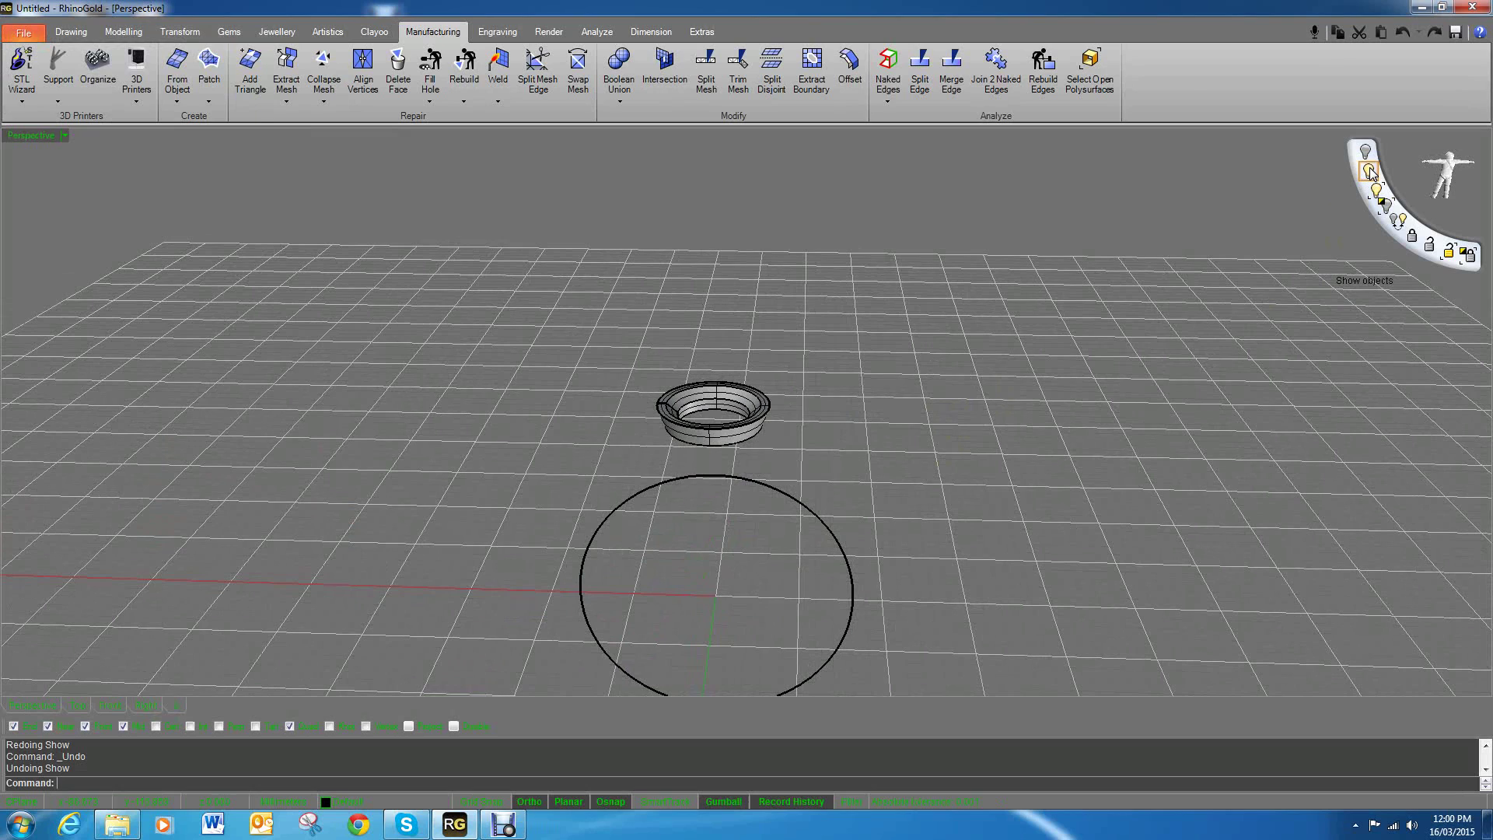
Step: Show the hidden gem to check its fit in the bezel from the side, and hide it again in the Front view
{"action": "left_click", "coordinate": [1370, 173]}
{"action": "scroll", "coordinate": [737, 431], "scroll_direction": "up", "scroll_amount": 4}
{"action": "right_click_drag", "start_coordinate": [737, 430], "coordinate": [838, 414]}
{"action": "right_click_drag", "start_coordinate": [704, 423], "coordinate": [786, 434]}
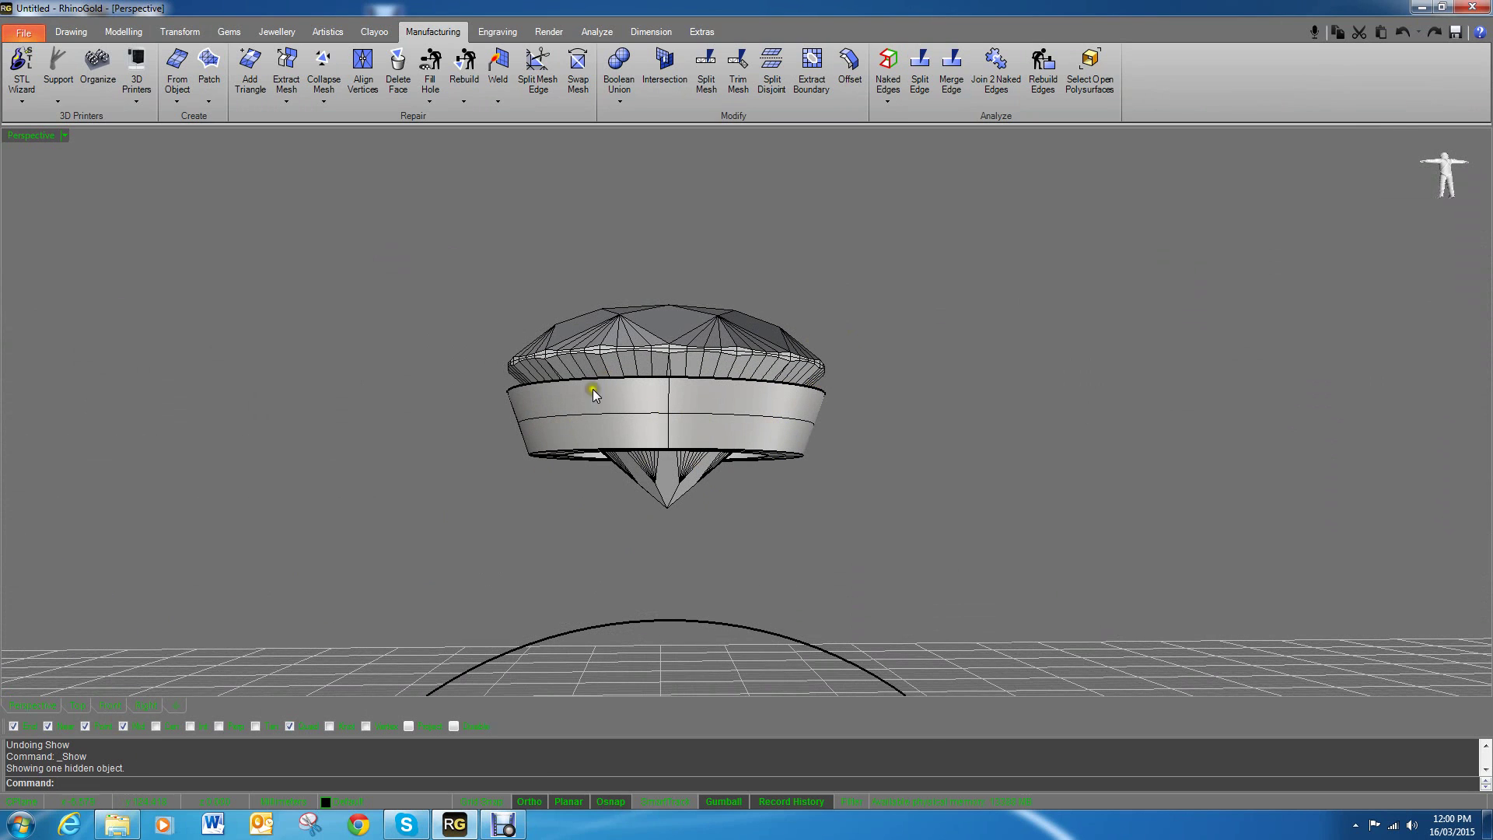
{"action": "left_click", "coordinate": [114, 705]}
{"action": "left_click", "coordinate": [747, 343]}
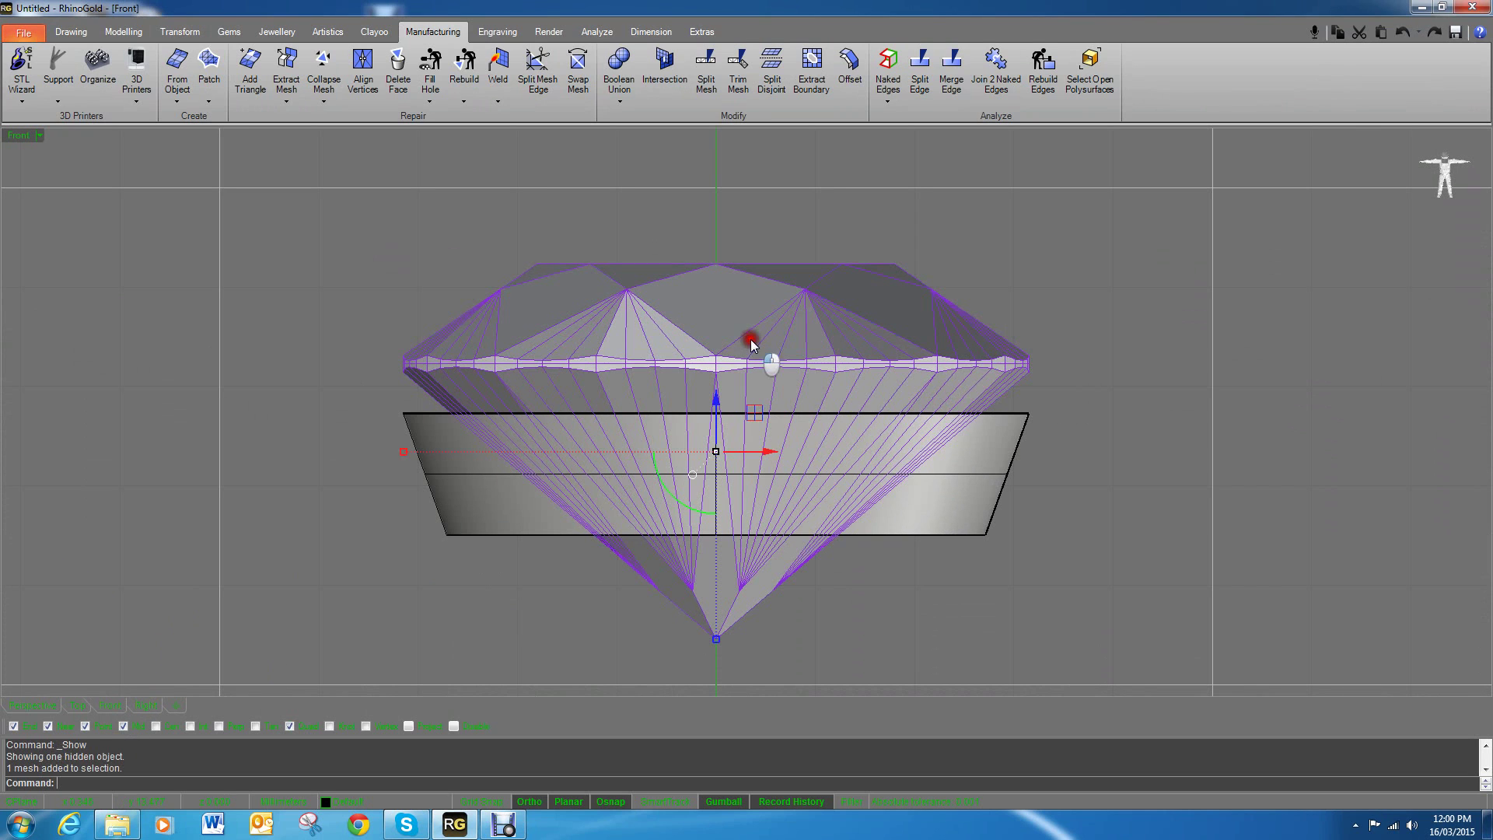
{"action": "left_click", "coordinate": [1365, 152]}
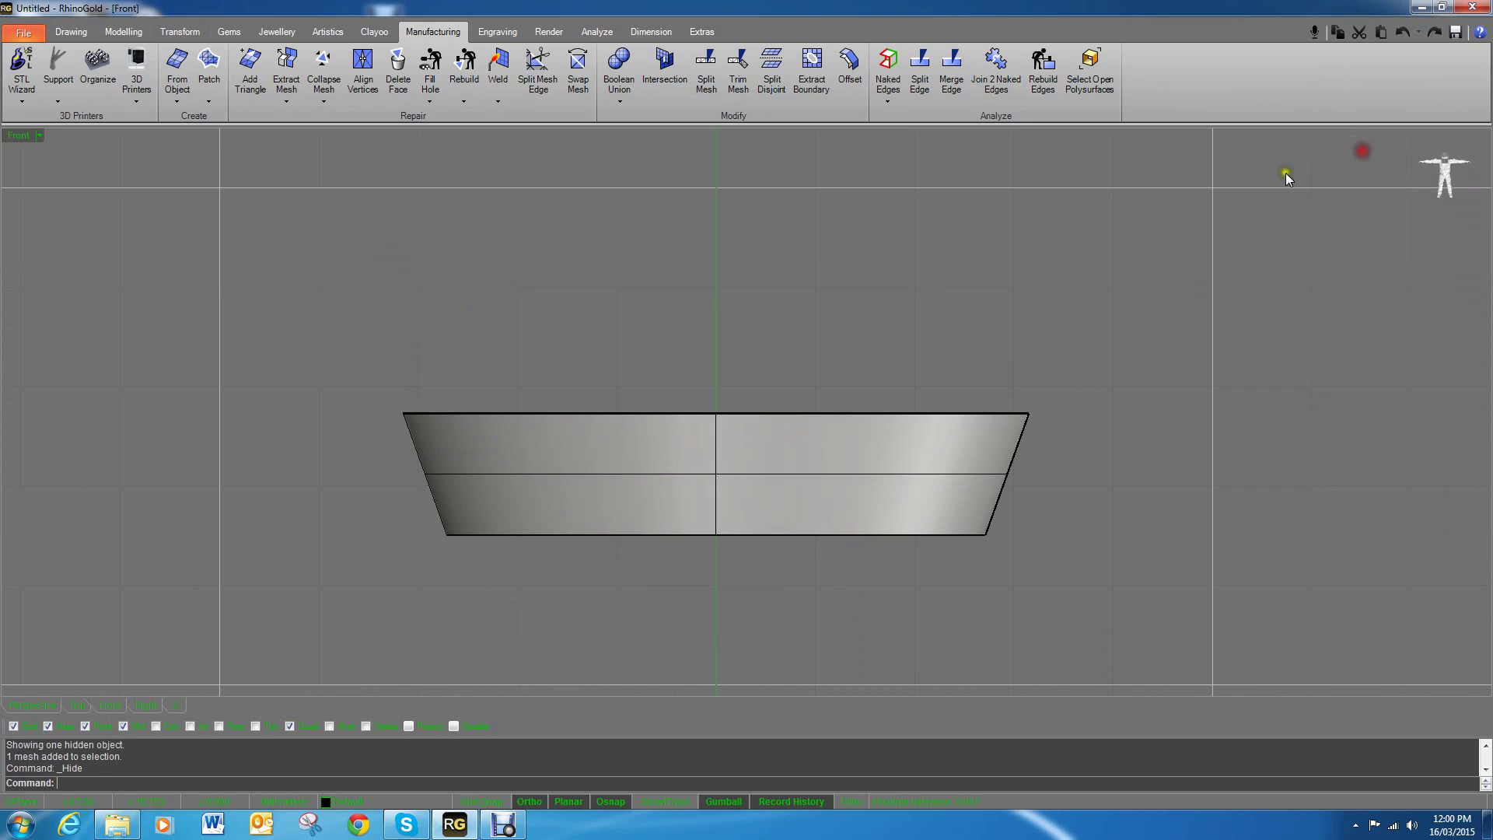
Step: Draw a horizontal line about 2.5 mm long with the BothSides option, centred on the middle of the bezel's upper edge
{"action": "scroll", "coordinate": [740, 374], "scroll_direction": "up", "scroll_amount": 2}
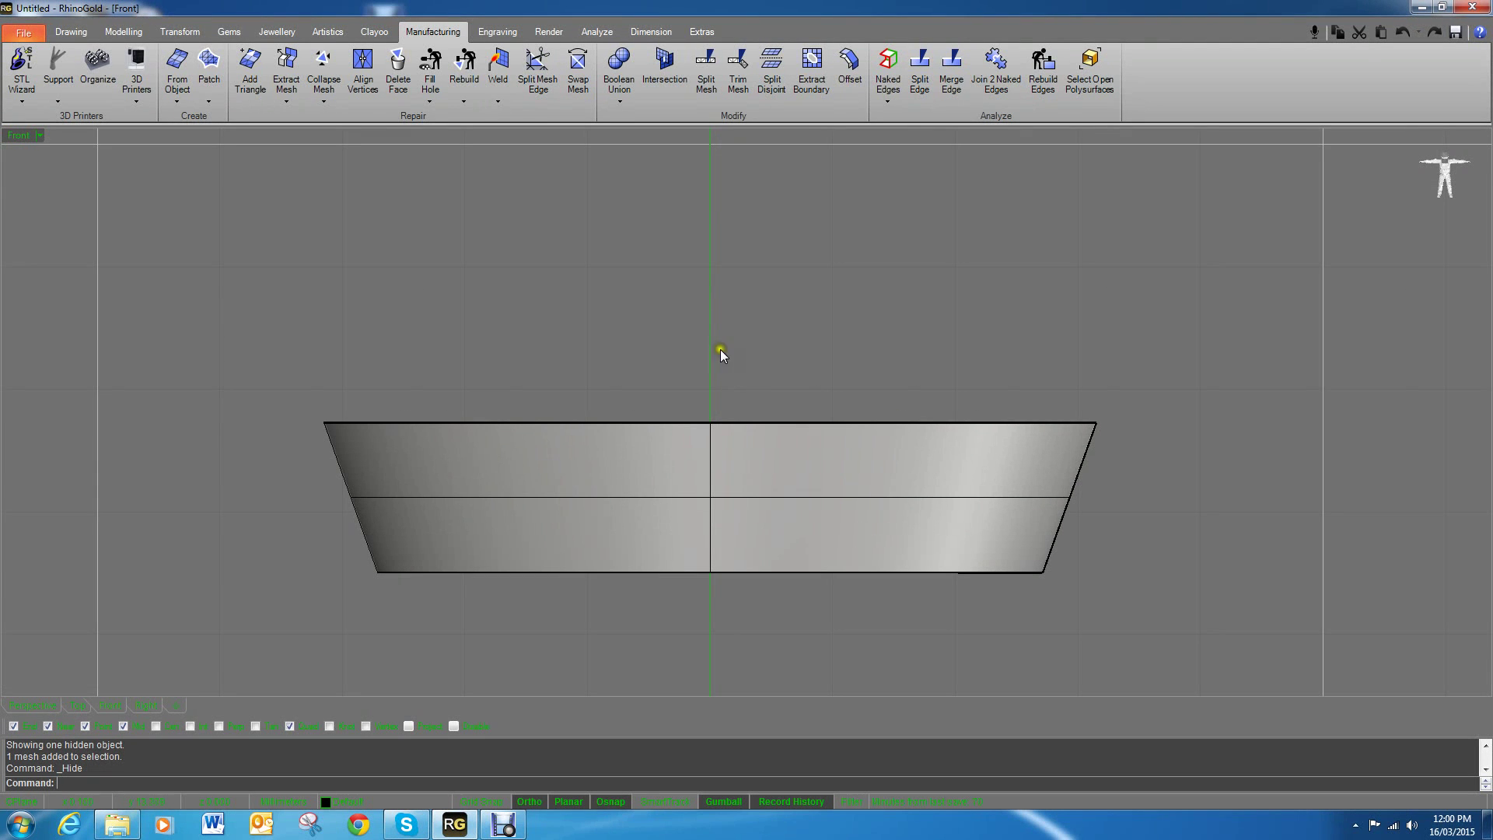
{"action": "left_click", "coordinate": [71, 32]}
{"action": "left_click", "coordinate": [20, 64]}
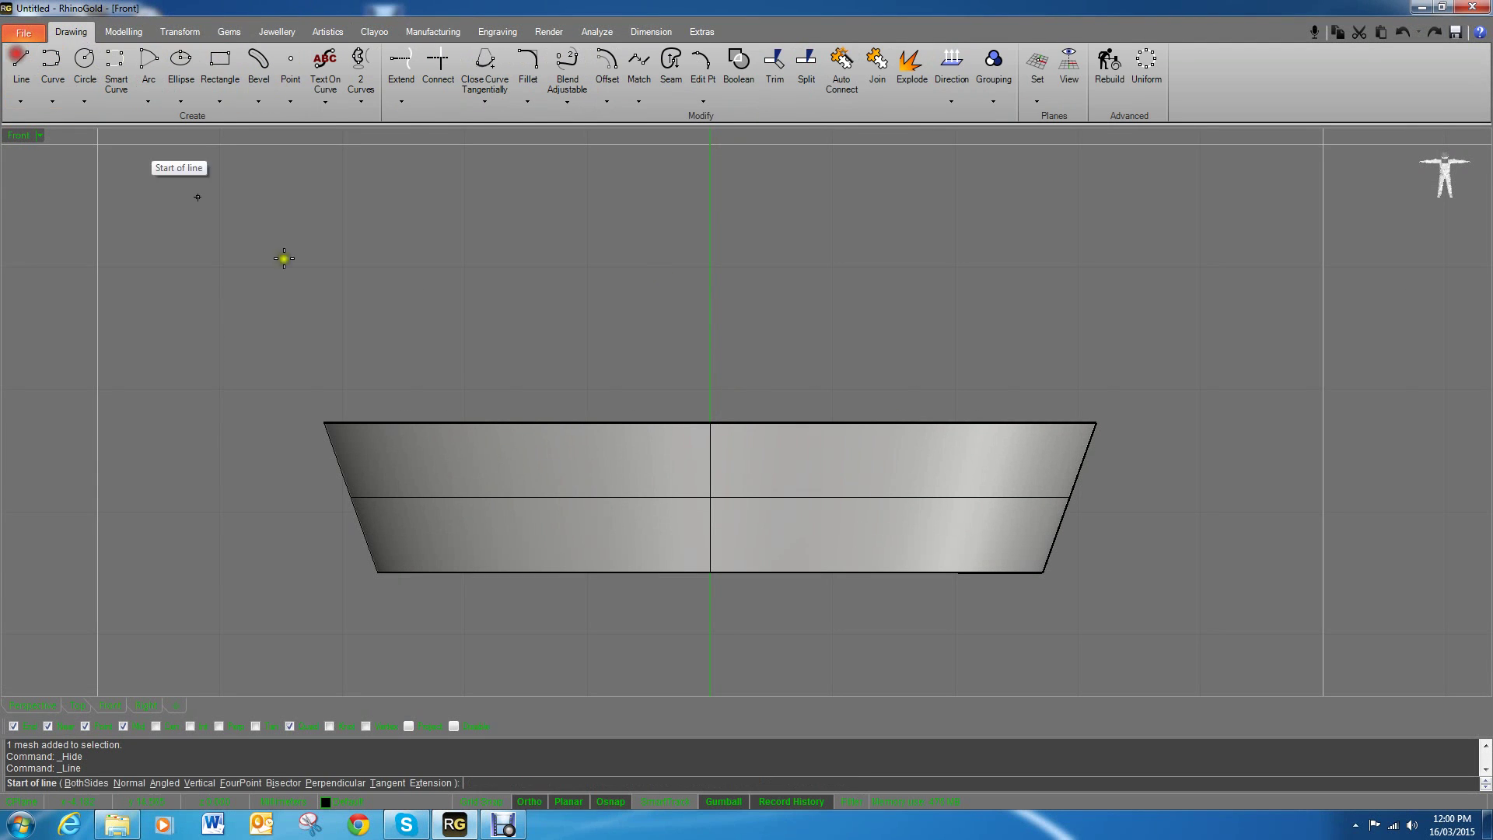
{"action": "left_click", "coordinate": [710, 422]}
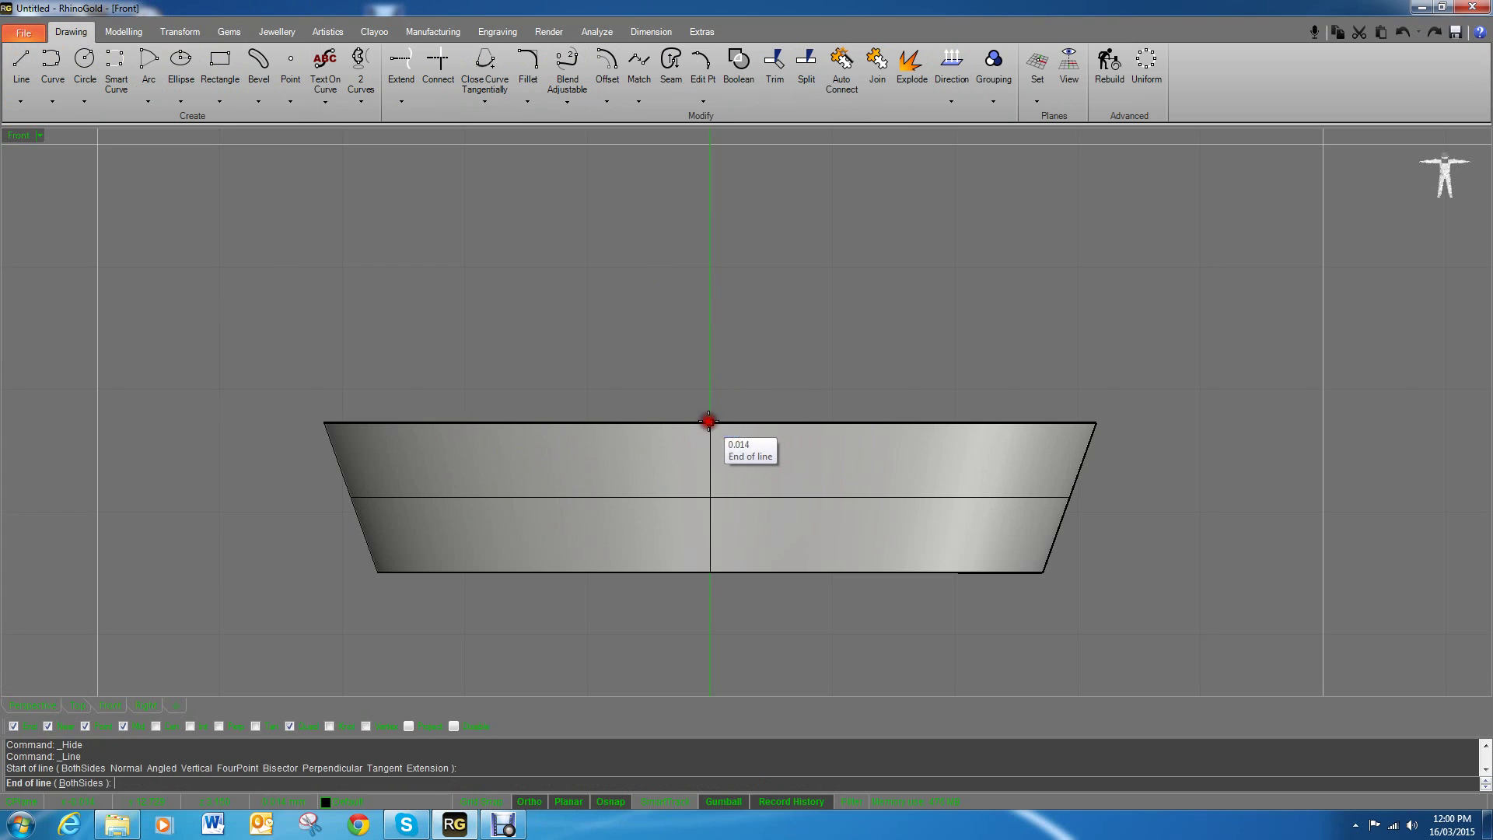
{"action": "left_click", "coordinate": [99, 782]}
{"action": "scroll", "coordinate": [598, 424], "scroll_direction": "up", "scroll_amount": 3}
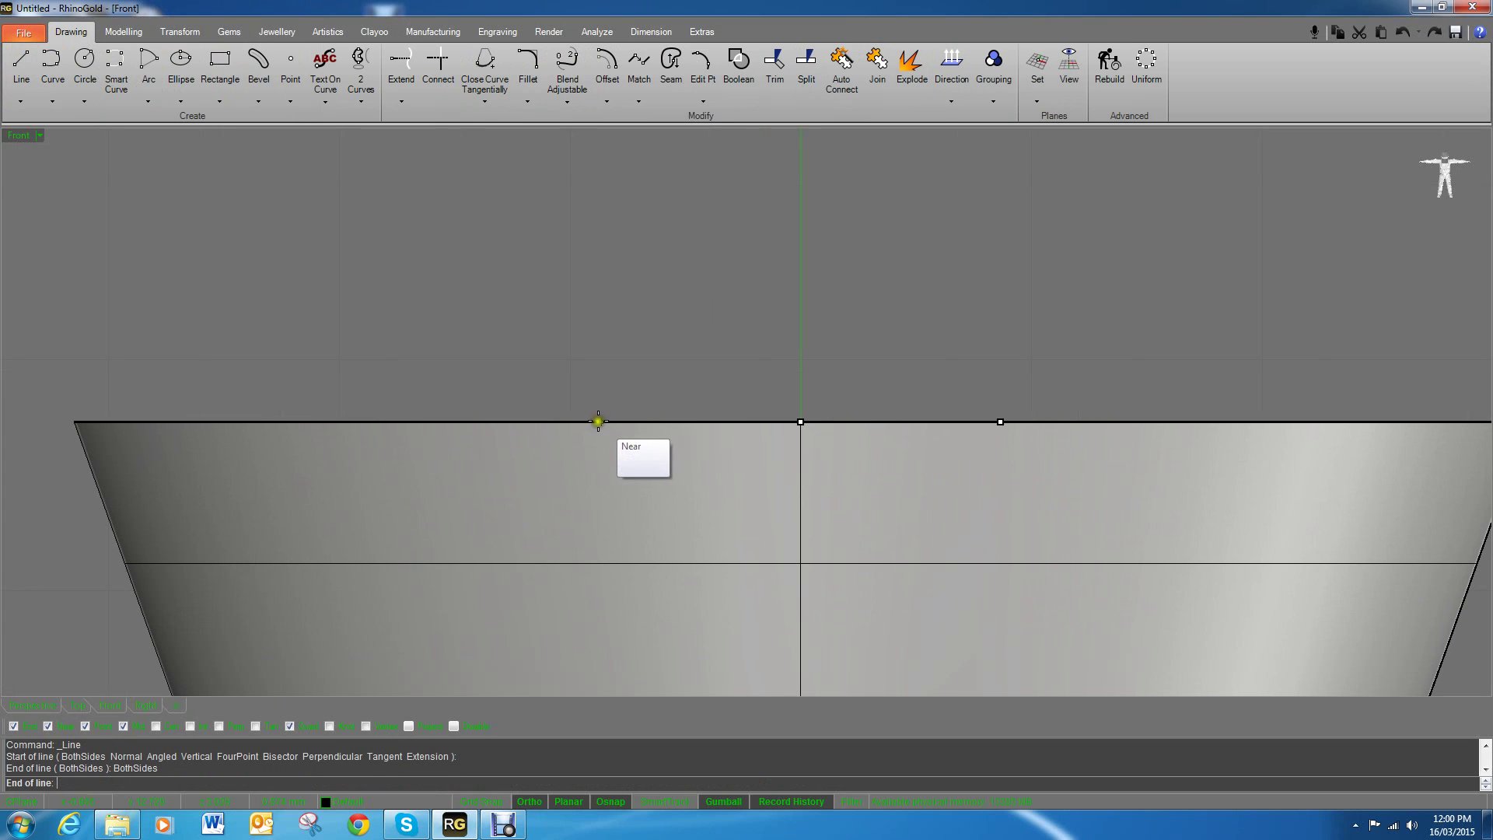
{"action": "left_click", "coordinate": [509, 411]}
{"action": "left_click", "coordinate": [510, 411]}
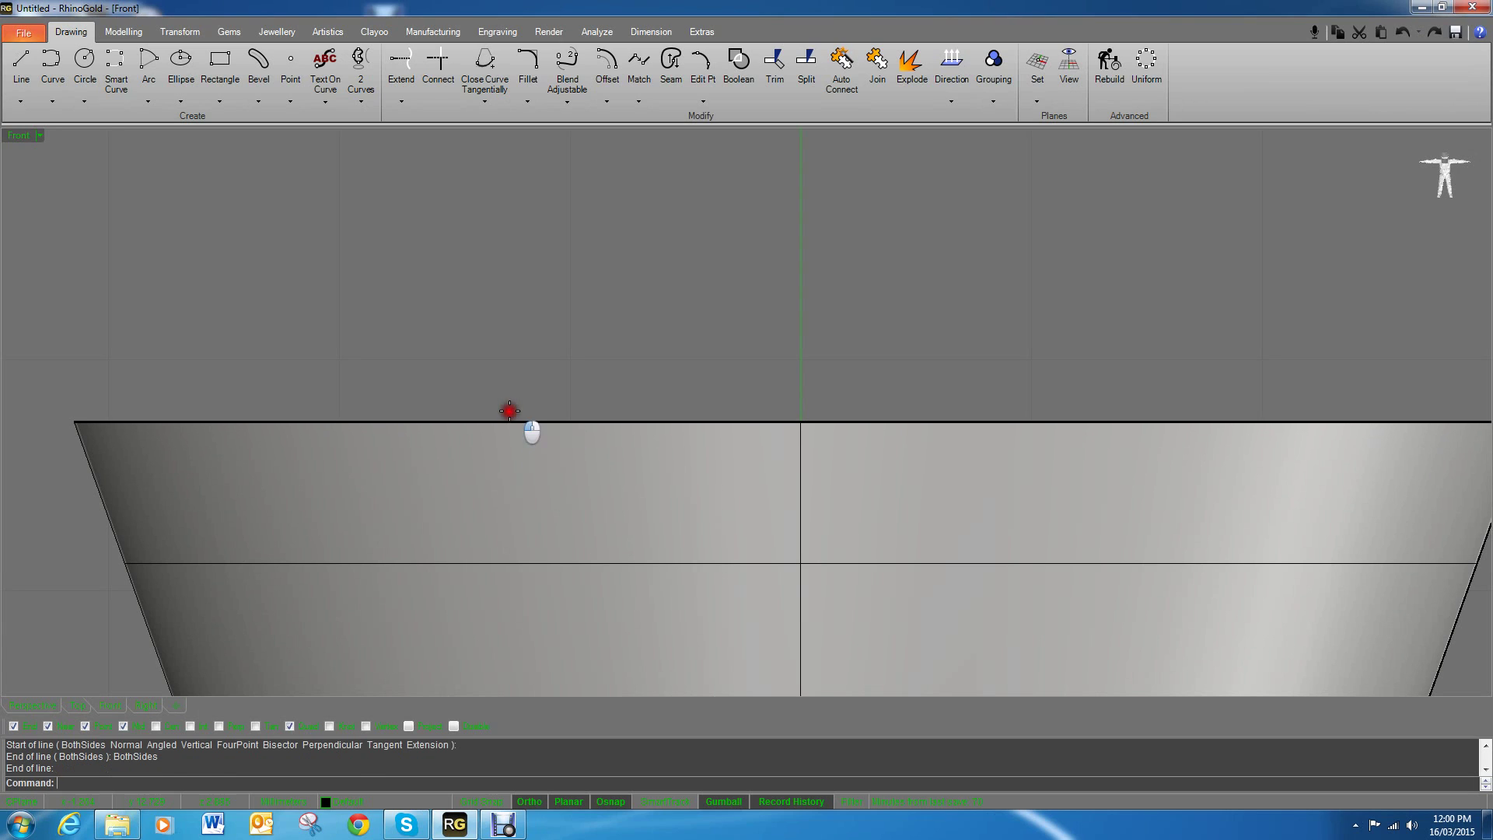
Step: Move the new line straight up so it sits slightly above the bezel's upper edge
{"action": "left_click_drag", "start_coordinate": [396, 362], "coordinate": [1217, 523]}
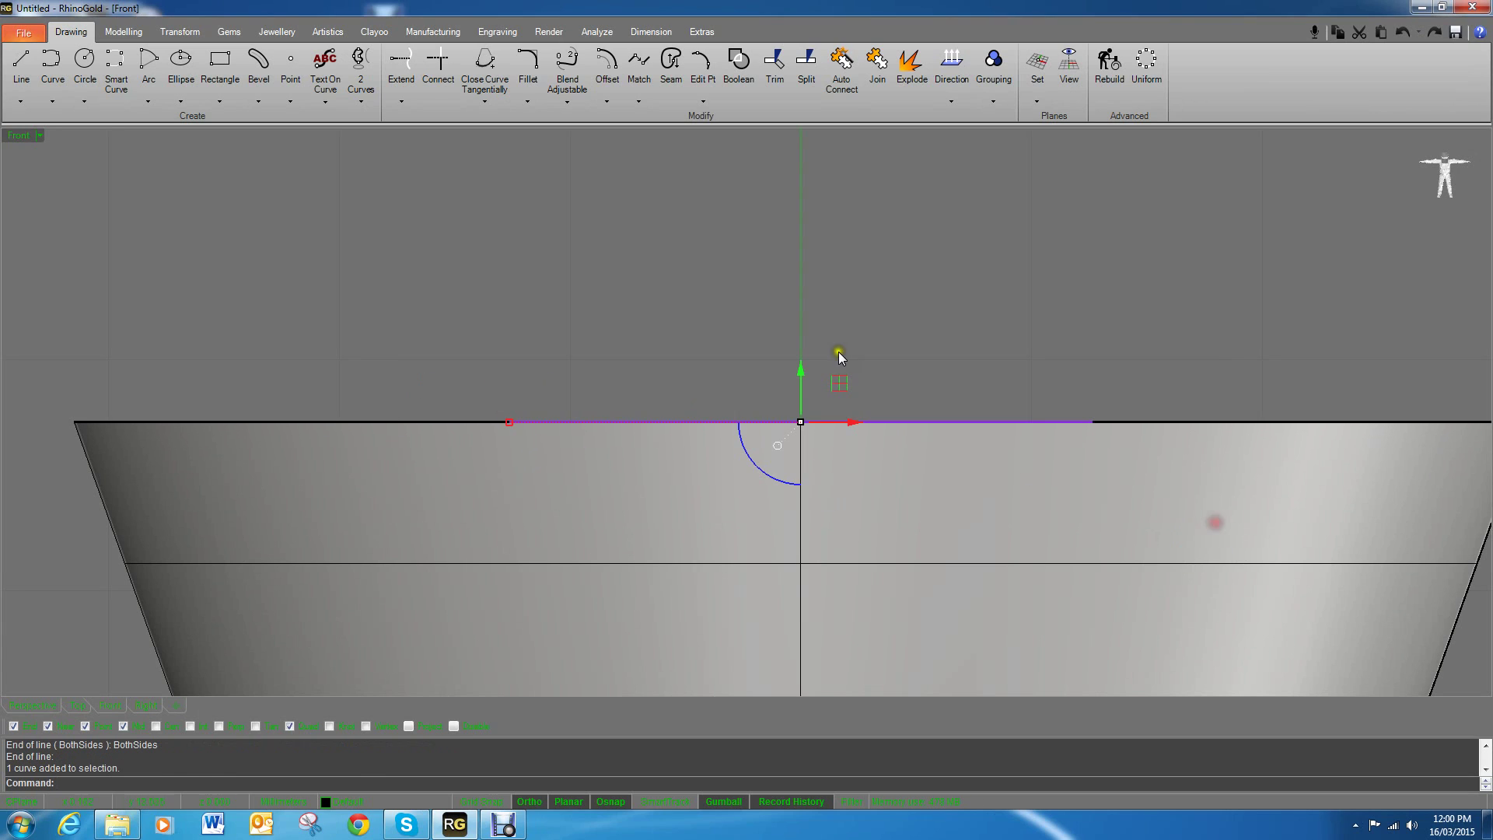
{"action": "left_click", "coordinate": [803, 358]}
{"action": "left_click_drag", "start_coordinate": [804, 359], "coordinate": [799, 347]}
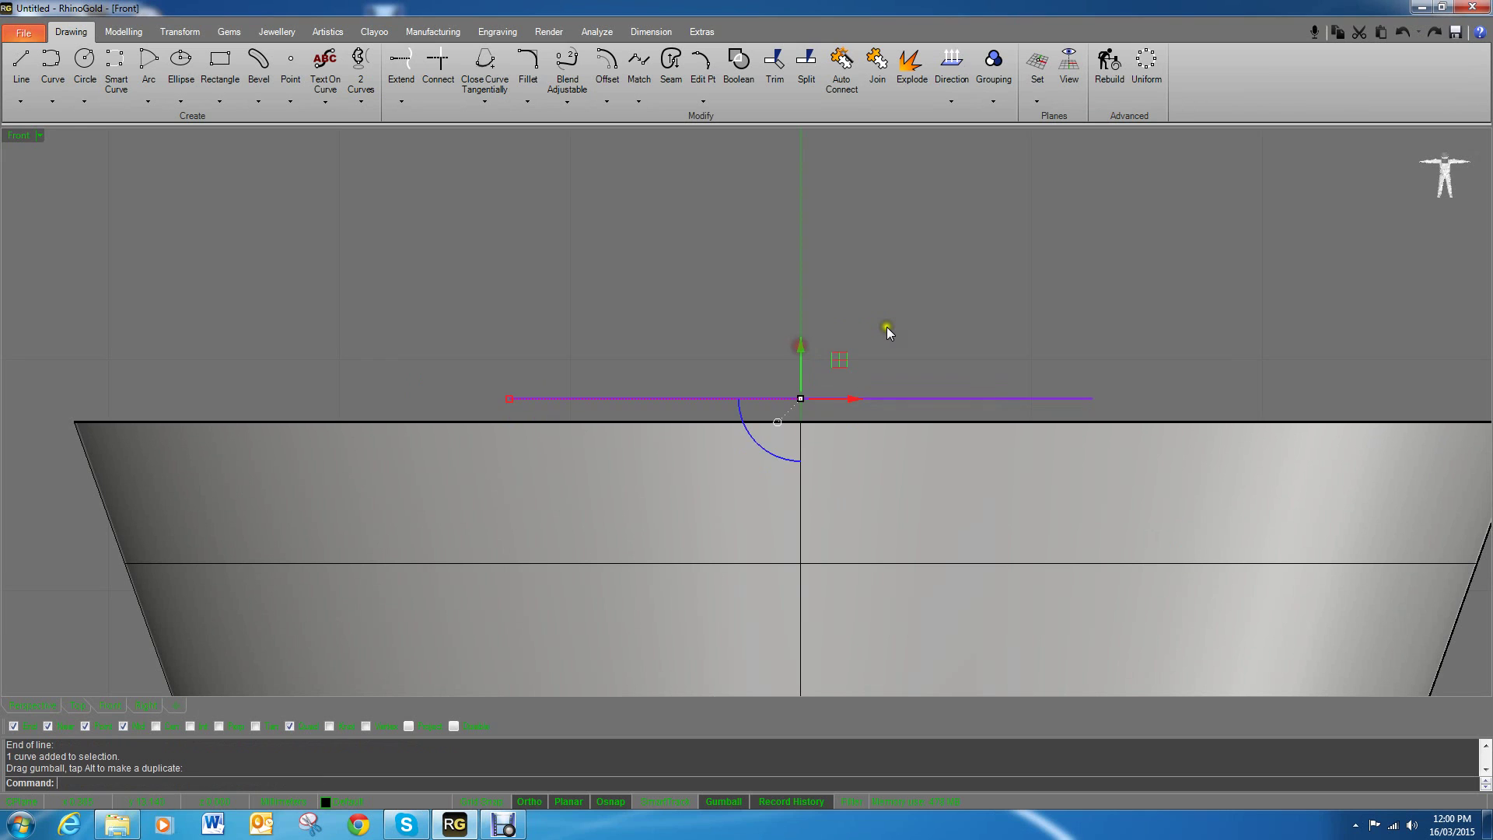
{"action": "scroll", "coordinate": [887, 327], "scroll_direction": "down", "scroll_amount": 5}
{"action": "left_click", "coordinate": [947, 316]}
Step: Draw a downward-bulging arc between the line's two endpoints using Start, End, Direction at Start, with Ortho off while setting the direction
{"action": "scroll", "coordinate": [926, 311], "scroll_direction": "up", "scroll_amount": 4}
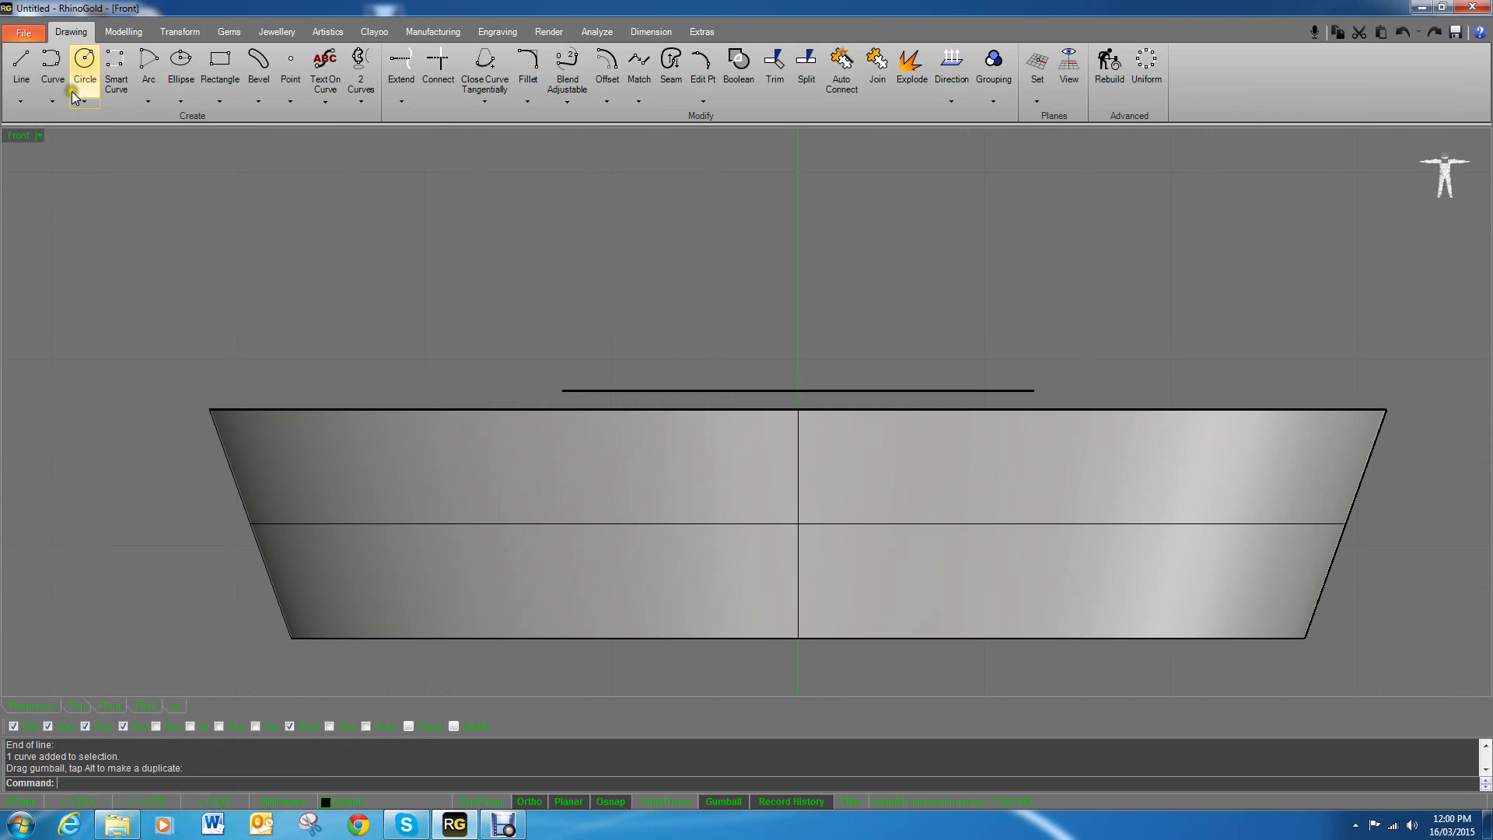
{"action": "left_click", "coordinate": [148, 101]}
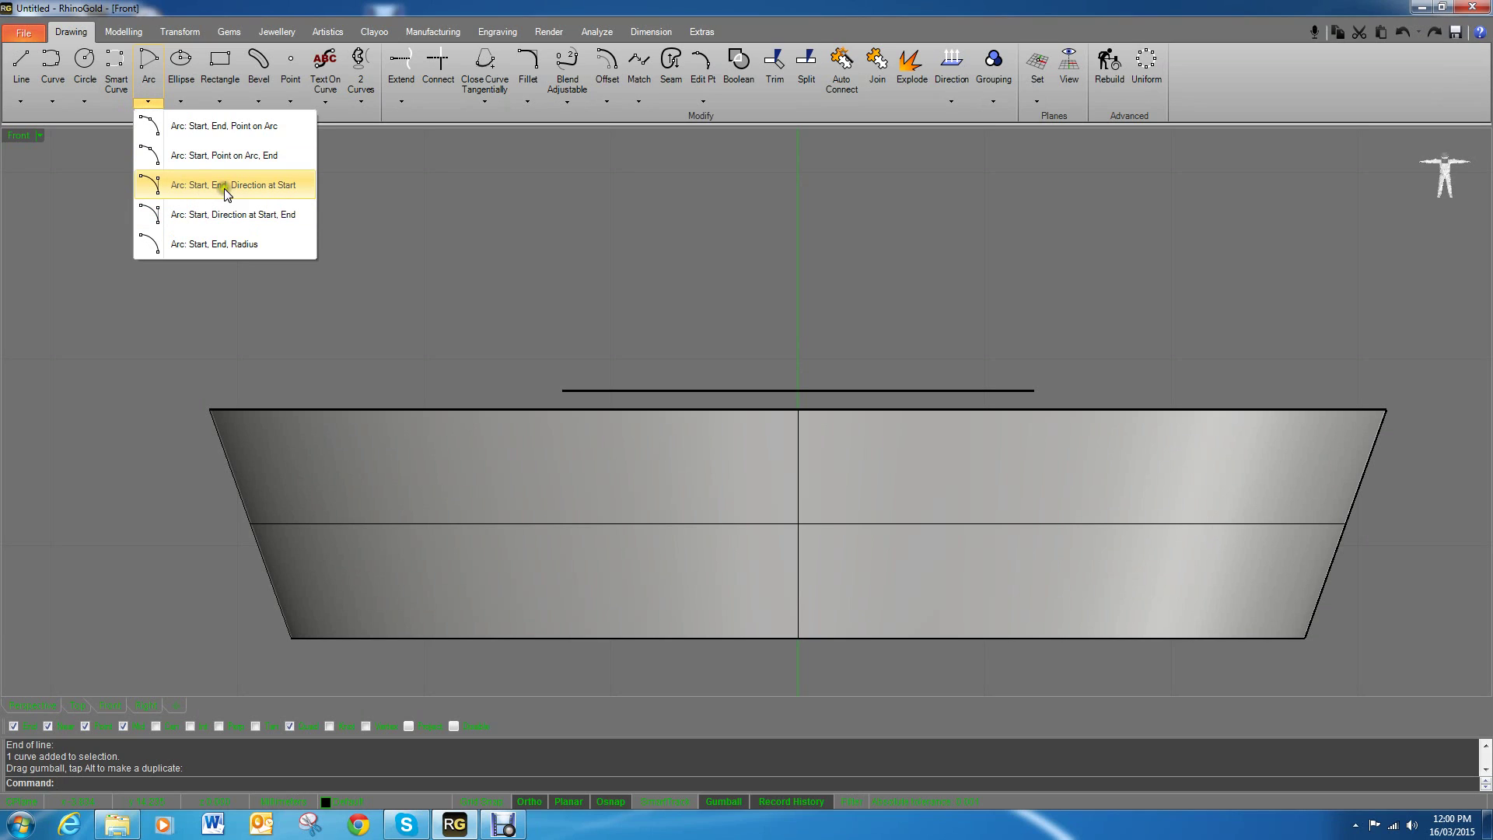
{"action": "left_click", "coordinate": [204, 187]}
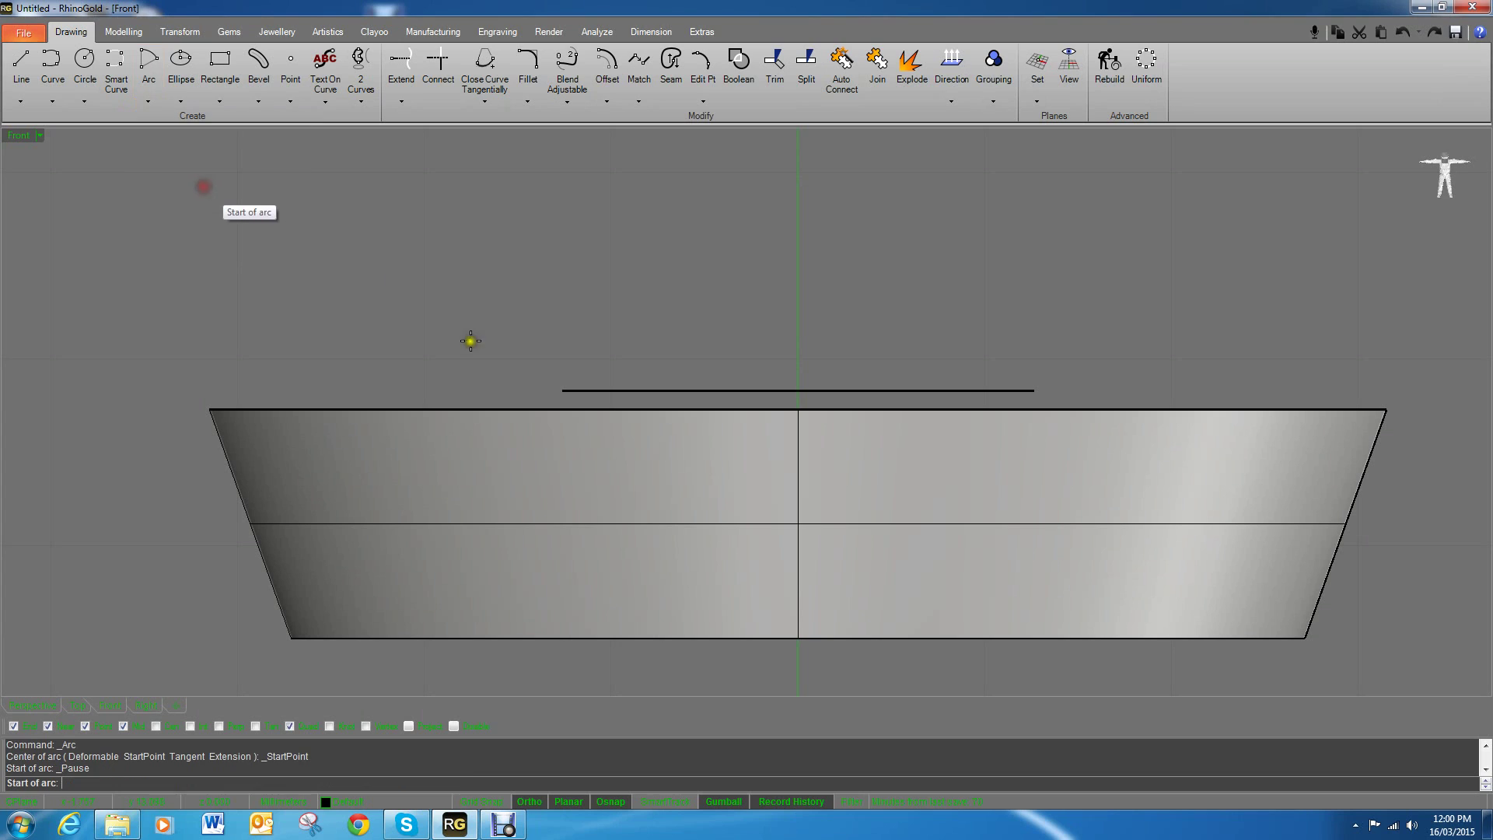
{"action": "left_click", "coordinate": [561, 391]}
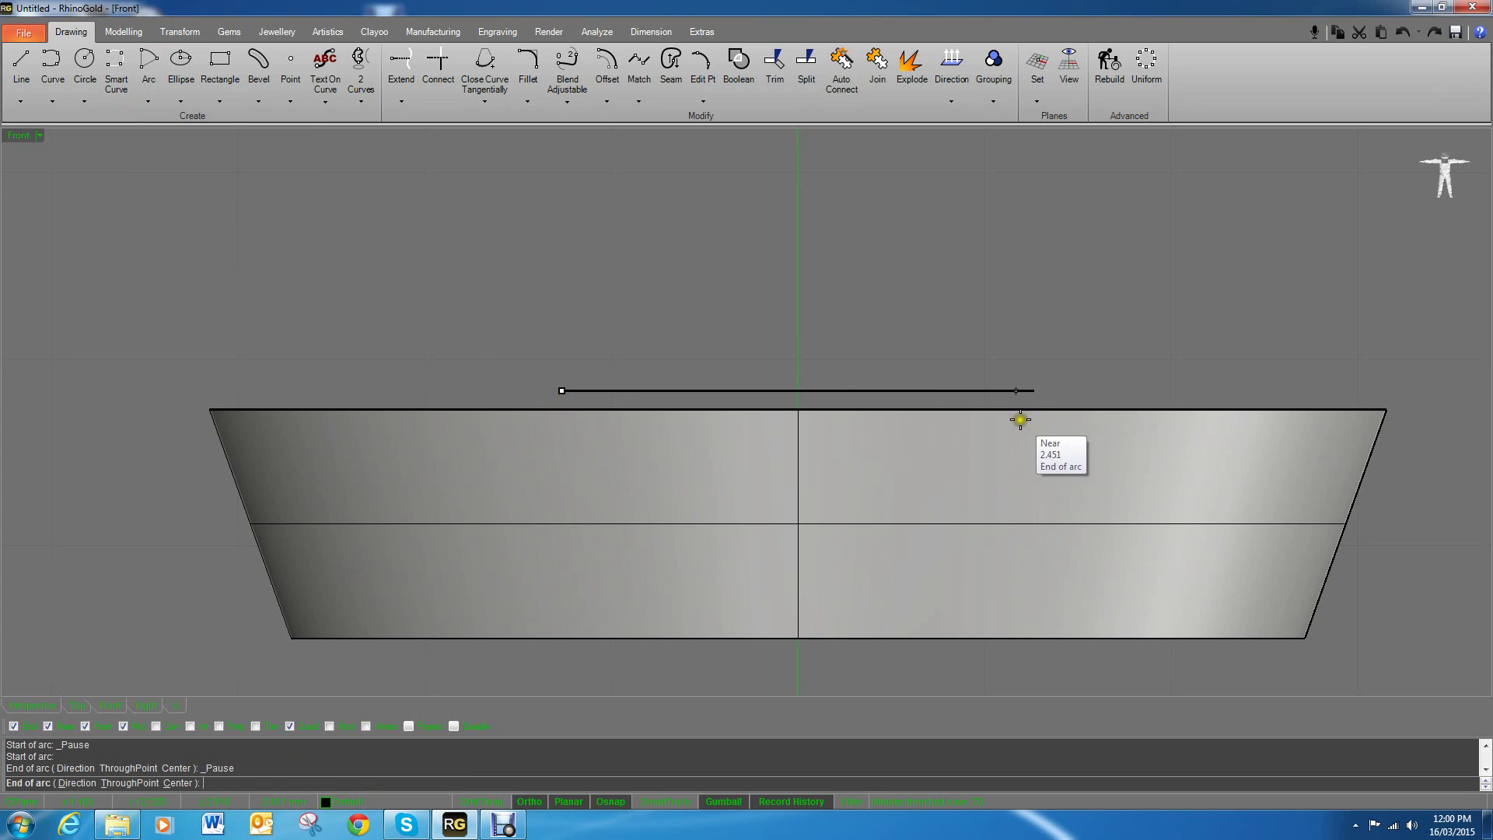
{"action": "left_click", "coordinate": [1036, 398]}
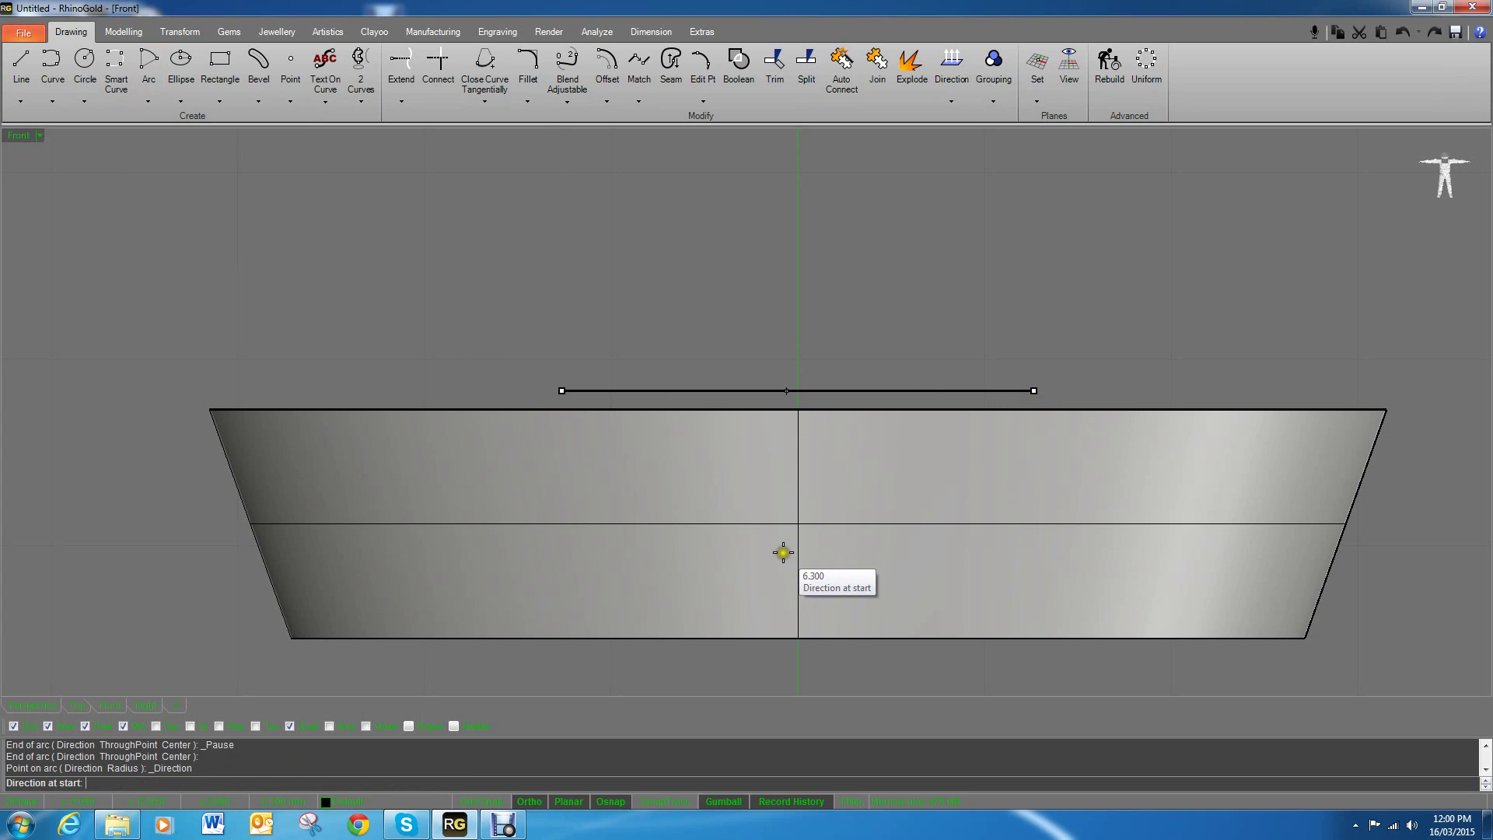
{"action": "key", "text": "F8"}
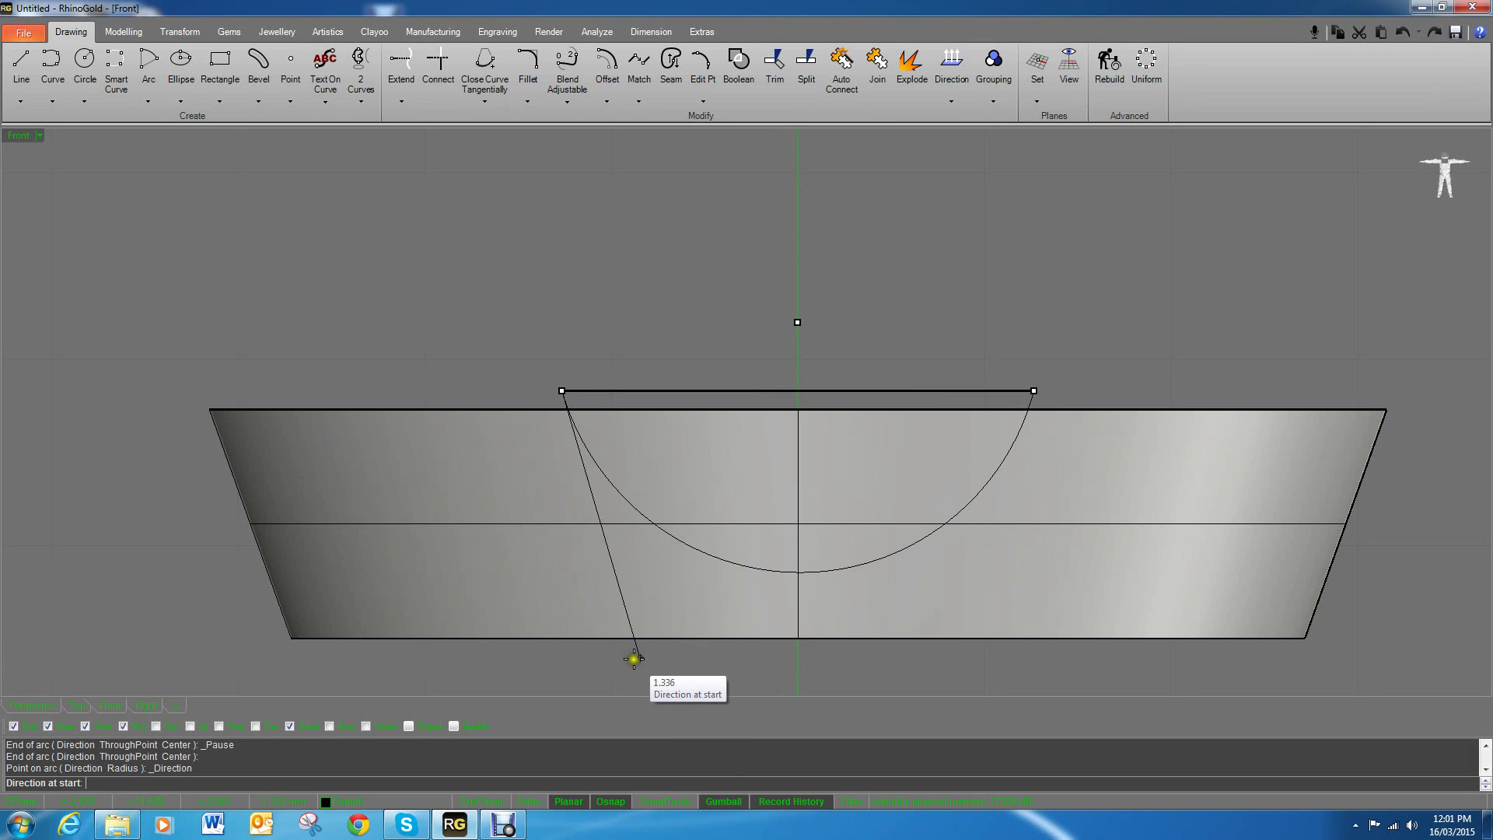
{"action": "left_click", "coordinate": [696, 661]}
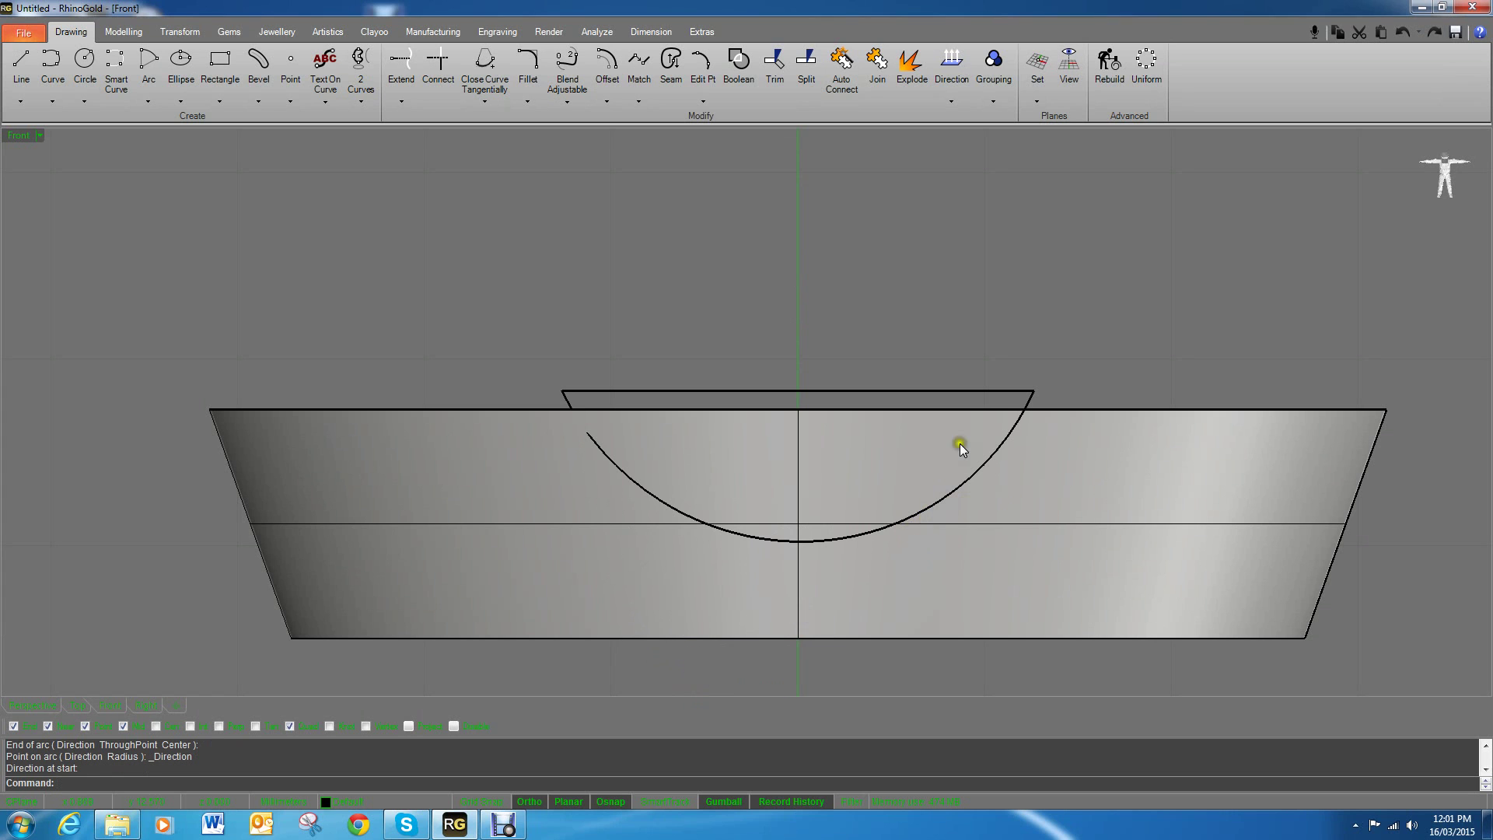
Step: Project the line and arc onto the Front construction plane without deleting input objects, and delete the original curves
{"action": "scroll", "coordinate": [960, 443], "scroll_direction": "up", "scroll_amount": 3}
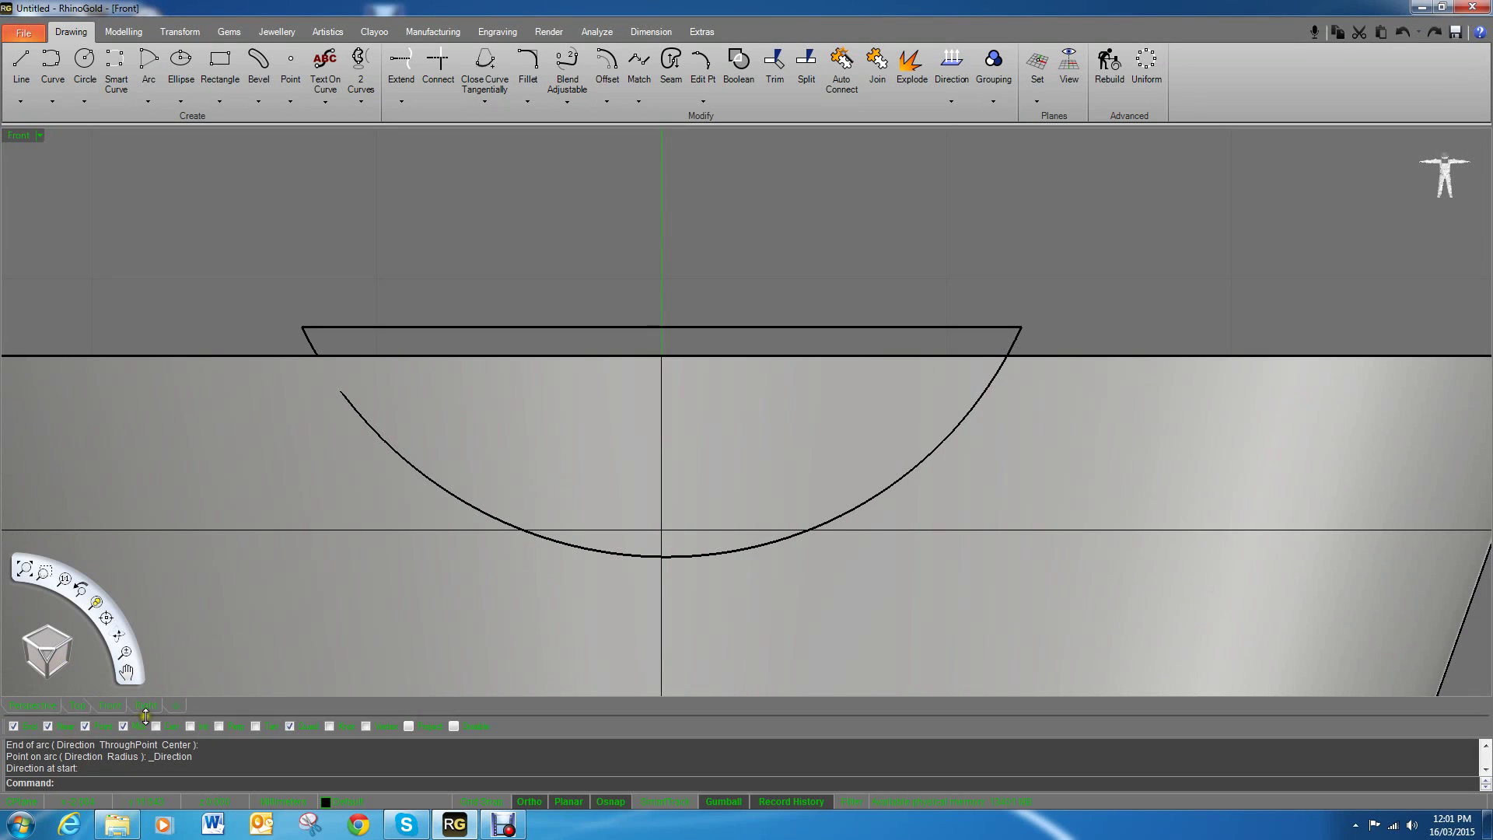
{"action": "left_click", "coordinate": [148, 705]}
{"action": "right_click_drag", "start_coordinate": [415, 500], "coordinate": [544, 510]}
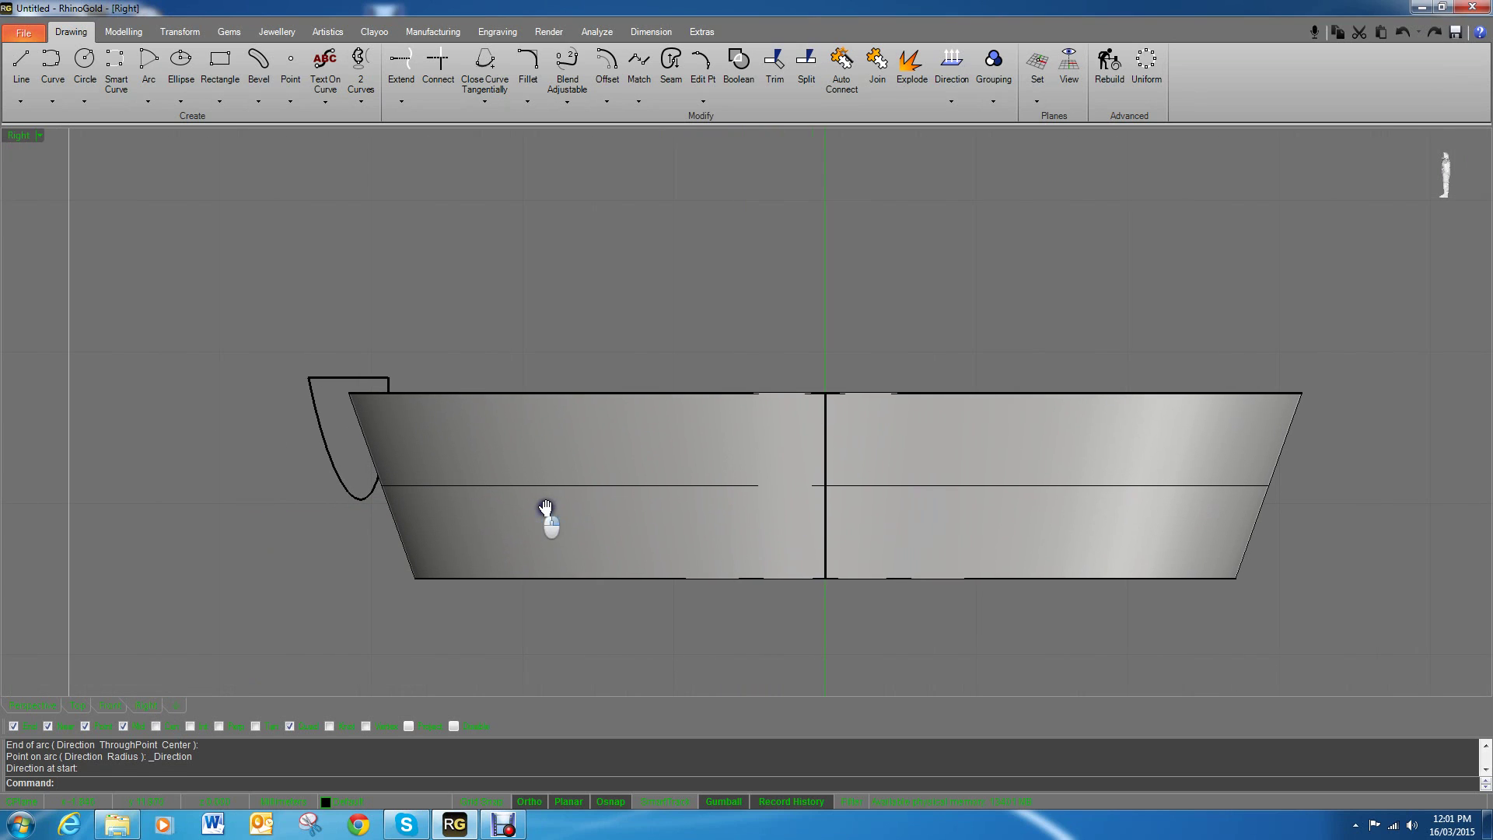
{"action": "scroll", "coordinate": [366, 432], "scroll_direction": "up", "scroll_amount": 3}
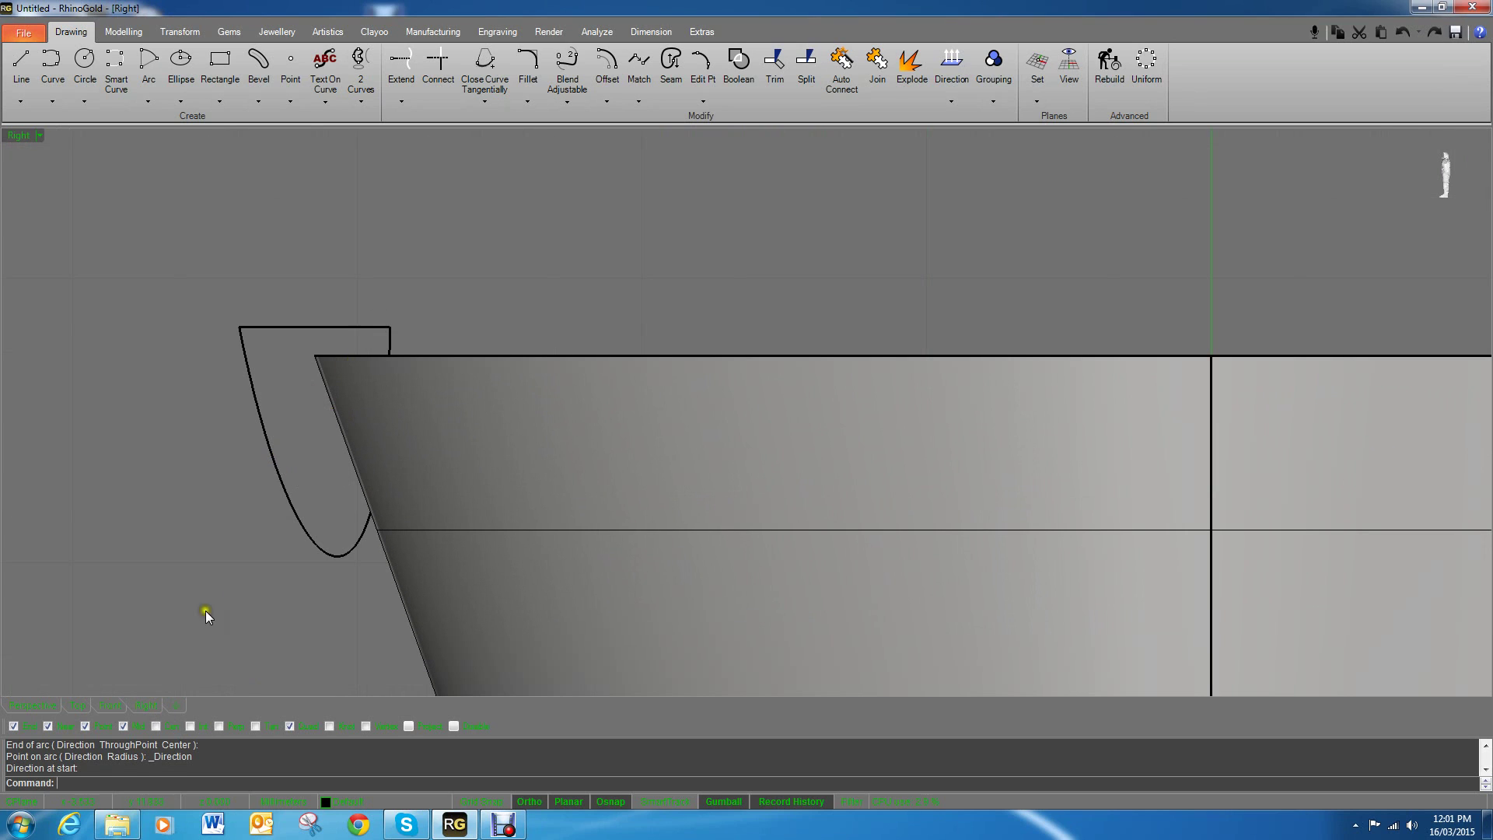
{"action": "left_click", "coordinate": [111, 706]}
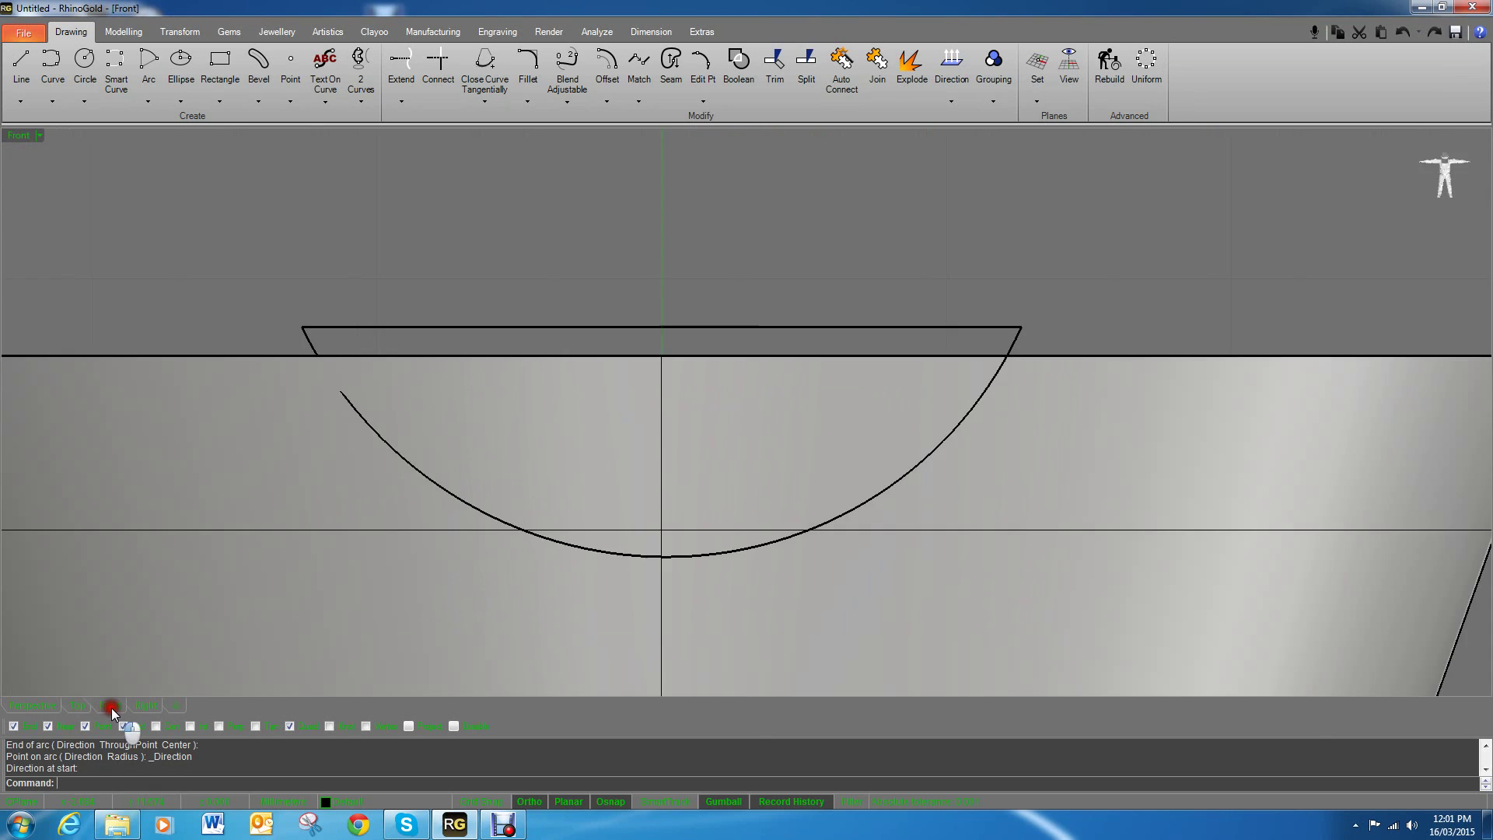
{"action": "left_click_drag", "start_coordinate": [978, 338], "coordinate": [978, 338]}
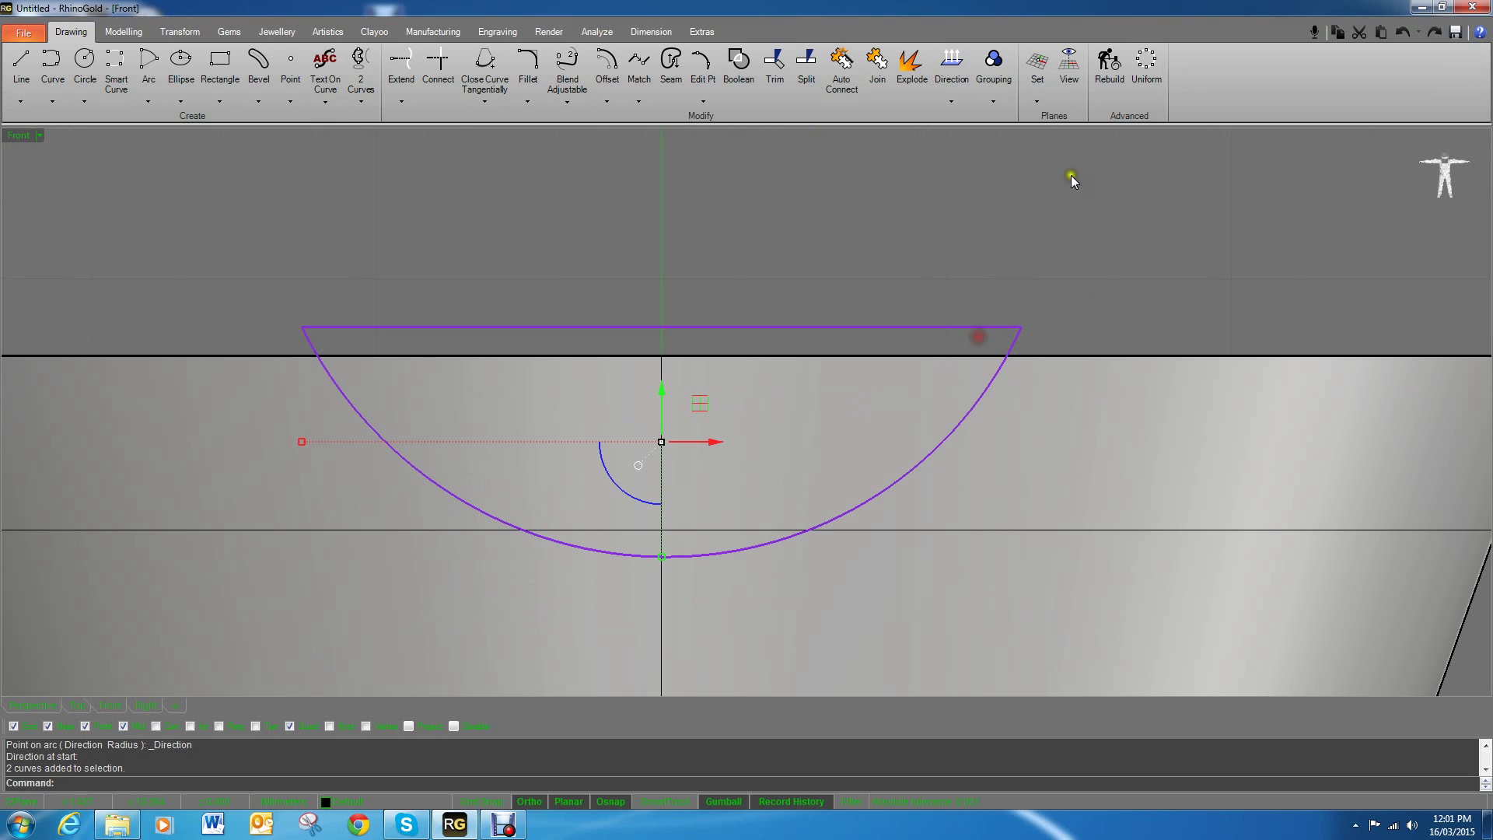
{"action": "left_click", "coordinate": [327, 32]}
{"action": "left_click", "coordinate": [188, 29]}
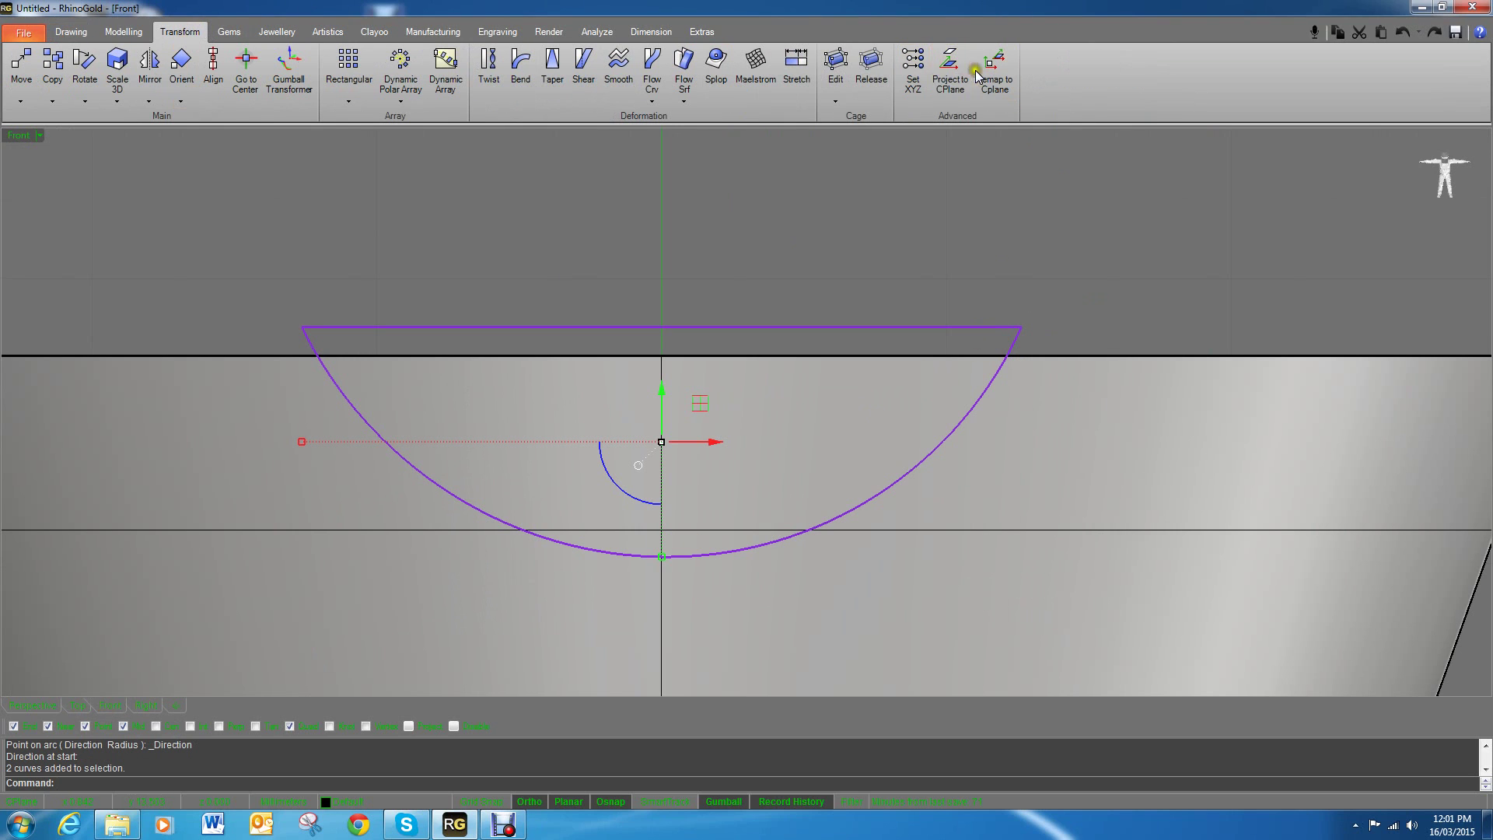
{"action": "left_click", "coordinate": [950, 66]}
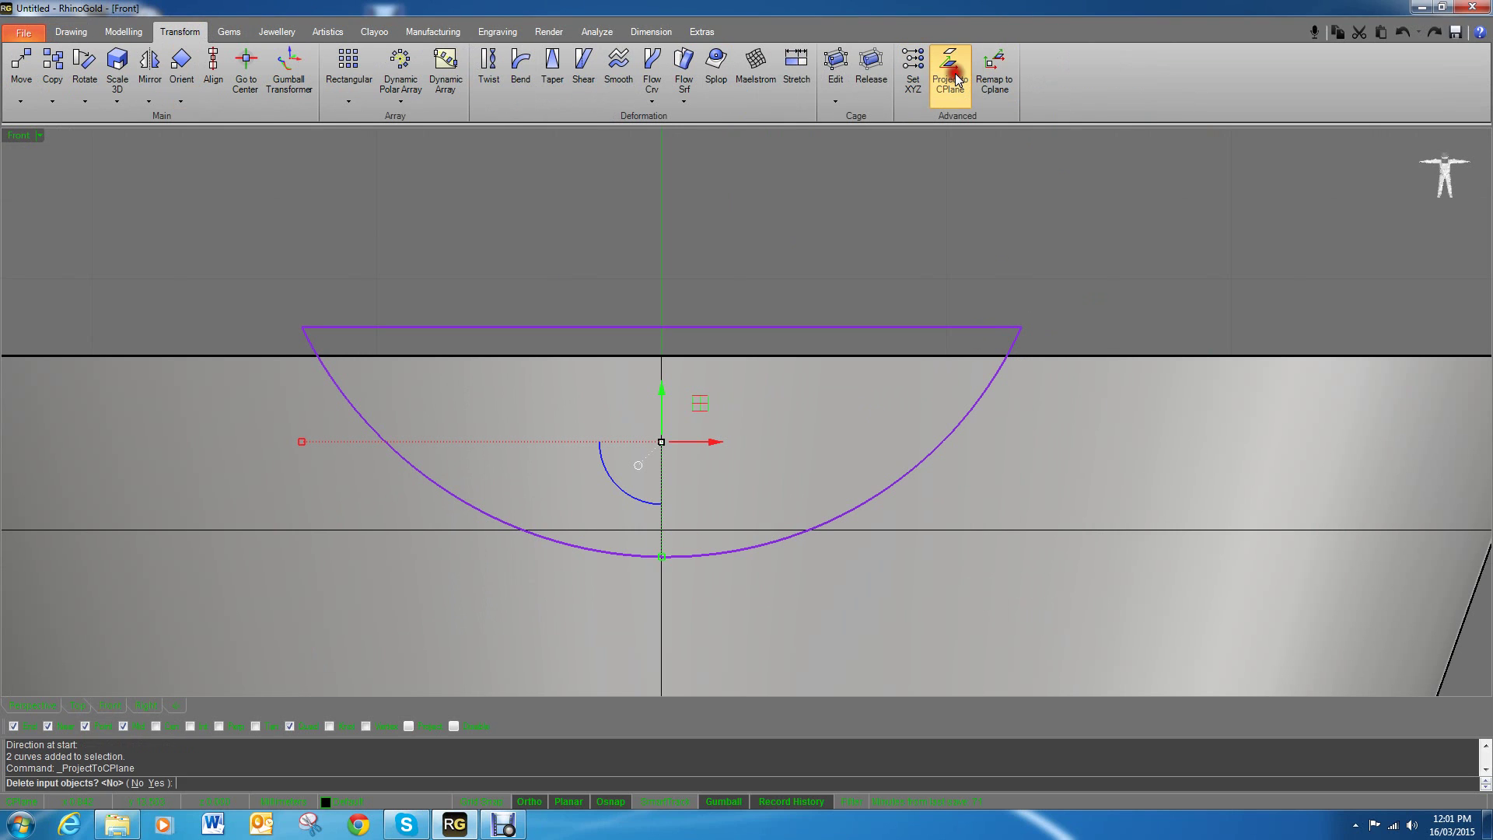
{"action": "right_click", "coordinate": [855, 254]}
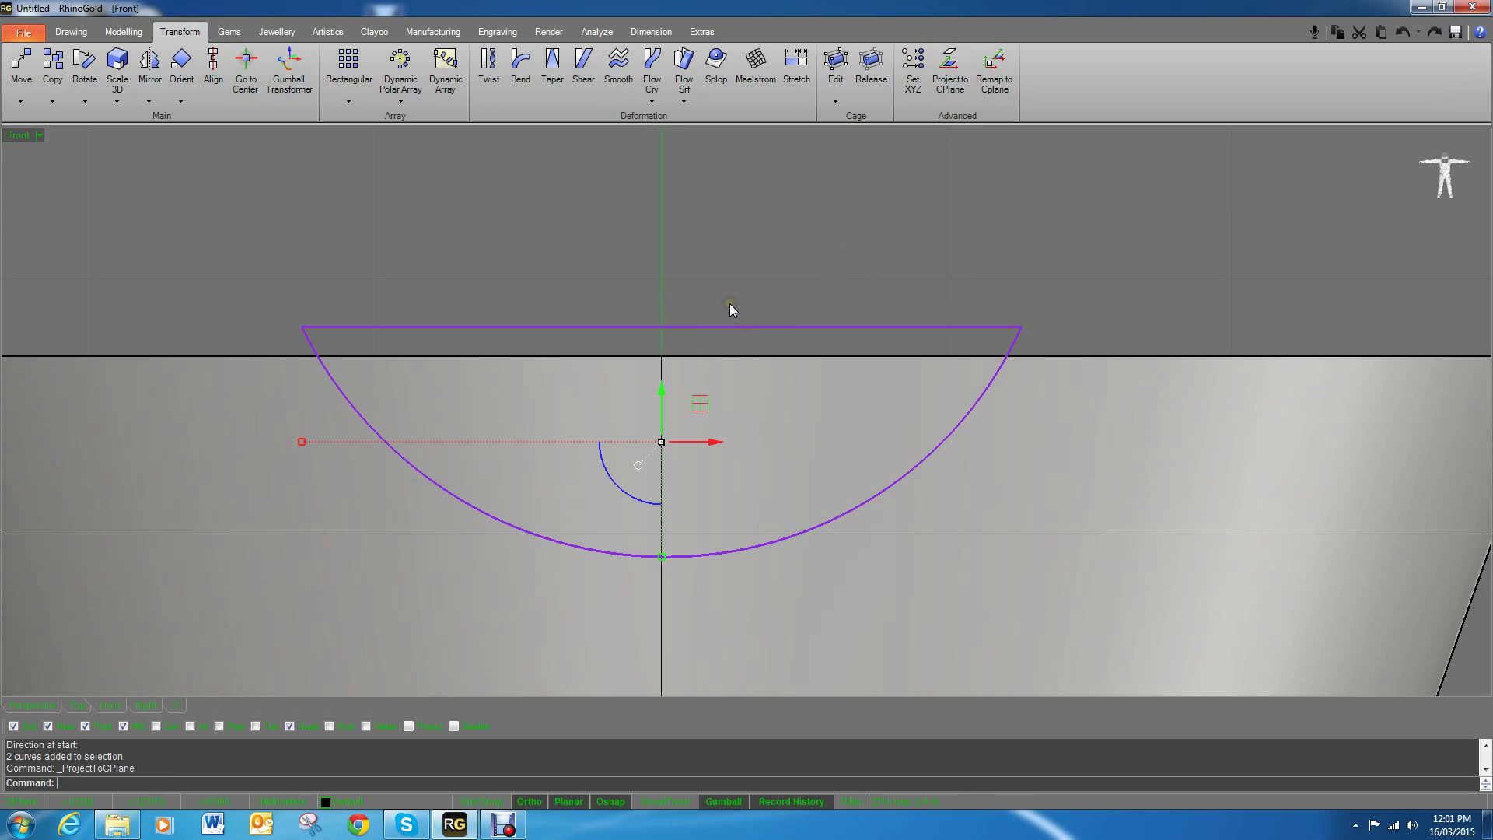
{"action": "key", "text": "Delete"}
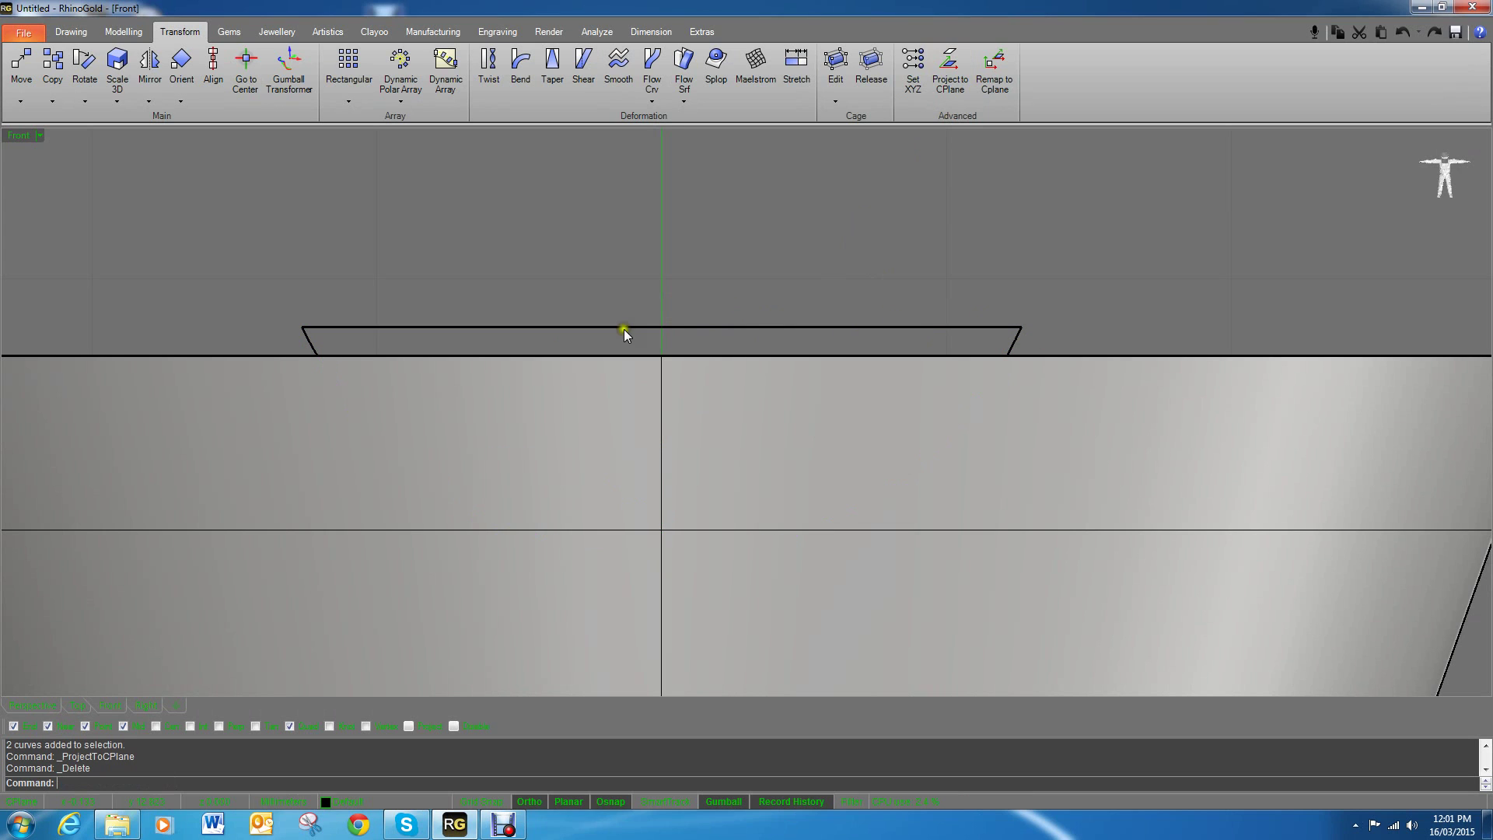
Step: Join the projected line and arc at the bezel's centre into one closed curve
{"action": "left_click", "coordinate": [48, 705]}
{"action": "right_click_drag", "start_coordinate": [307, 605], "coordinate": [729, 360]}
{"action": "scroll", "coordinate": [726, 387], "scroll_direction": "up", "scroll_amount": 5}
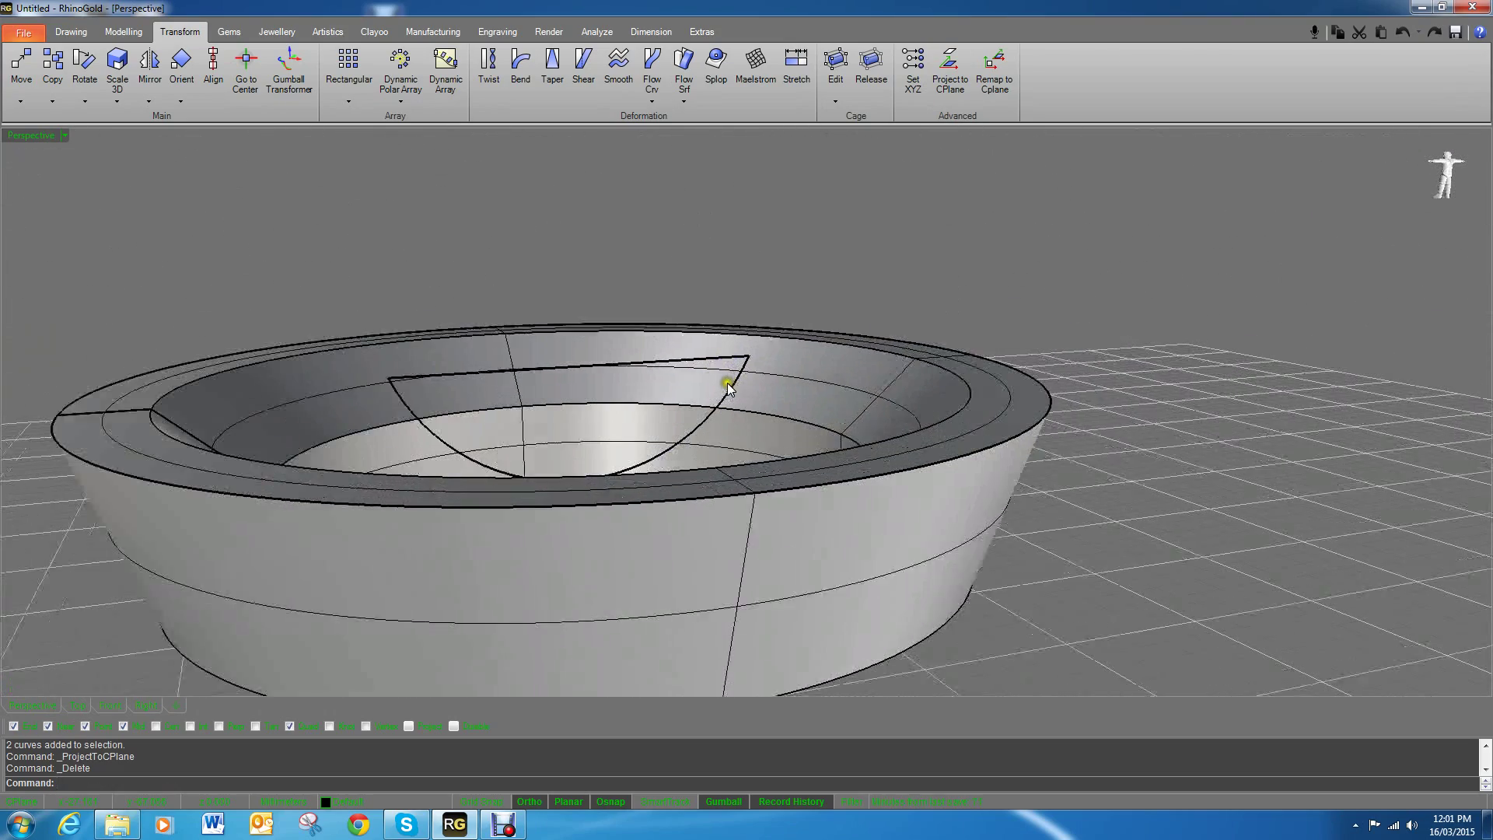
{"action": "left_click", "coordinate": [731, 393]}
{"action": "left_click", "coordinate": [716, 351], "text": "shift"}
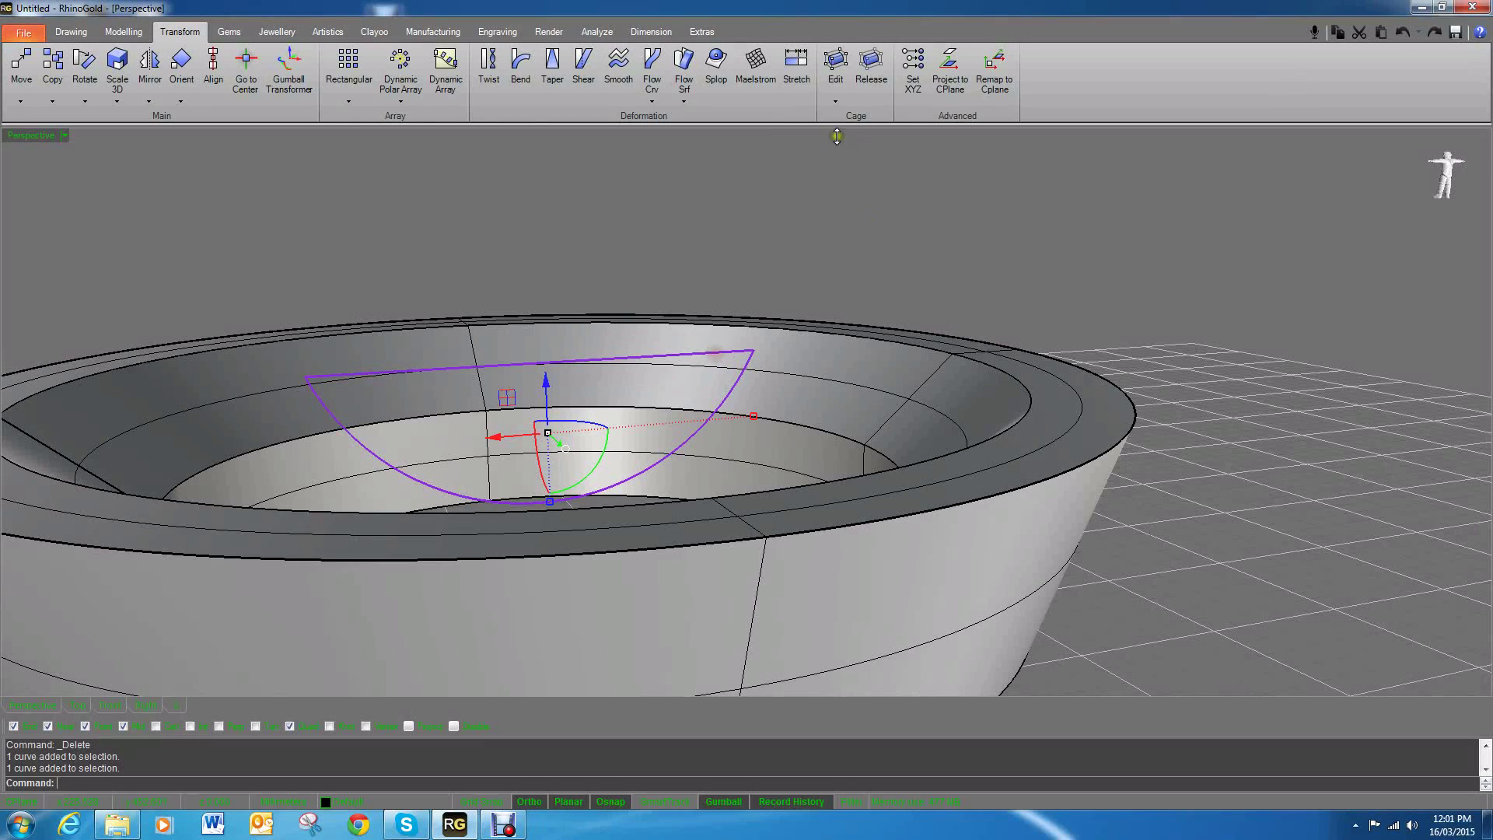
{"action": "left_click", "coordinate": [124, 32]}
{"action": "left_click", "coordinate": [71, 33]}
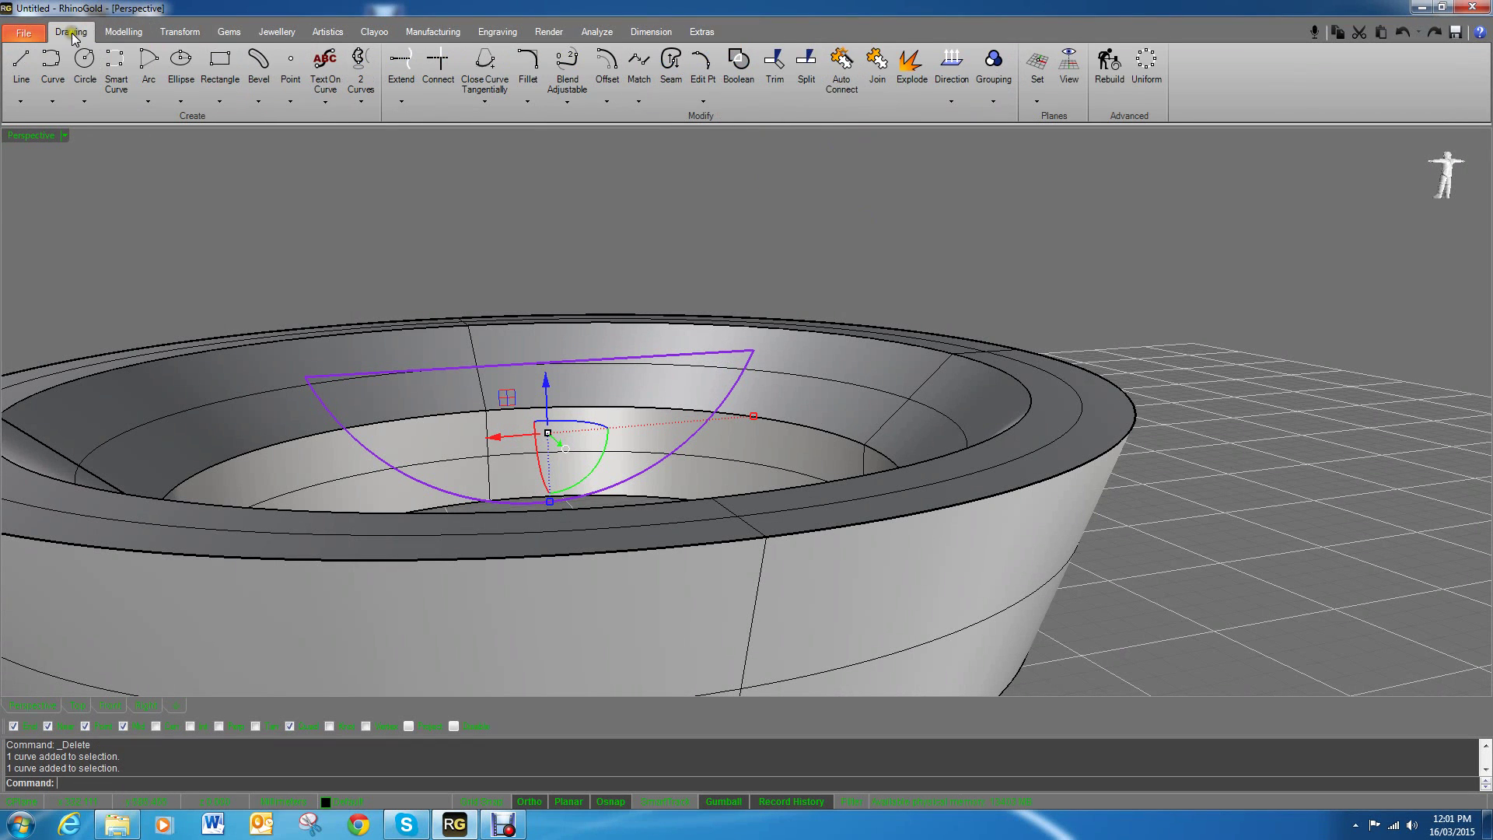
{"action": "left_click", "coordinate": [877, 67]}
Step: Move the closed half-moon curve horizontally, perpendicular to its plane, from the bezel's centre toward its wall
{"action": "scroll", "coordinate": [856, 350], "scroll_direction": "down", "scroll_amount": 5}
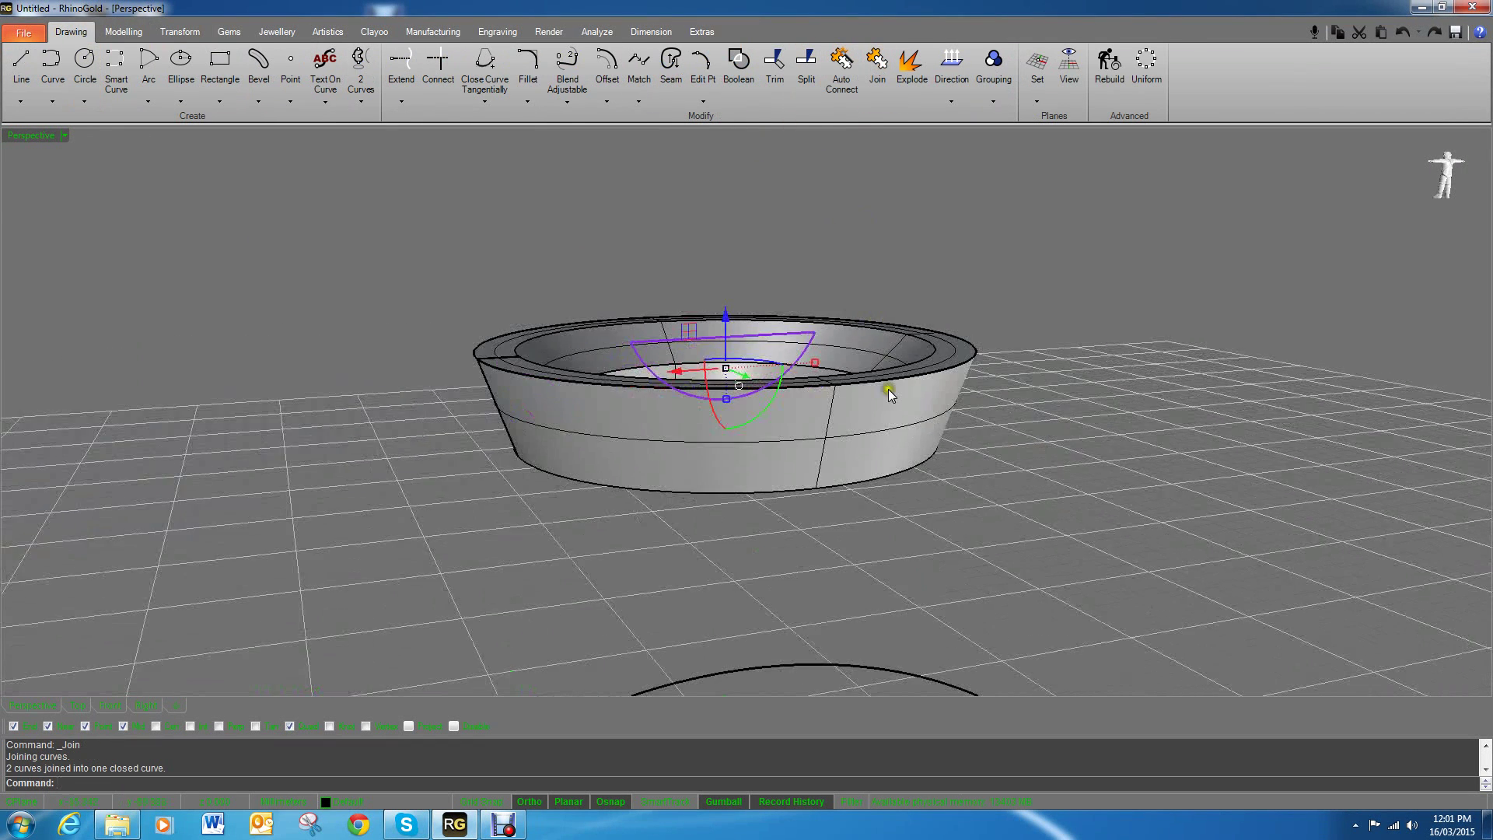
{"action": "right_click_drag", "start_coordinate": [890, 390], "coordinate": [1094, 473]}
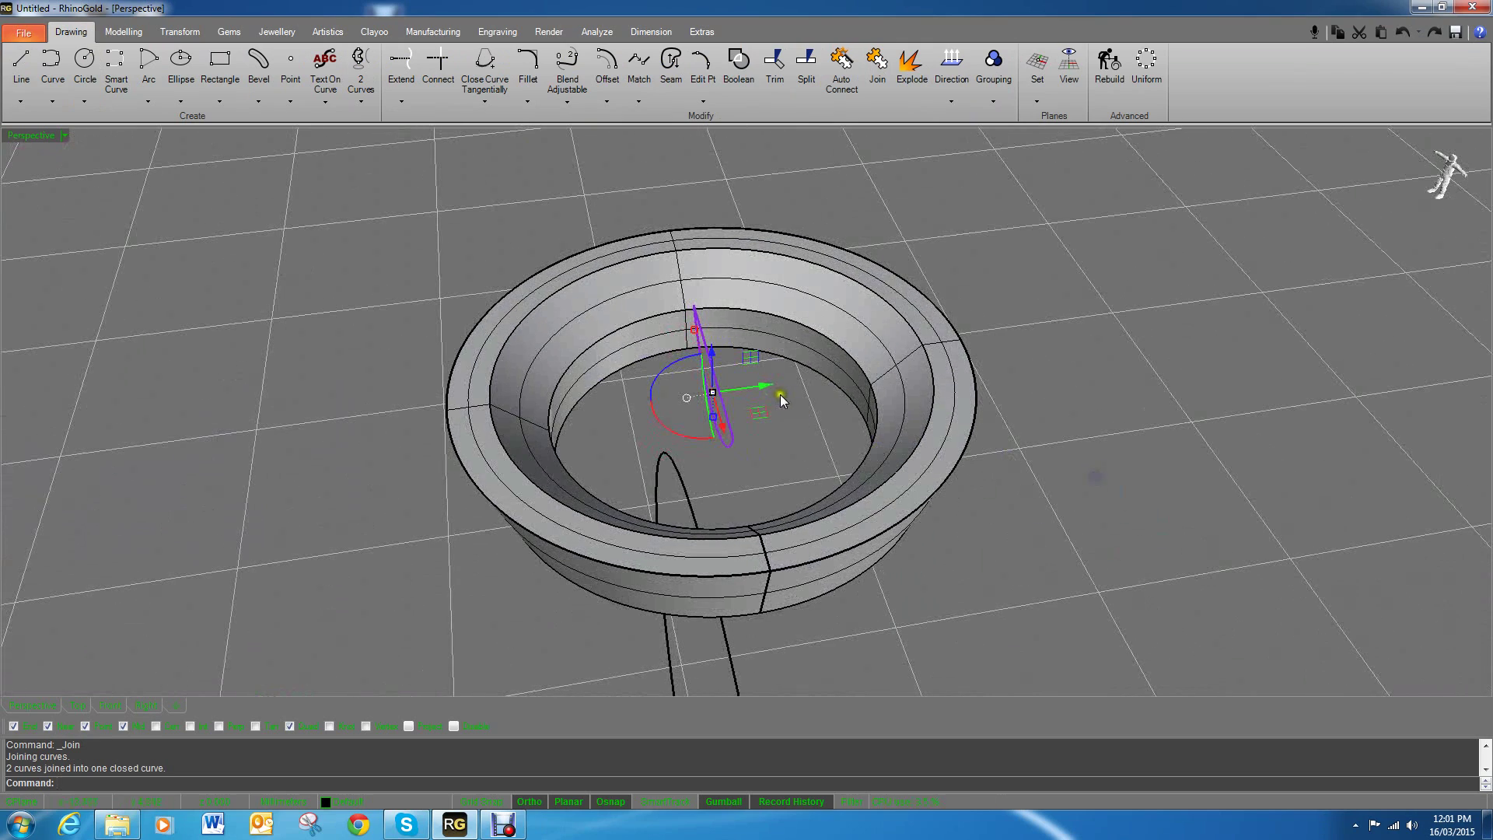
{"action": "left_click_drag", "start_coordinate": [771, 384], "coordinate": [691, 395]}
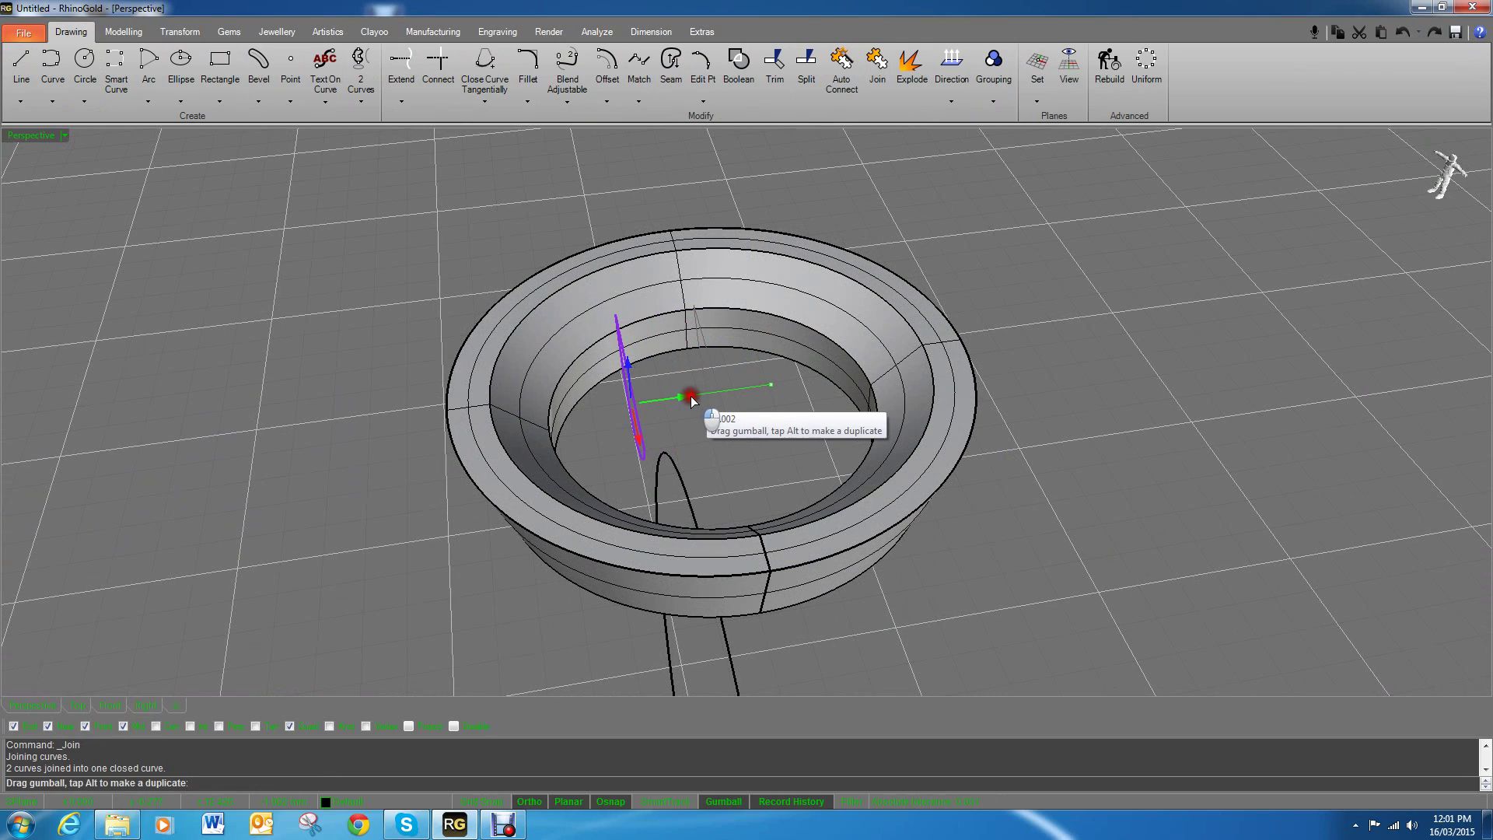
Step: Extrude the closed half-moon curve outward through the bezel wall as a solid, about 2.3 long, keeping the input curve
{"action": "right_click_drag", "start_coordinate": [773, 400], "coordinate": [779, 364]}
{"action": "left_click", "coordinate": [179, 32]}
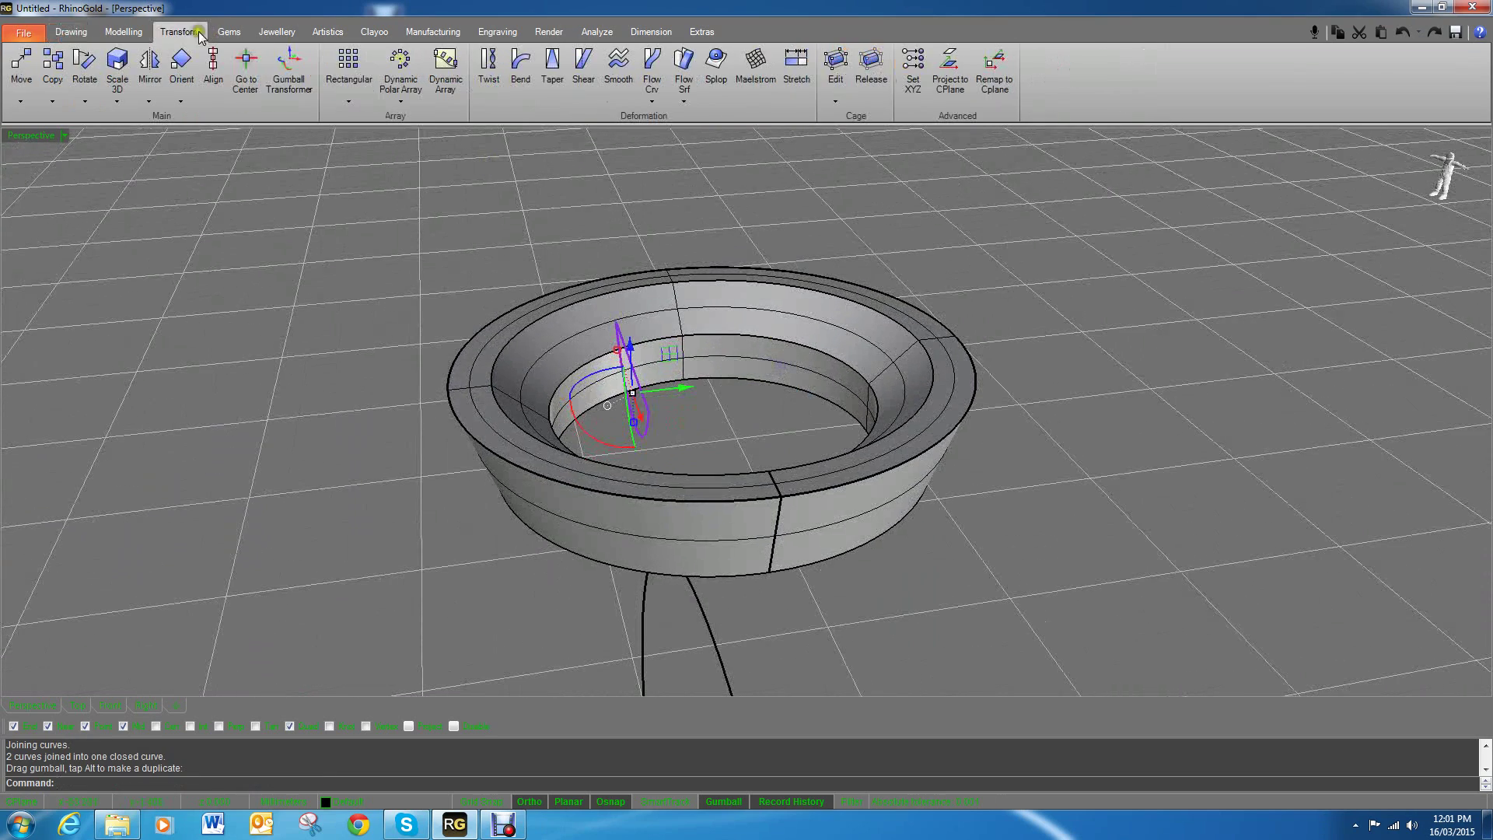
{"action": "left_click", "coordinate": [124, 32]}
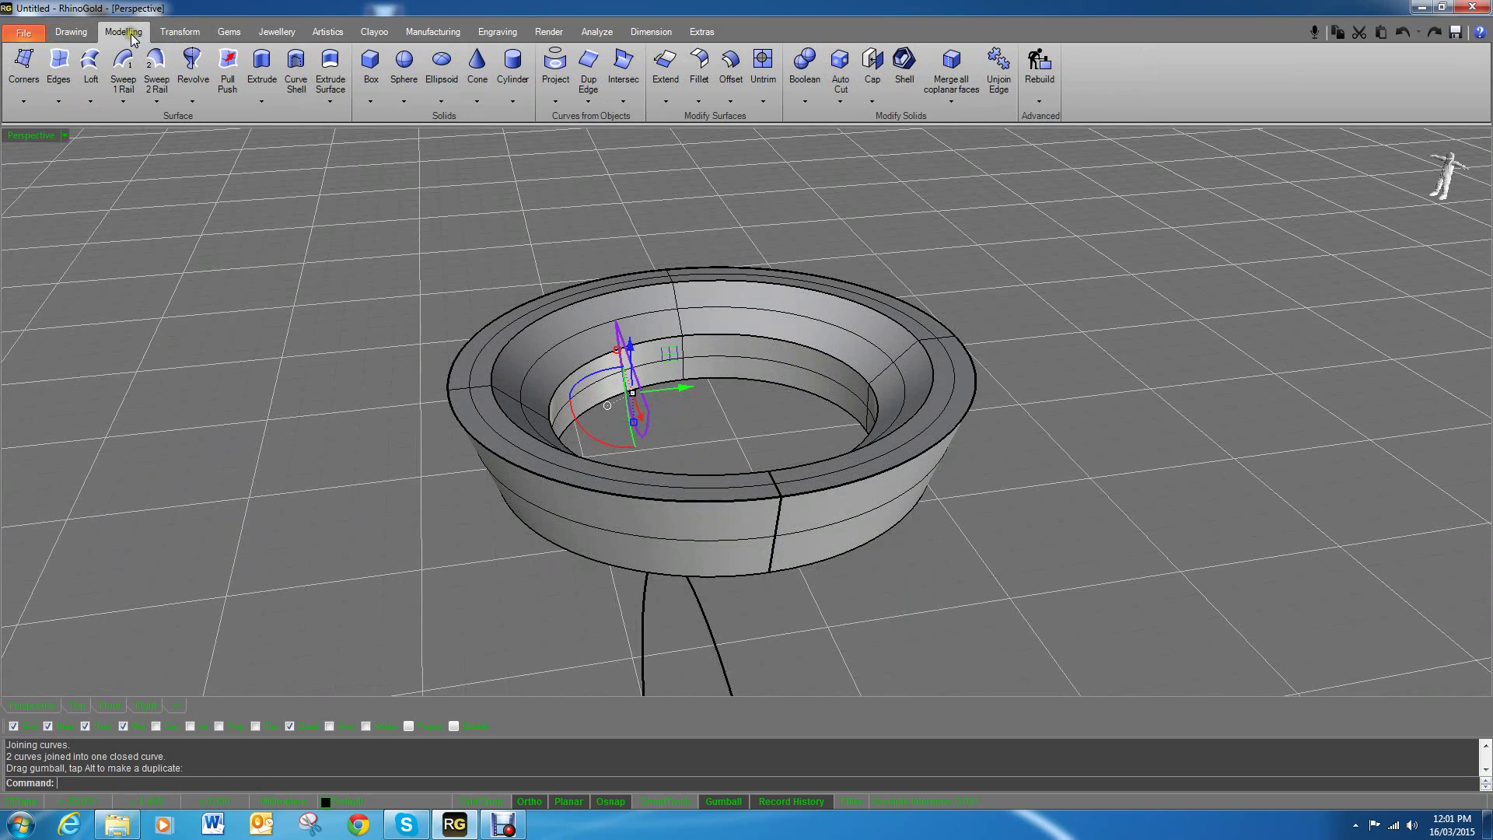
{"action": "left_click", "coordinate": [266, 71]}
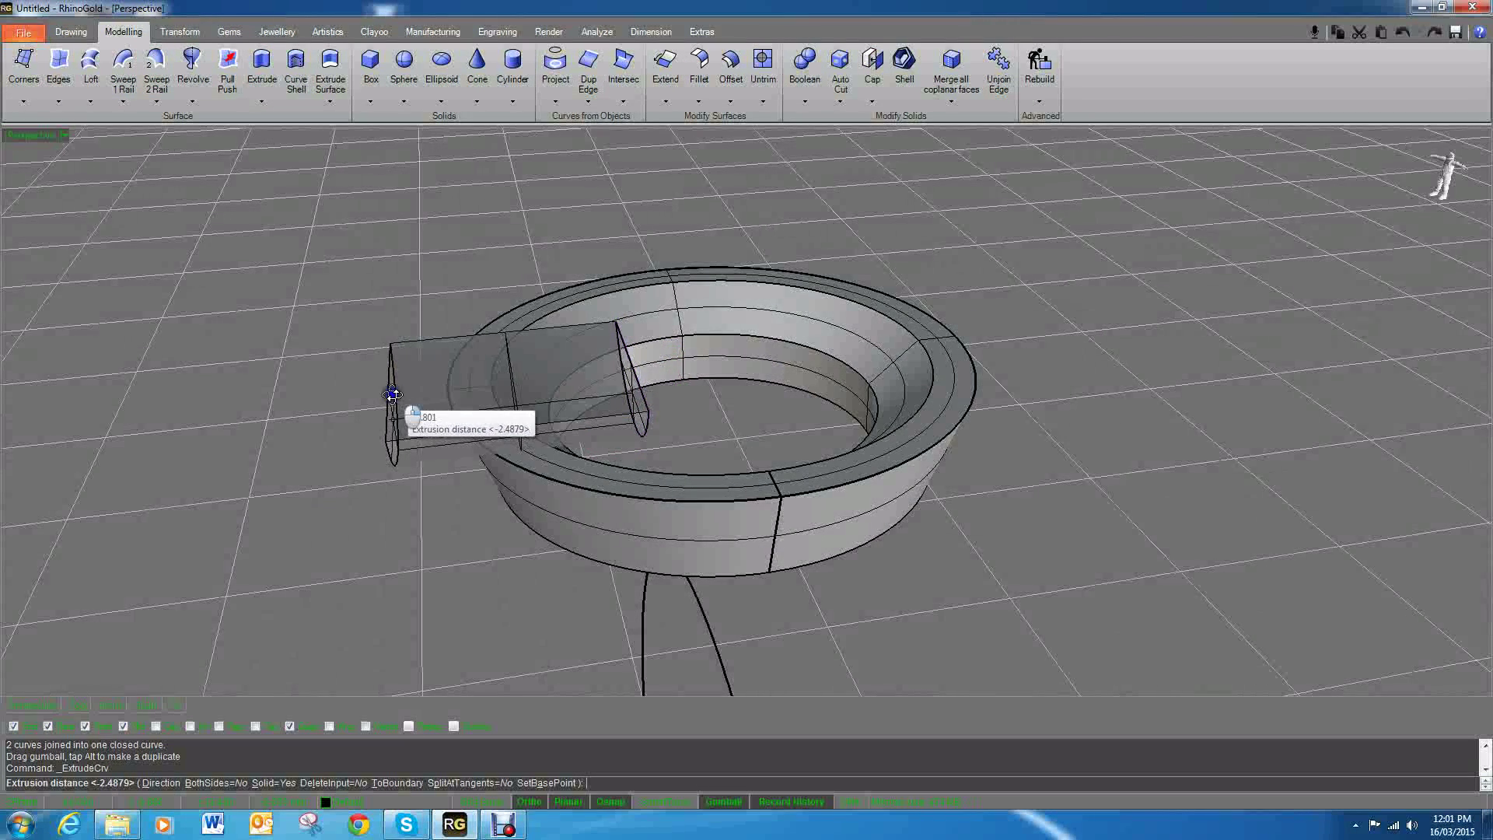
{"action": "right_click_drag", "start_coordinate": [395, 405], "coordinate": [481, 375]}
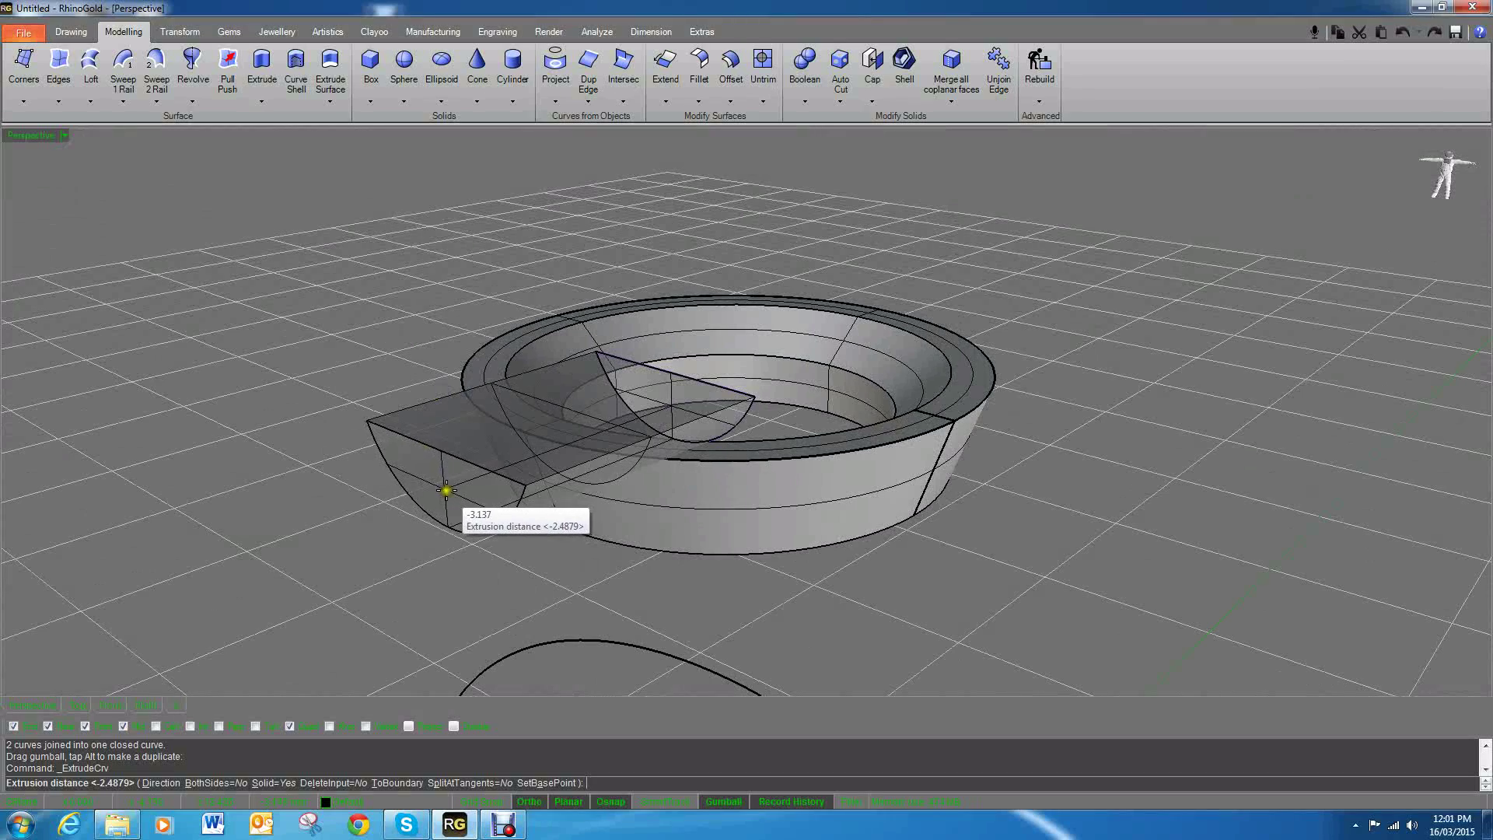
{"action": "right_click_drag", "start_coordinate": [493, 469], "coordinate": [404, 474]}
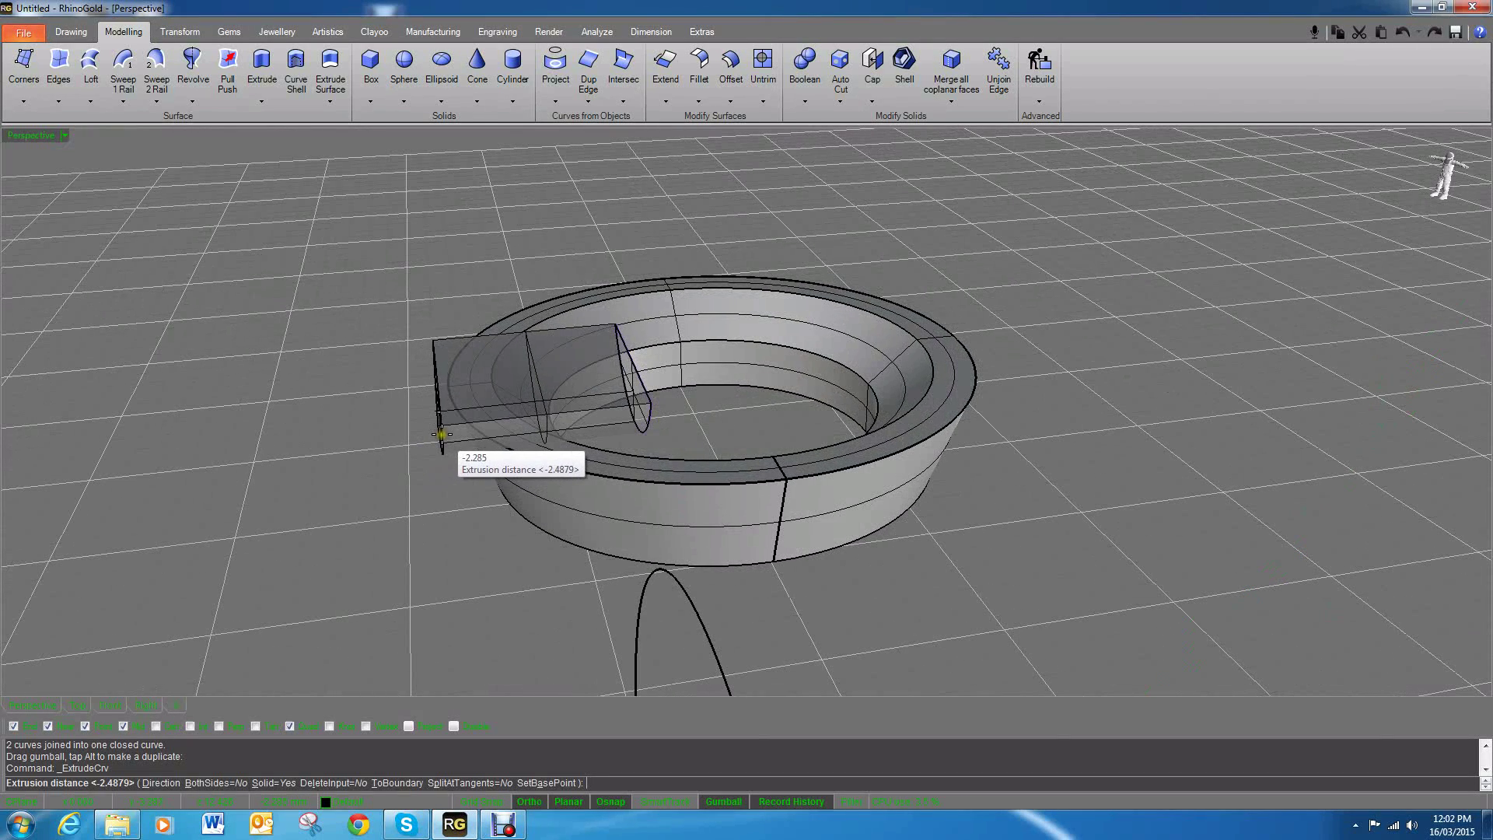
{"action": "left_click", "coordinate": [437, 435]}
{"action": "right_click_drag", "start_coordinate": [450, 441], "coordinate": [883, 373]}
{"action": "scroll", "coordinate": [907, 384], "scroll_direction": "down", "scroll_amount": 5}
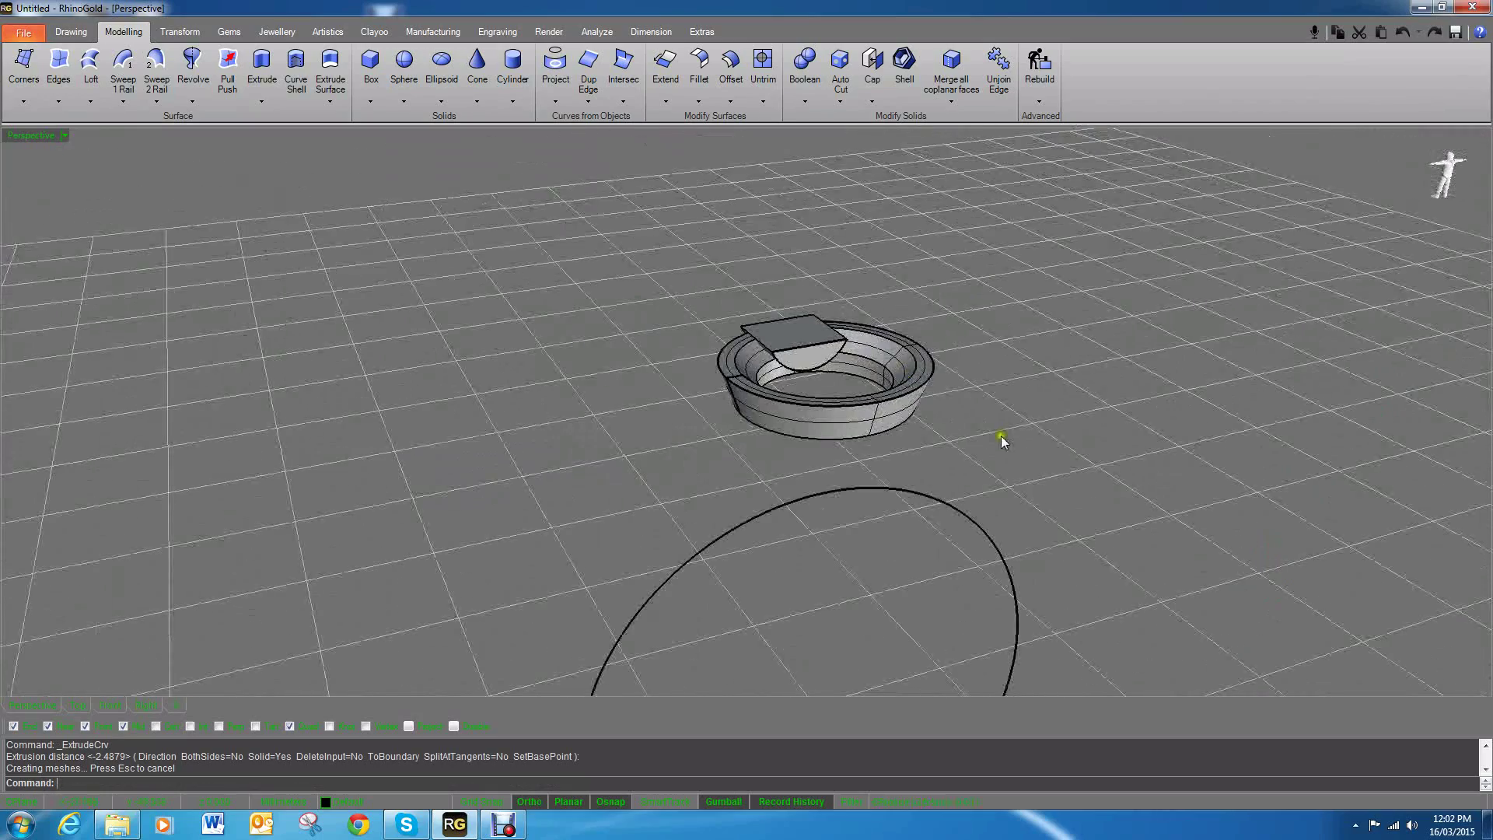
Step: Select only the inner end face of the half-moon solid and scale it narrower horizontally so the solid tapers toward the bezel's centre
{"action": "mouse_move", "coordinate": [1000, 433]}
{"action": "right_mouse_down"}
{"action": "mouse_move", "coordinate": [1027, 461]}
{"action": "mouse_move", "coordinate": [1006, 459]}
{"action": "mouse_move", "coordinate": [987, 423]}
{"action": "right_mouse_up"}
{"action": "scroll", "coordinate": [1003, 422], "scroll_direction": "up", "scroll_amount": 10}
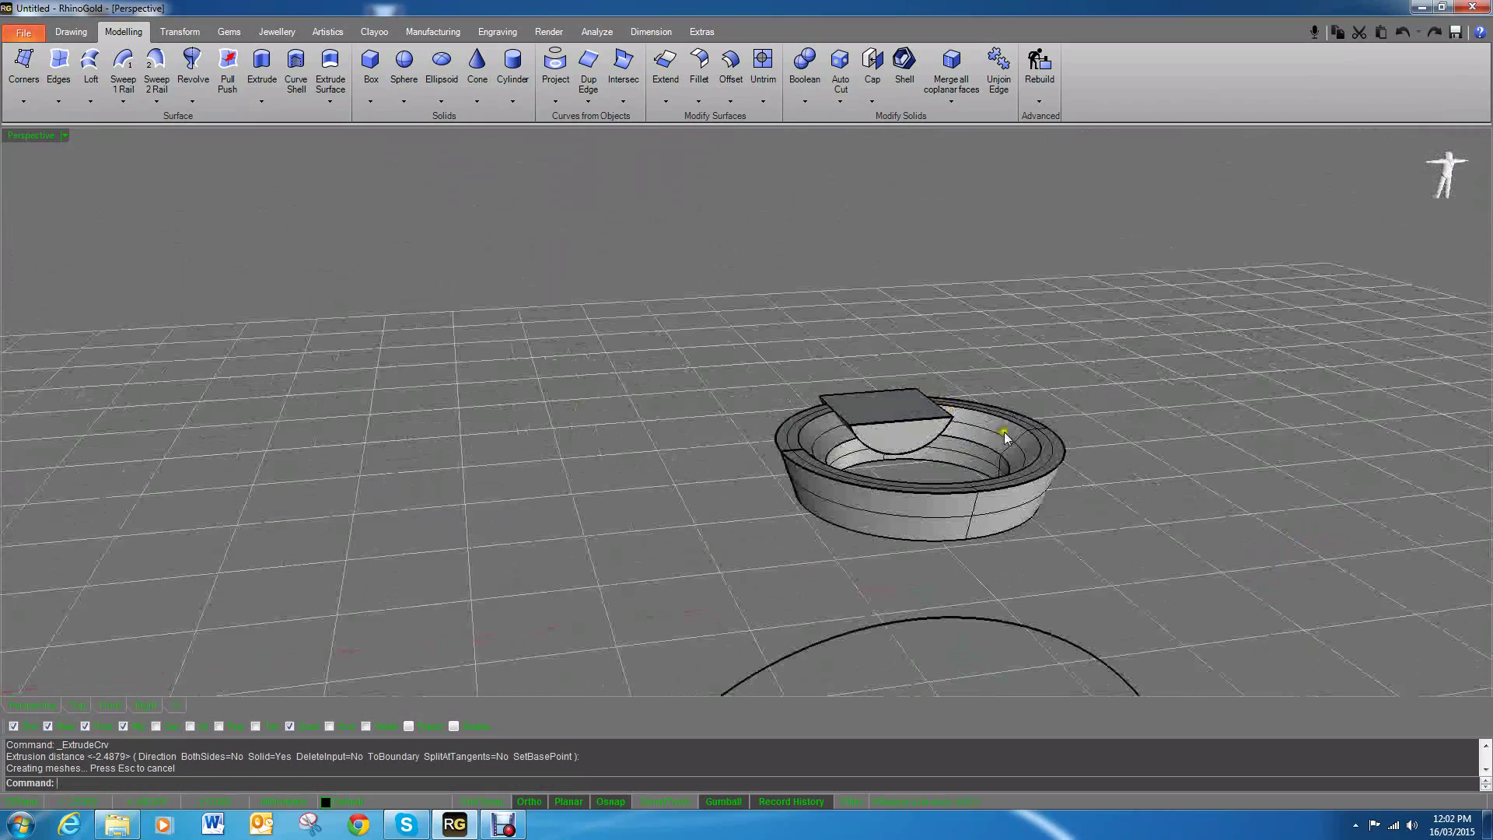
{"action": "scroll", "coordinate": [753, 456], "scroll_direction": "up", "scroll_amount": 3}
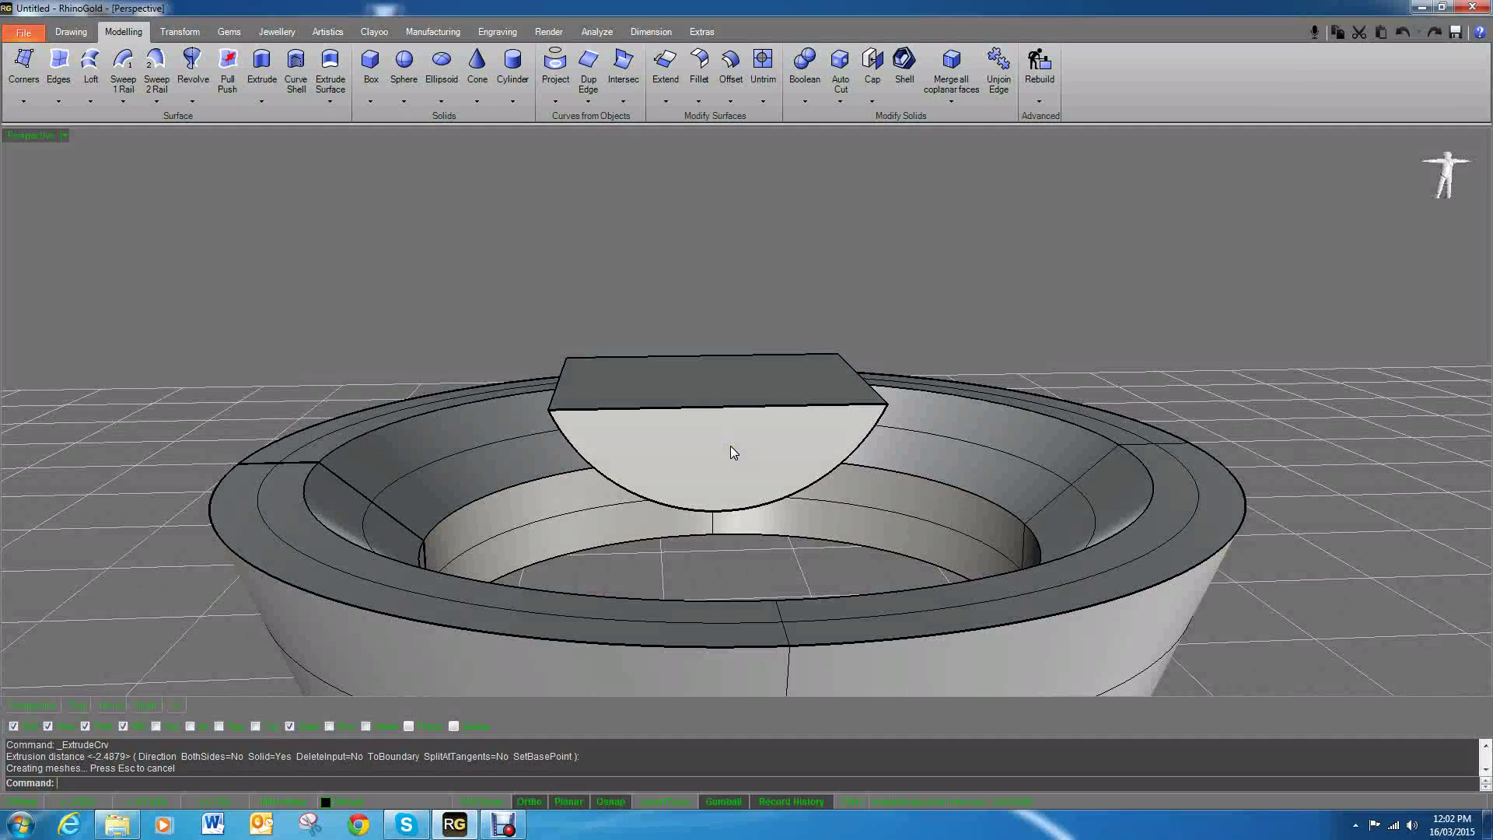
{"action": "left_click", "coordinate": [730, 448]}
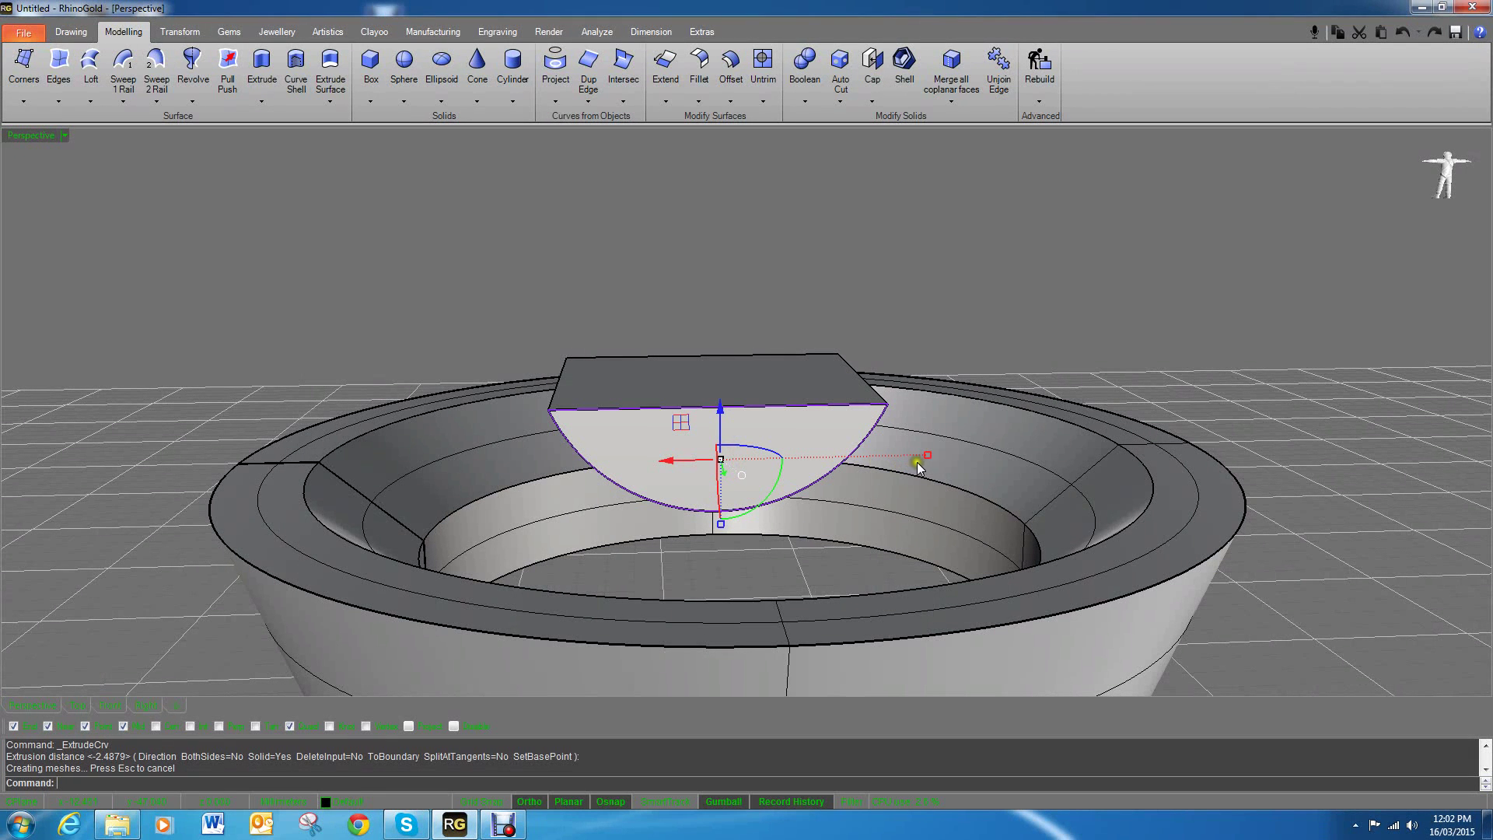
{"action": "mouse_move", "coordinate": [902, 463]}
{"action": "right_mouse_down"}
{"action": "mouse_move", "coordinate": [937, 466]}
{"action": "mouse_move", "coordinate": [922, 467]}
{"action": "right_mouse_up"}
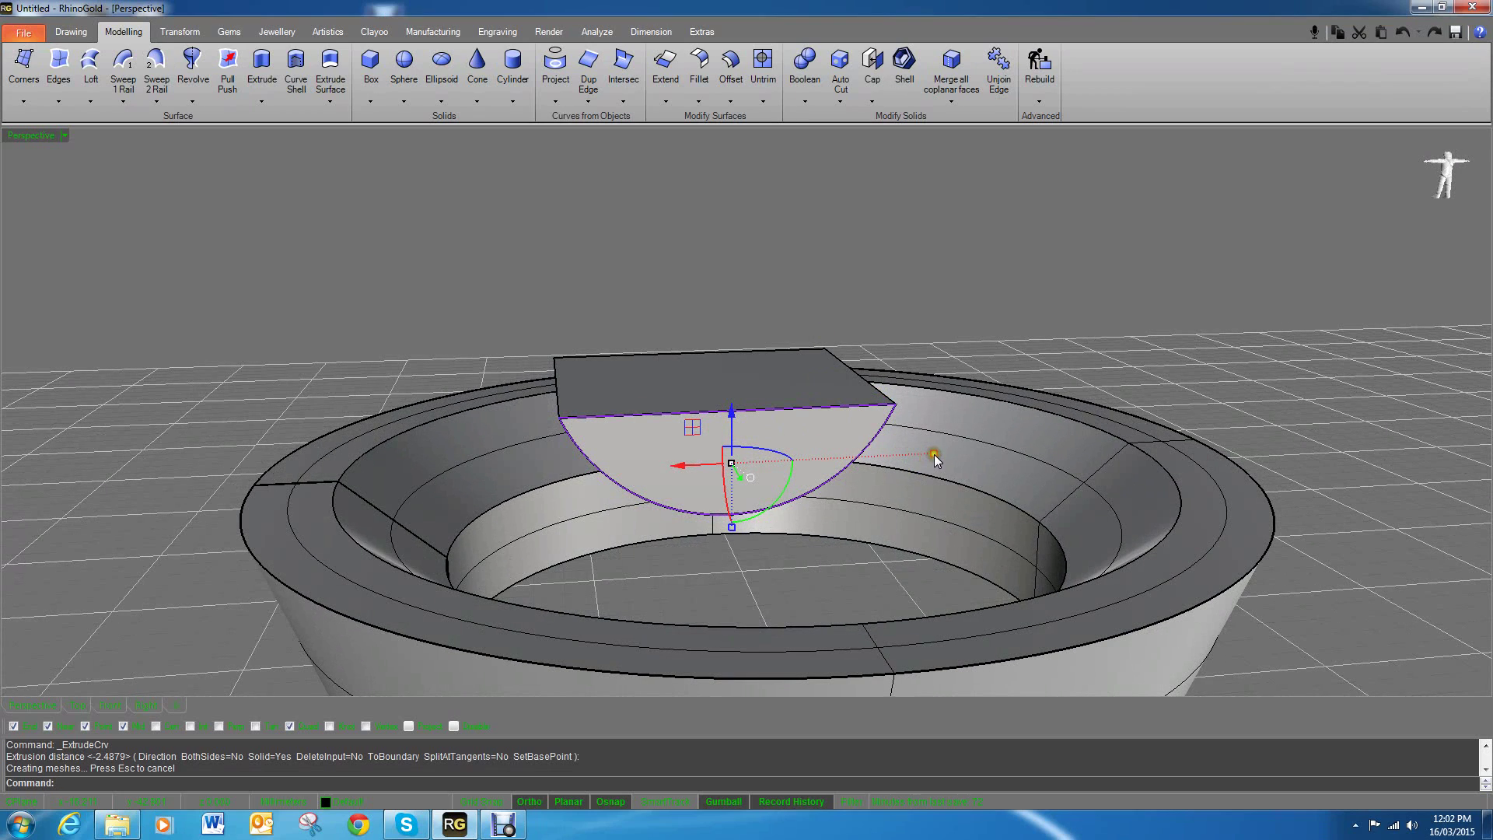
{"action": "left_click_drag", "start_coordinate": [935, 453], "coordinate": [813, 471]}
{"action": "right_click_drag", "start_coordinate": [714, 396], "coordinate": [1150, 544]}
{"action": "scroll", "coordinate": [974, 483], "scroll_direction": "up", "scroll_amount": 5}
{"action": "scroll", "coordinate": [974, 483], "scroll_direction": "down", "scroll_amount": 5}
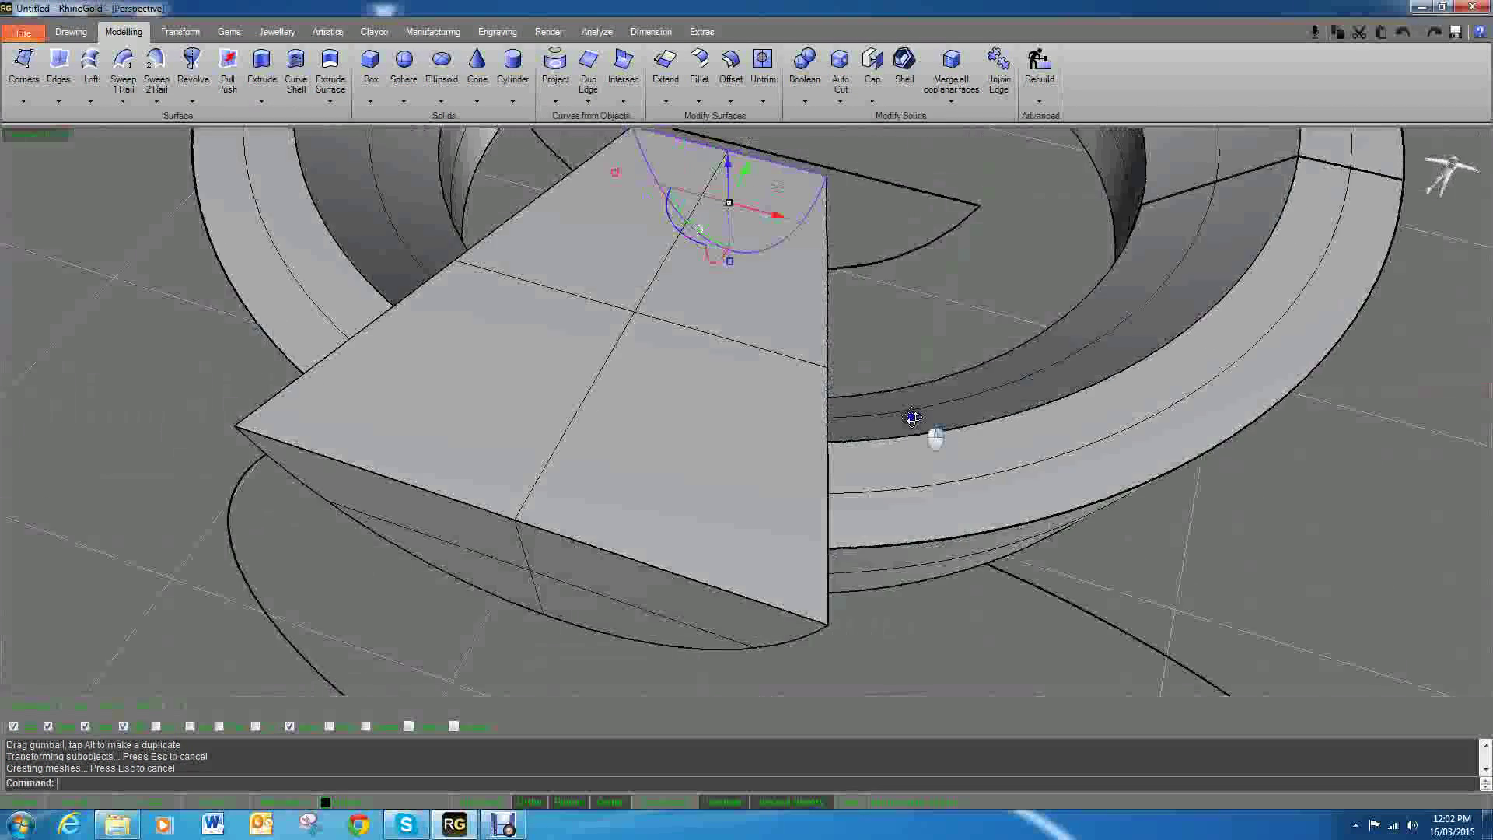
{"action": "right_click_drag", "start_coordinate": [937, 436], "coordinate": [805, 444]}
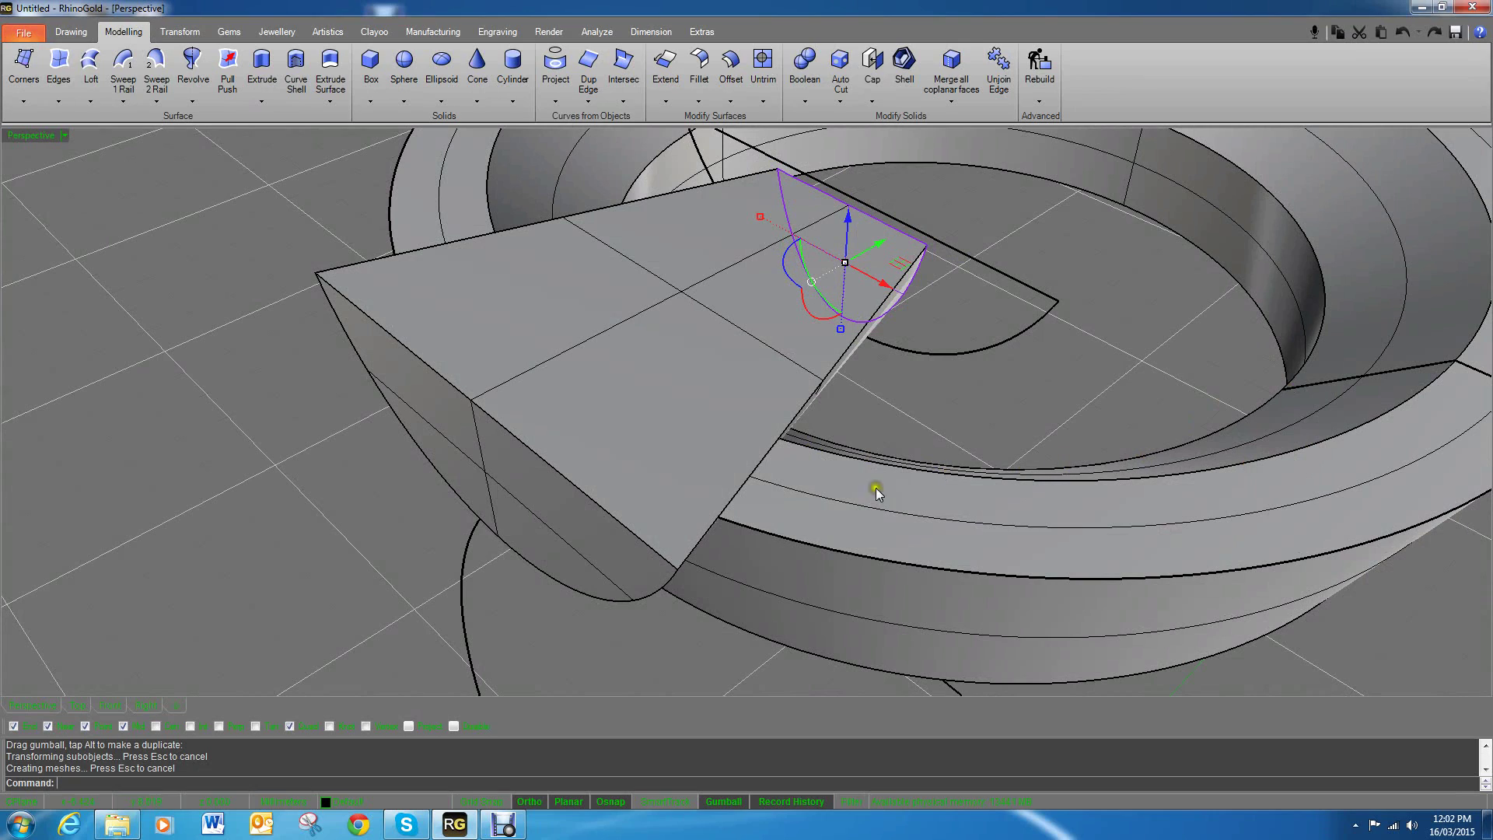
{"action": "right_click_drag", "start_coordinate": [773, 533], "coordinate": [902, 525]}
{"action": "scroll", "coordinate": [910, 537], "scroll_direction": "down", "scroll_amount": 5}
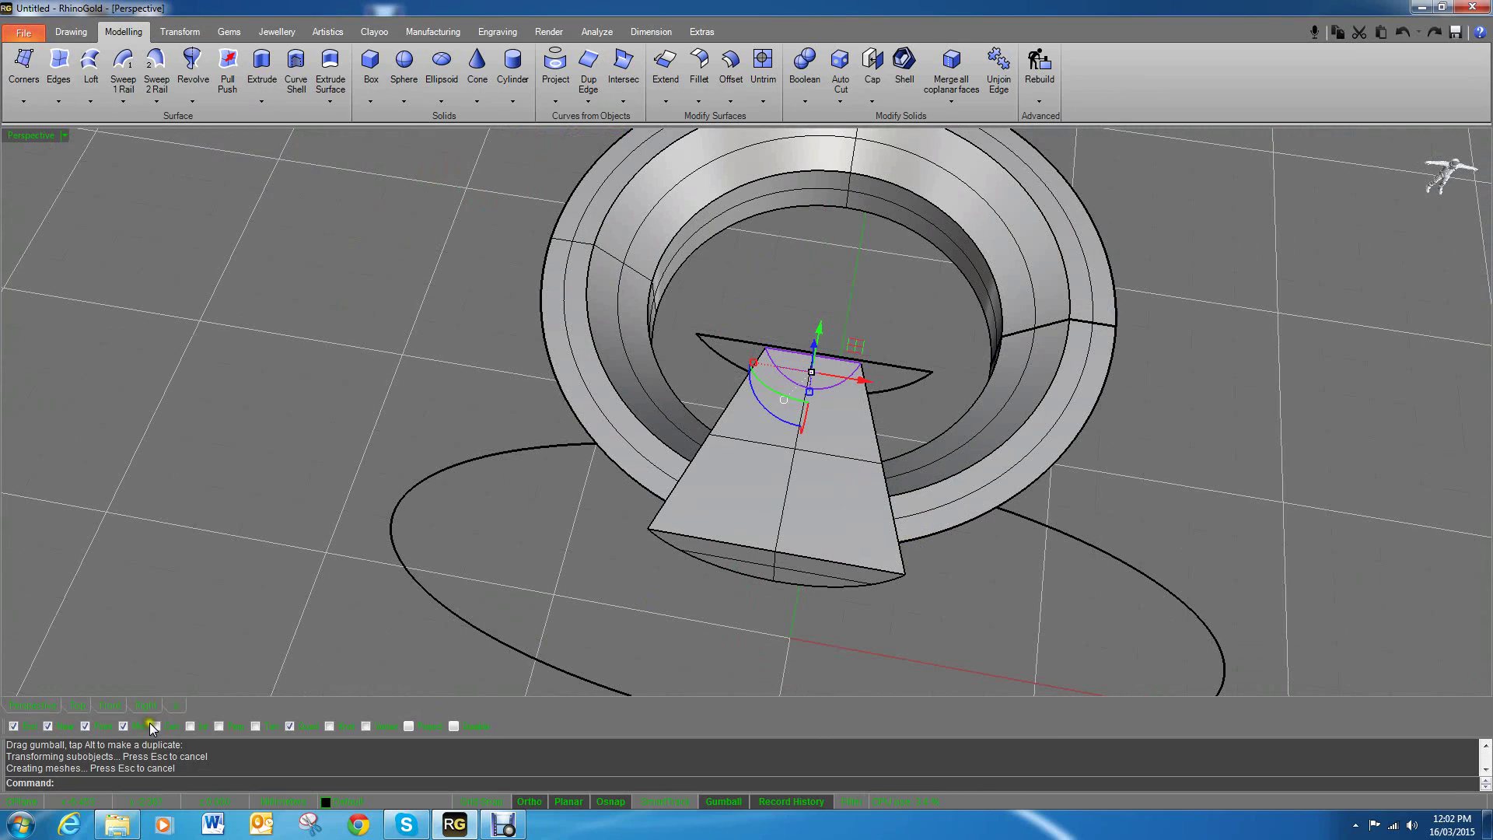
Step: Refine the width of the cutter's inner end face in the Top view, making it slightly narrower, and deselect it
{"action": "left_click", "coordinate": [105, 706]}
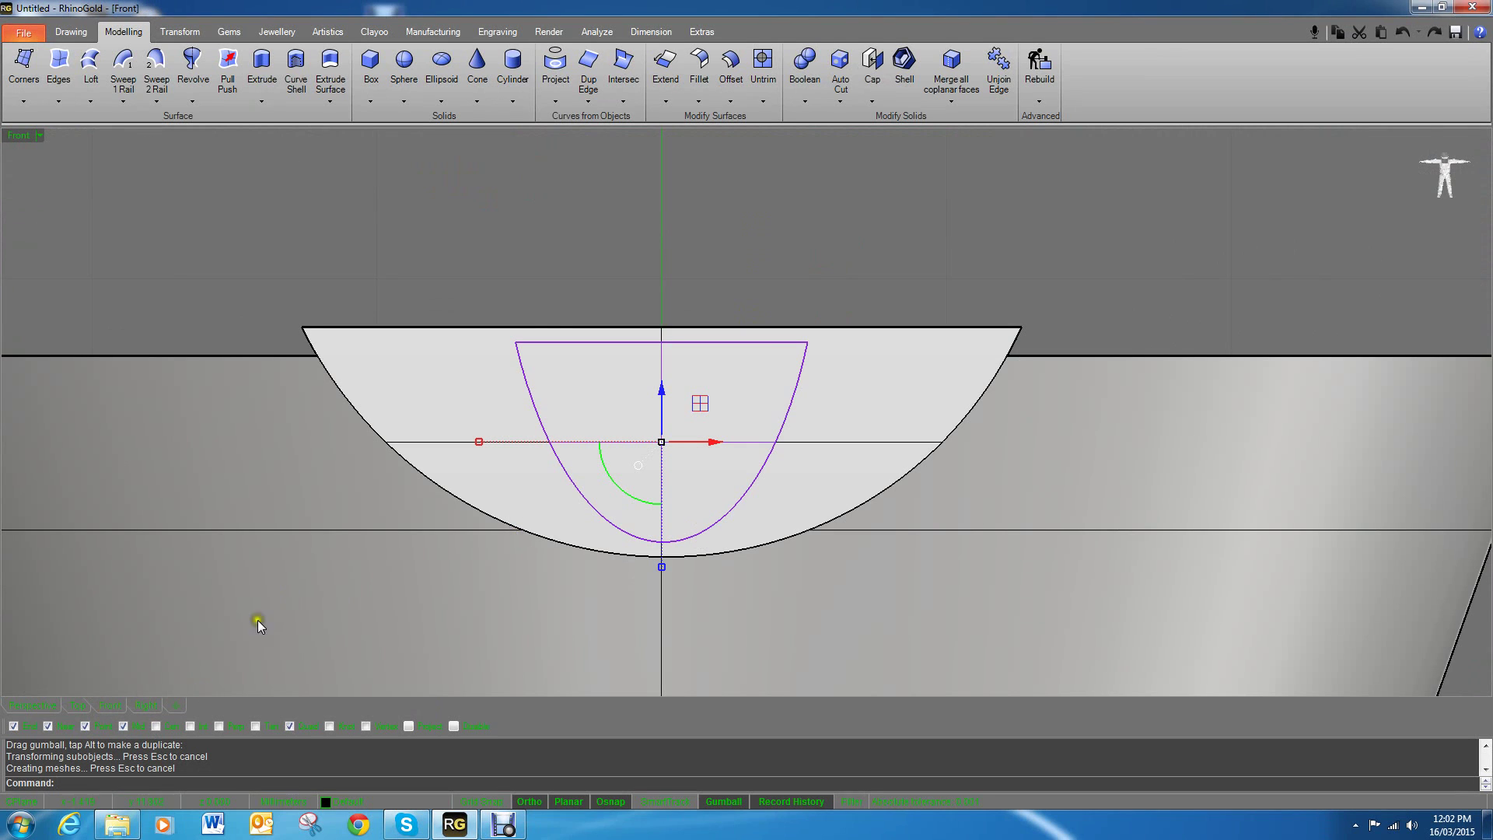
{"action": "left_click", "coordinate": [77, 706]}
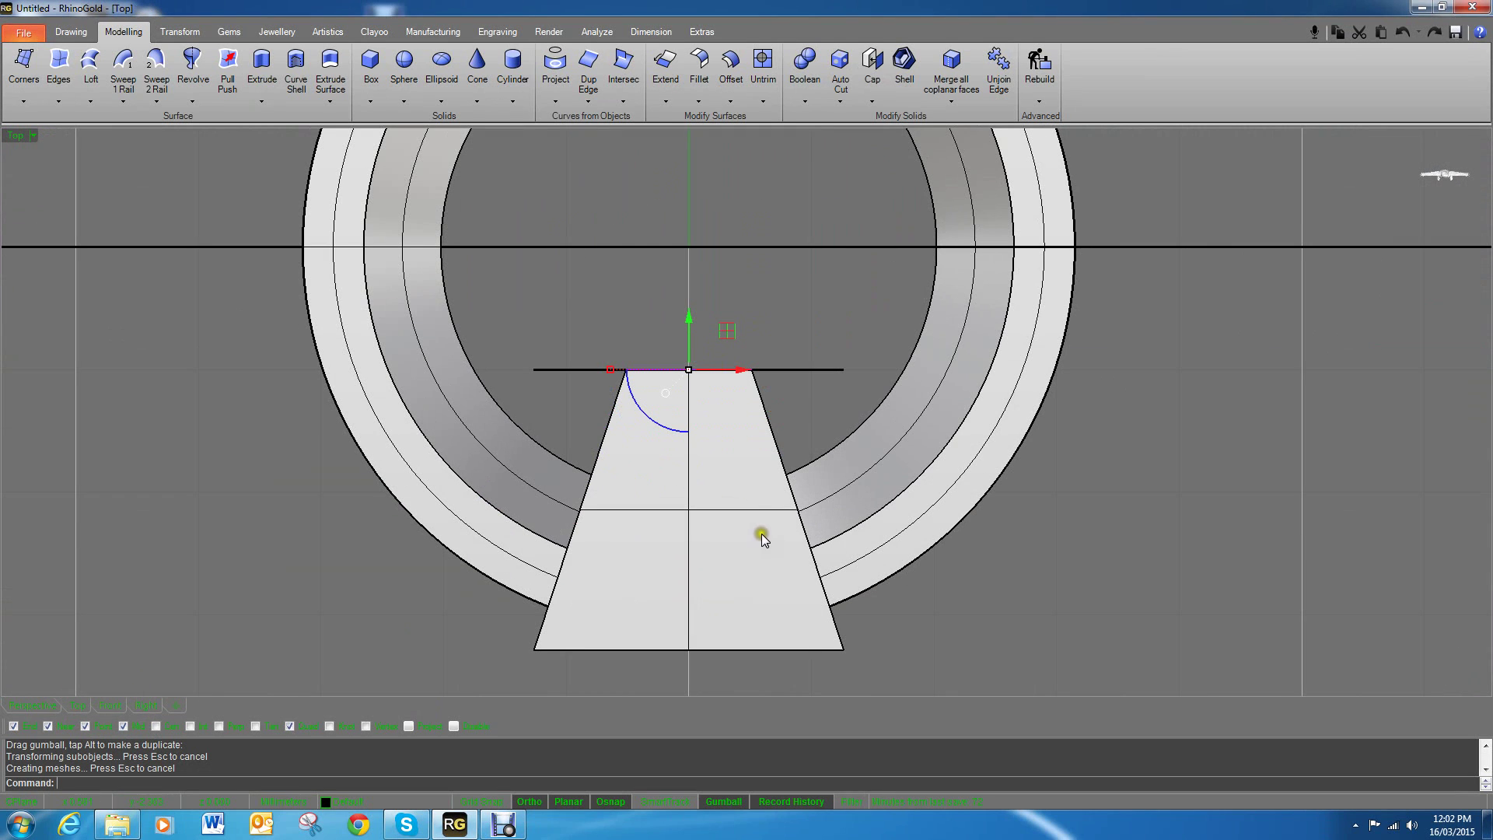
{"action": "left_click_drag", "start_coordinate": [613, 377], "coordinate": [632, 381]}
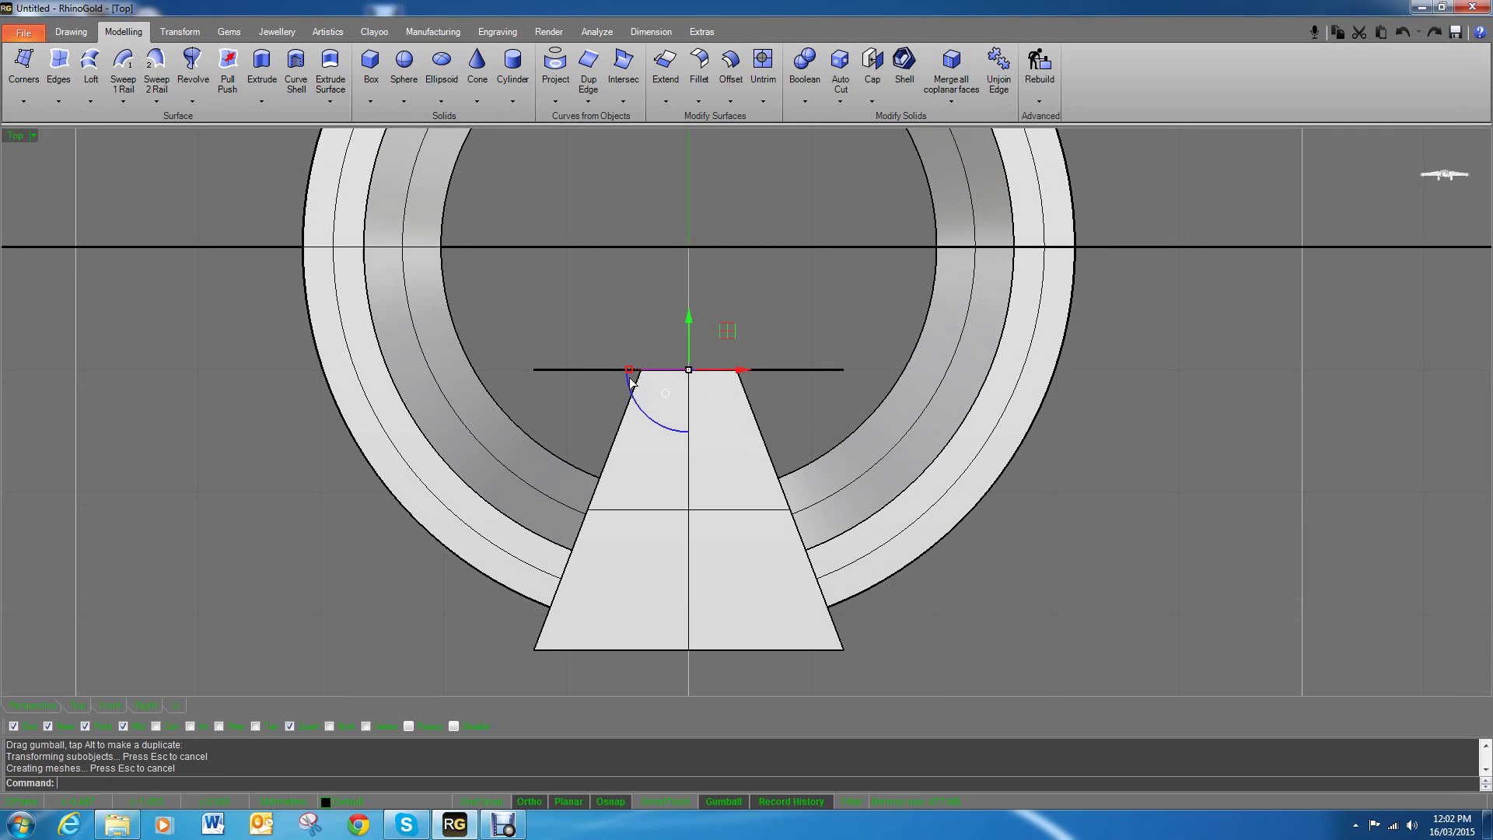
{"action": "left_click", "coordinate": [632, 380]}
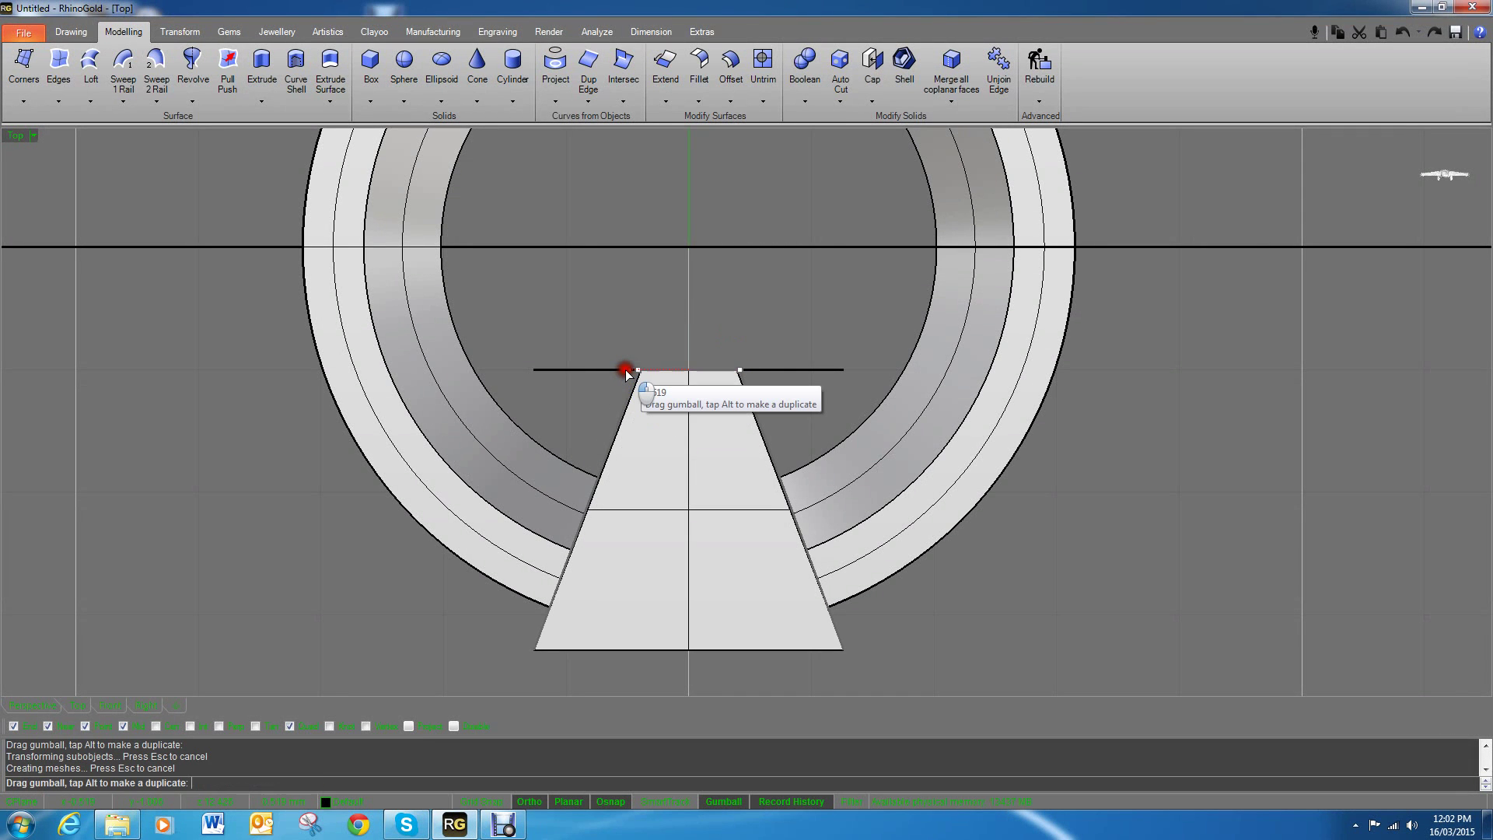
{"action": "right_click_drag", "start_coordinate": [891, 576], "coordinate": [896, 506]}
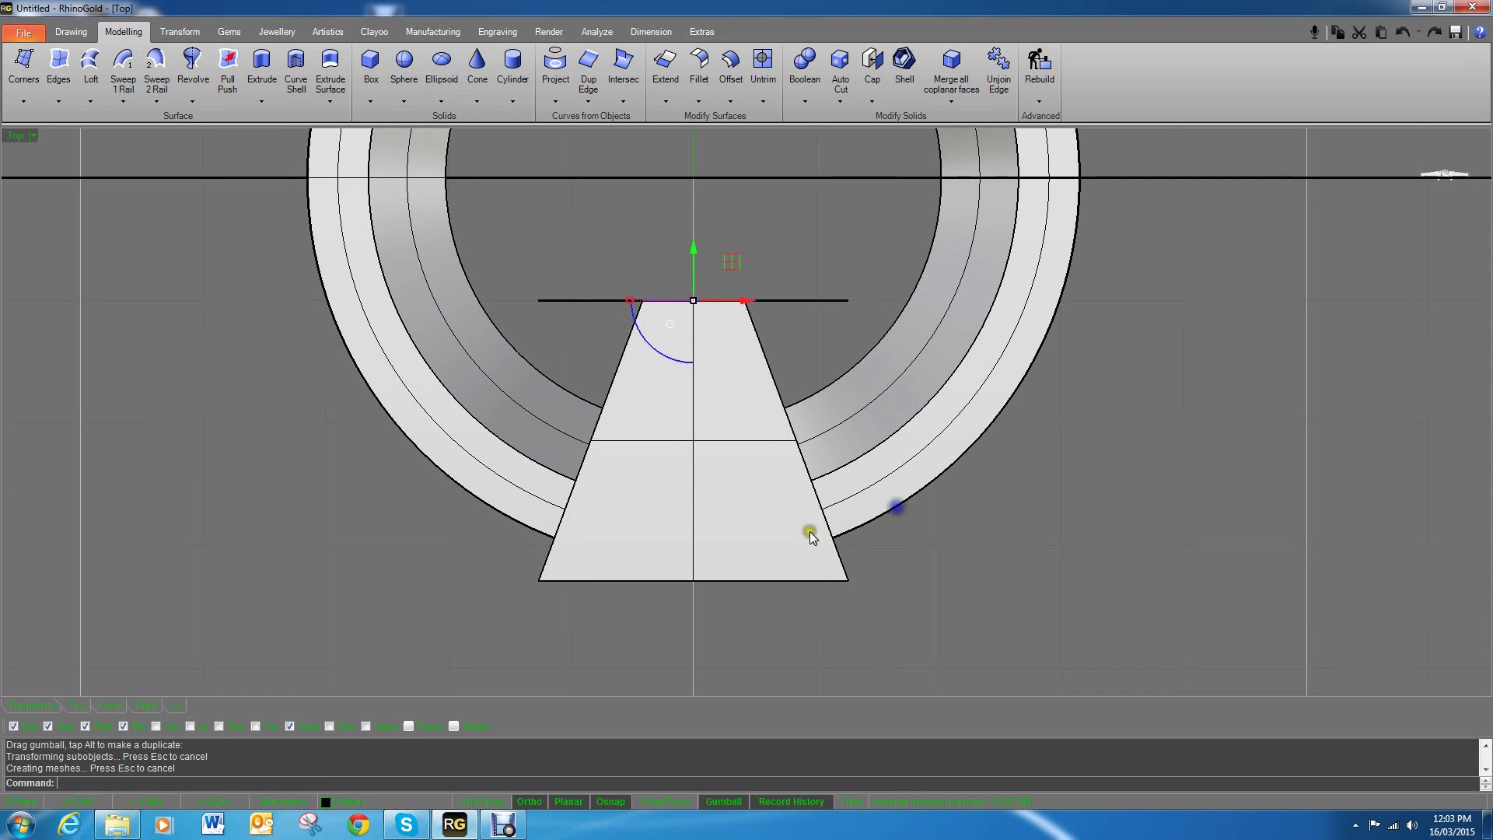
{"action": "left_click", "coordinate": [861, 270]}
{"action": "scroll", "coordinate": [823, 377], "scroll_direction": "down", "scroll_amount": 4}
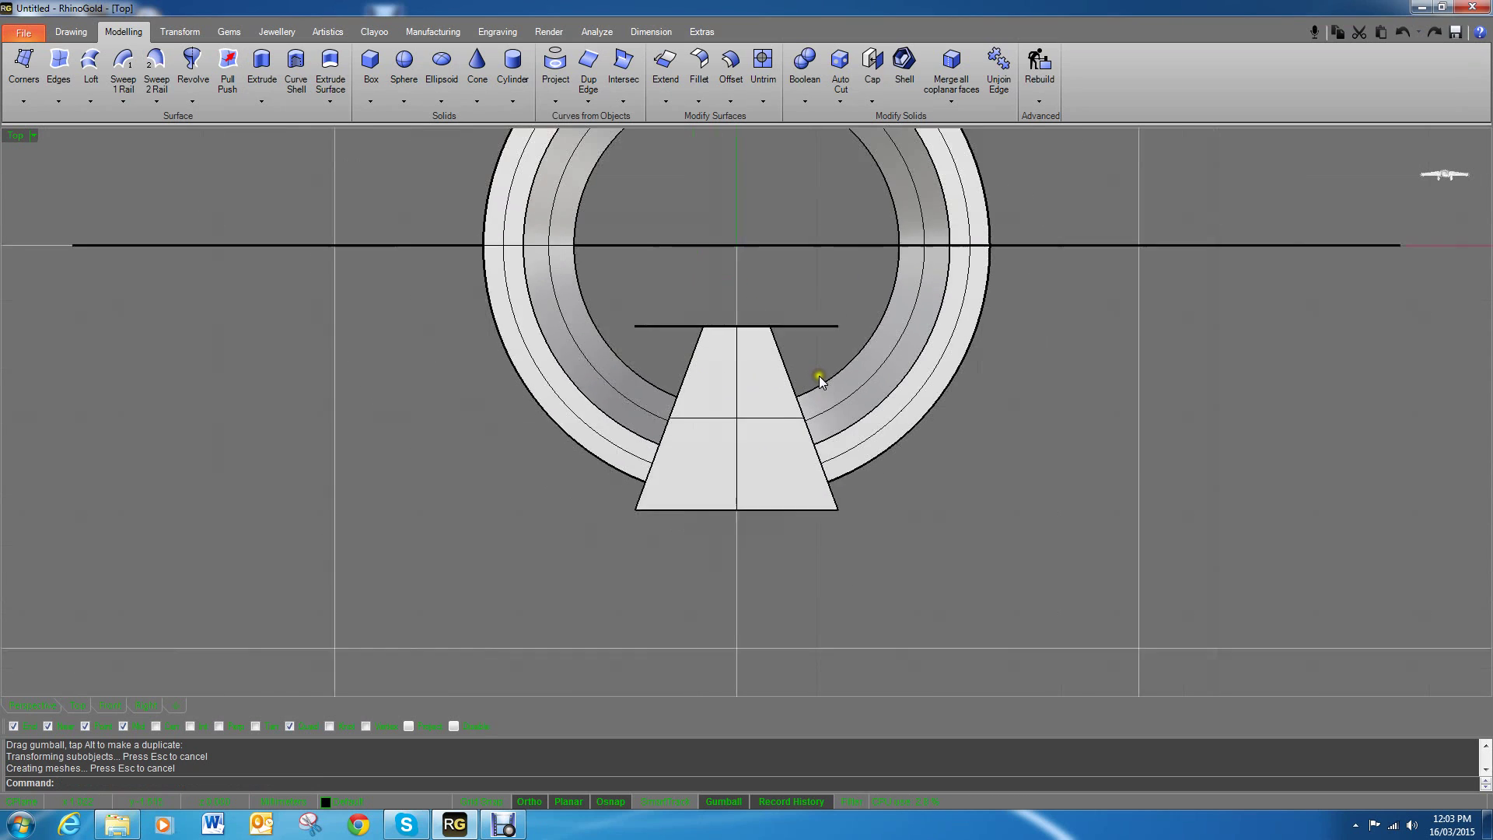
Step: Polar array the tapered cutter around the origin (0) with 6 items over a 360-degree fill angle
{"action": "left_click", "coordinate": [716, 456]}
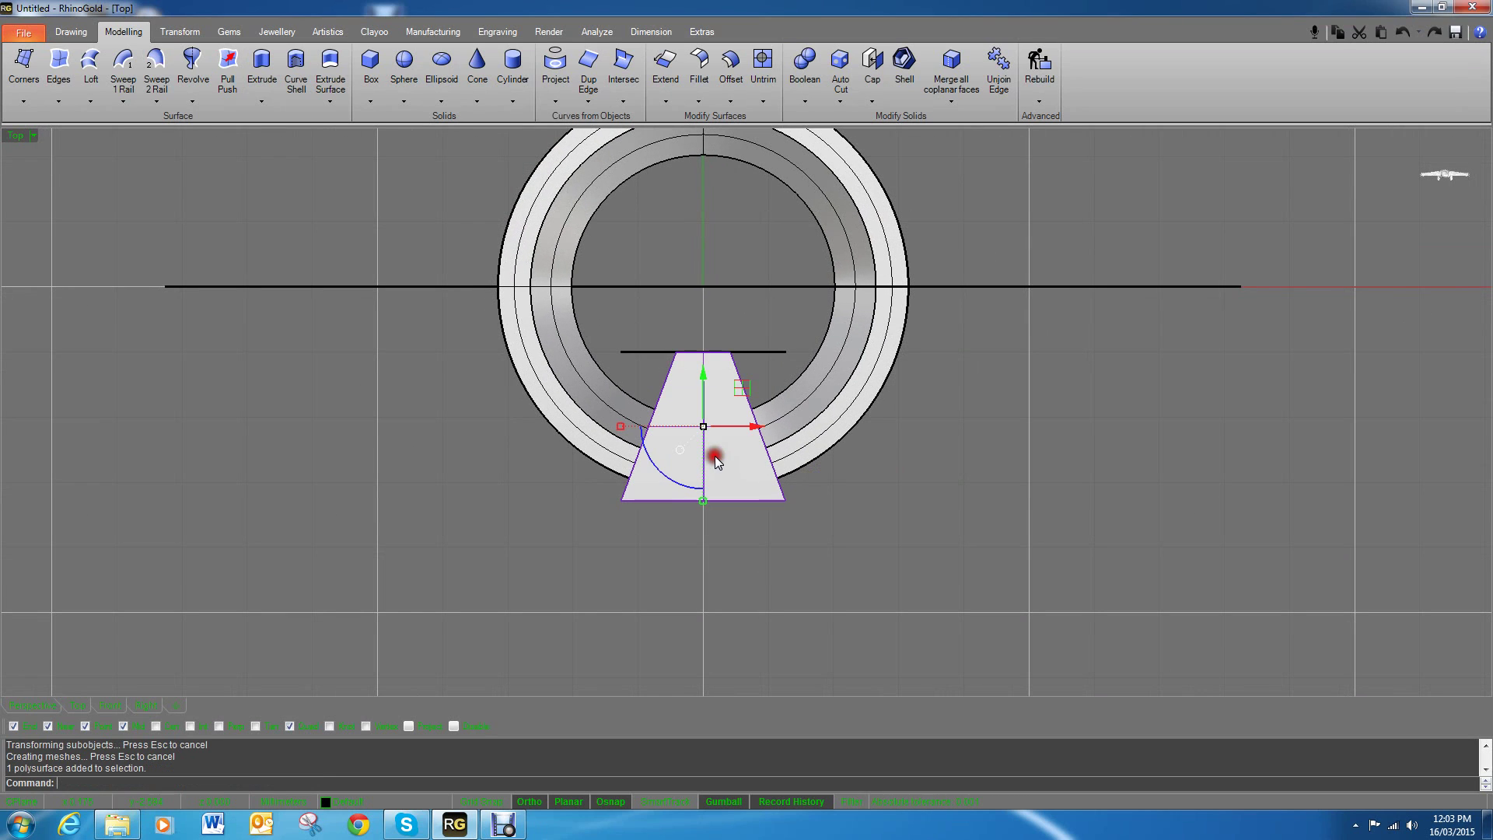
{"action": "left_click", "coordinate": [189, 34]}
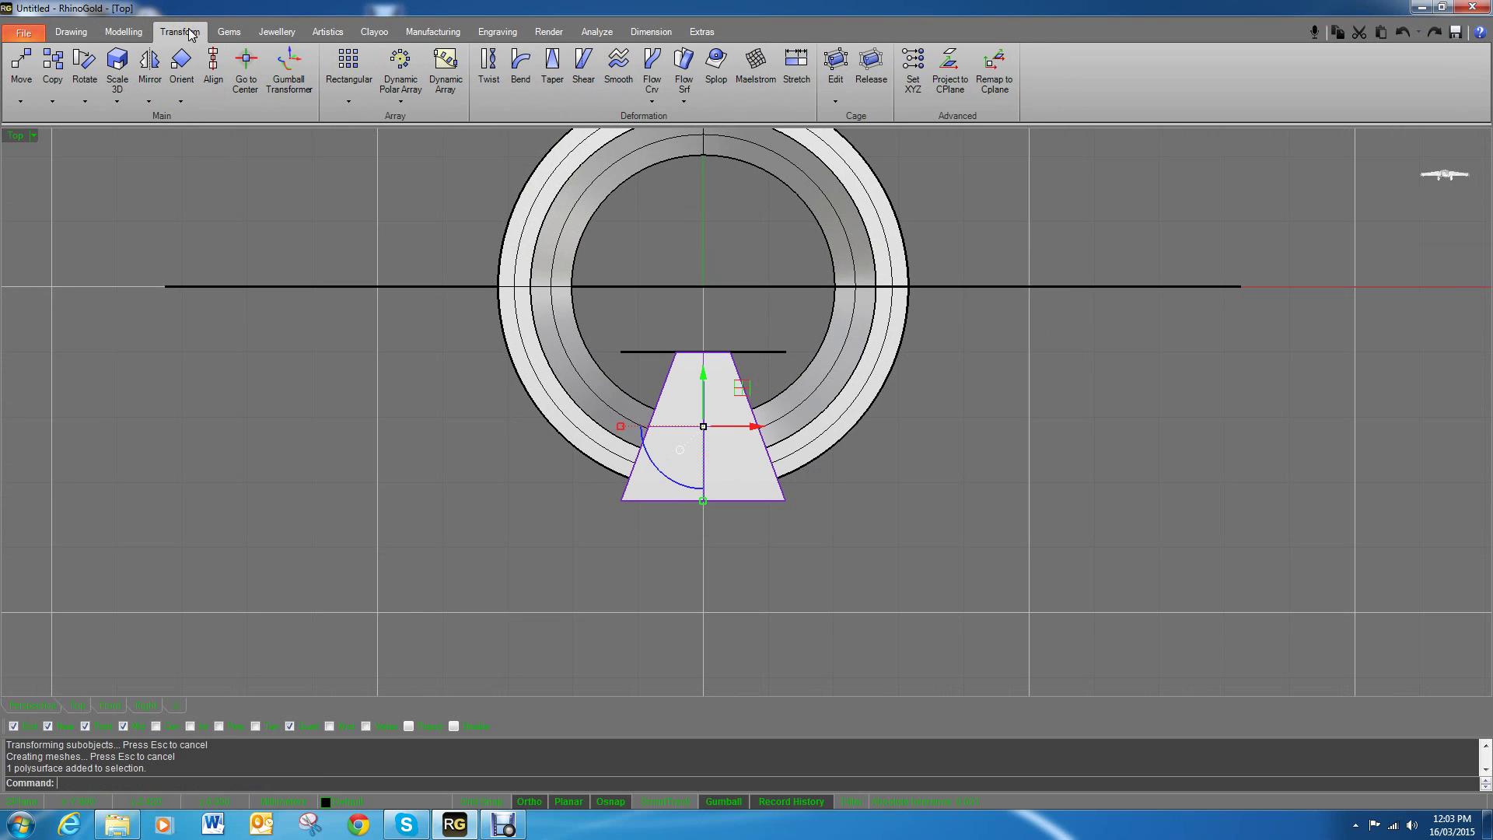
{"action": "left_click", "coordinate": [401, 101]}
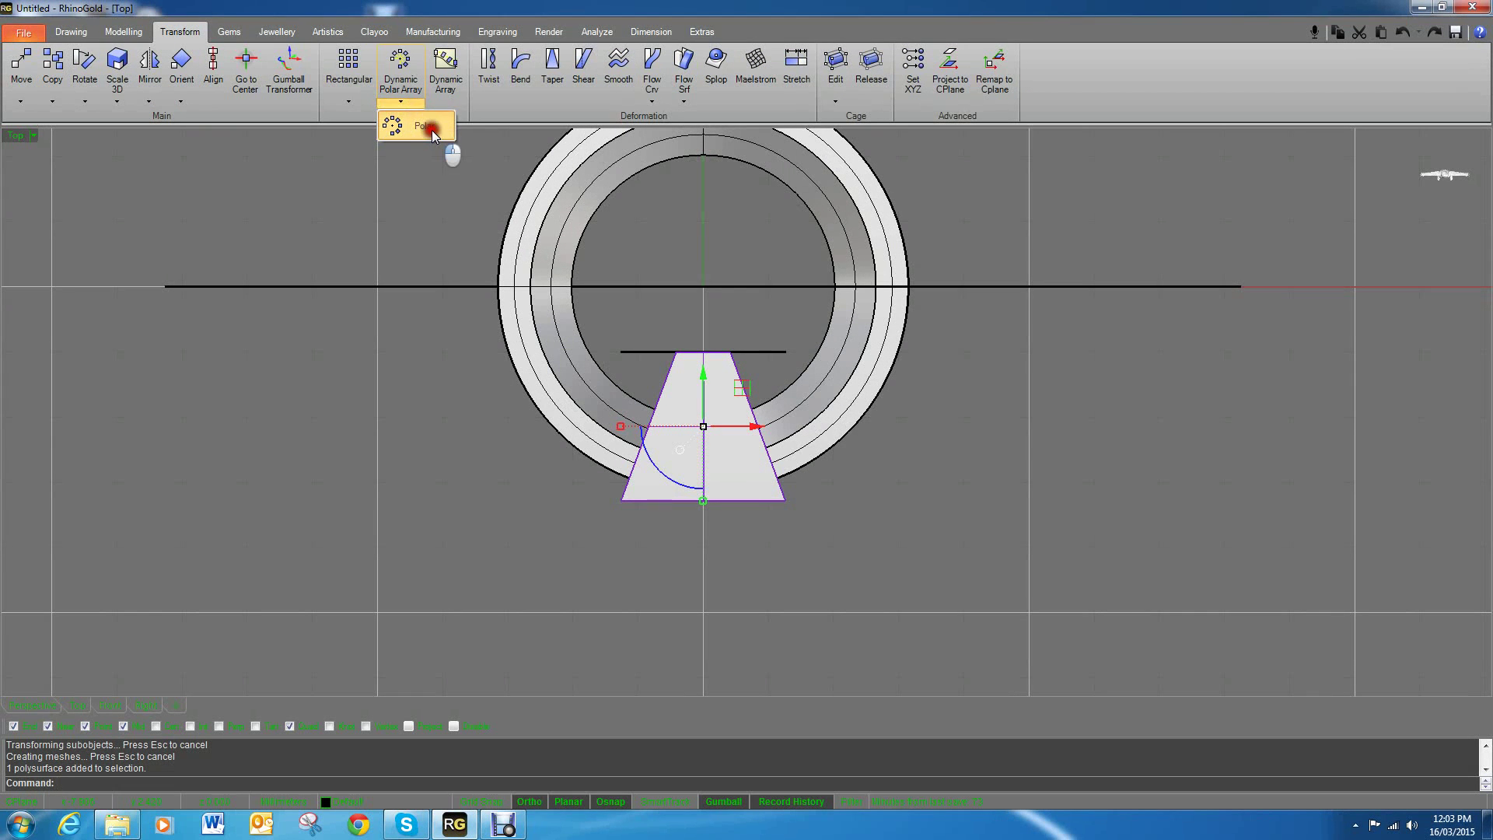
{"action": "left_click", "coordinate": [430, 128]}
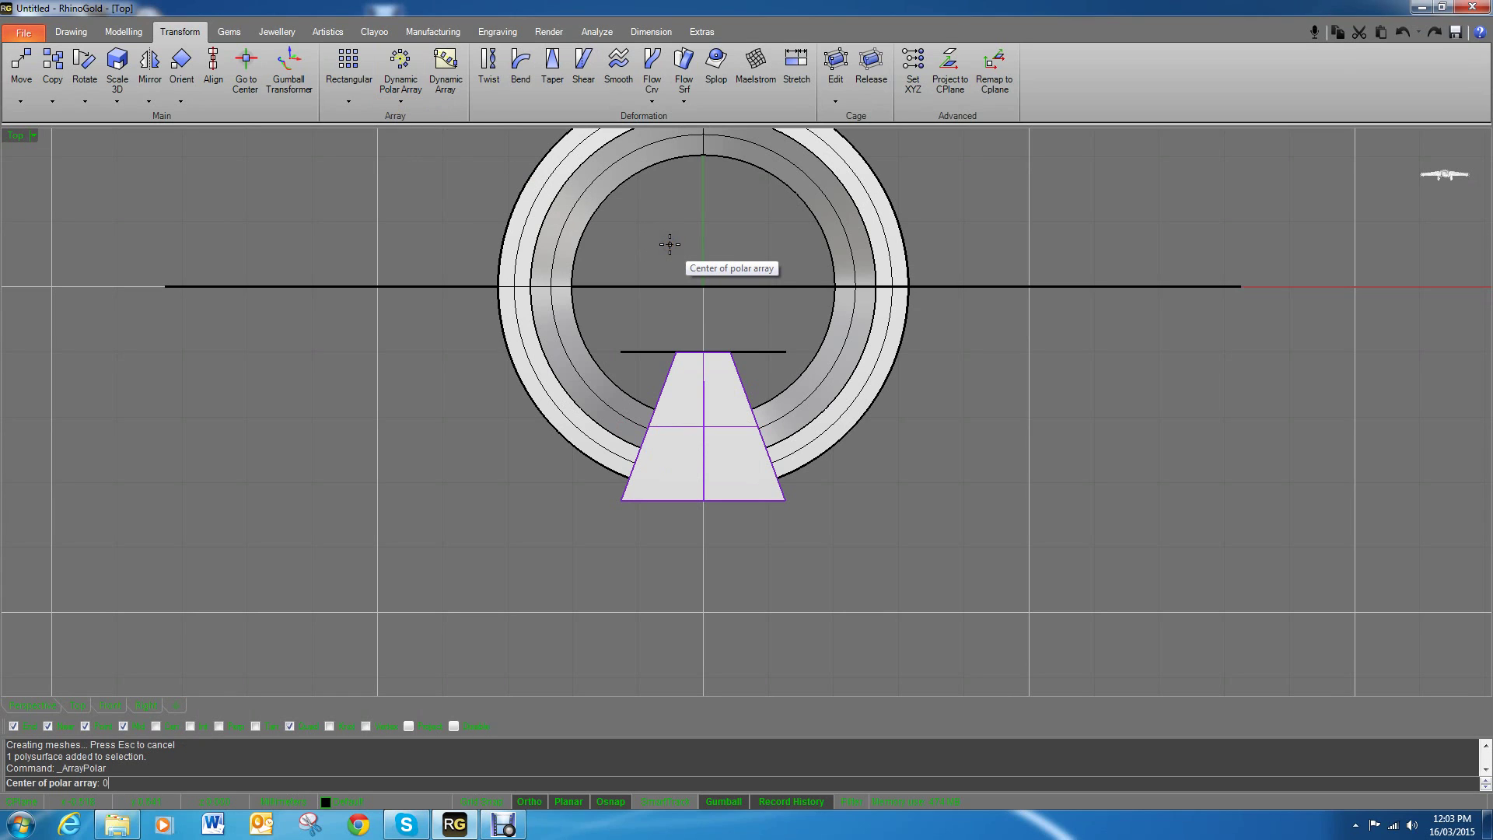
{"action": "type", "text": "0"}
{"action": "key", "text": "Return"}
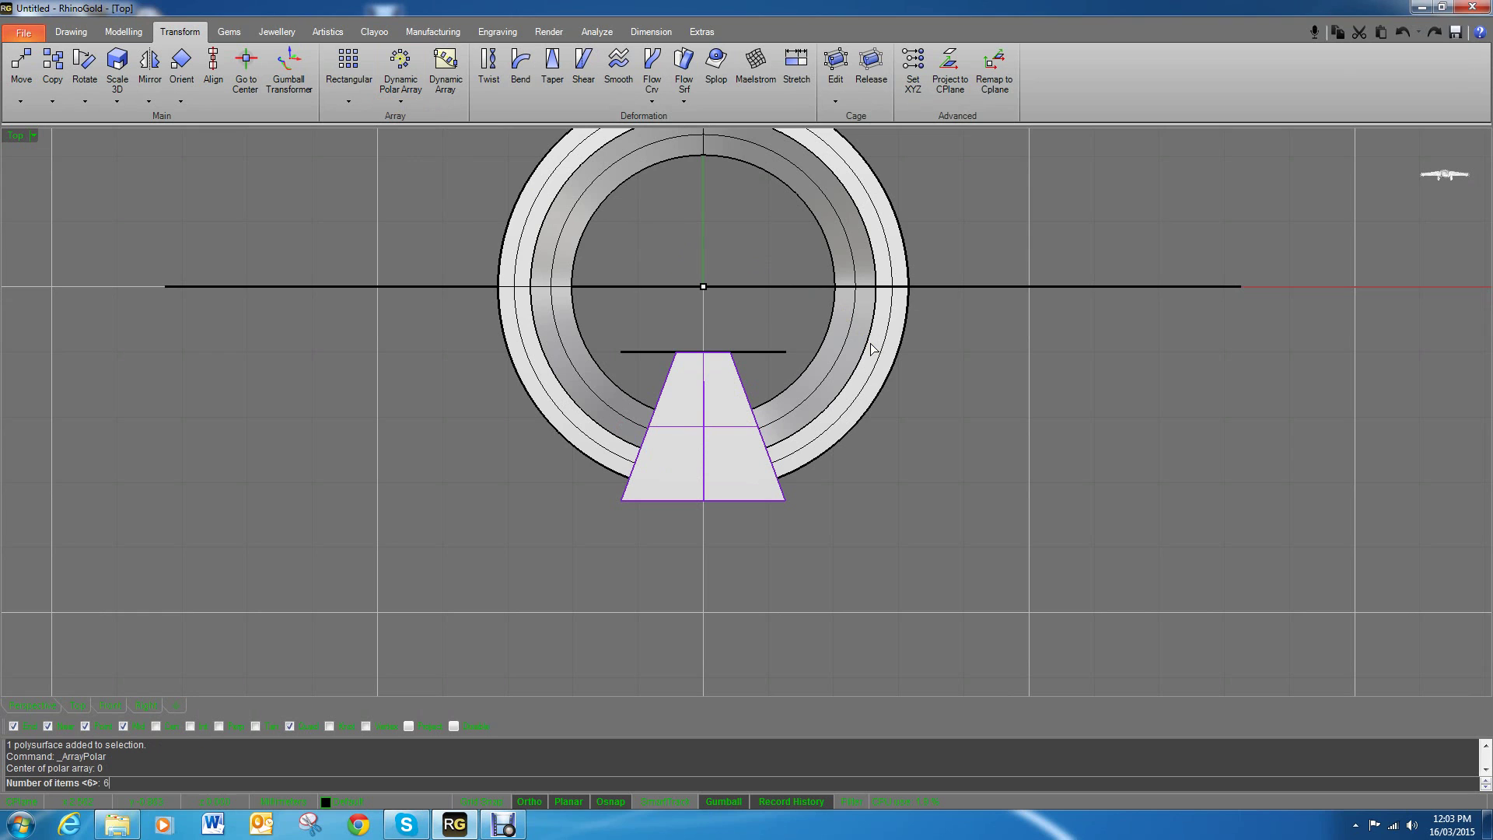
{"action": "type", "text": "6"}
{"action": "key", "text": "Return"}
{"action": "key", "text": "Return"}
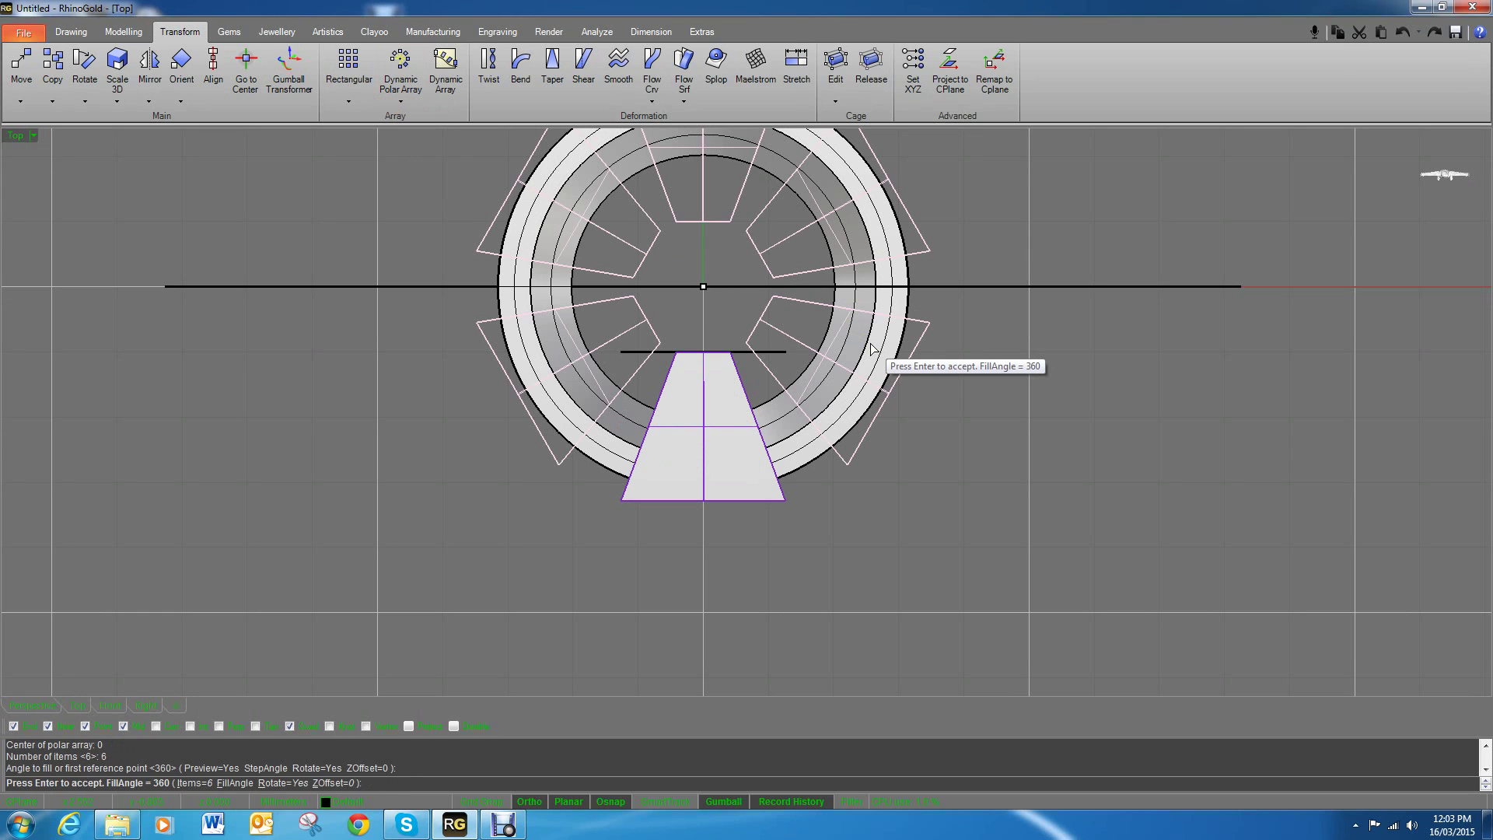
{"action": "key", "text": "Return"}
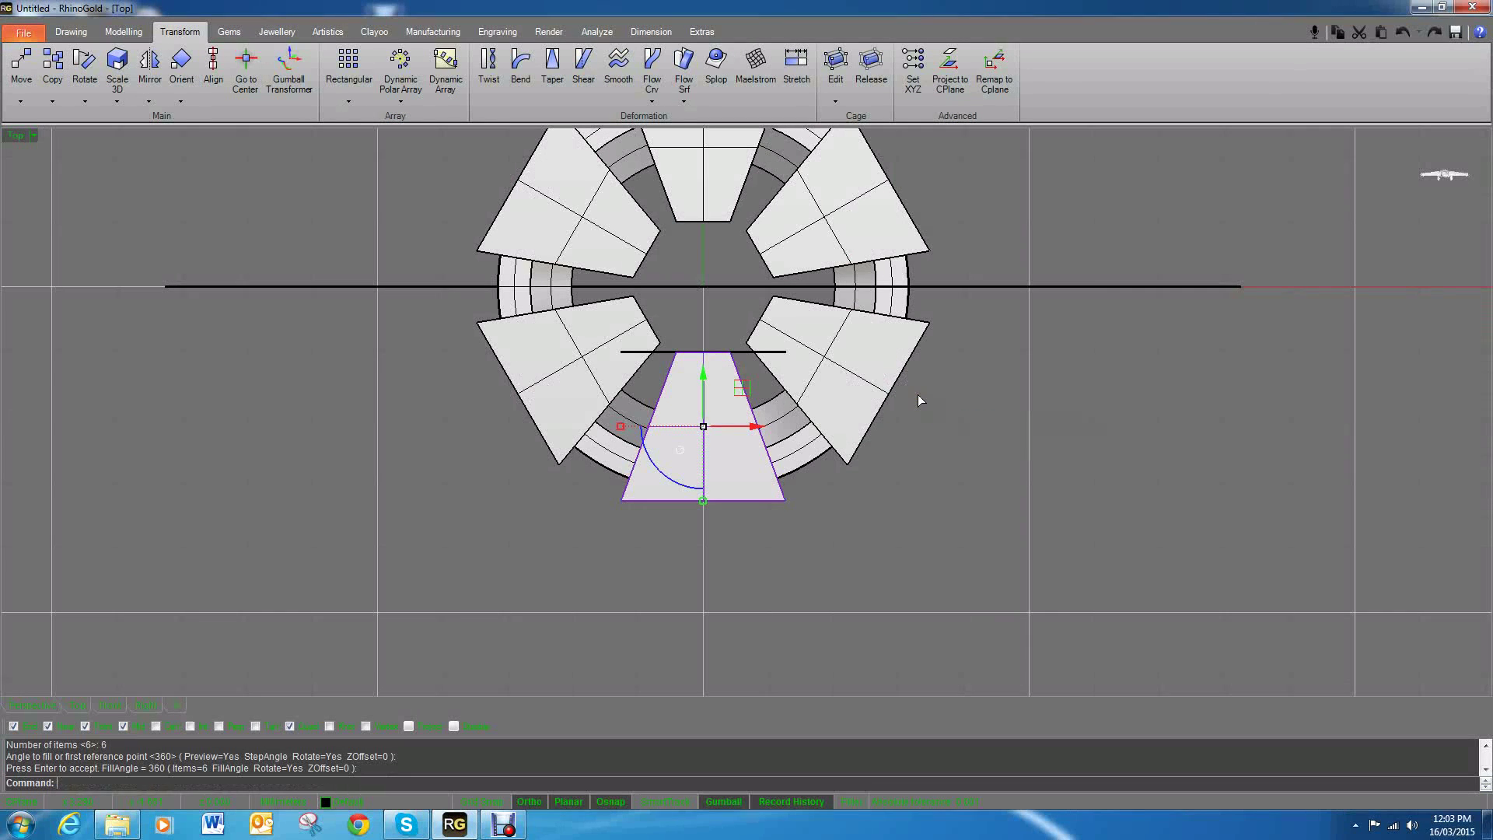
{"action": "left_click", "coordinate": [867, 476]}
Step: Gauge the gap between two neighbouring cutters with a line across their intersections with the bezel's outer edge
{"action": "scroll", "coordinate": [832, 435], "scroll_direction": "up", "scroll_amount": 5}
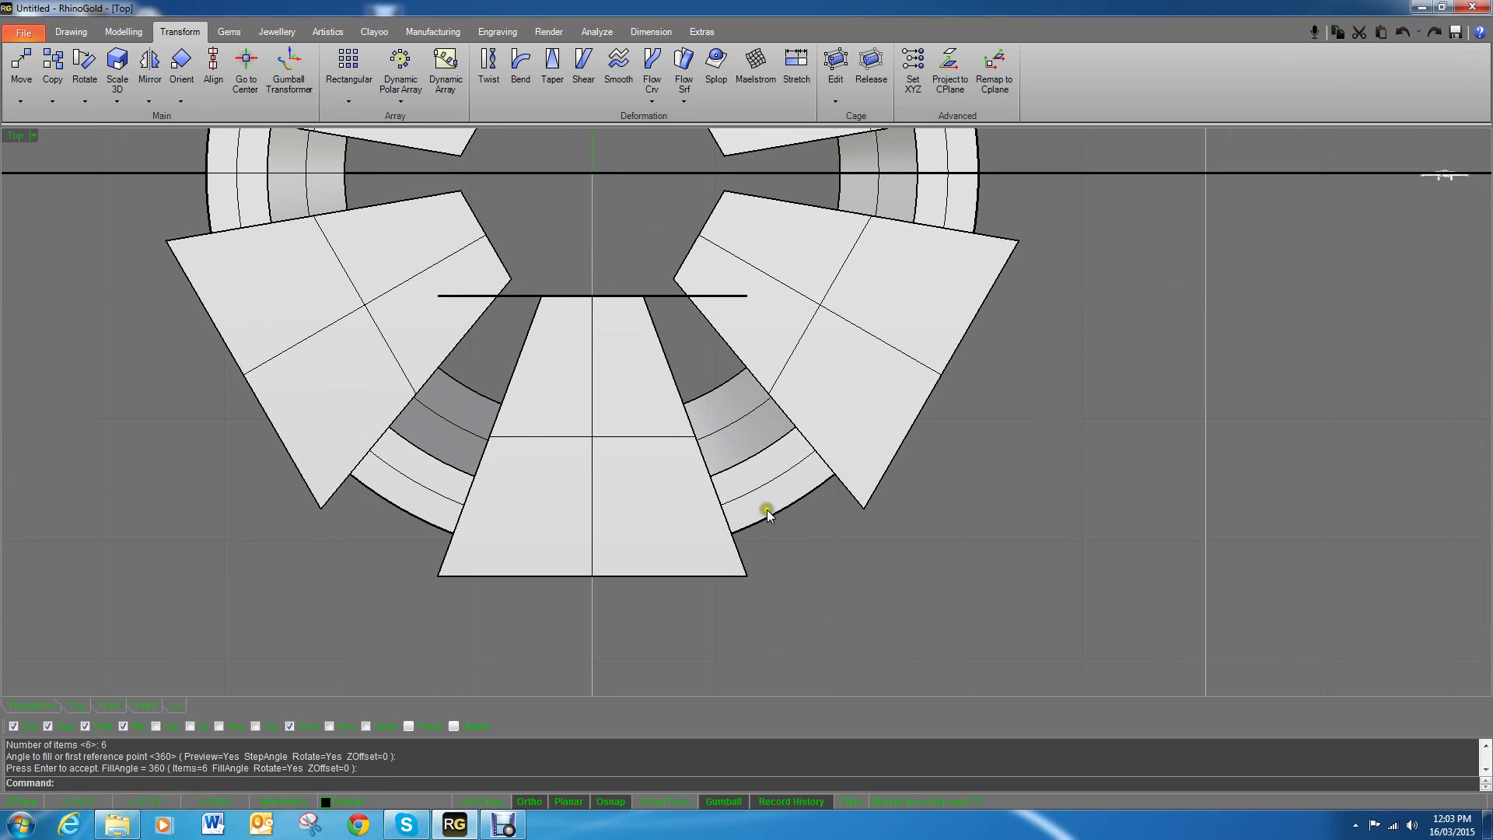
{"action": "left_click", "coordinate": [71, 32]}
{"action": "left_click", "coordinate": [21, 66]}
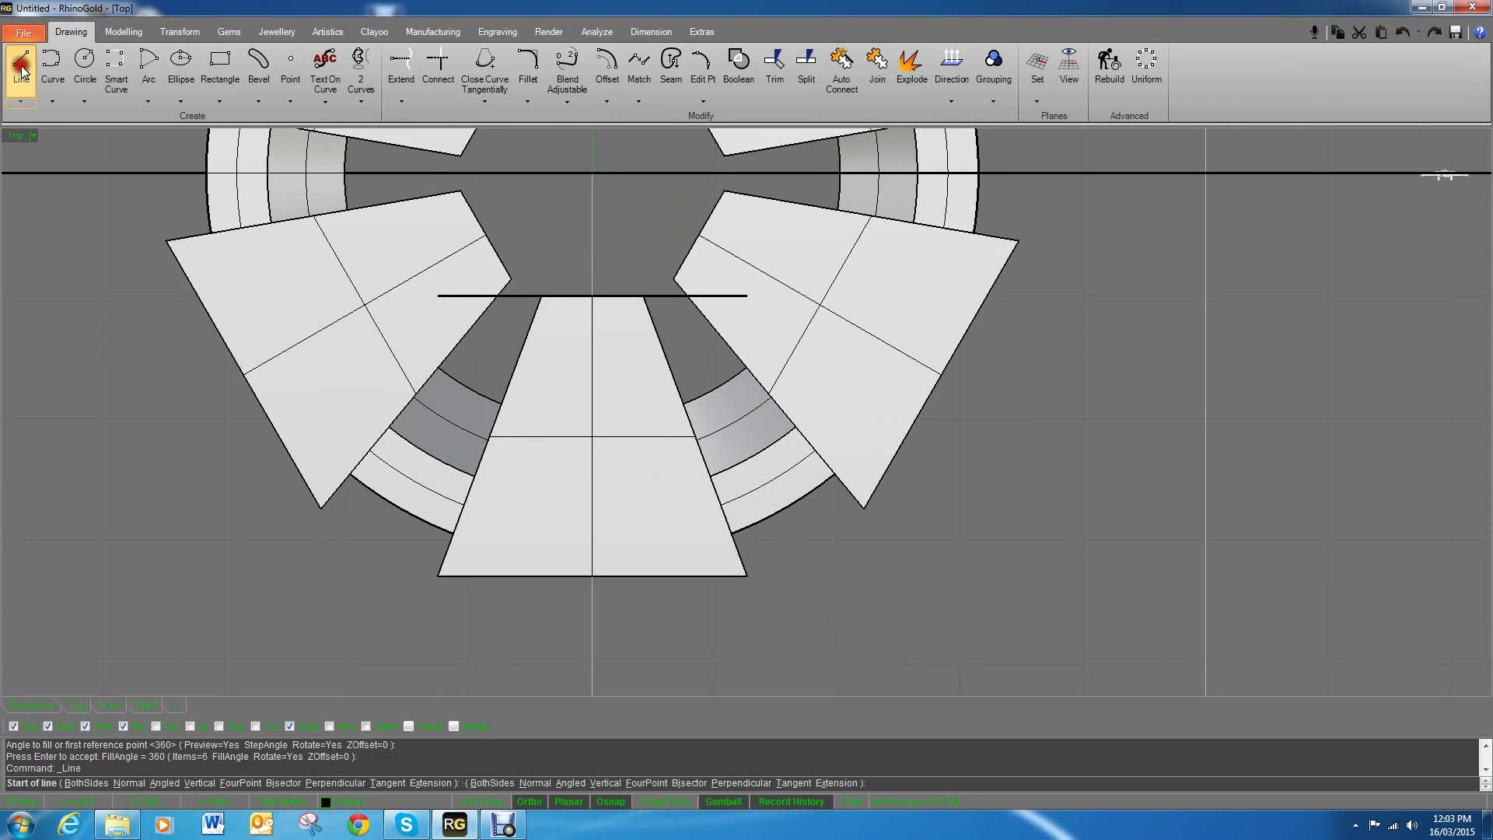
{"action": "scroll", "coordinate": [794, 531], "scroll_direction": "up", "scroll_amount": 3}
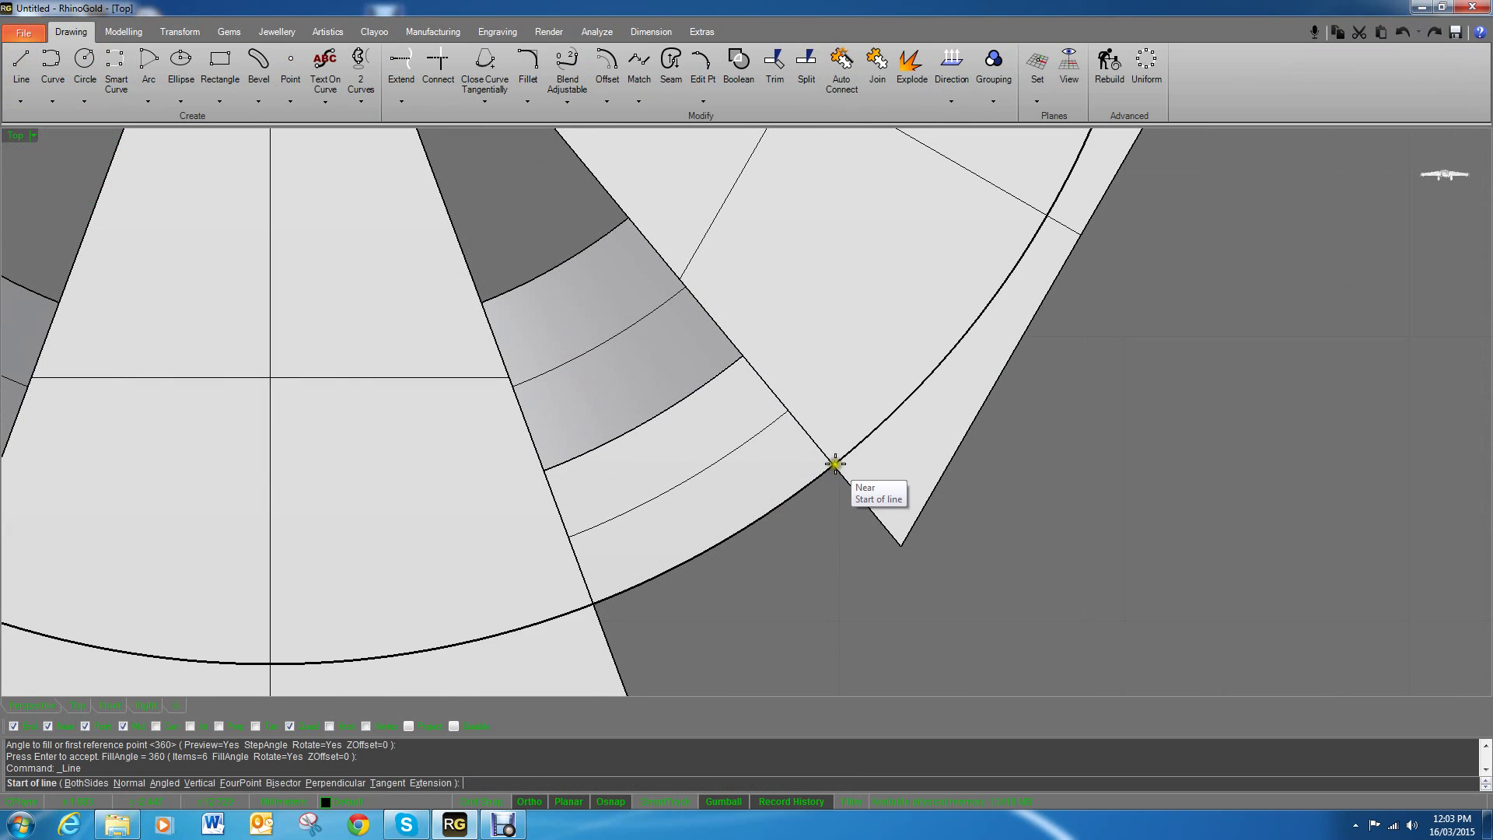
{"action": "left_click", "coordinate": [834, 464]}
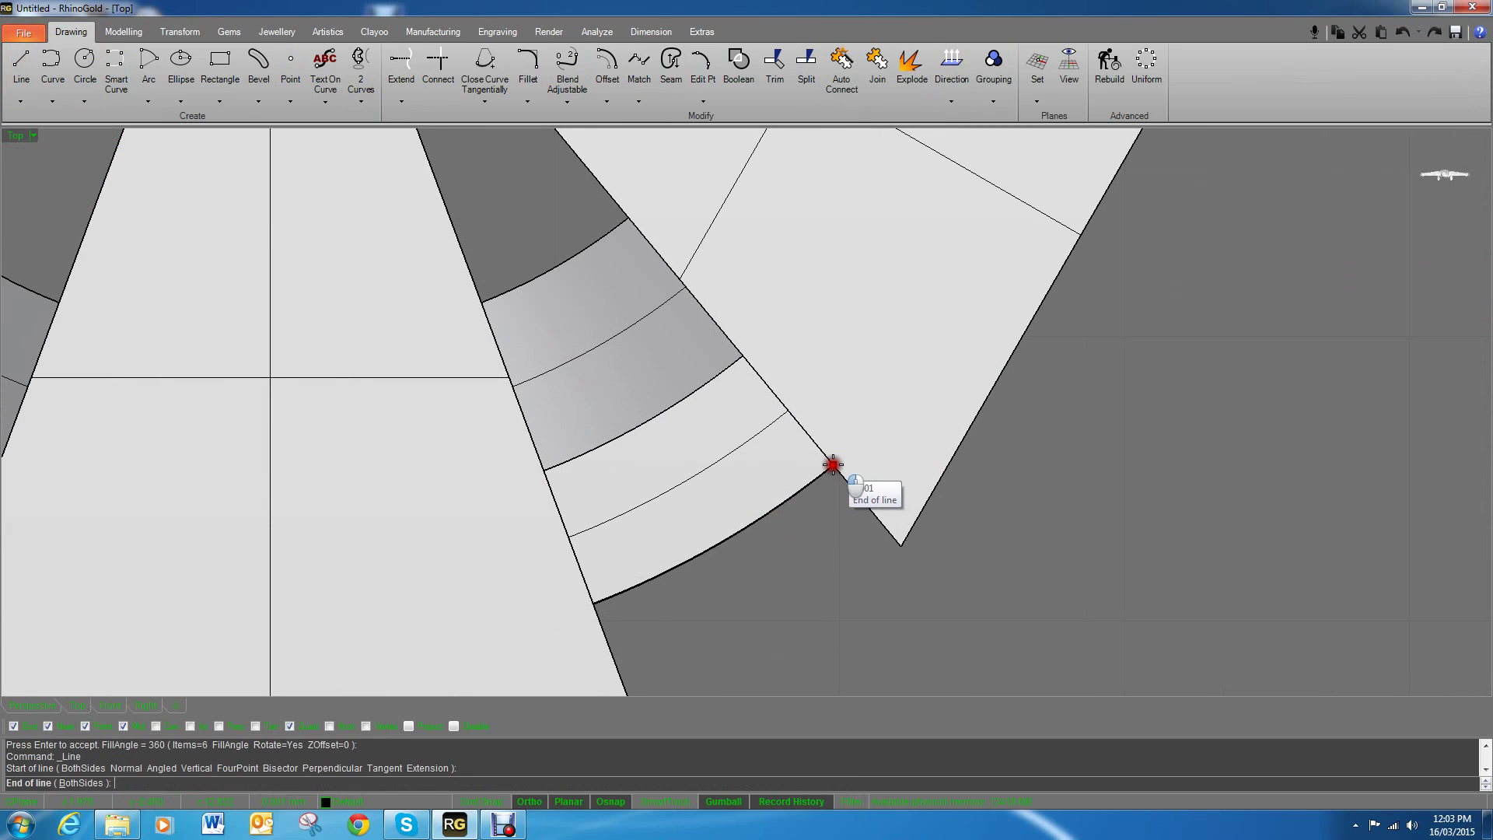
{"action": "left_click", "coordinate": [593, 605]}
{"action": "scroll", "coordinate": [876, 584], "scroll_direction": "down", "scroll_amount": 3}
Step: Check the Record History options and scale the original cutter wider horizontally, so the arrayed copies update and the gaps between cutters narrow
{"action": "left_click", "coordinate": [700, 469]}
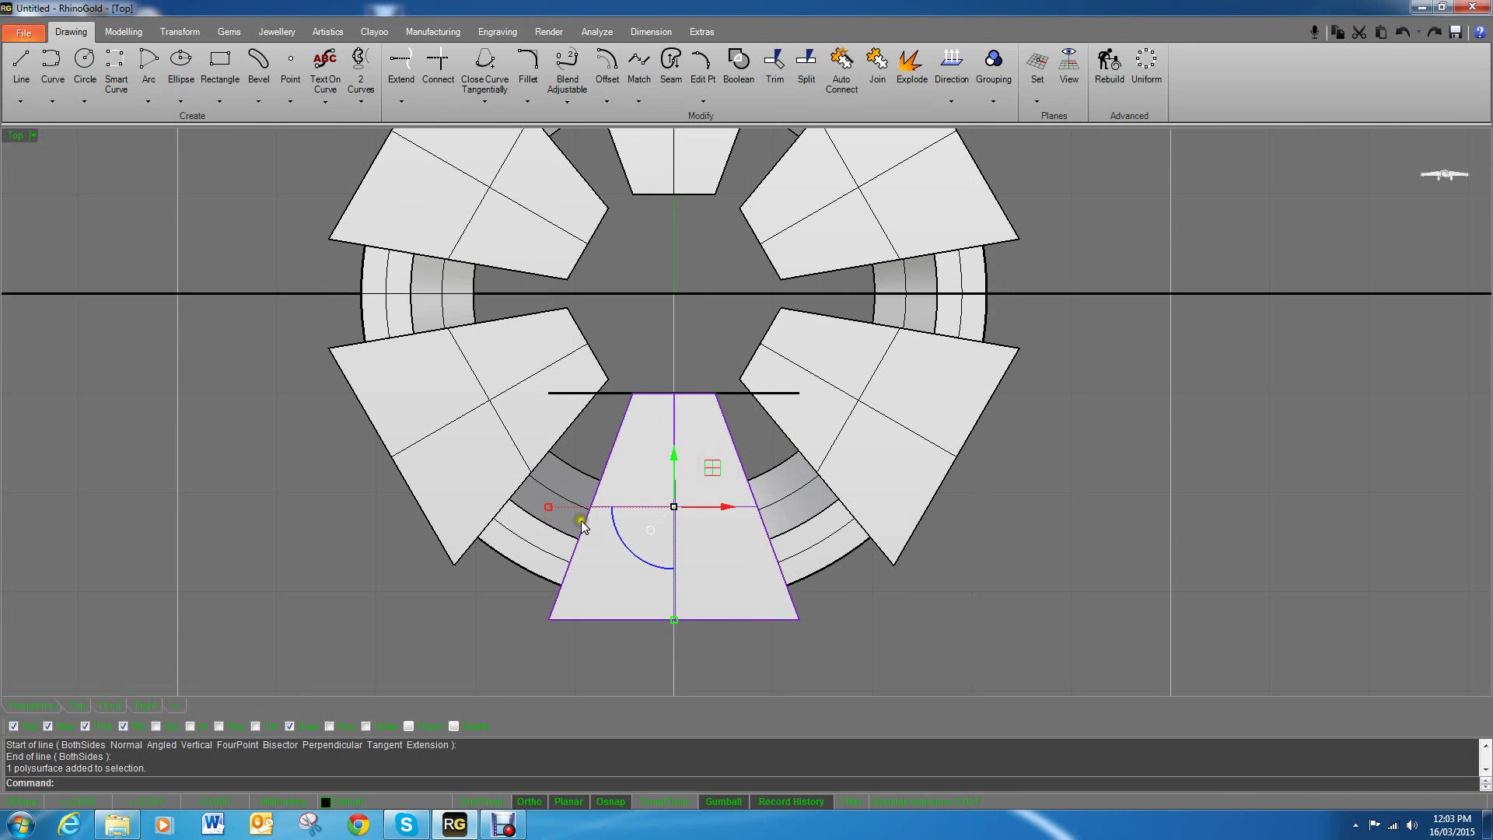
{"action": "right_click", "coordinate": [799, 804]}
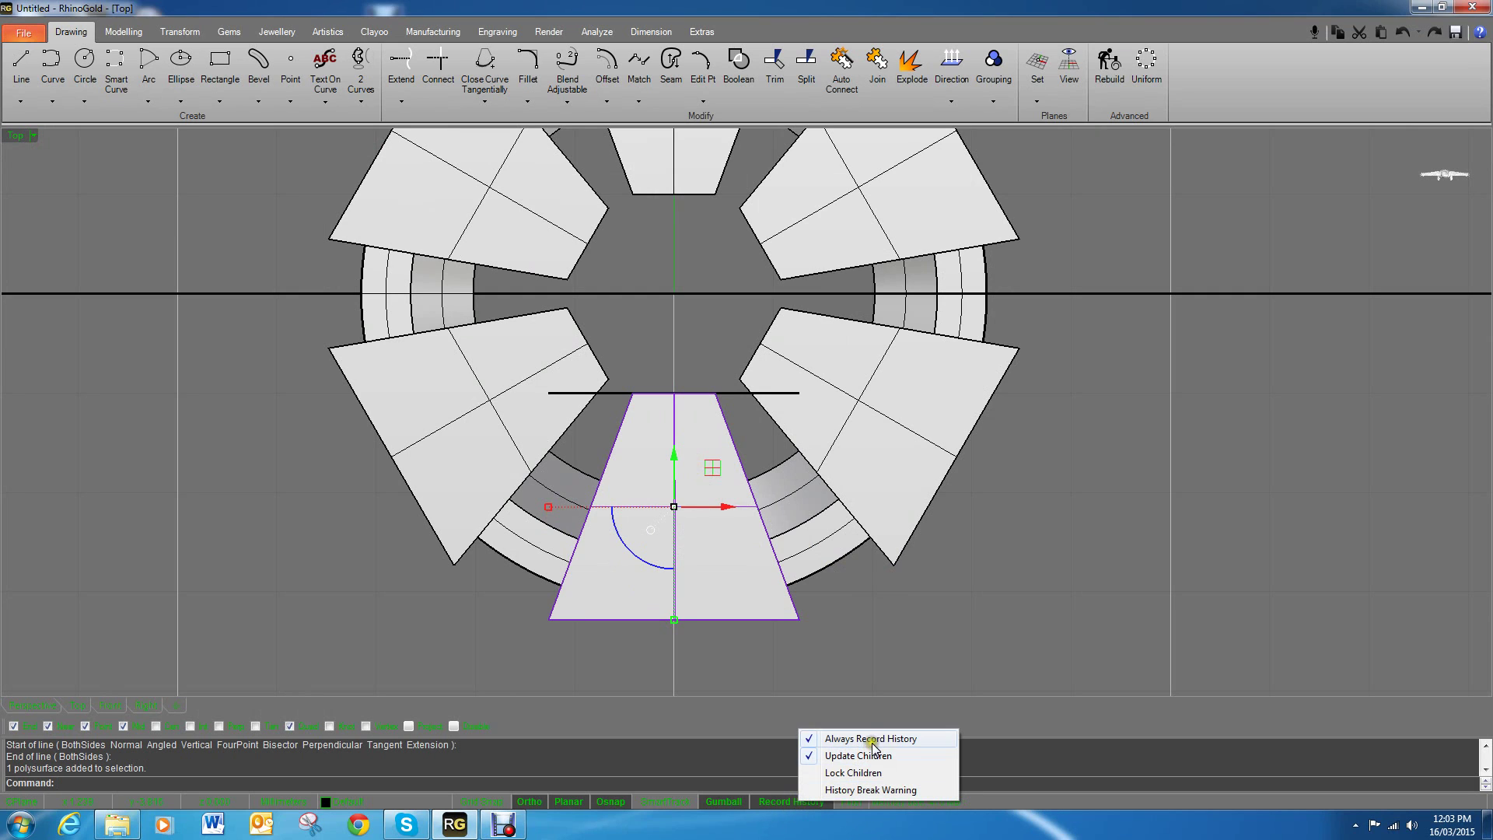
{"action": "left_click", "coordinate": [978, 693]}
{"action": "left_click", "coordinate": [675, 584]}
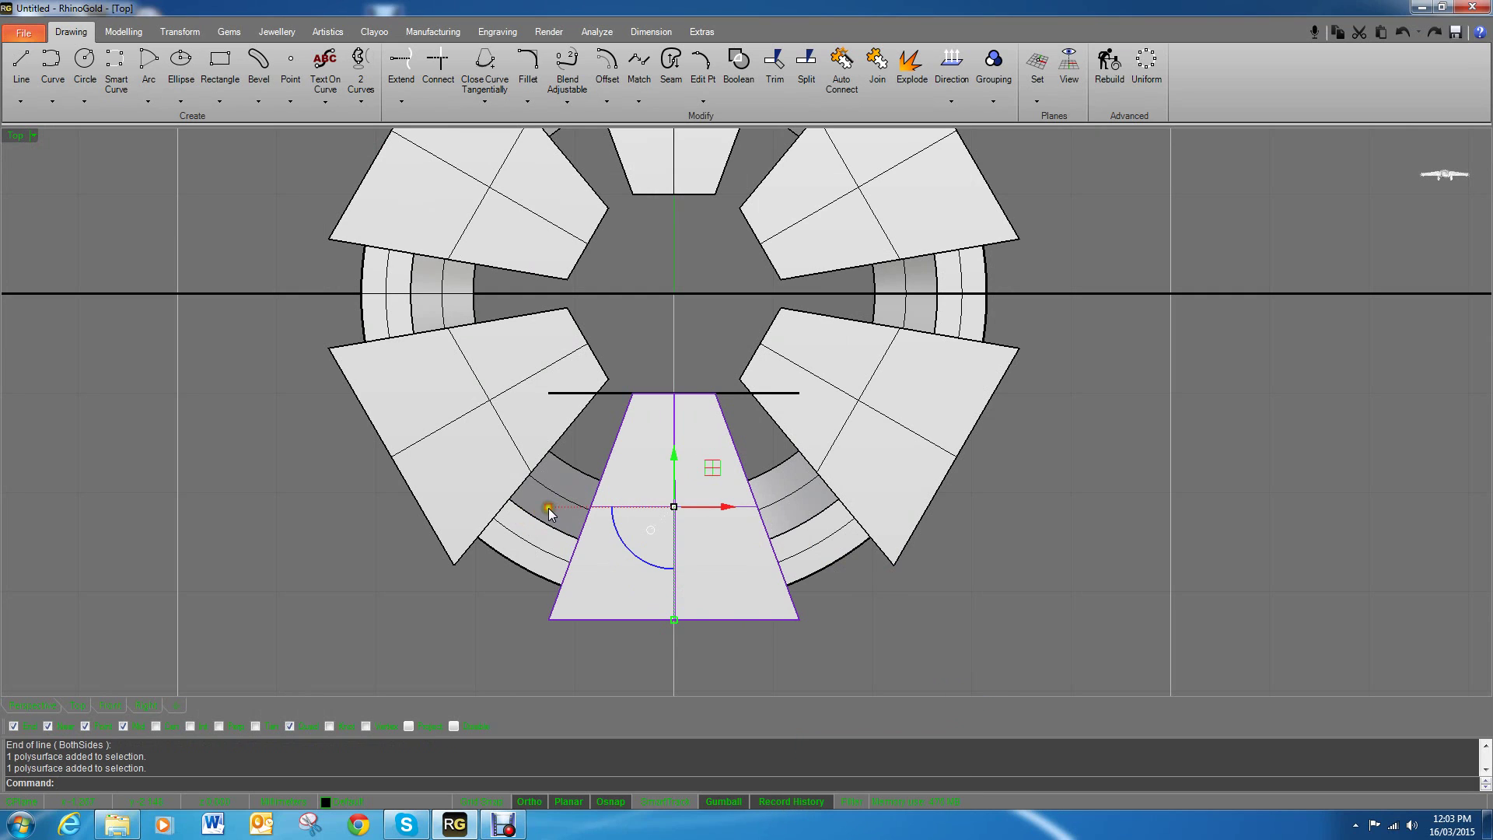
{"action": "left_click_drag", "start_coordinate": [544, 509], "coordinate": [535, 507]}
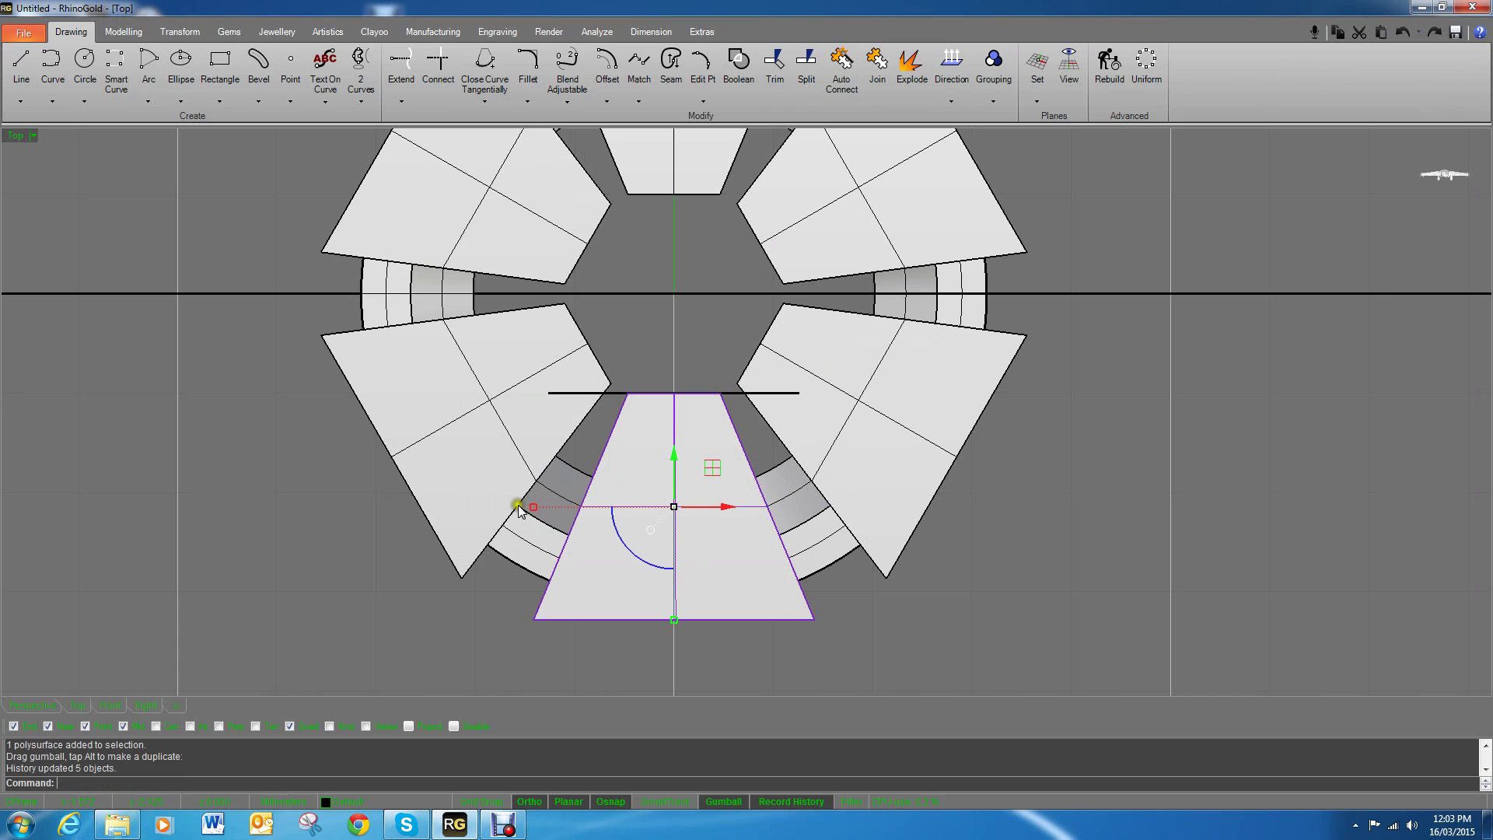
{"action": "left_click_drag", "start_coordinate": [530, 507], "coordinate": [525, 507]}
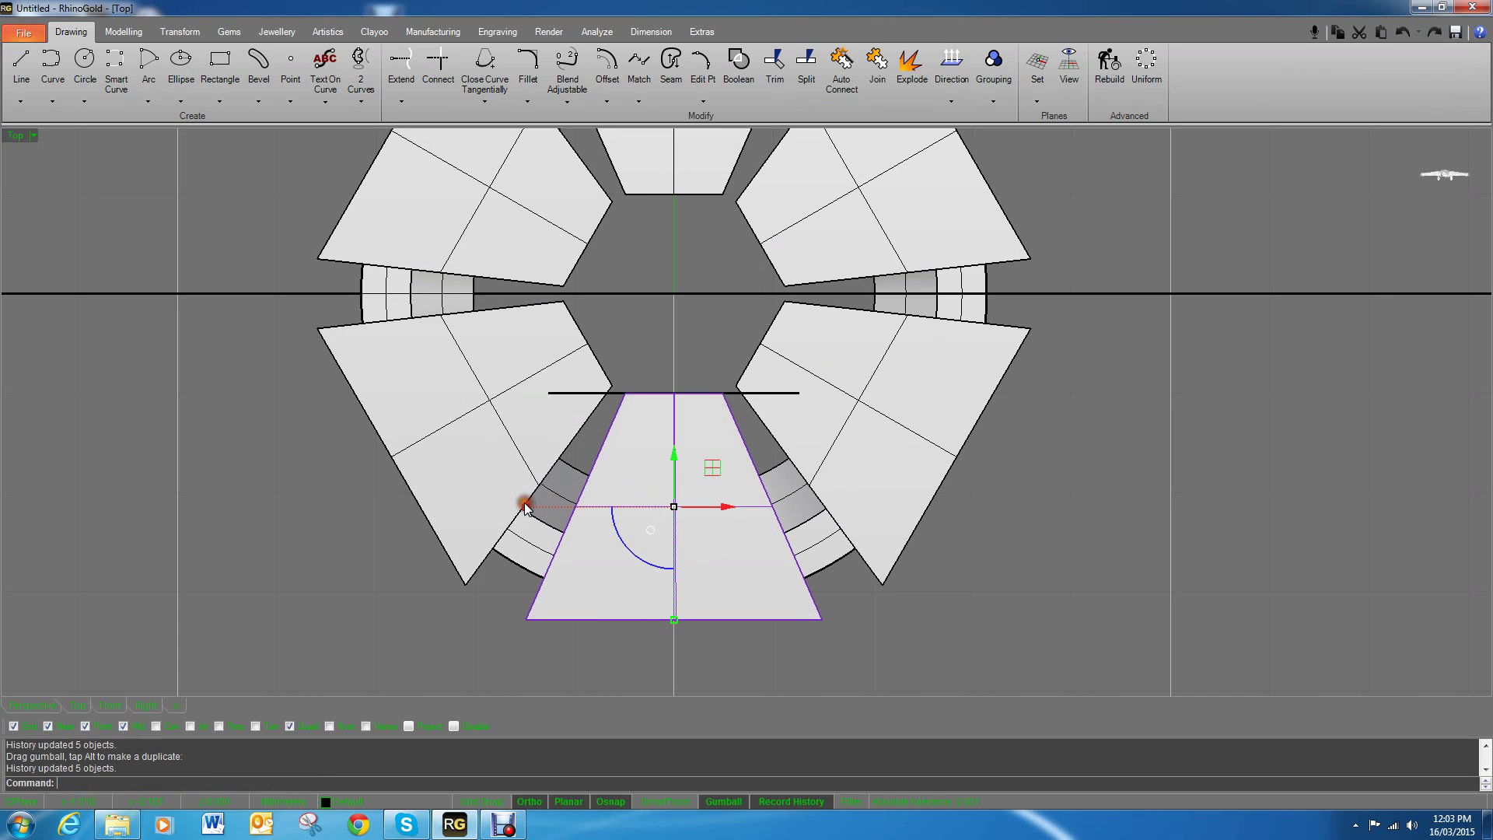
Step: Scale the original cutter slightly wider in the Perspective view so the arrayed copies follow, and deselect it
{"action": "left_click", "coordinate": [66, 708]}
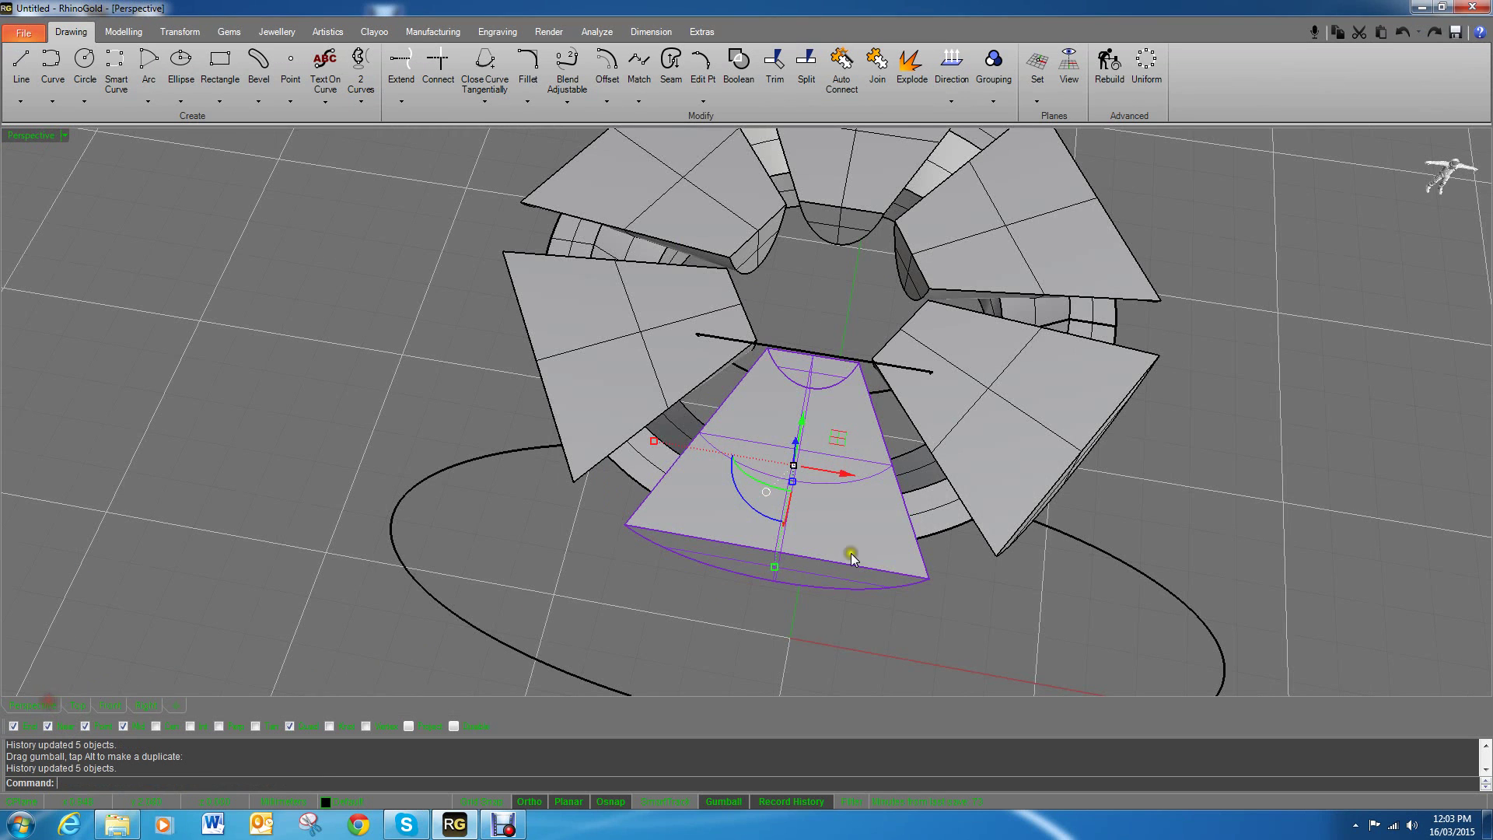
{"action": "right_click_drag", "start_coordinate": [850, 550], "coordinate": [893, 511]}
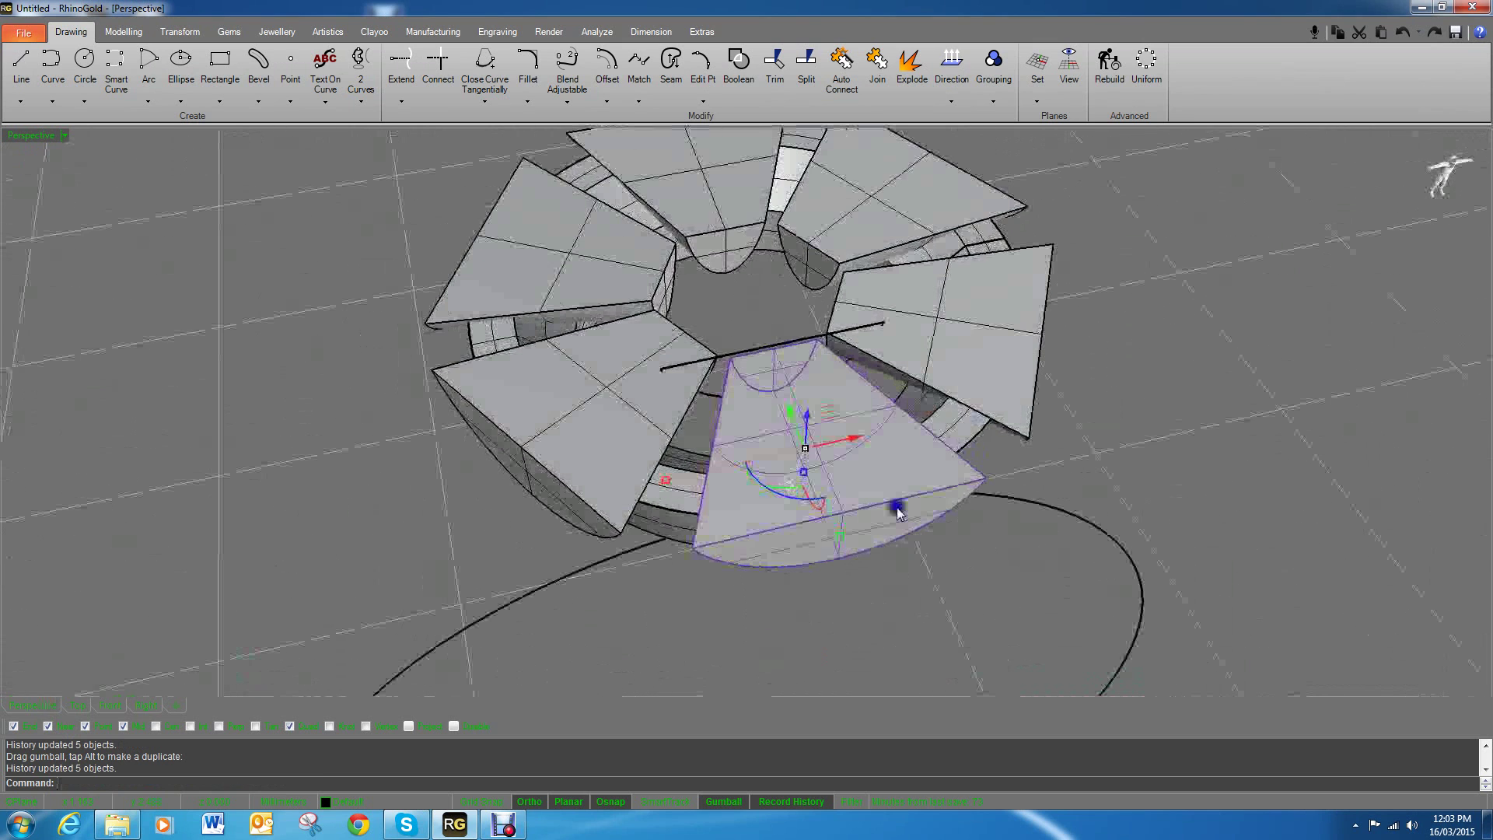
{"action": "left_click_drag", "start_coordinate": [666, 482], "coordinate": [660, 479]}
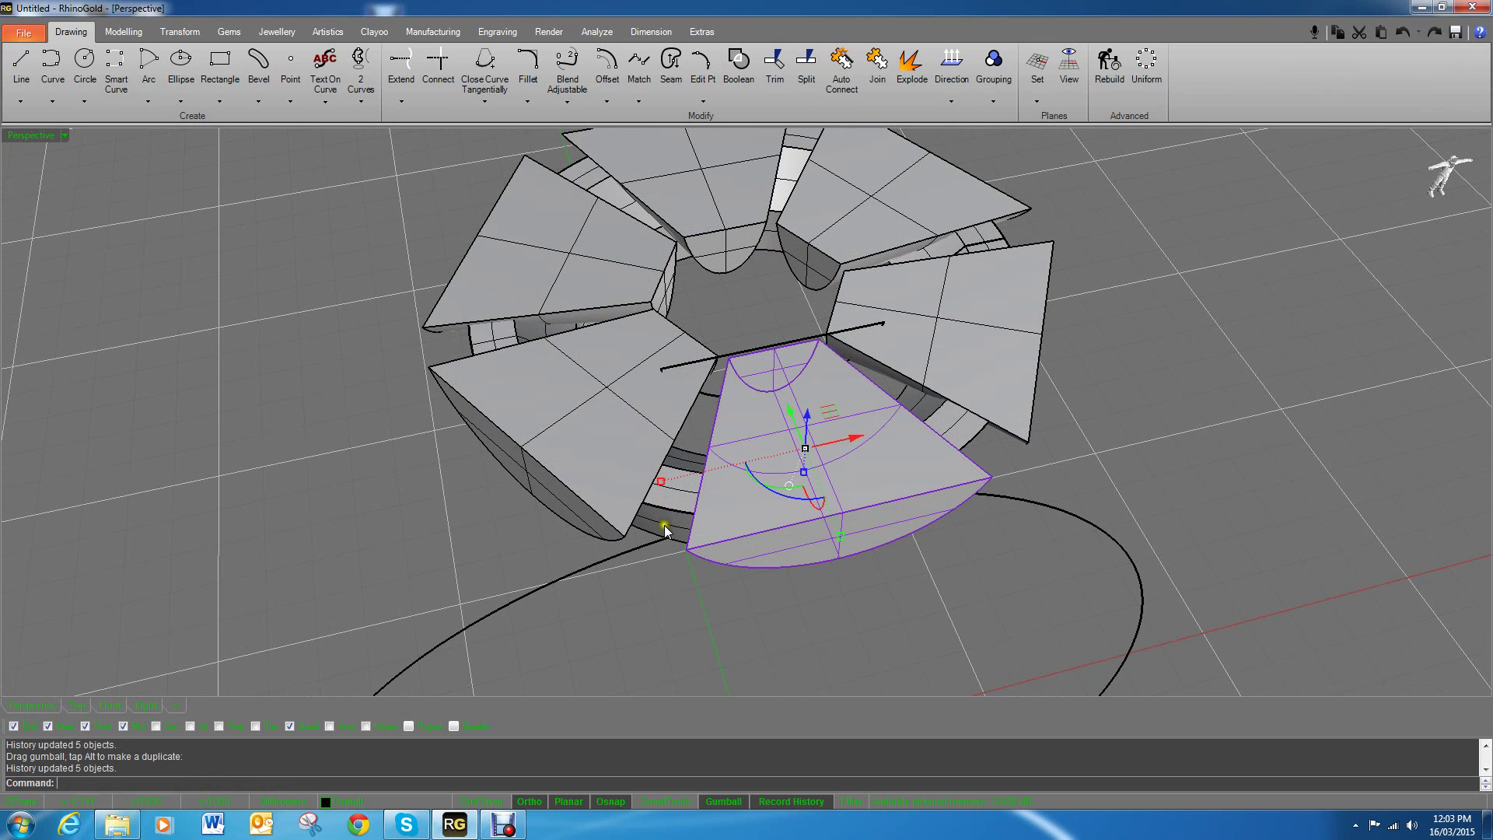
{"action": "right_click_drag", "start_coordinate": [665, 525], "coordinate": [758, 539]}
{"action": "key", "text": "Escape"}
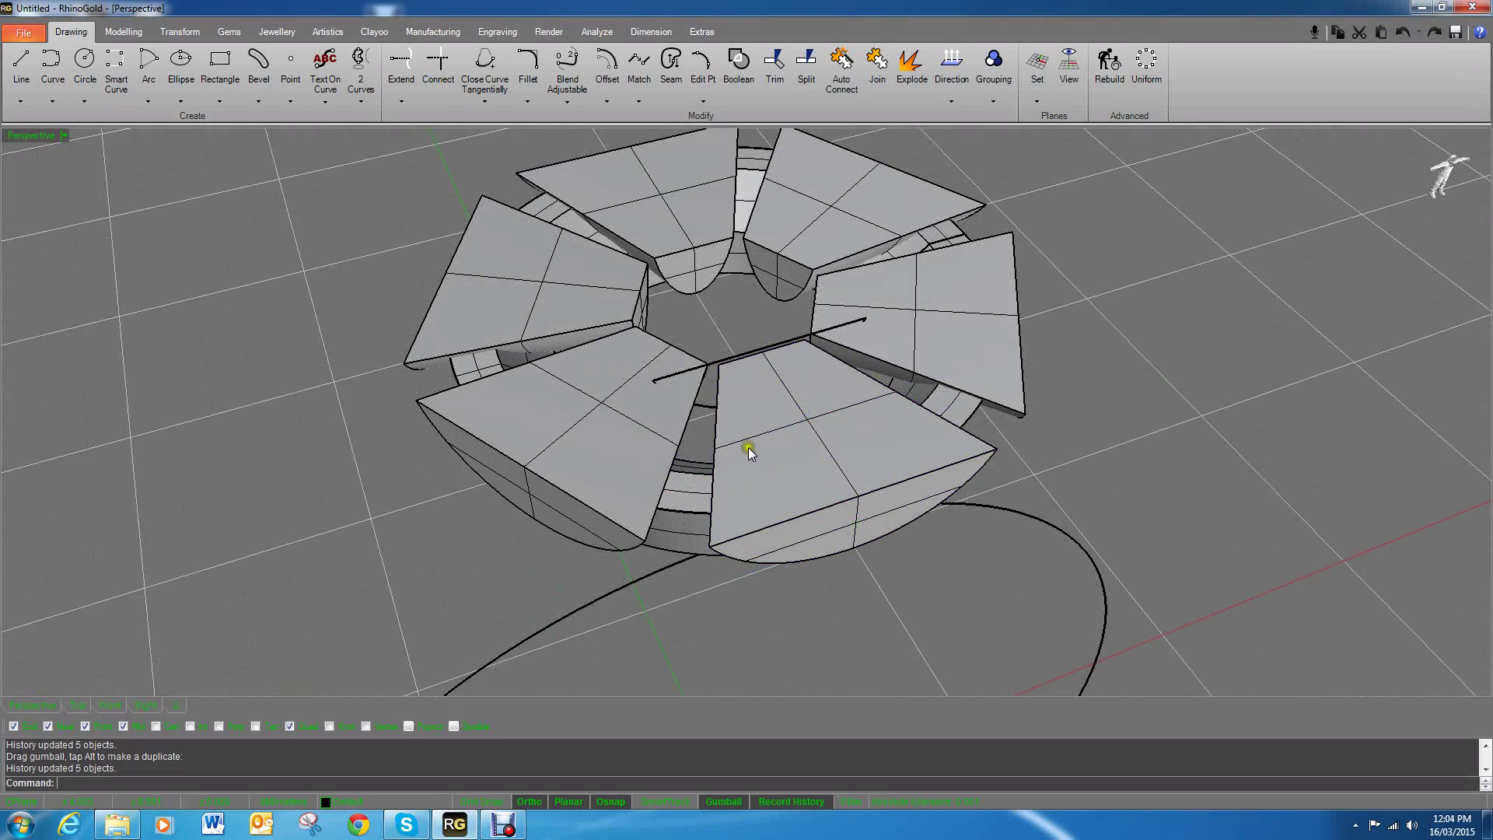
{"action": "right_click_drag", "start_coordinate": [748, 449], "coordinate": [758, 382]}
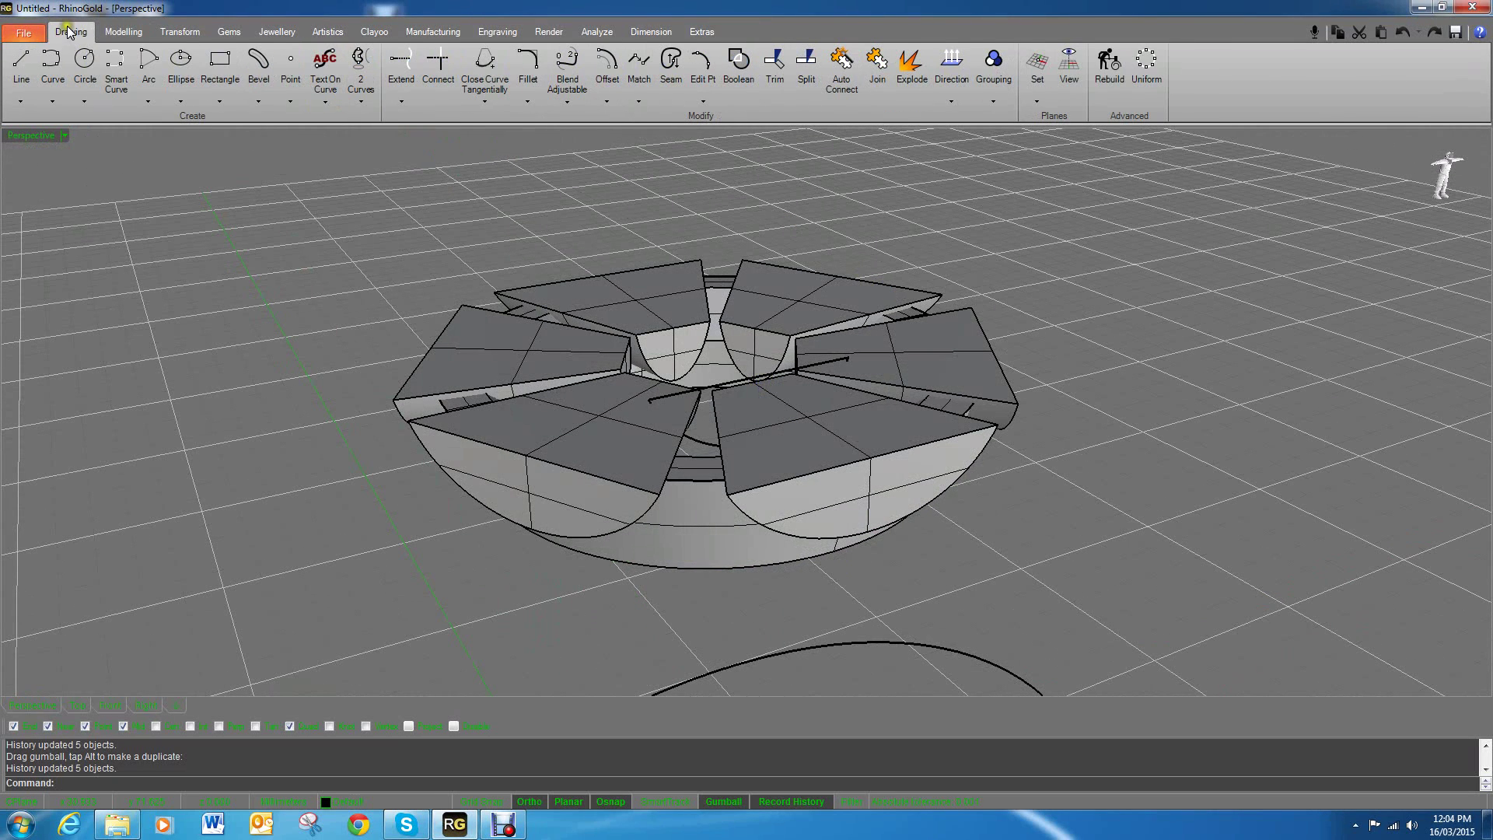
Step: Subtract all six cutters from the bezel with Boolean Difference to scallop its upper edge
{"action": "left_click", "coordinate": [119, 32]}
{"action": "left_click", "coordinate": [822, 105]}
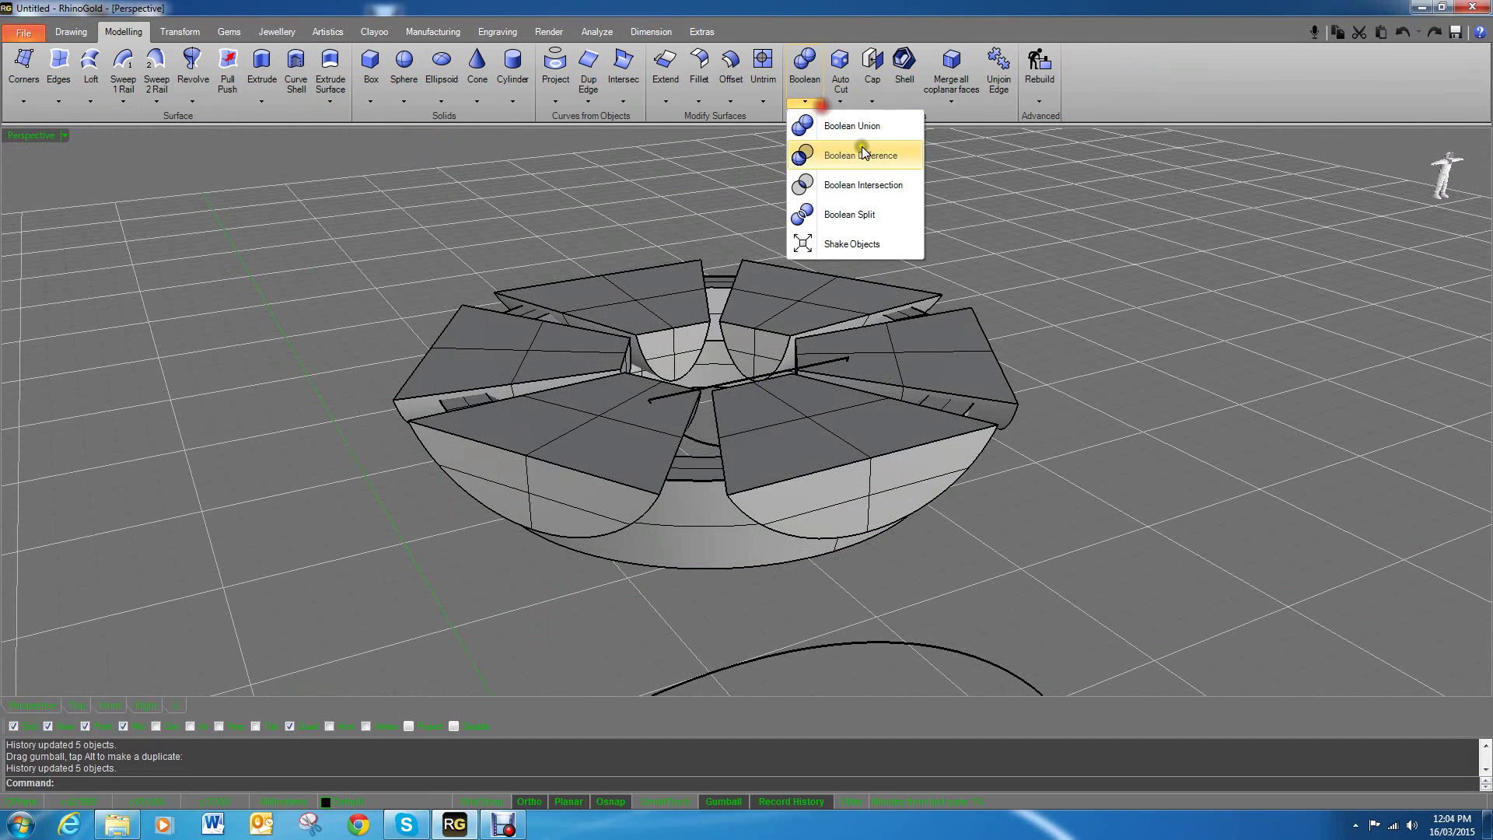
{"action": "left_click", "coordinate": [860, 148]}
{"action": "right_click_drag", "start_coordinate": [748, 636], "coordinate": [831, 560]}
{"action": "left_click", "coordinate": [750, 554]}
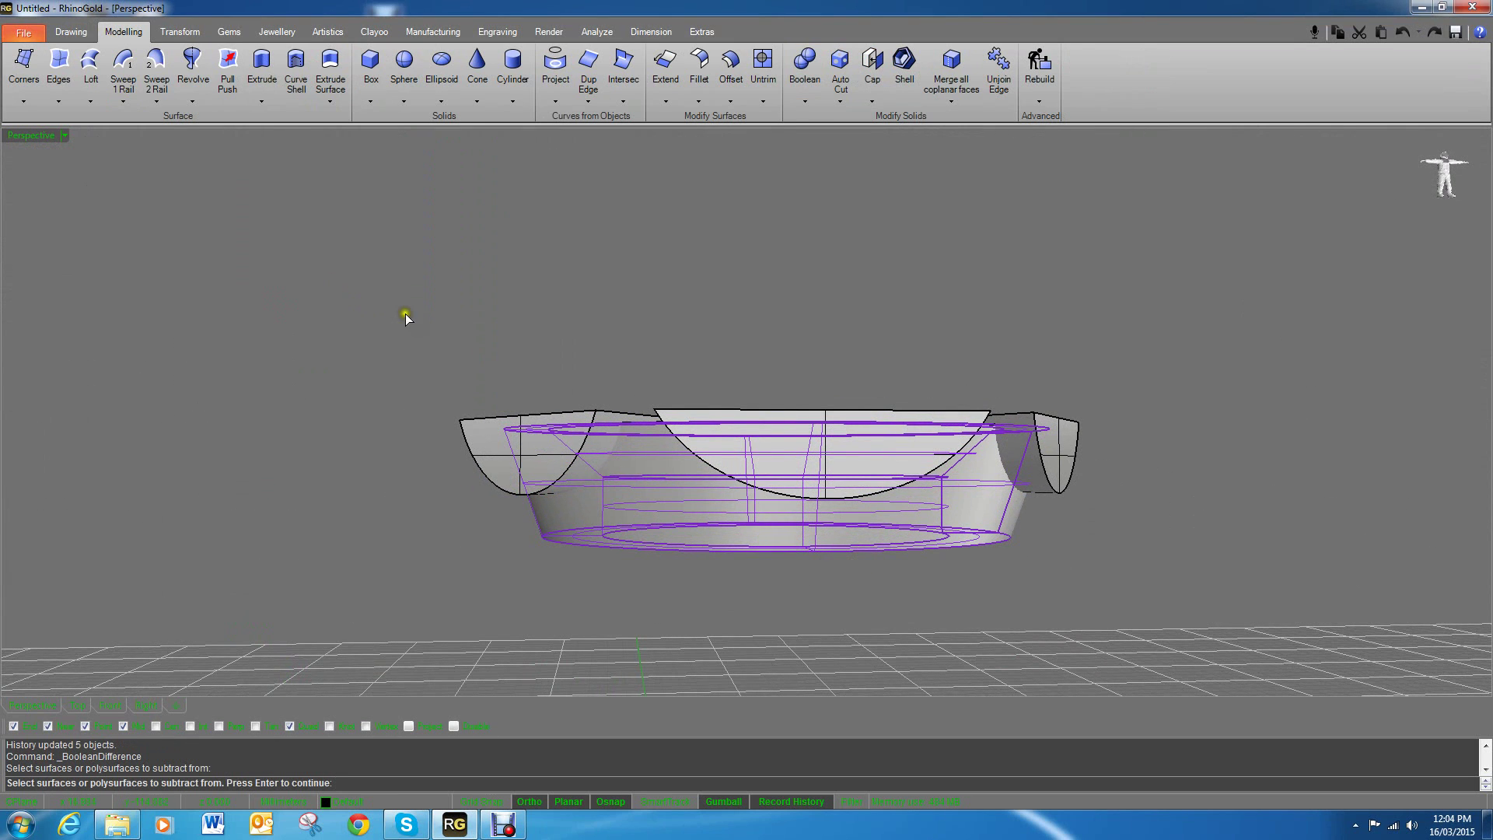
{"action": "left_click_drag", "start_coordinate": [376, 303], "coordinate": [875, 196]}
{"action": "right_click", "coordinate": [921, 230]}
{"action": "left_click_drag", "start_coordinate": [366, 308], "coordinate": [1314, 535]}
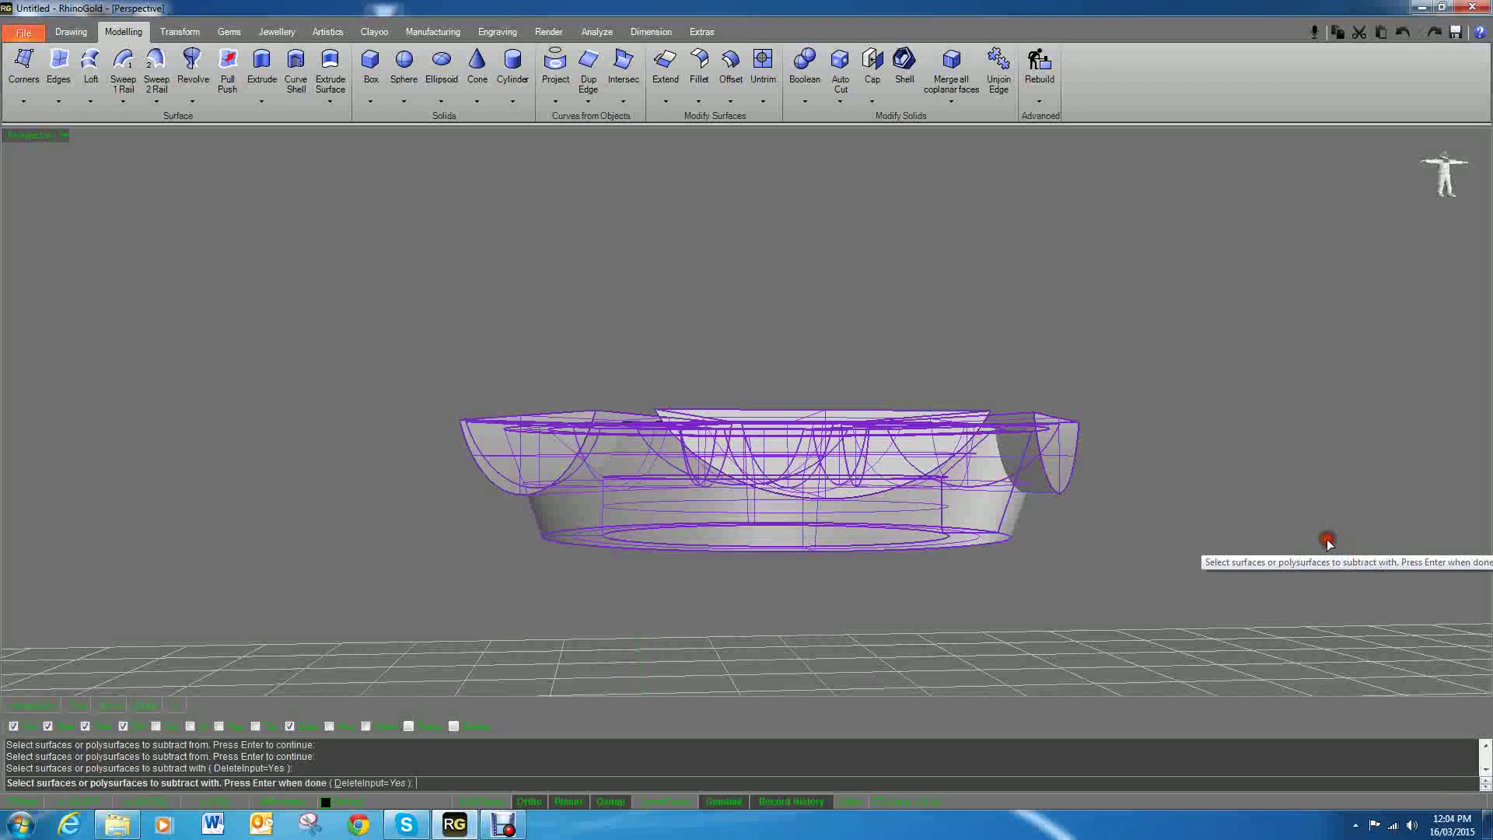
{"action": "right_click_drag", "start_coordinate": [952, 359], "coordinate": [900, 375]}
{"action": "right_click", "coordinate": [1043, 249]}
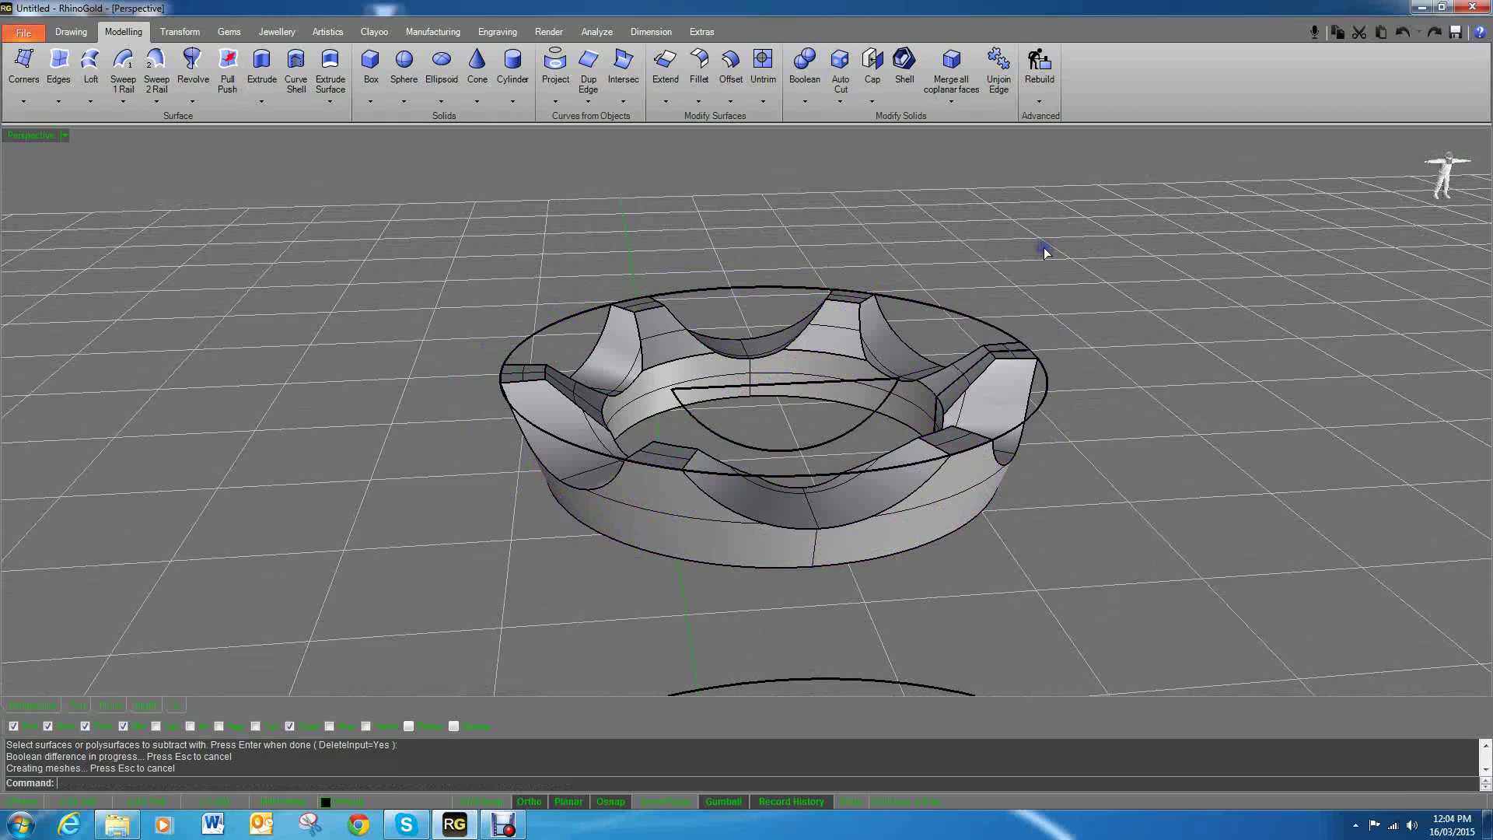
Step: Delete the leftover circle around the bezel's top and the half-moon profile curve inside it
{"action": "right_click_drag", "start_coordinate": [977, 420], "coordinate": [970, 376]}
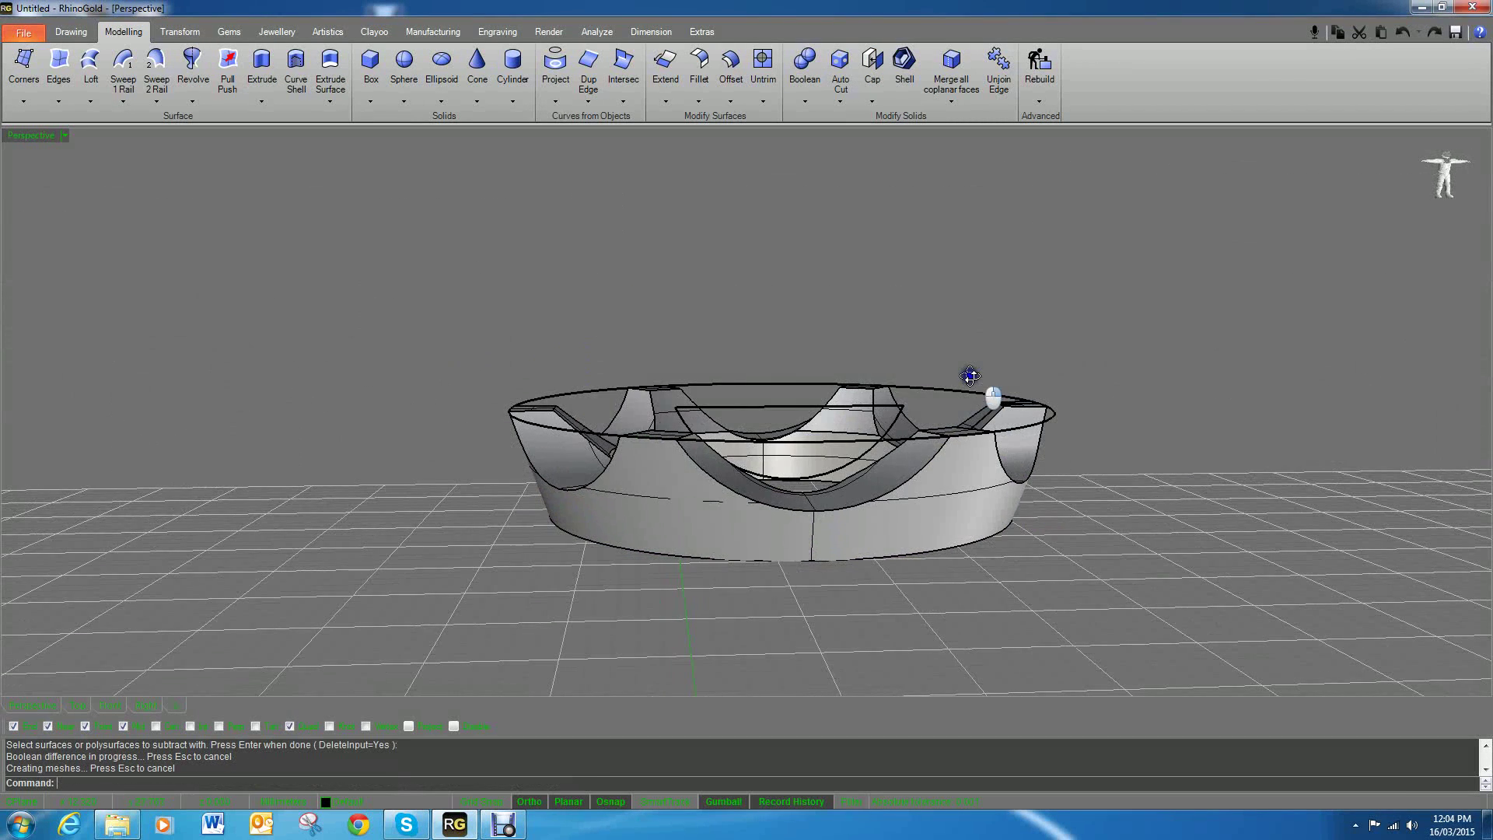
{"action": "left_click", "coordinate": [788, 412]}
{"action": "key", "text": "Delete"}
{"action": "scroll", "coordinate": [785, 409], "scroll_direction": "down", "scroll_amount": 3}
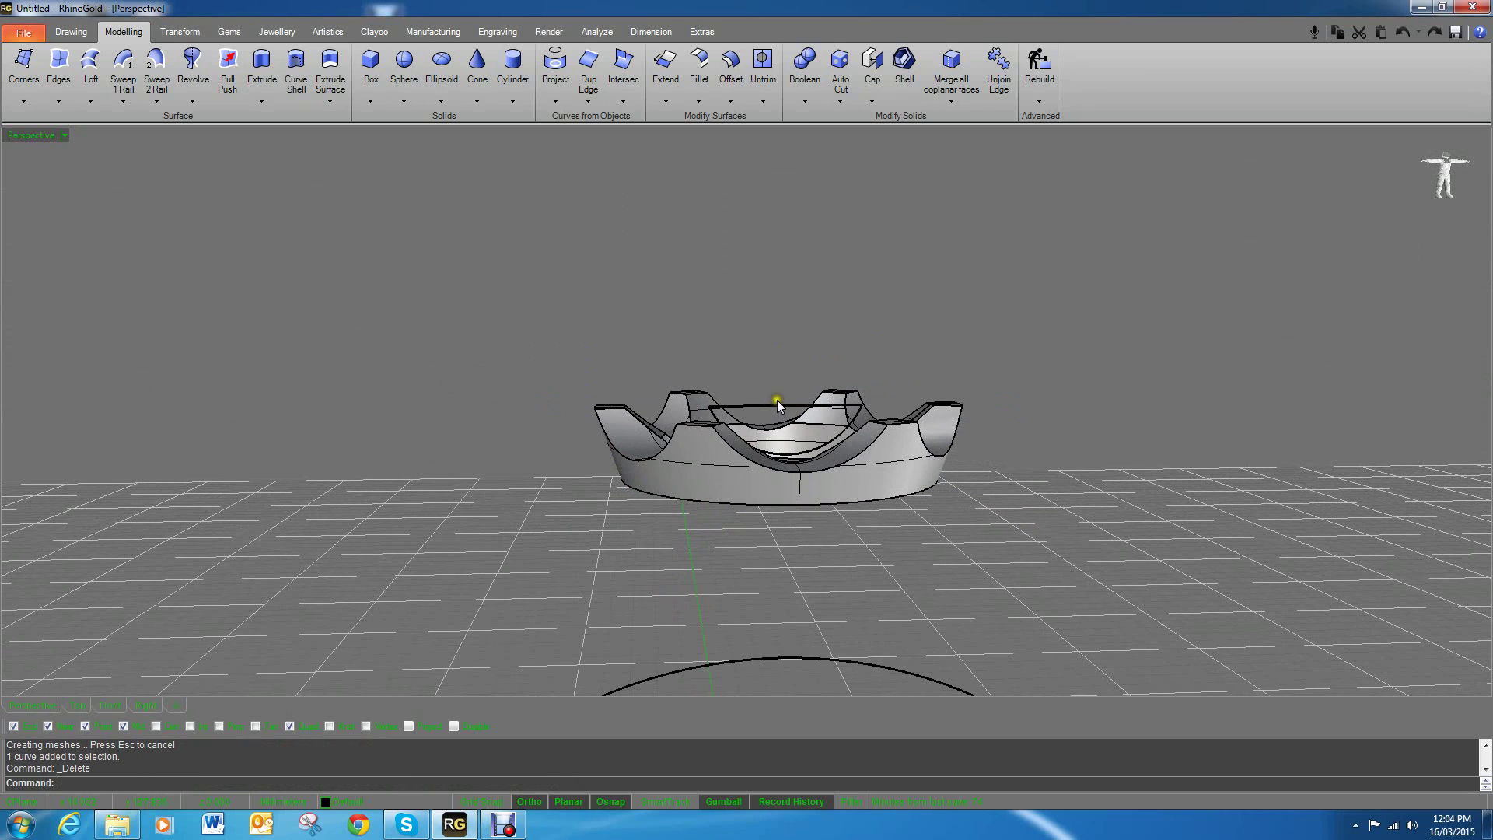
{"action": "left_click", "coordinate": [781, 406]}
{"action": "key", "text": "Delete"}
{"action": "right_click_drag", "start_coordinate": [763, 443], "coordinate": [762, 489]}
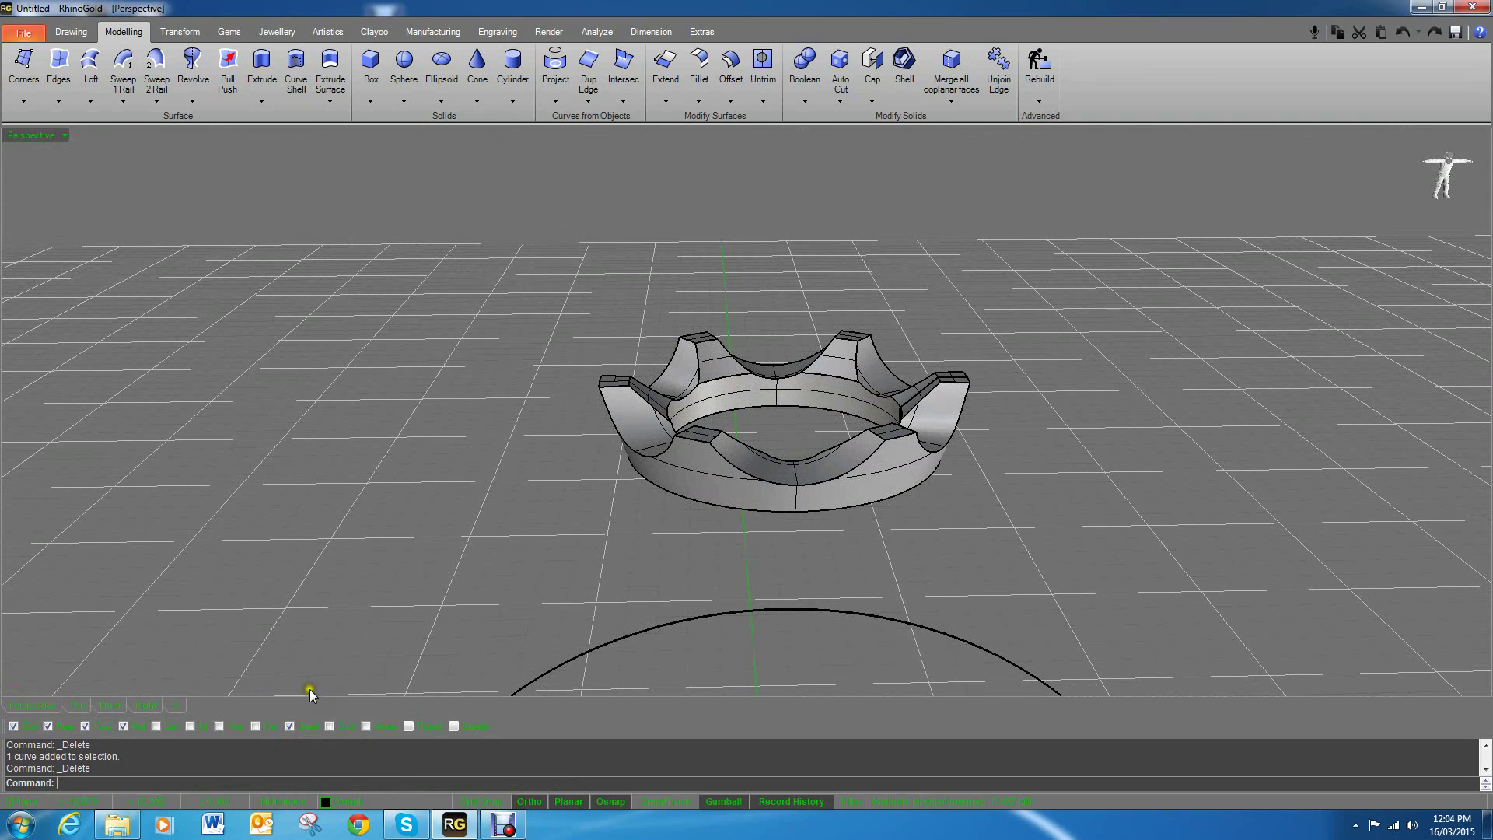
Step: Examine the scalloped bezel's prongs from above and up close, and its side profile in the Right view
{"action": "right_click_drag", "start_coordinate": [310, 694], "coordinate": [1000, 527]}
{"action": "scroll", "coordinate": [763, 217], "scroll_direction": "up", "scroll_amount": 6}
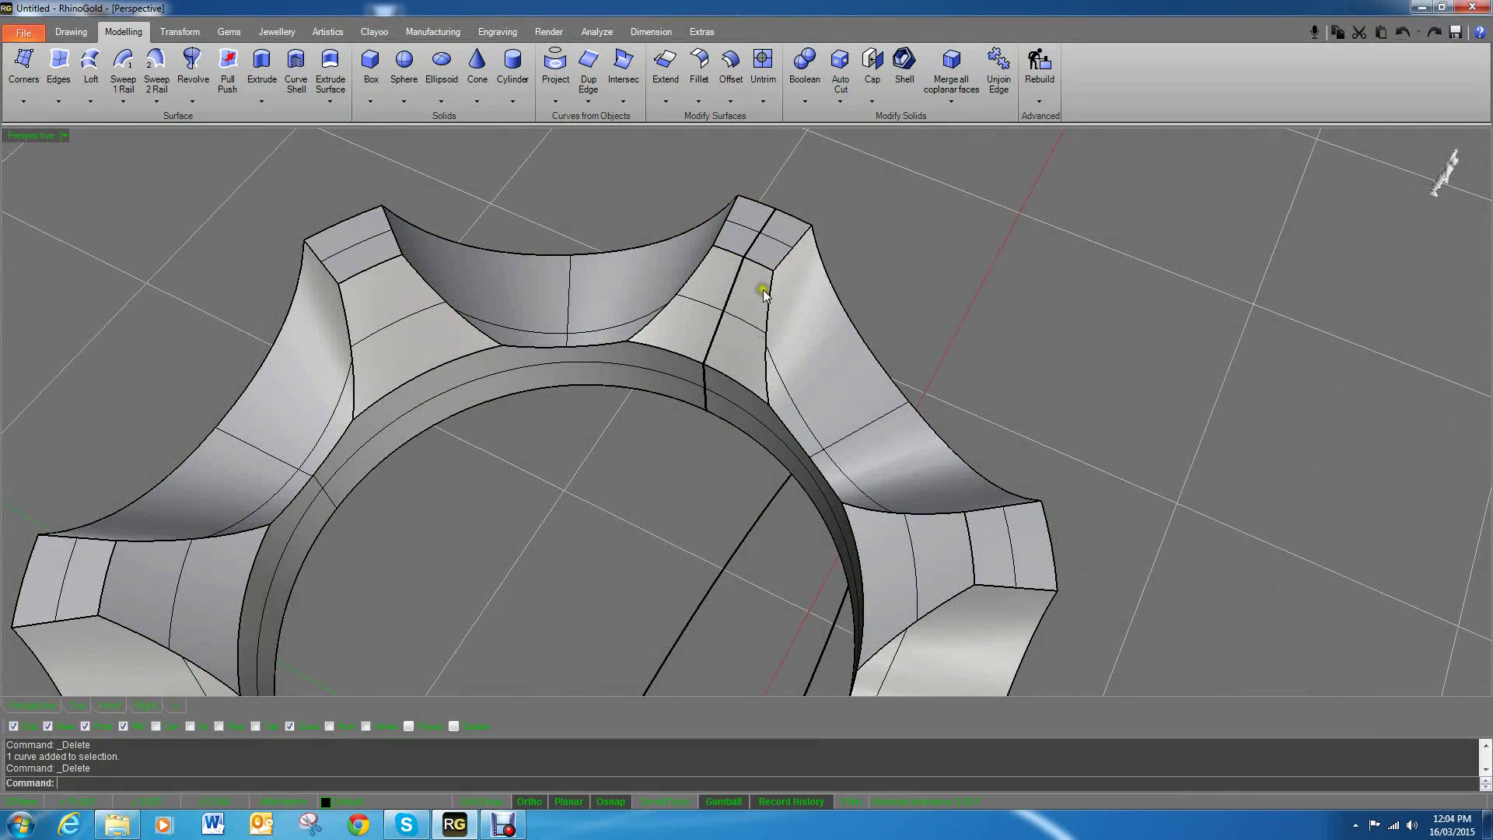
{"action": "right_click_drag", "start_coordinate": [764, 294], "coordinate": [802, 401]}
{"action": "scroll", "coordinate": [798, 338], "scroll_direction": "up", "scroll_amount": 3}
{"action": "scroll", "coordinate": [854, 389], "scroll_direction": "down", "scroll_amount": 5}
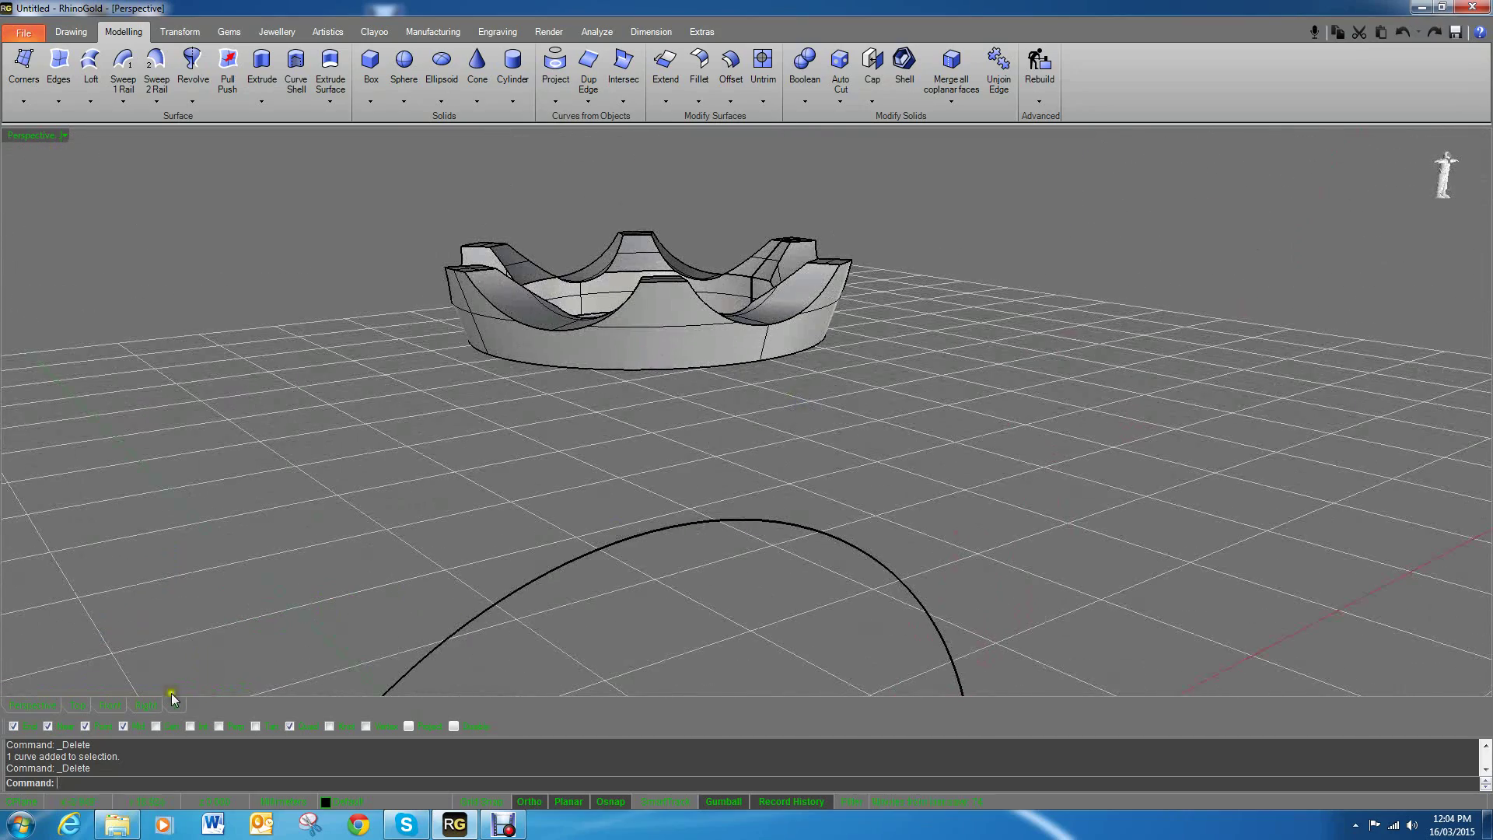
{"action": "left_click", "coordinate": [153, 710]}
{"action": "scroll", "coordinate": [540, 333], "scroll_direction": "down", "scroll_amount": 5}
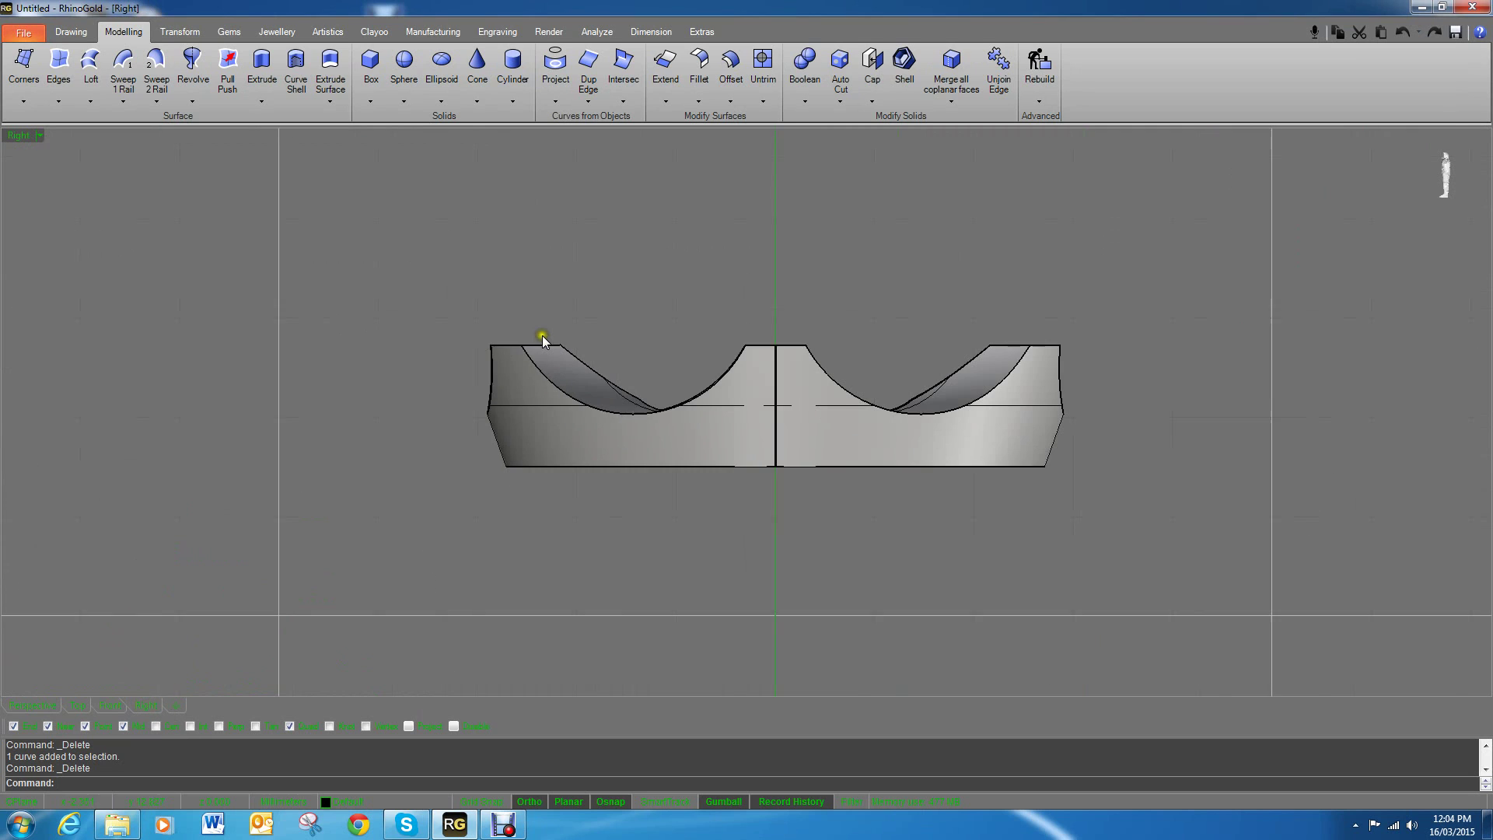
{"action": "scroll", "coordinate": [700, 443], "scroll_direction": "up", "scroll_amount": 2}
{"action": "left_click", "coordinate": [71, 31]}
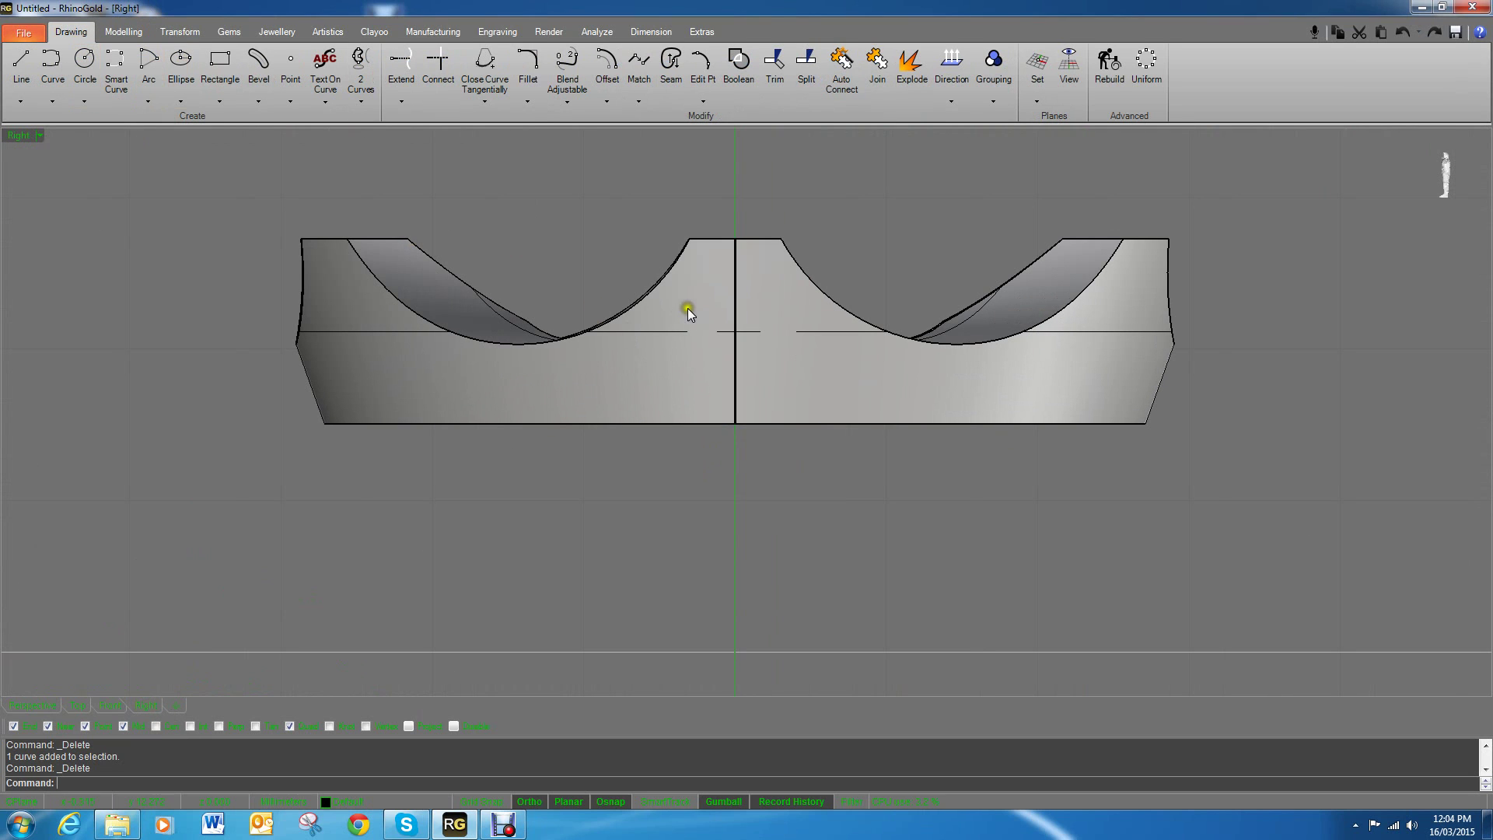
{"action": "left_click", "coordinate": [148, 103]}
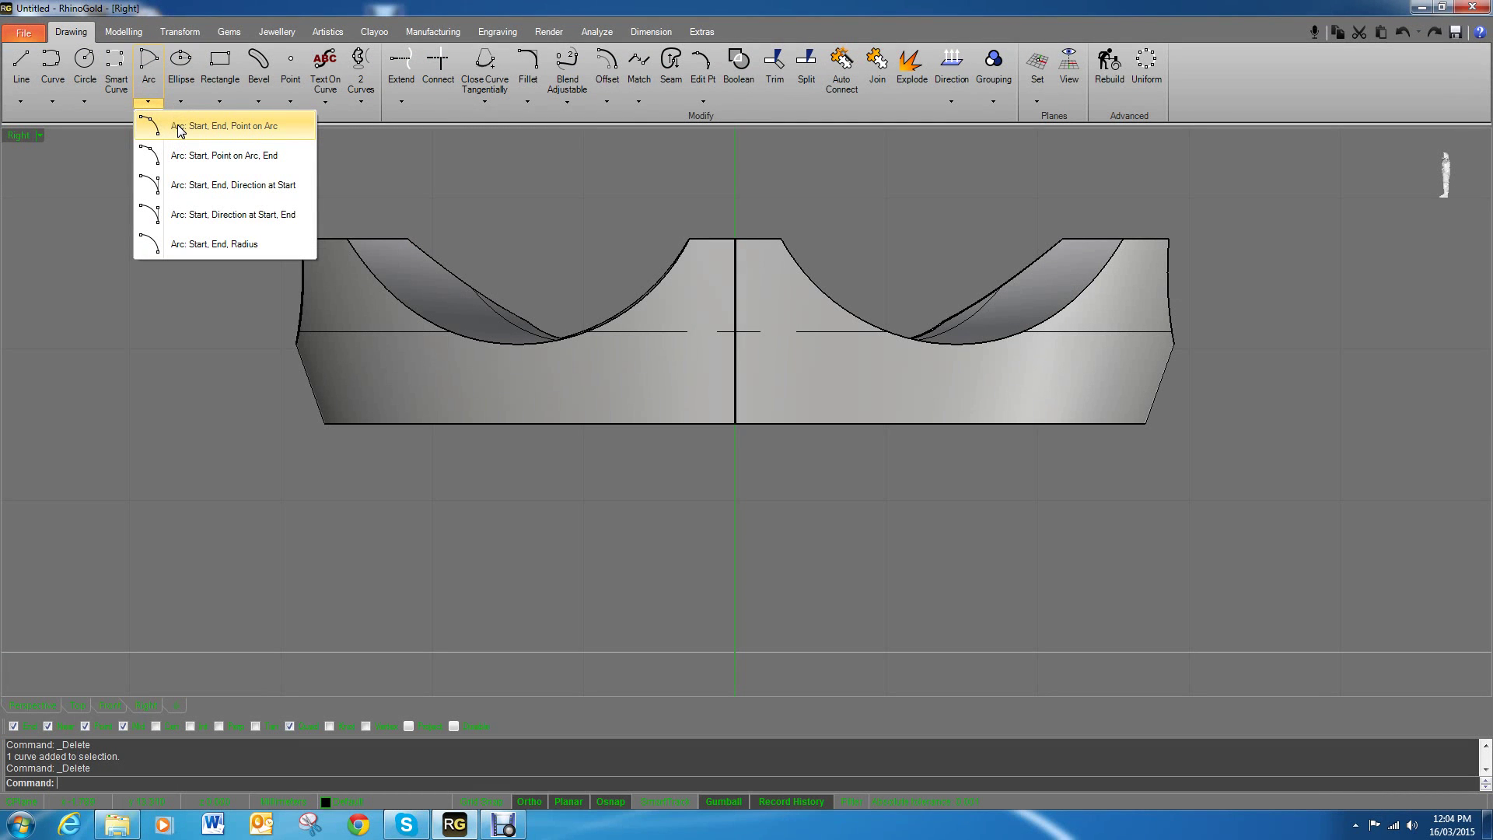
{"action": "left_click", "coordinate": [179, 187]}
{"action": "scroll", "coordinate": [744, 329], "scroll_direction": "up", "scroll_amount": 5}
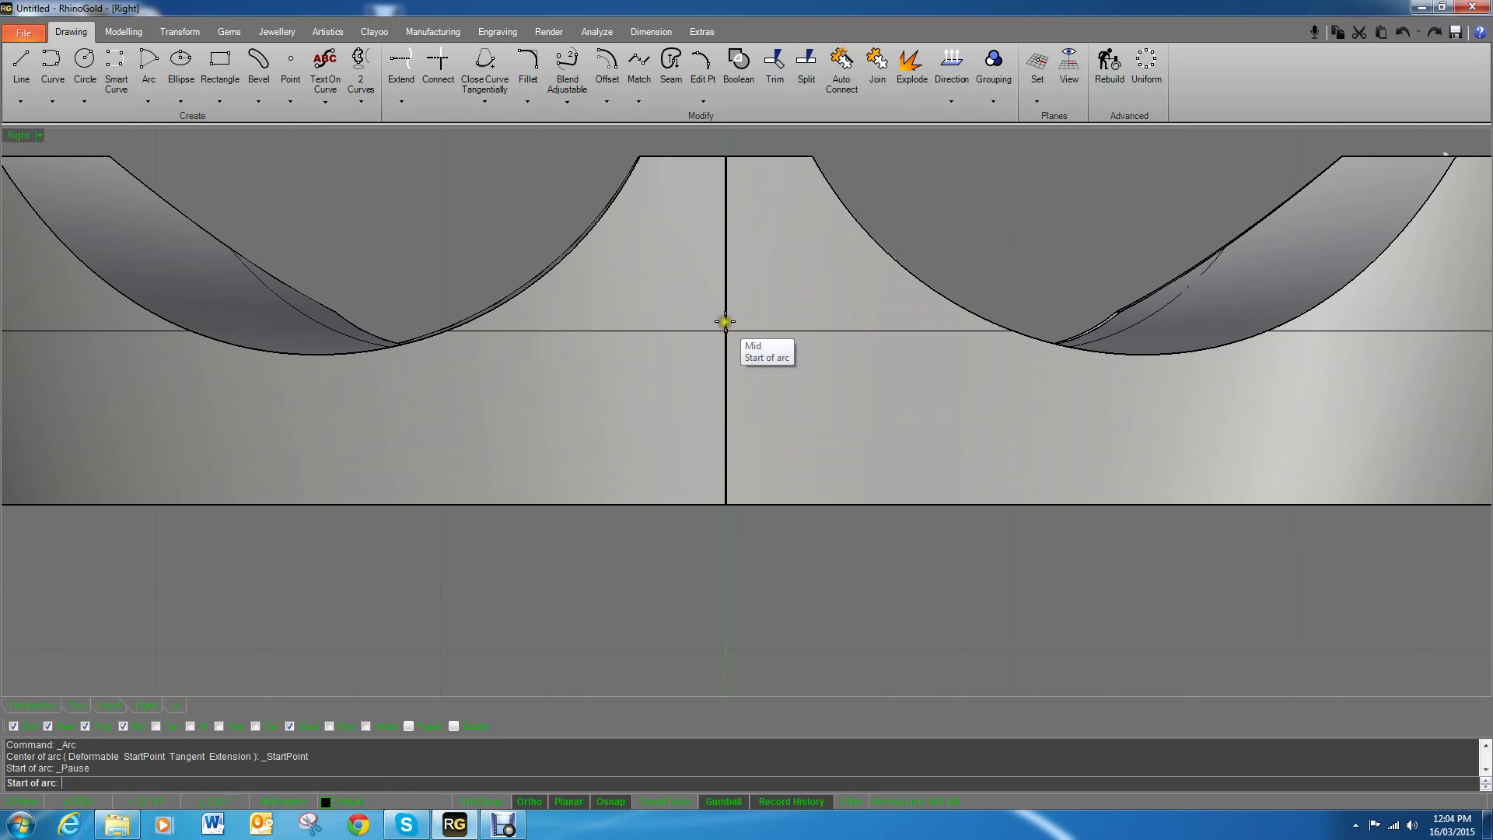
{"action": "left_click", "coordinate": [725, 321]}
{"action": "scroll", "coordinate": [386, 545], "scroll_direction": "down", "scroll_amount": 2}
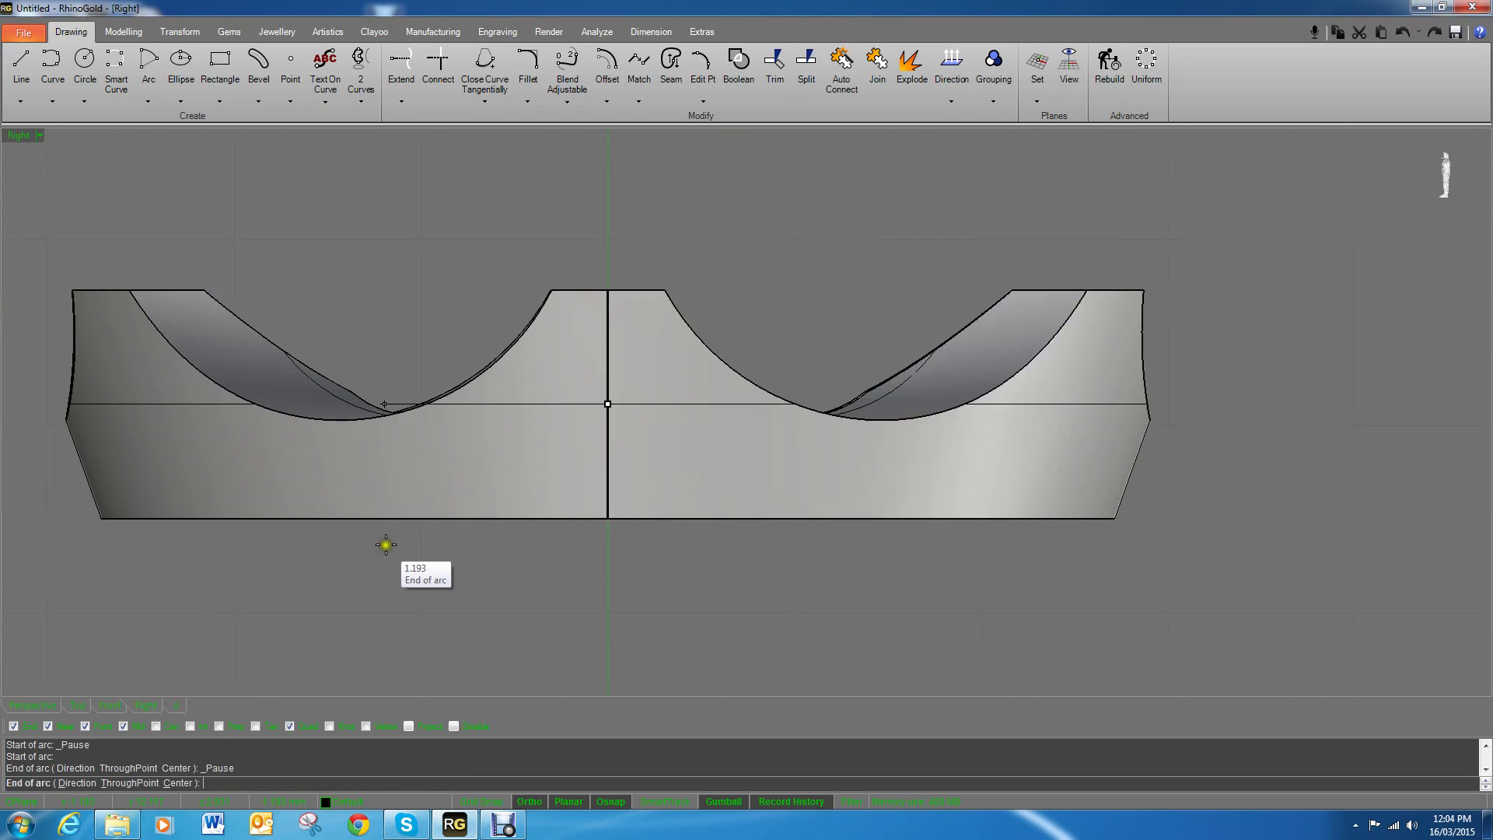
{"action": "scroll", "coordinate": [385, 545], "scroll_direction": "down", "scroll_amount": 1}
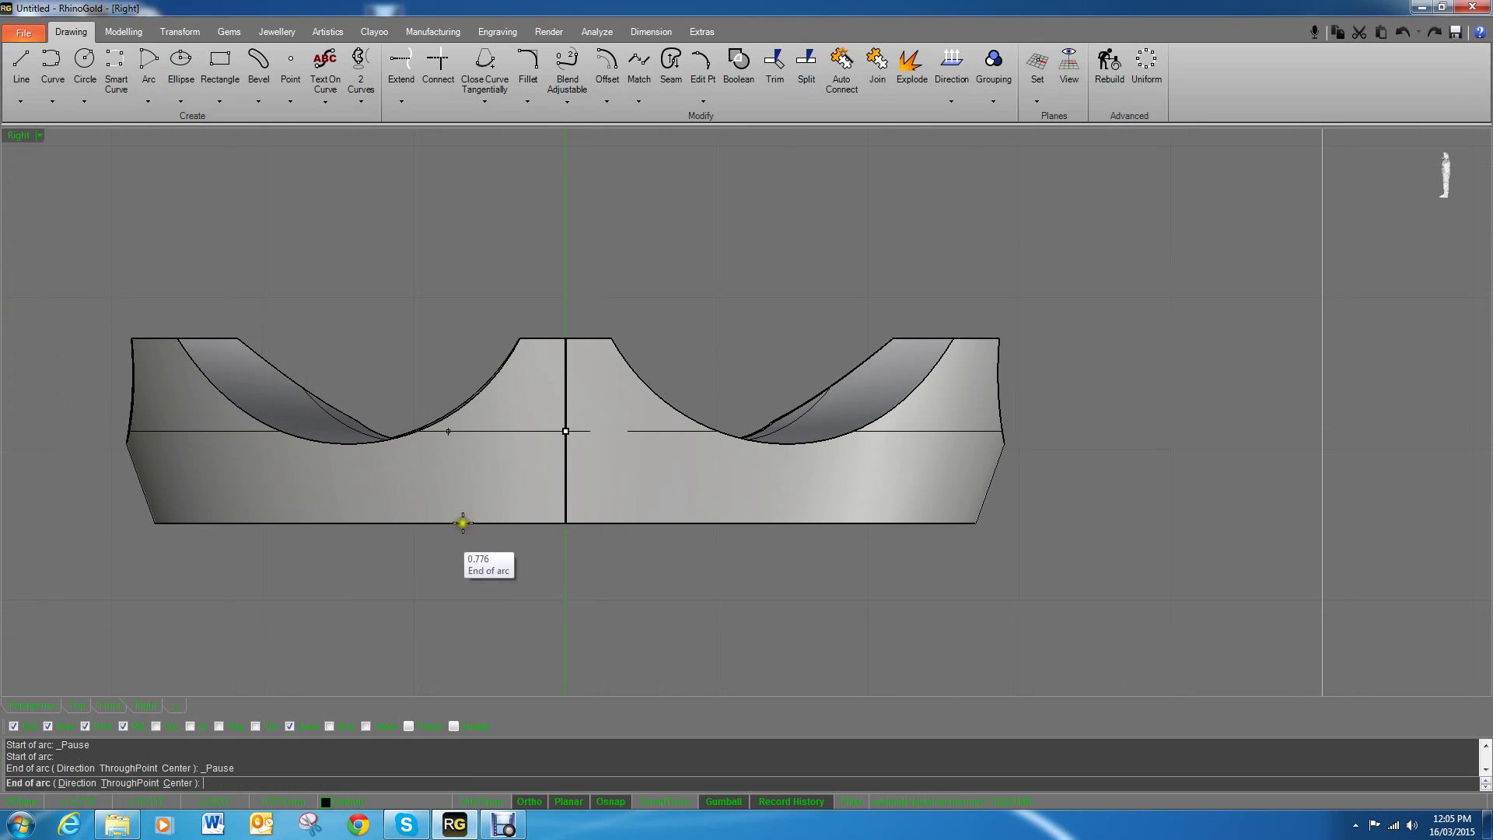
{"action": "key", "text": "Escape"}
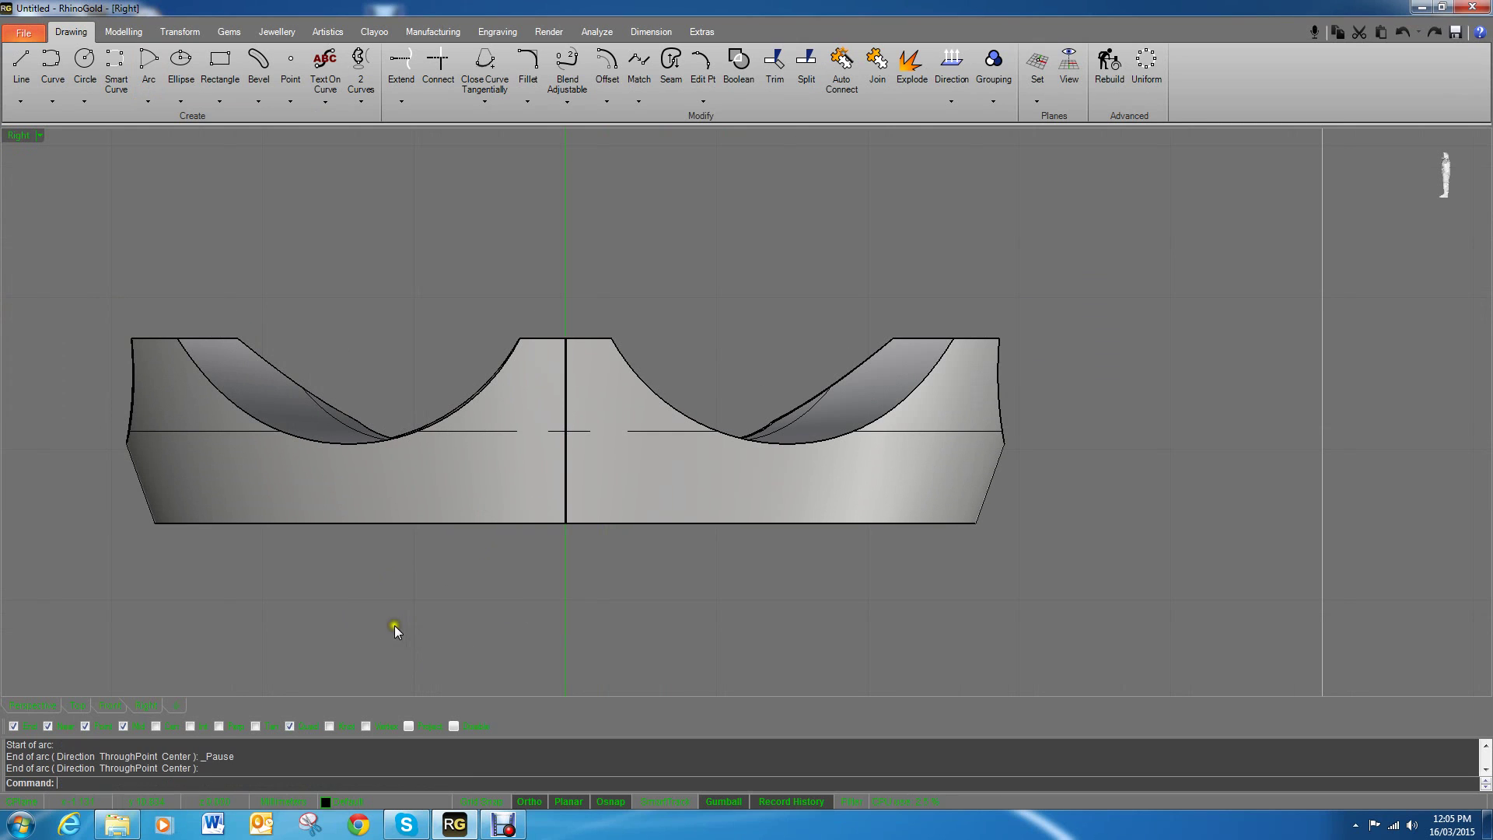
Step: Adjust the object snap settings for drawing on the bezel's side, and cancel the accidentally repeated Boolean Difference
{"action": "left_click", "coordinate": [410, 726]}
{"action": "right_click", "coordinate": [554, 437]}
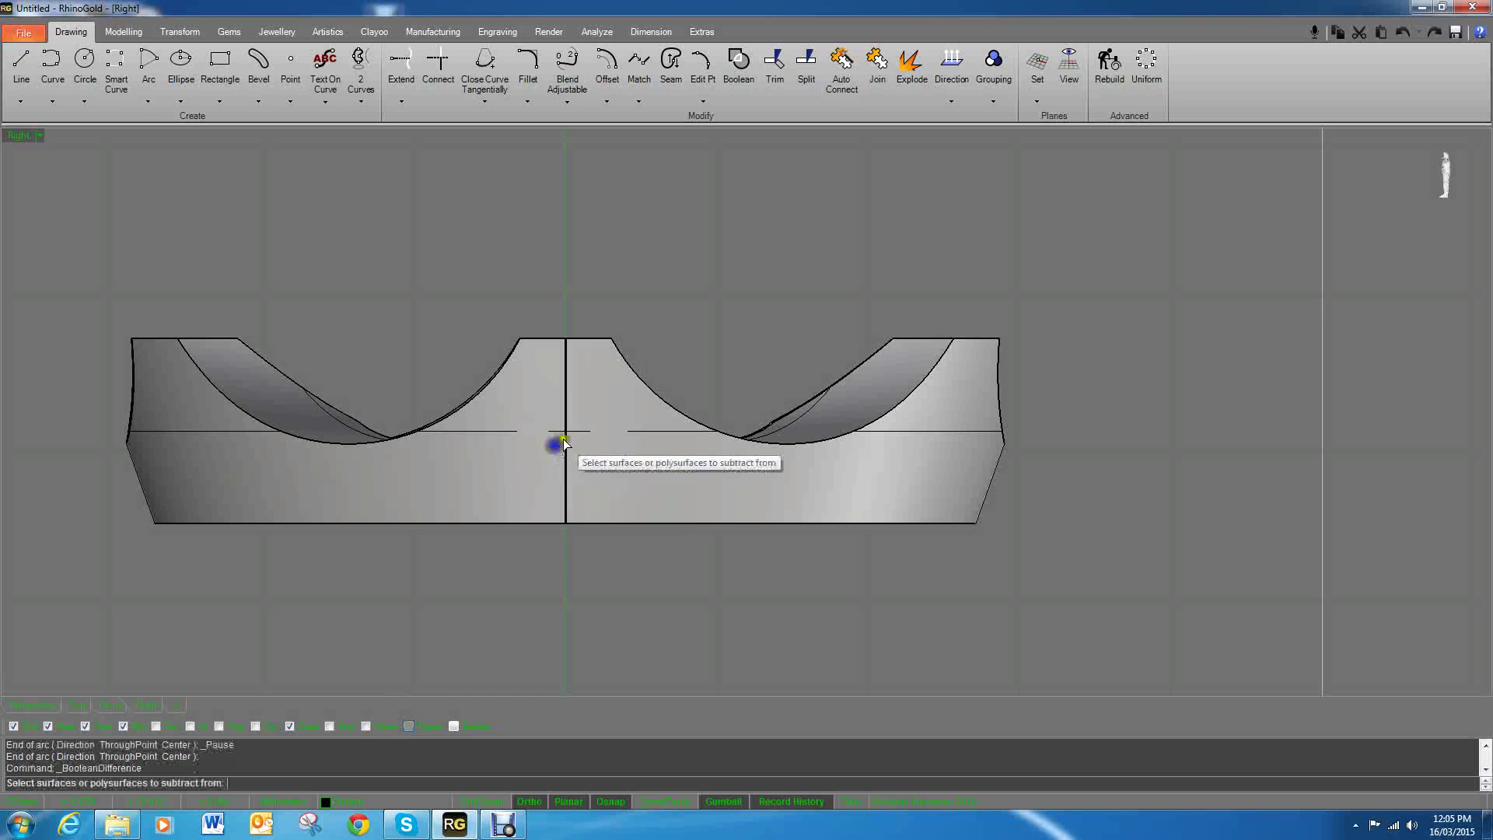
{"action": "right_click_drag", "start_coordinate": [530, 443], "coordinate": [623, 408]}
{"action": "scroll", "coordinate": [649, 410], "scroll_direction": "up", "scroll_amount": 1}
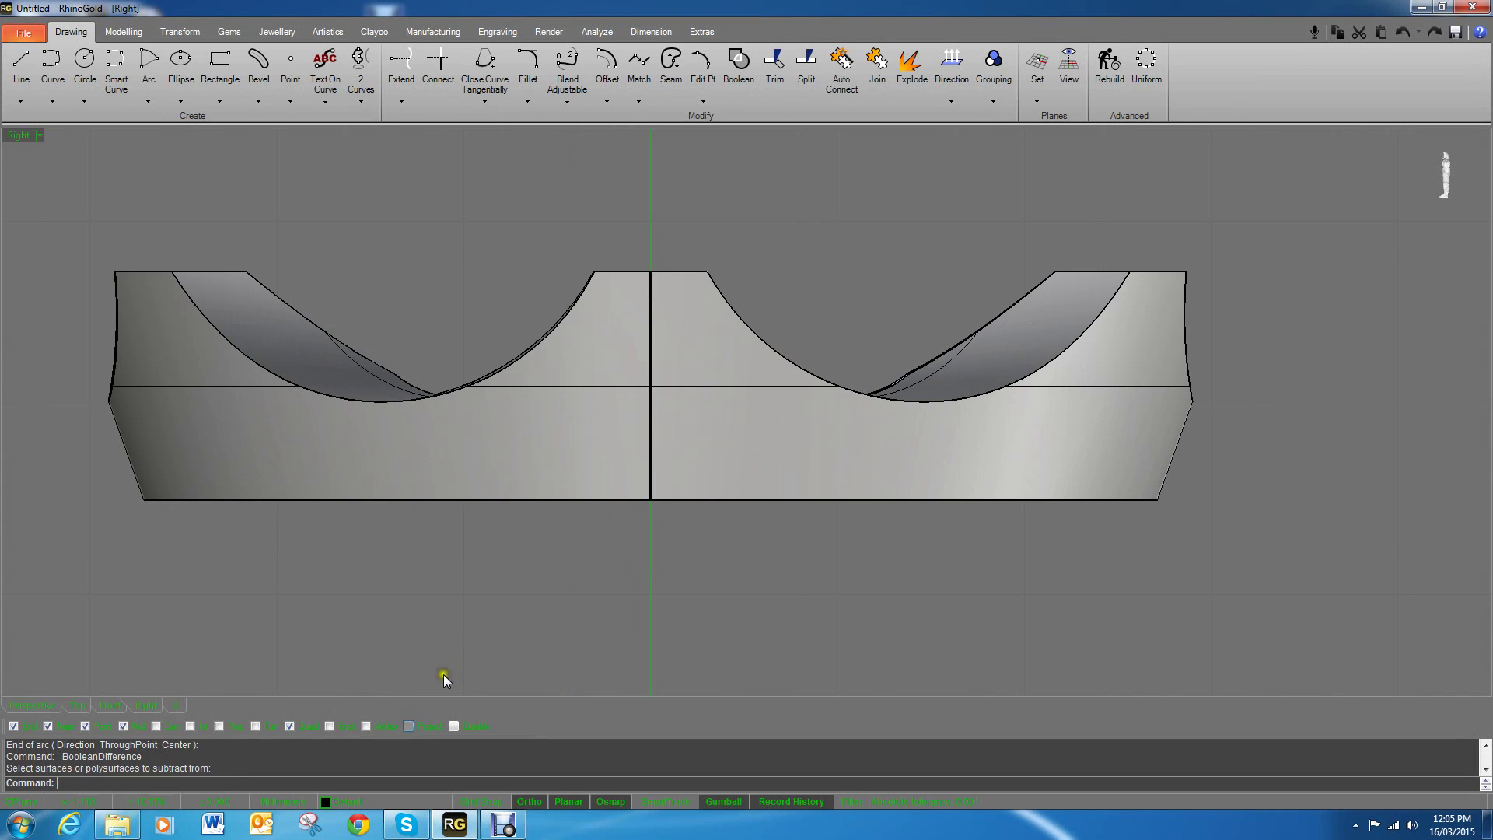
{"action": "left_click", "coordinate": [84, 726]}
{"action": "left_click", "coordinate": [47, 727]}
Step: With Osnap and Ortho off, draw a start-end-direction arc with a chord of about 1.9 from the bezel's vertical centre line to below its base
{"action": "left_click", "coordinate": [152, 101]}
{"action": "left_click", "coordinate": [182, 185]}
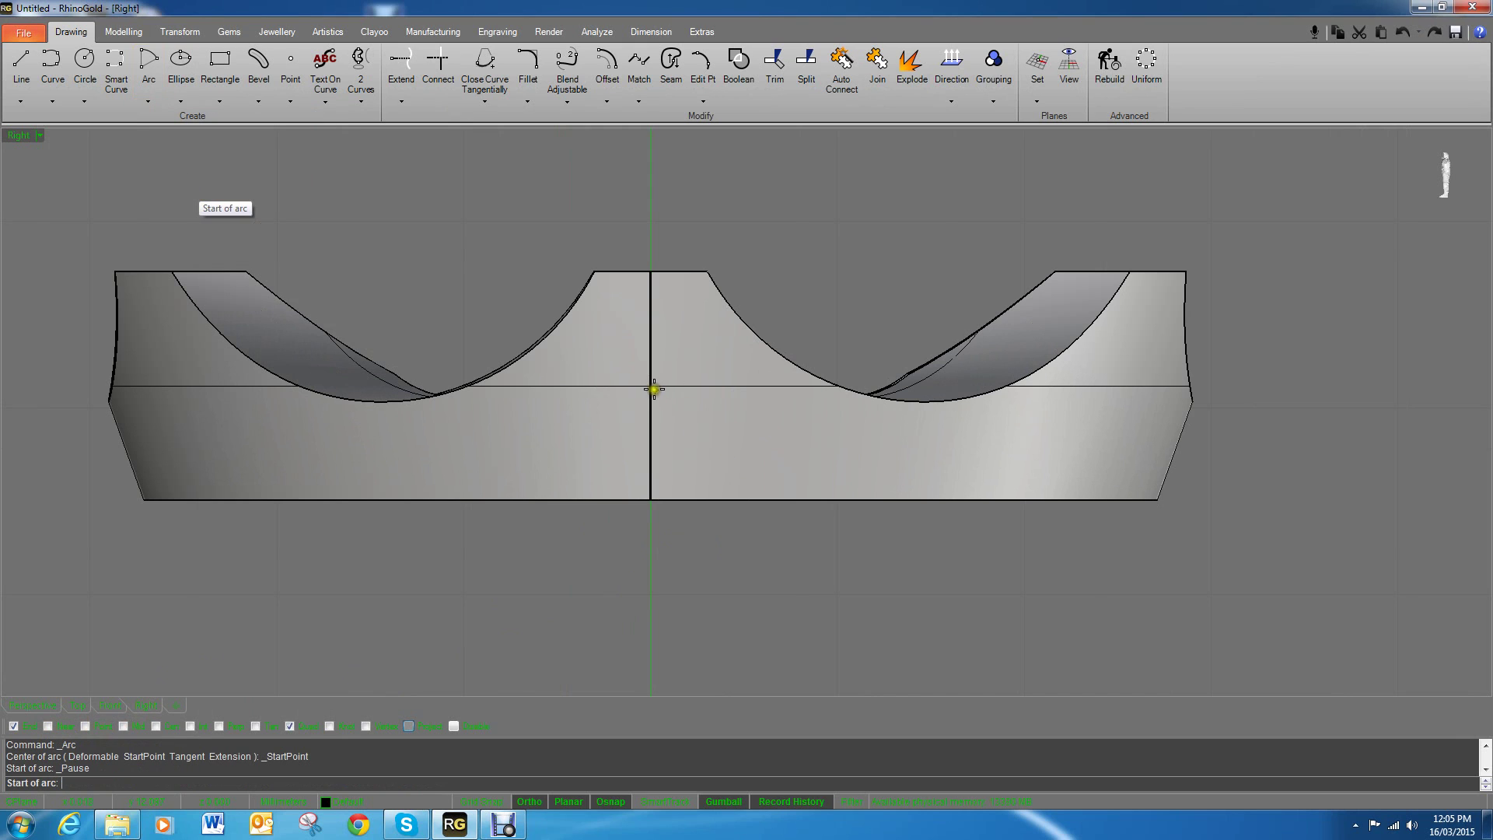
{"action": "left_click", "coordinate": [650, 376]}
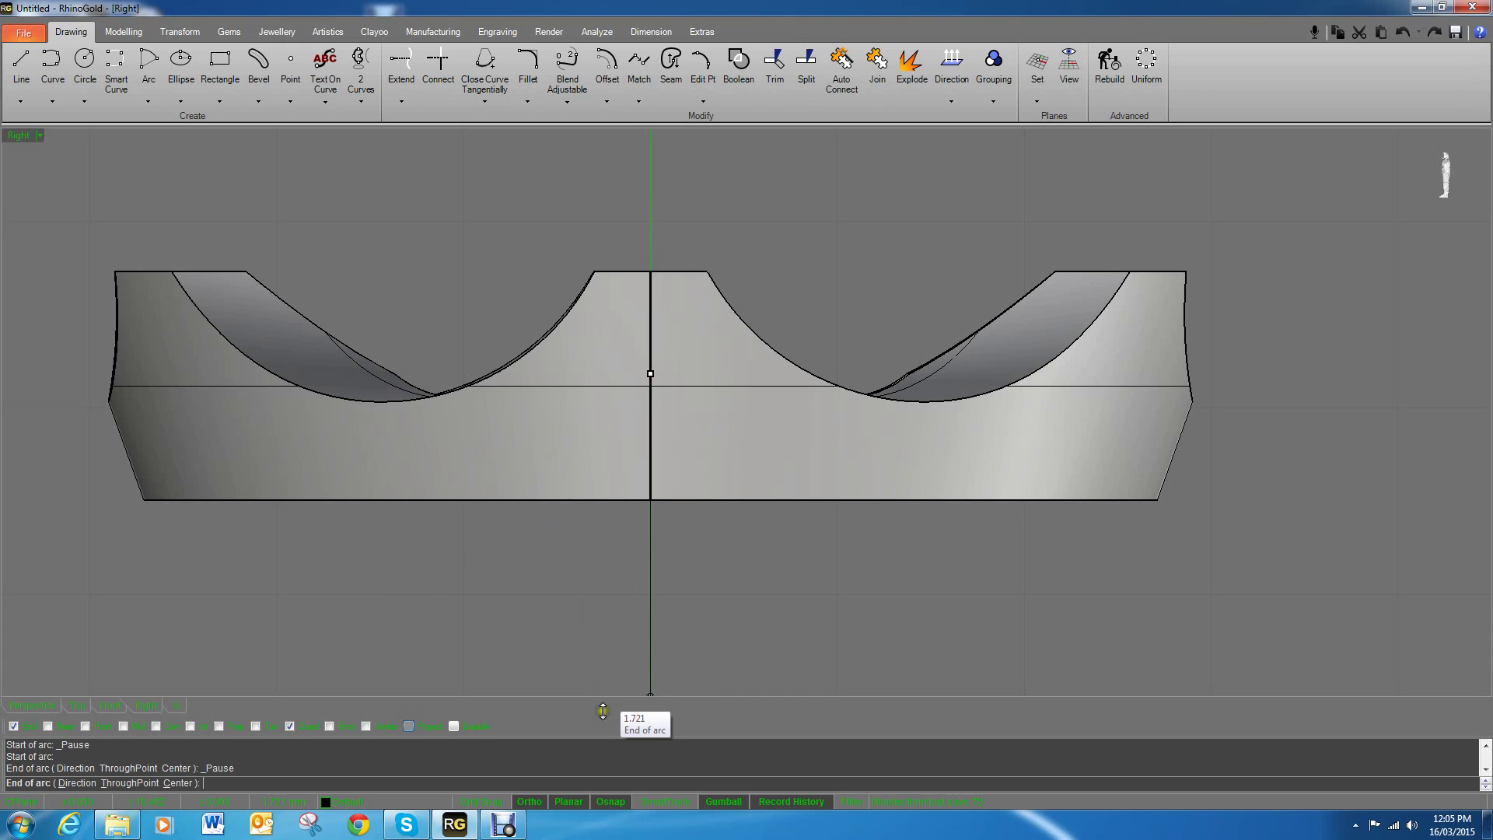
{"action": "left_click", "coordinate": [606, 802]}
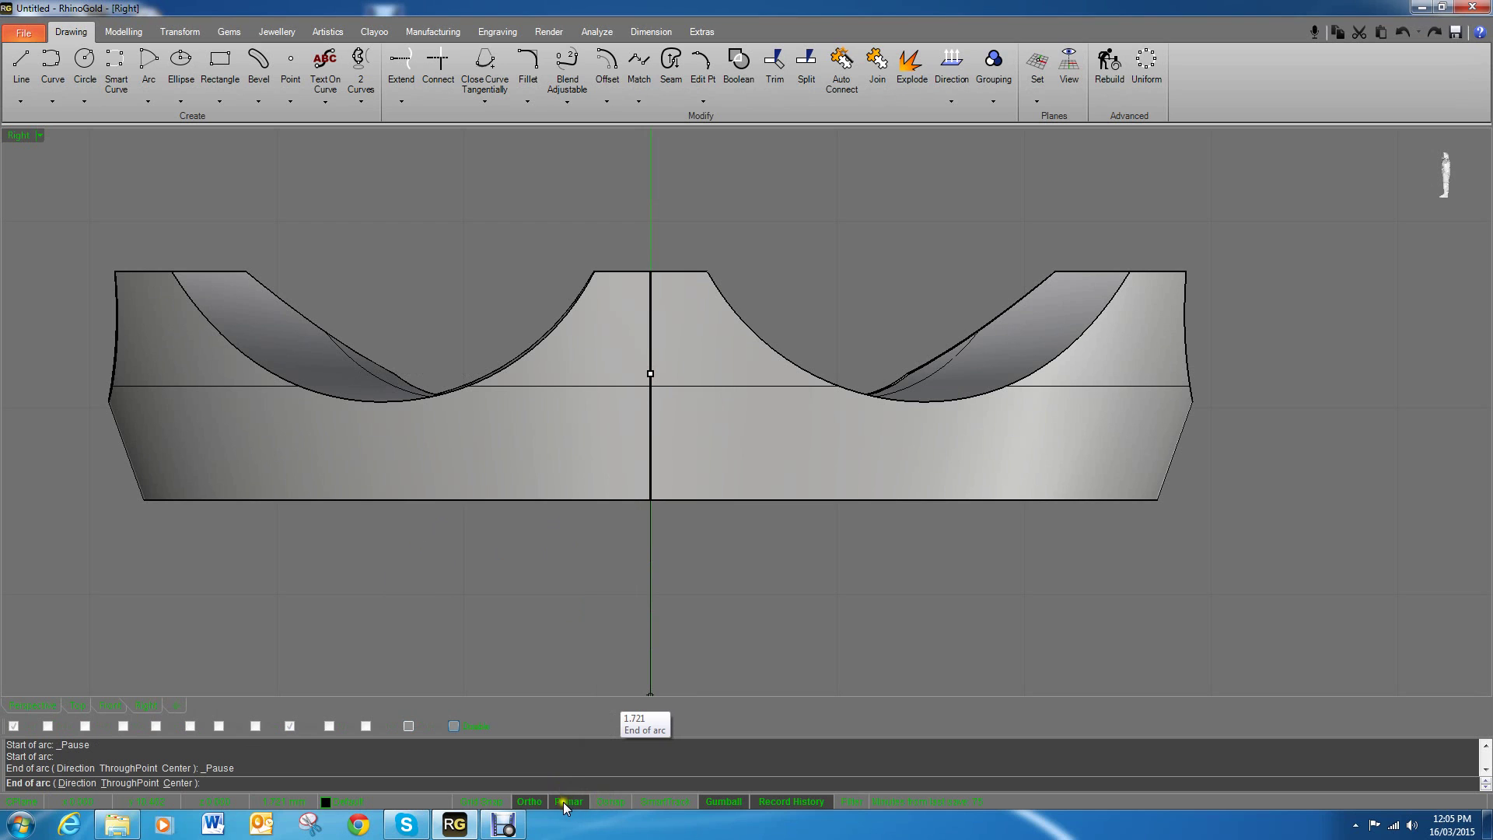
{"action": "left_click", "coordinate": [531, 802]}
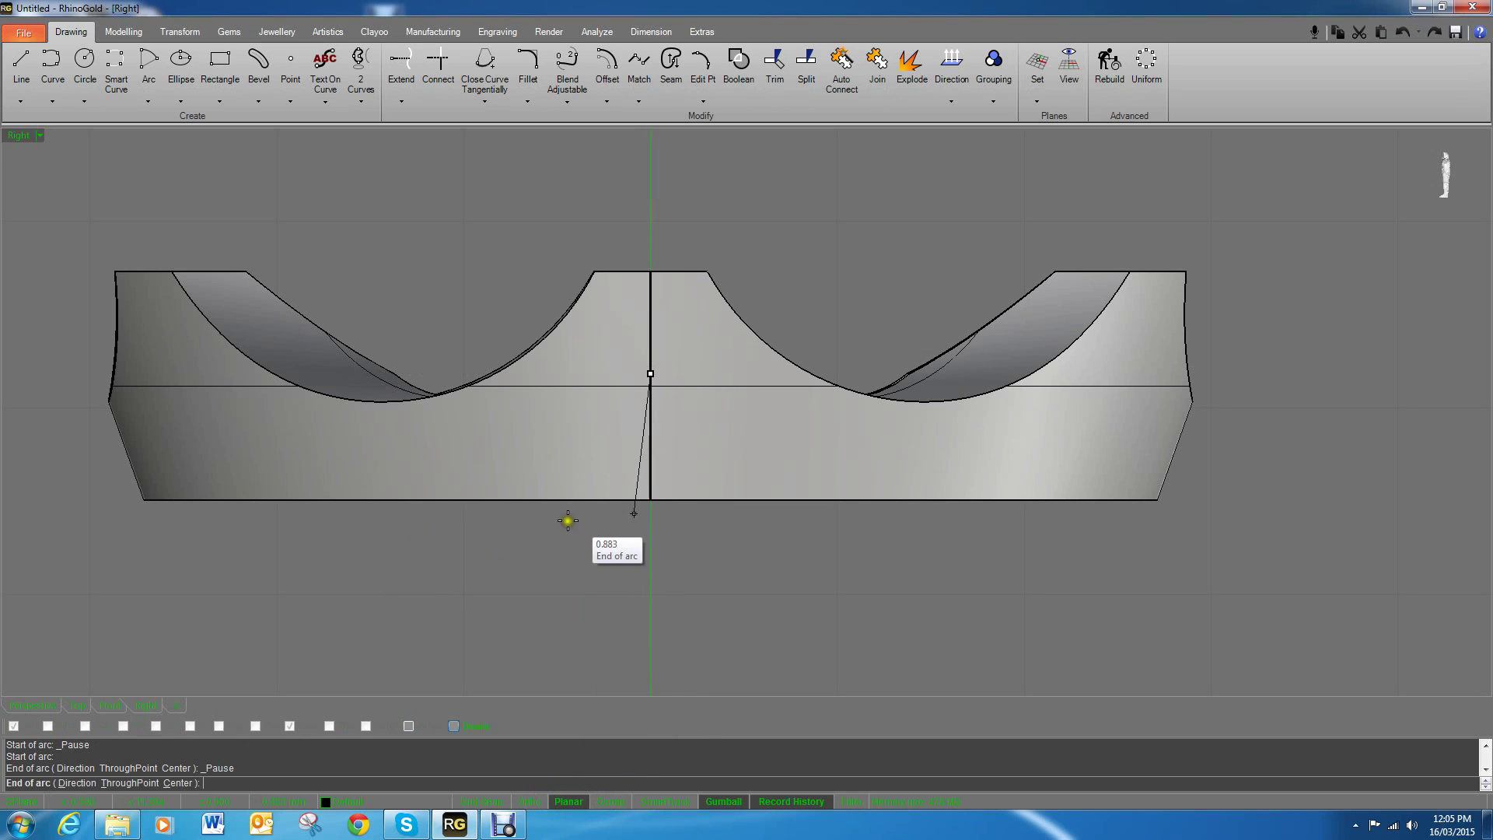
{"action": "scroll", "coordinate": [389, 545], "scroll_direction": "up", "scroll_amount": 5}
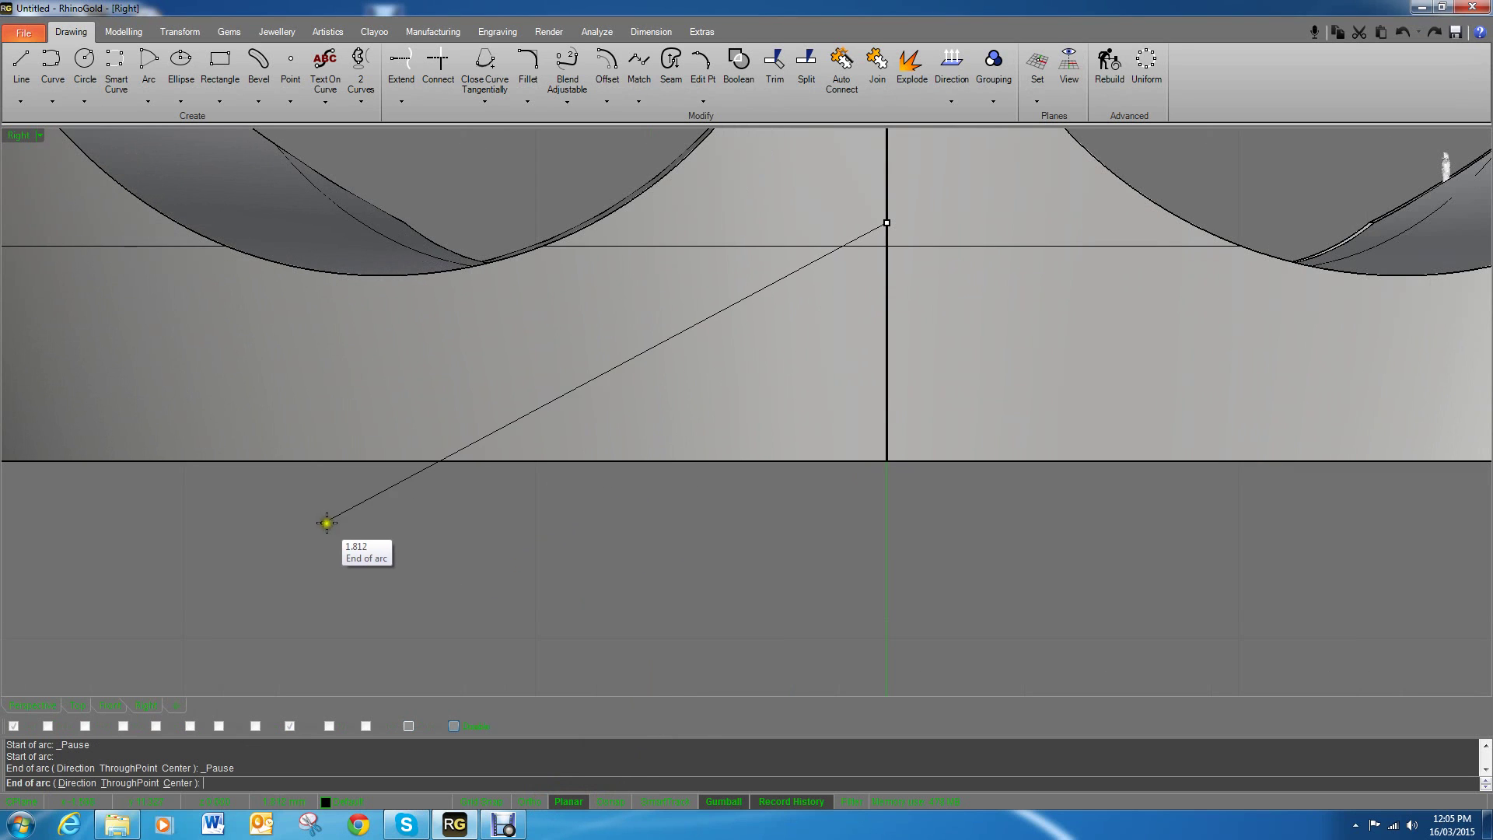
{"action": "scroll", "coordinate": [352, 516], "scroll_direction": "down", "scroll_amount": 5}
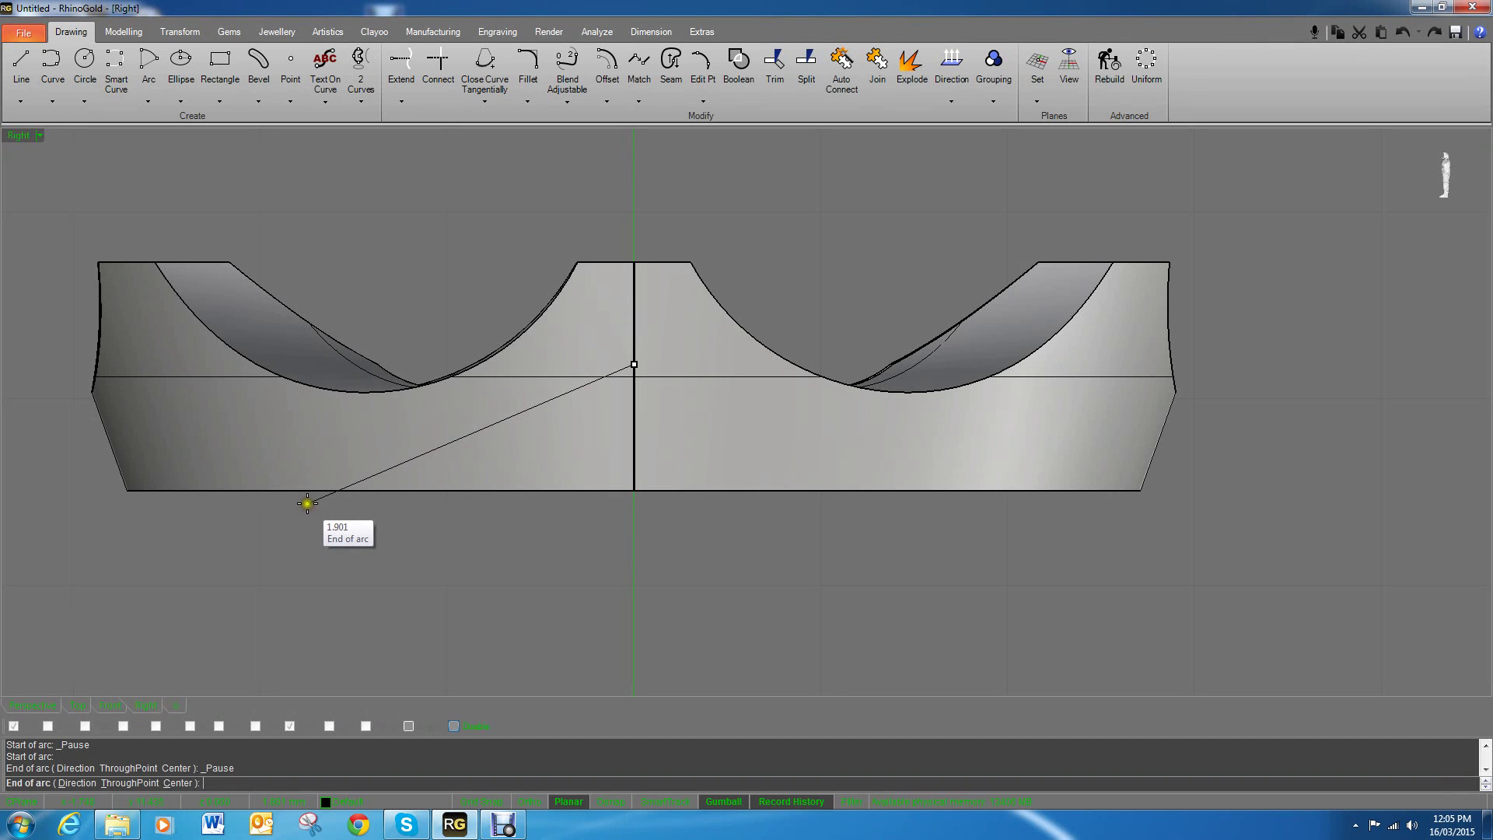
{"action": "left_click", "coordinate": [318, 507]}
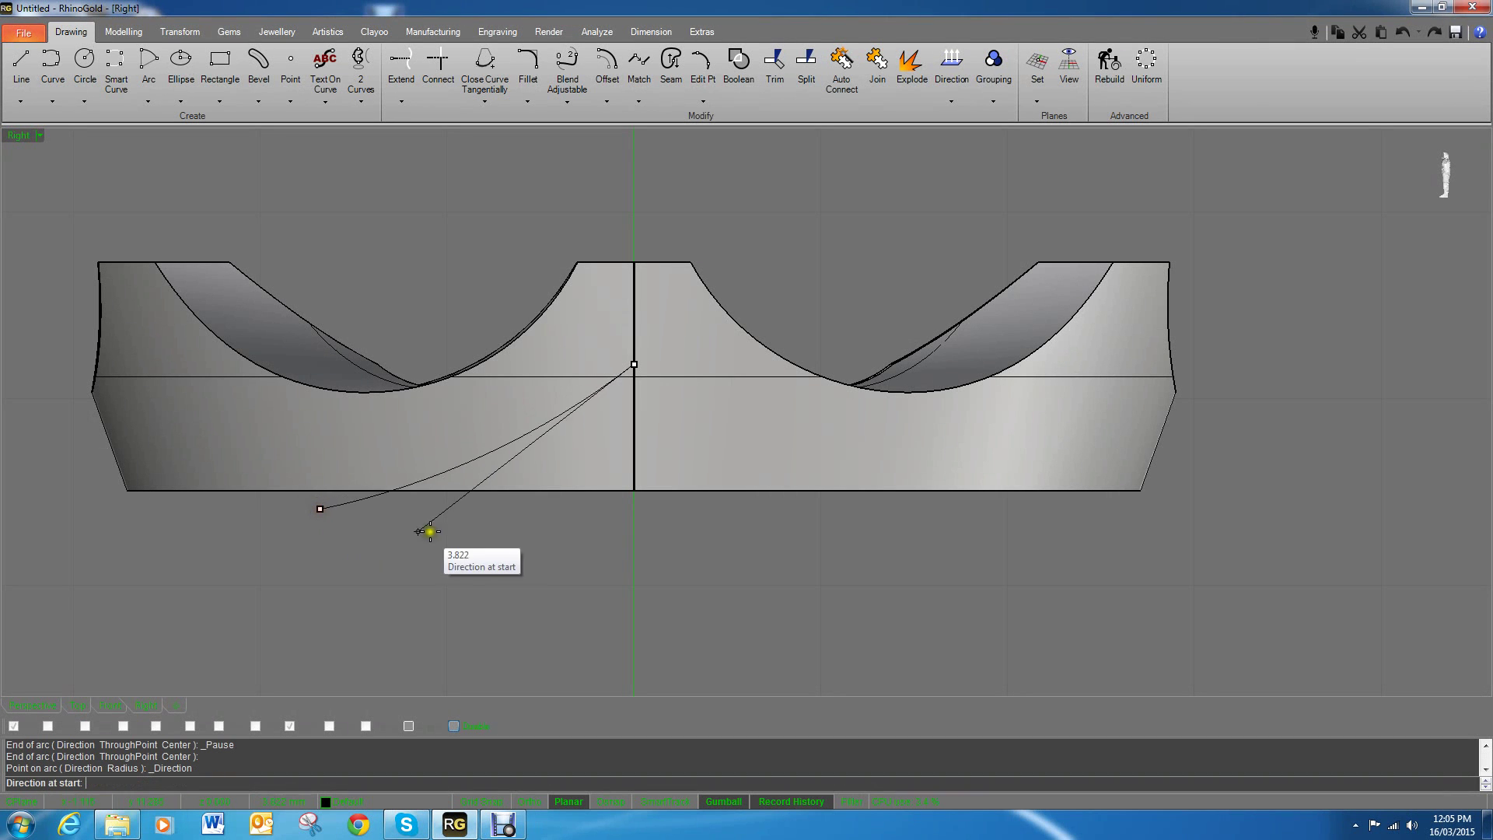
{"action": "left_click", "coordinate": [509, 525]}
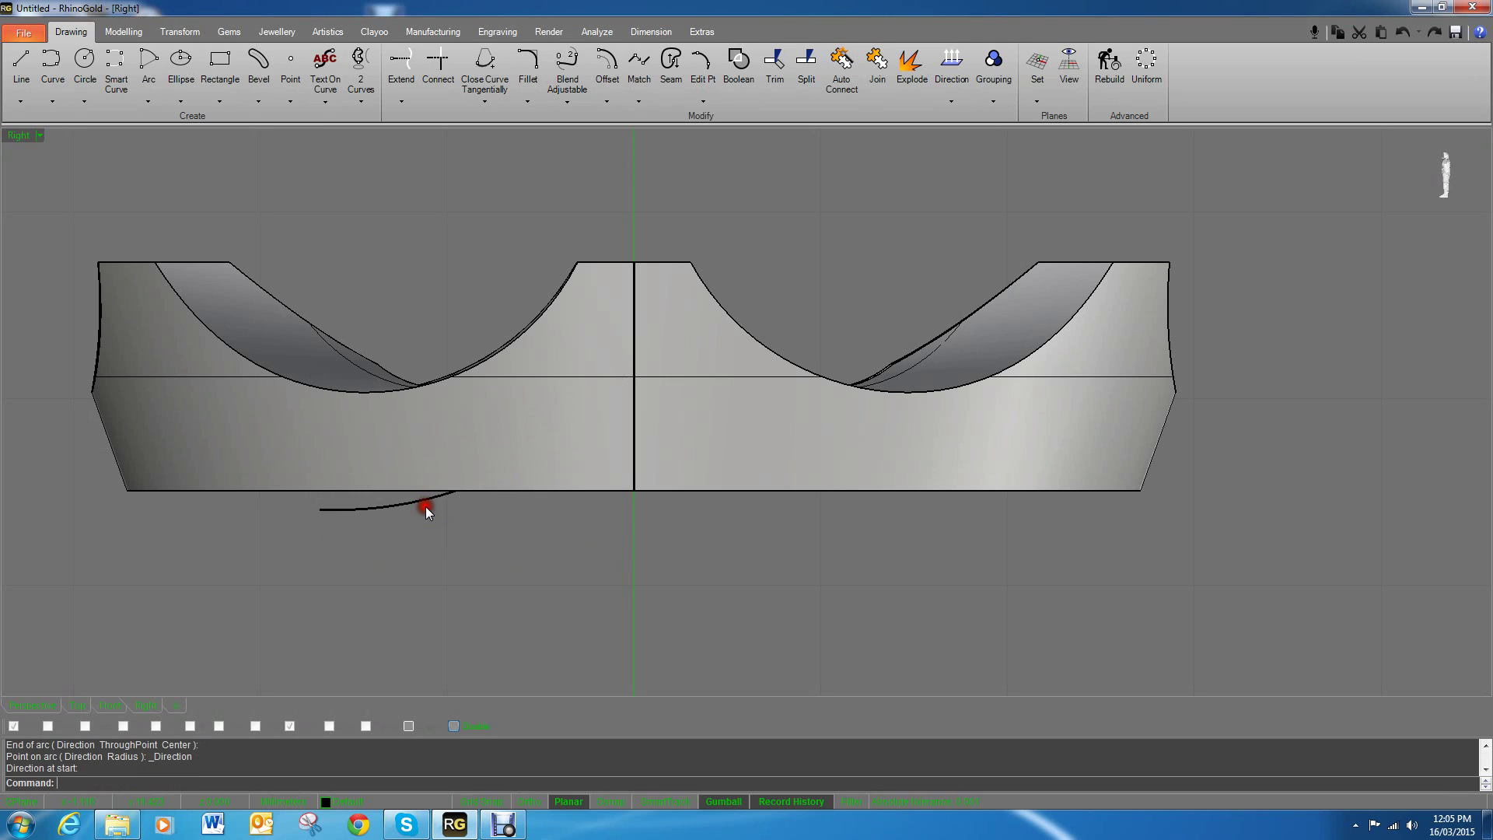
Step: Mirror a copy of the arc across the bezel's vertical centre line, with Osnap on and the axis starting at the arc's upper end
{"action": "left_click", "coordinate": [426, 507]}
{"action": "left_click", "coordinate": [380, 236]}
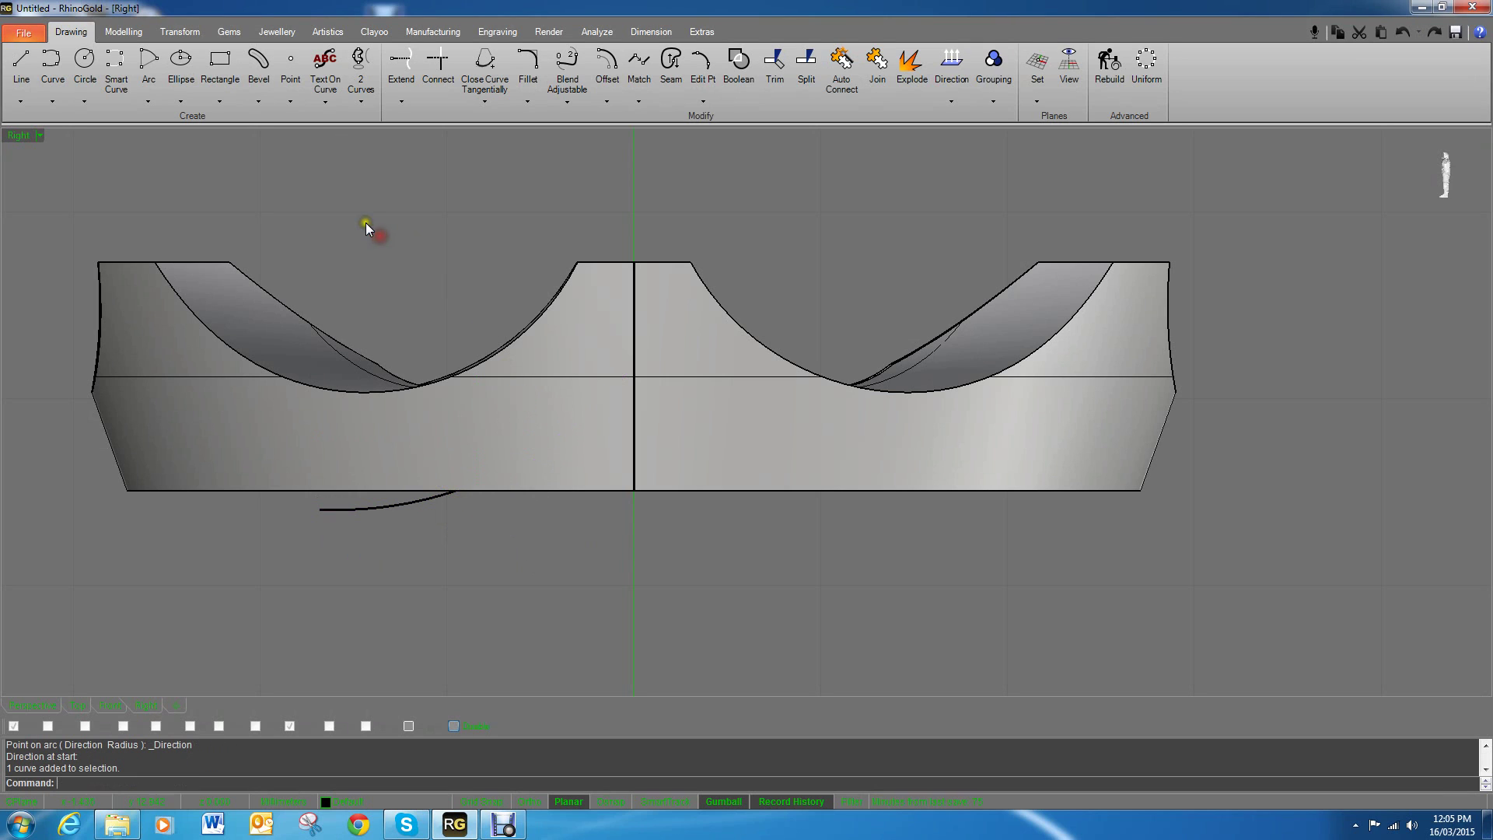
{"action": "left_click", "coordinate": [381, 506]}
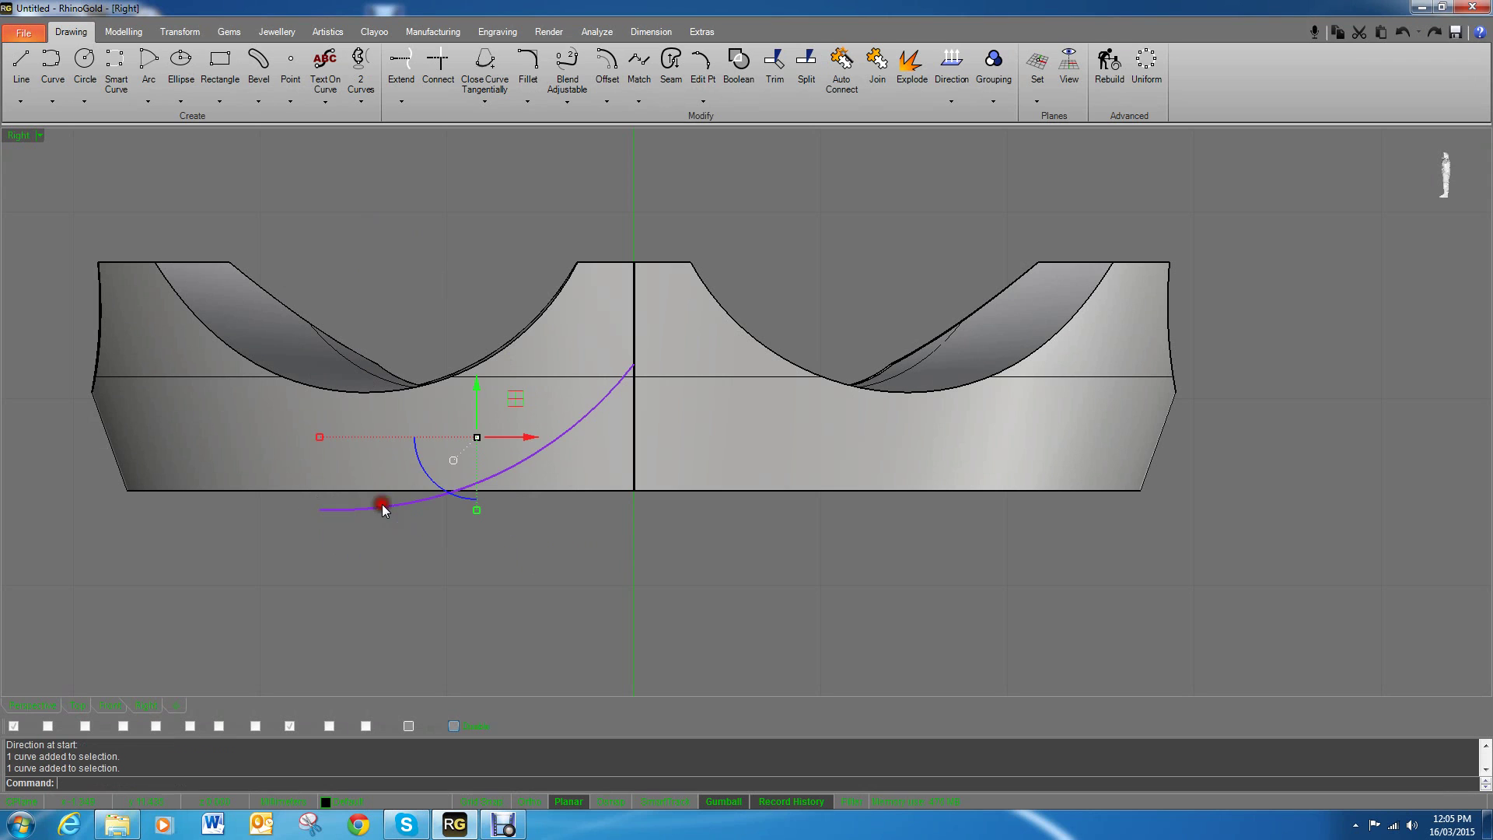
{"action": "left_click", "coordinate": [123, 31]}
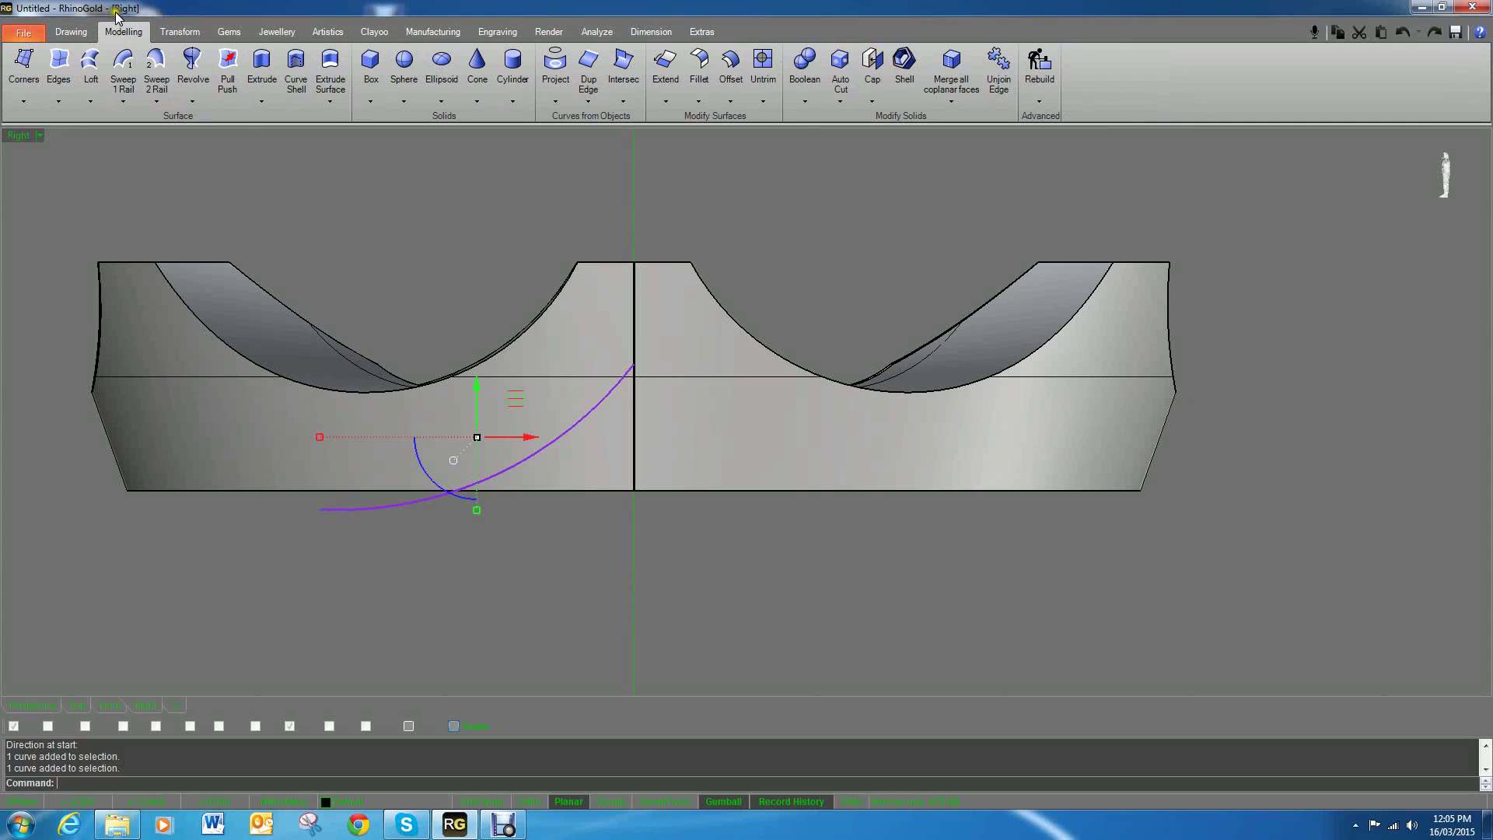
{"action": "left_click", "coordinate": [180, 31]}
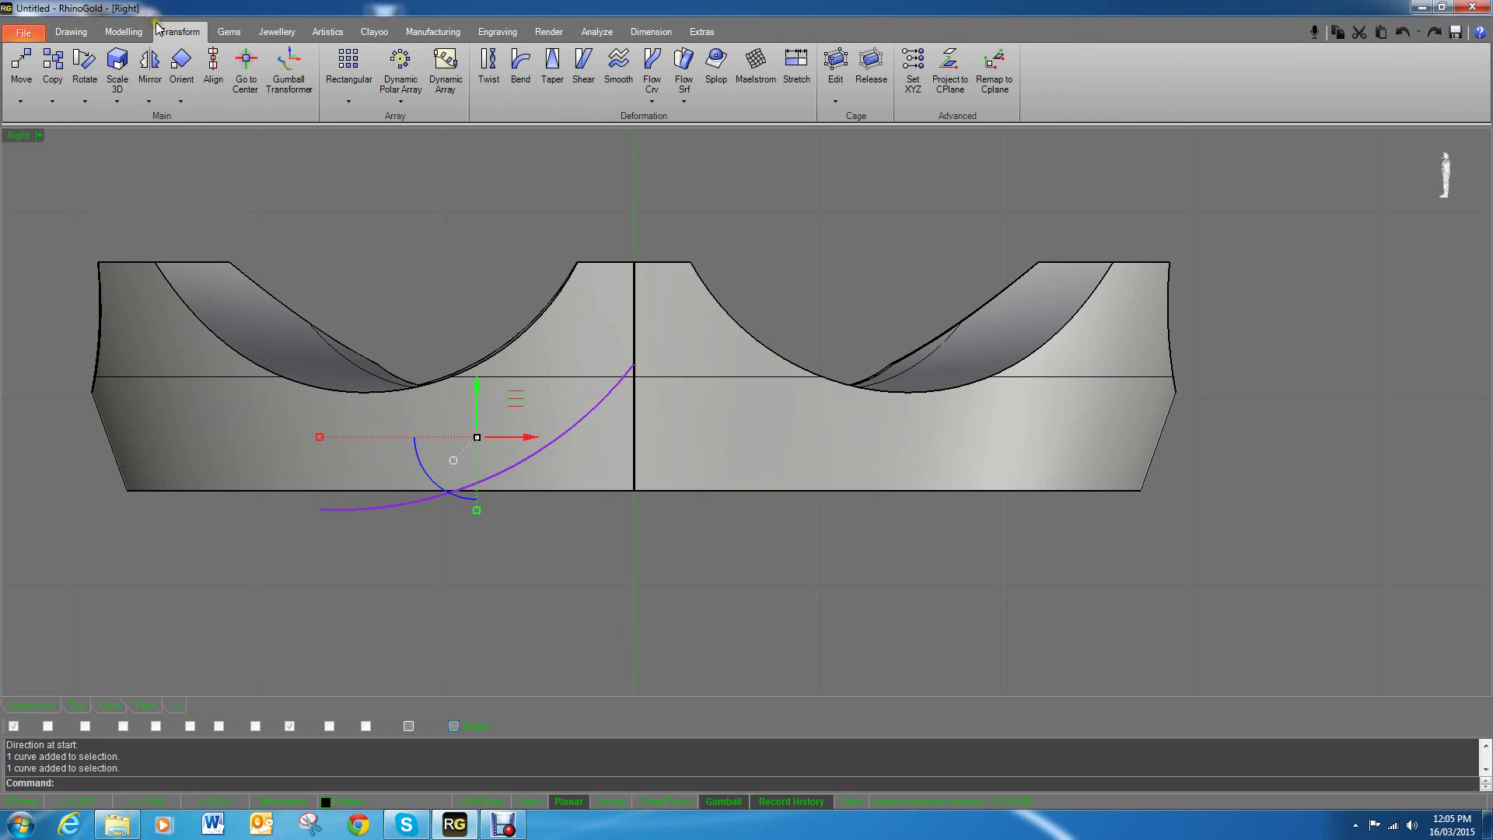
{"action": "left_click", "coordinate": [148, 67]}
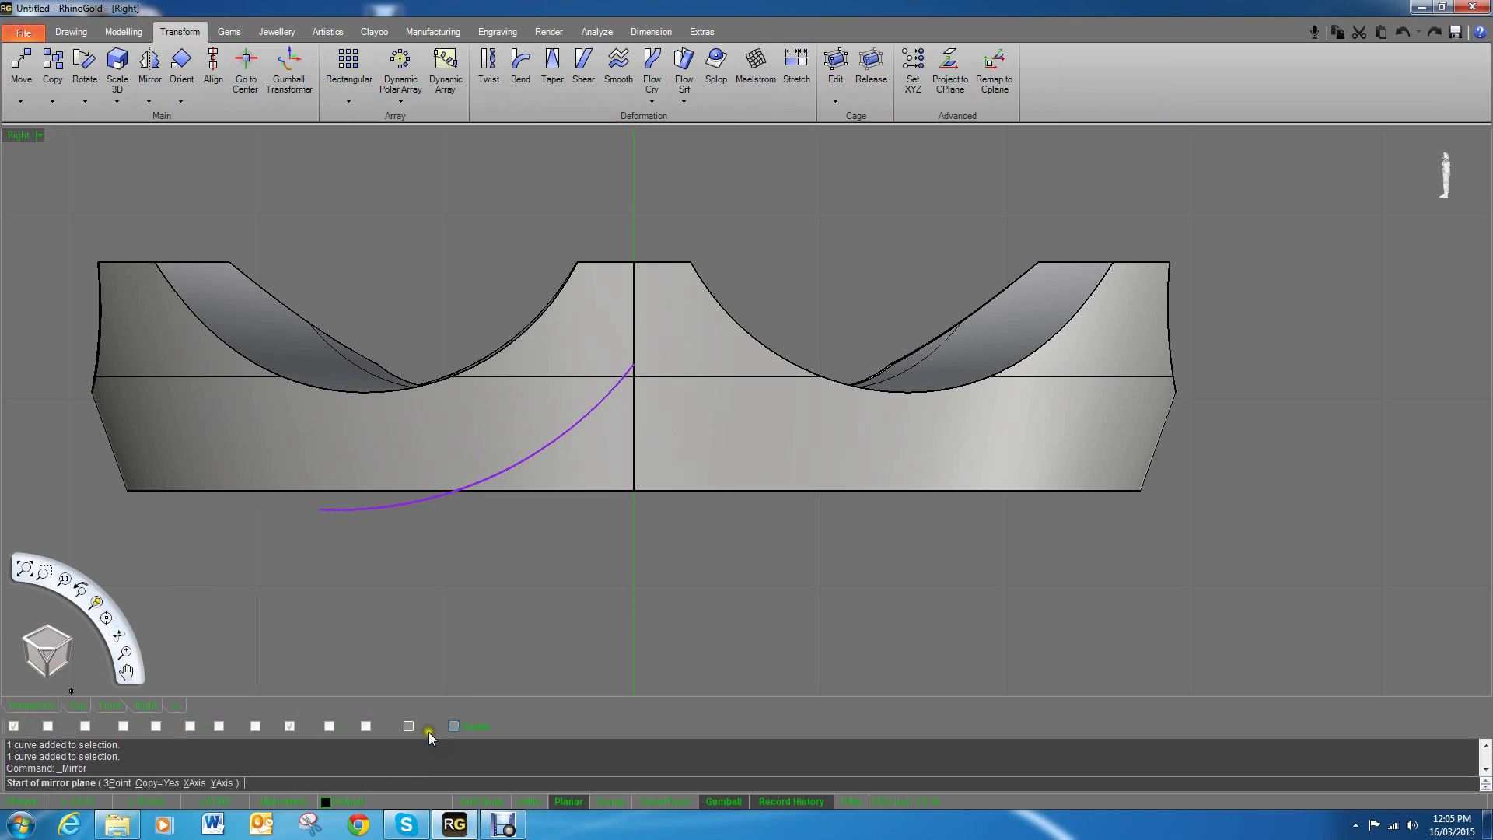
{"action": "left_click", "coordinate": [455, 724]}
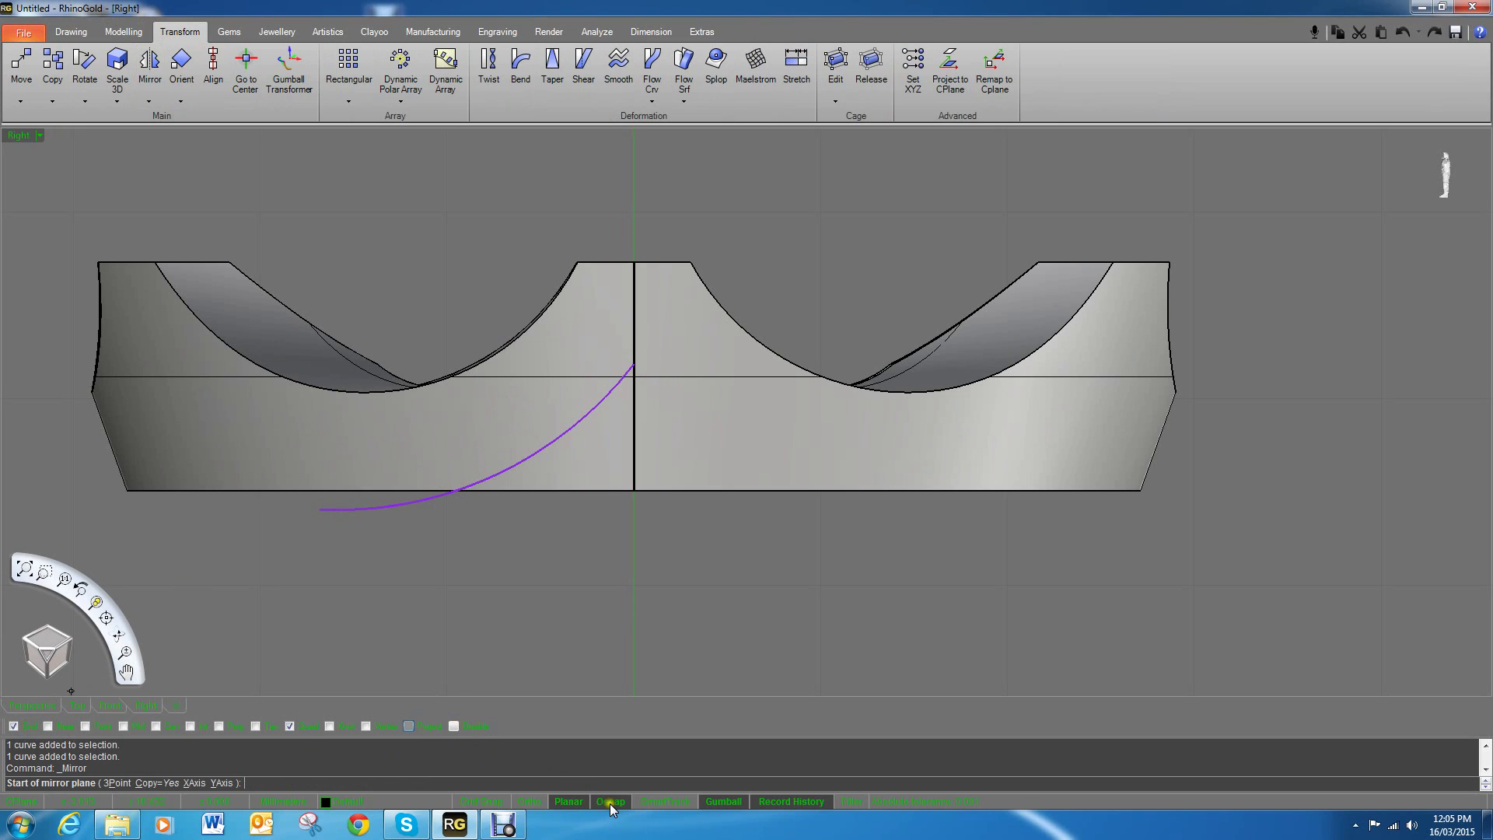
{"action": "left_click", "coordinate": [633, 363]}
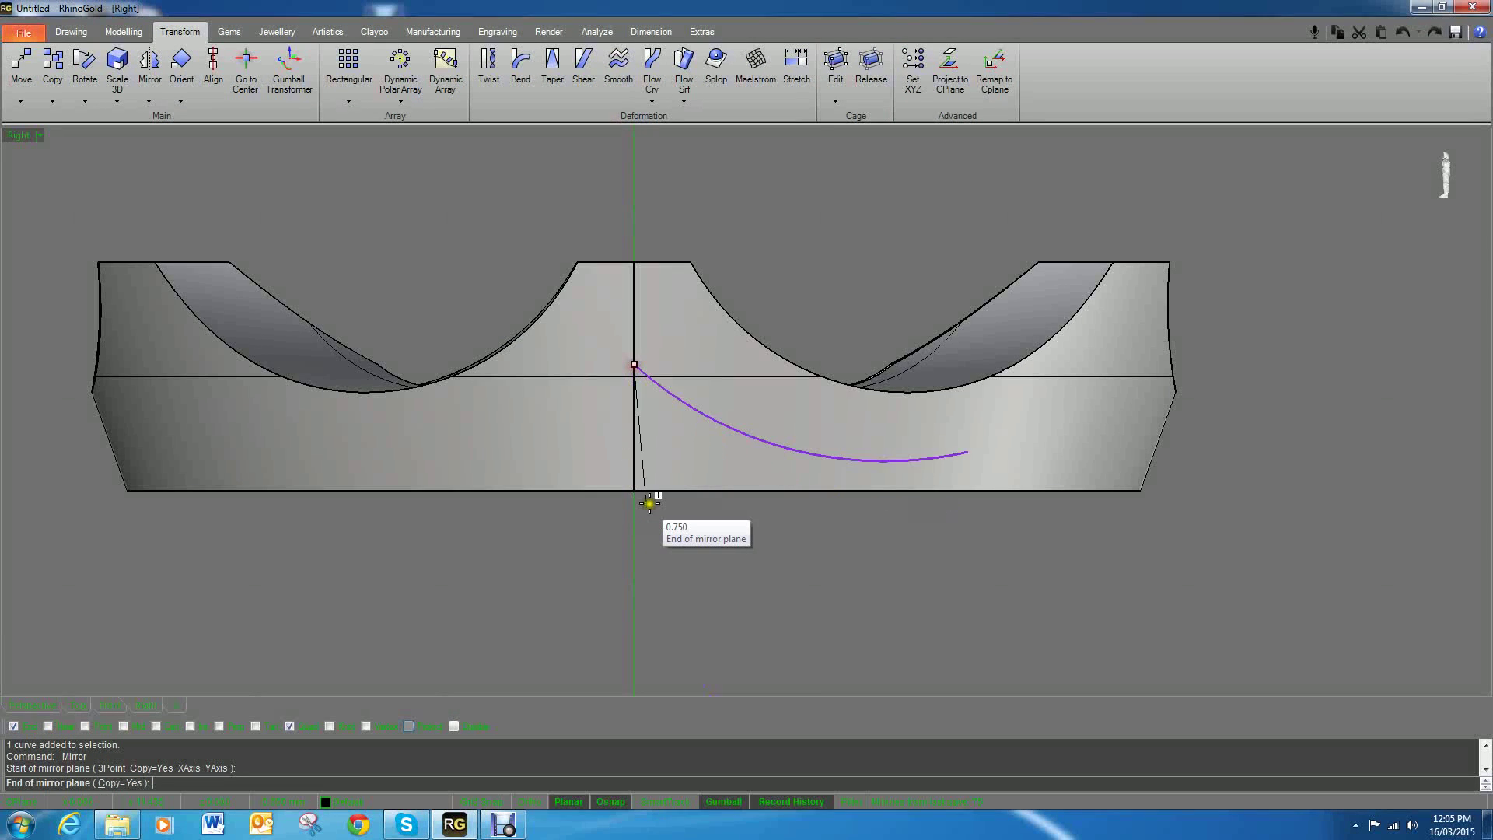
{"action": "left_click", "coordinate": [625, 524]}
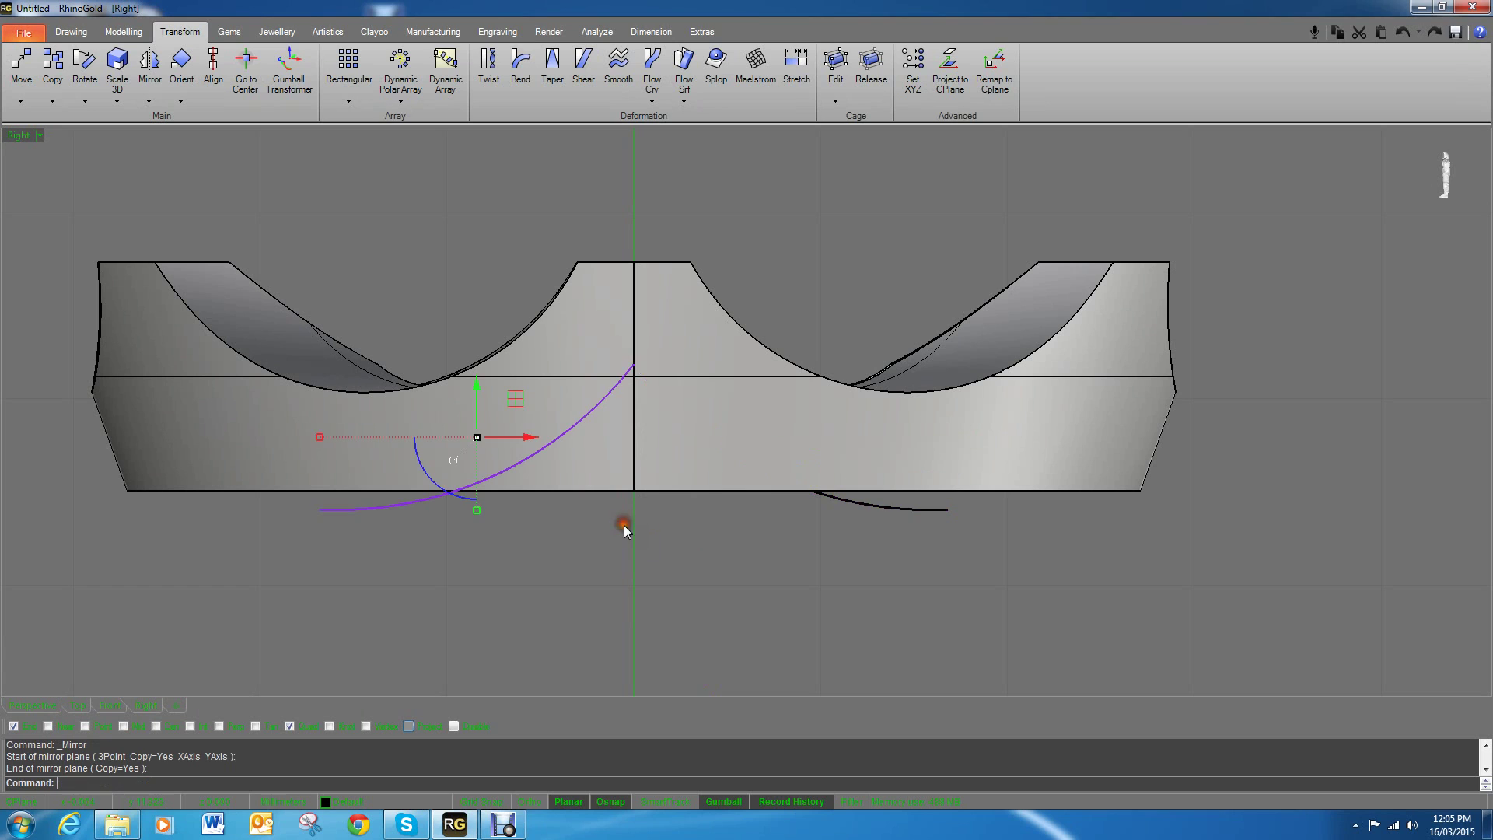
{"action": "left_click", "coordinate": [599, 528]}
{"action": "left_click", "coordinate": [70, 32]}
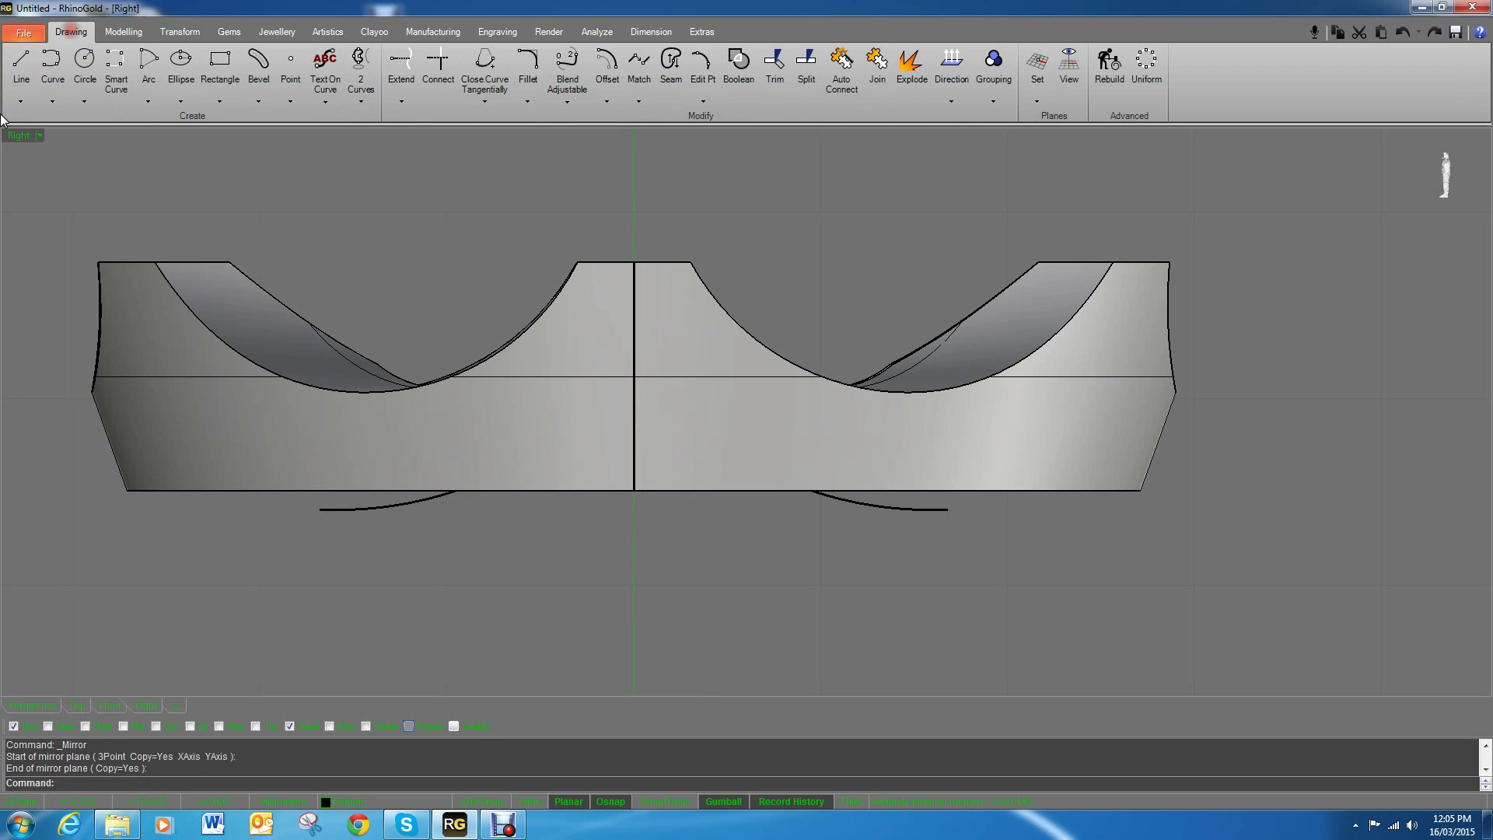
{"action": "left_click", "coordinate": [21, 64]}
{"action": "scroll", "coordinate": [371, 499], "scroll_direction": "up", "scroll_amount": 3}
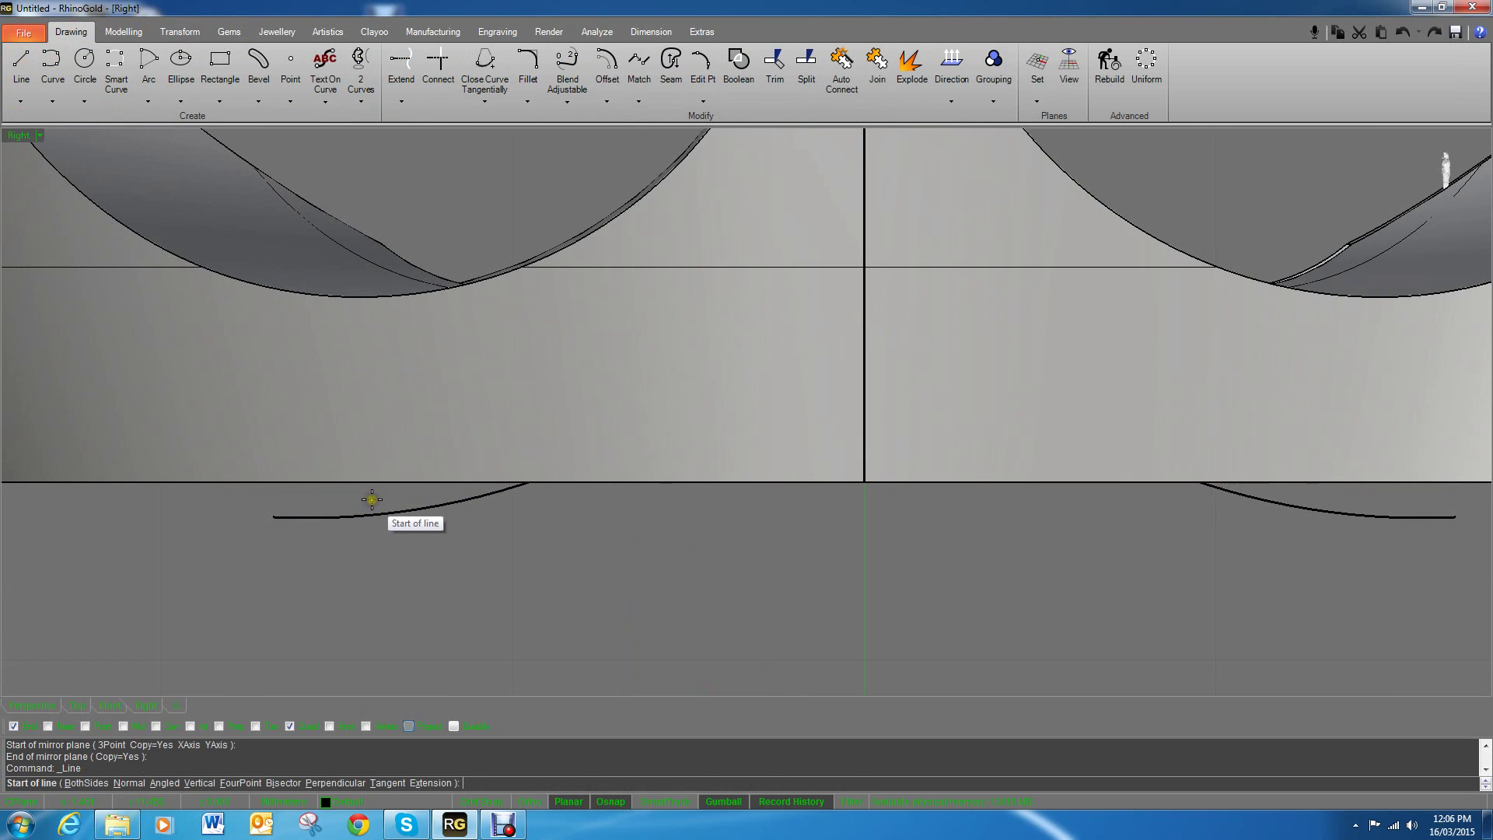
{"action": "left_click", "coordinate": [364, 510]}
{"action": "scroll", "coordinate": [770, 572], "scroll_direction": "down", "scroll_amount": 3}
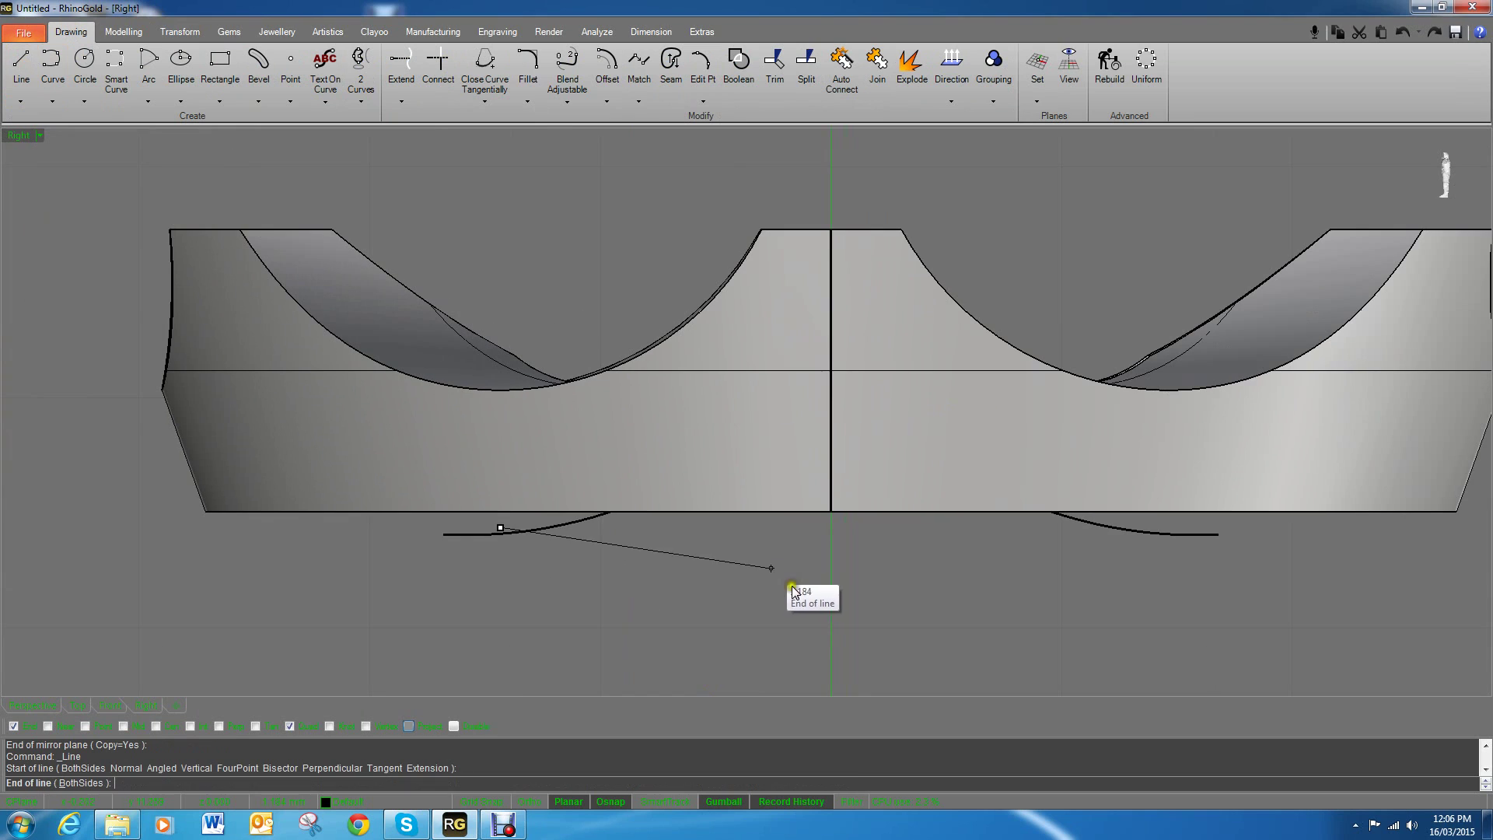
{"action": "right_click", "coordinate": [444, 609]}
Step: Draw a horizontal line just below the bezel's base, crossing both arcs near their lower ends
{"action": "right_click_drag", "start_coordinate": [739, 606], "coordinate": [424, 614]}
{"action": "right_click", "coordinate": [422, 610]}
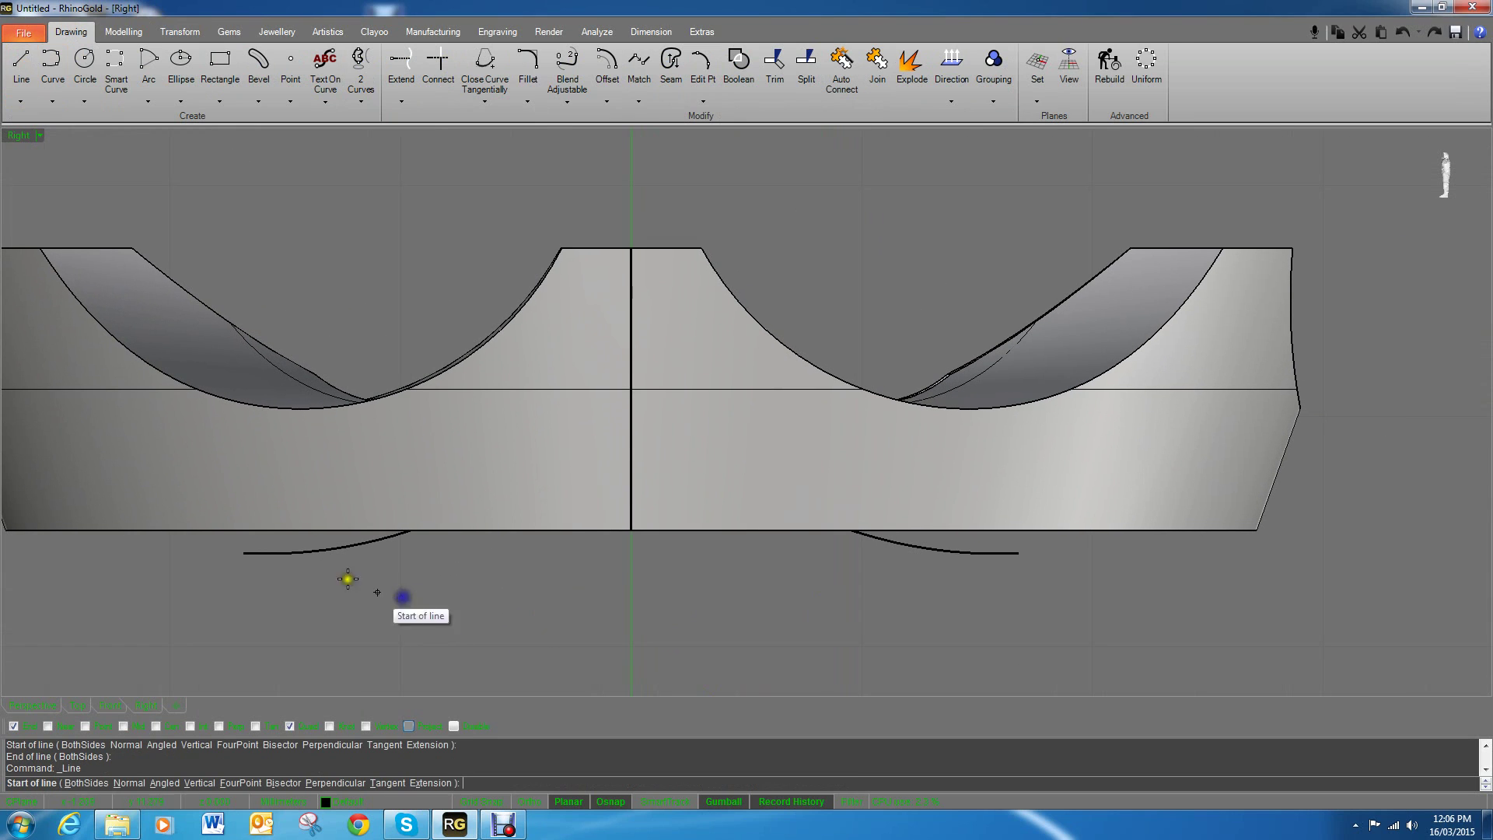
{"action": "left_click", "coordinate": [315, 539]}
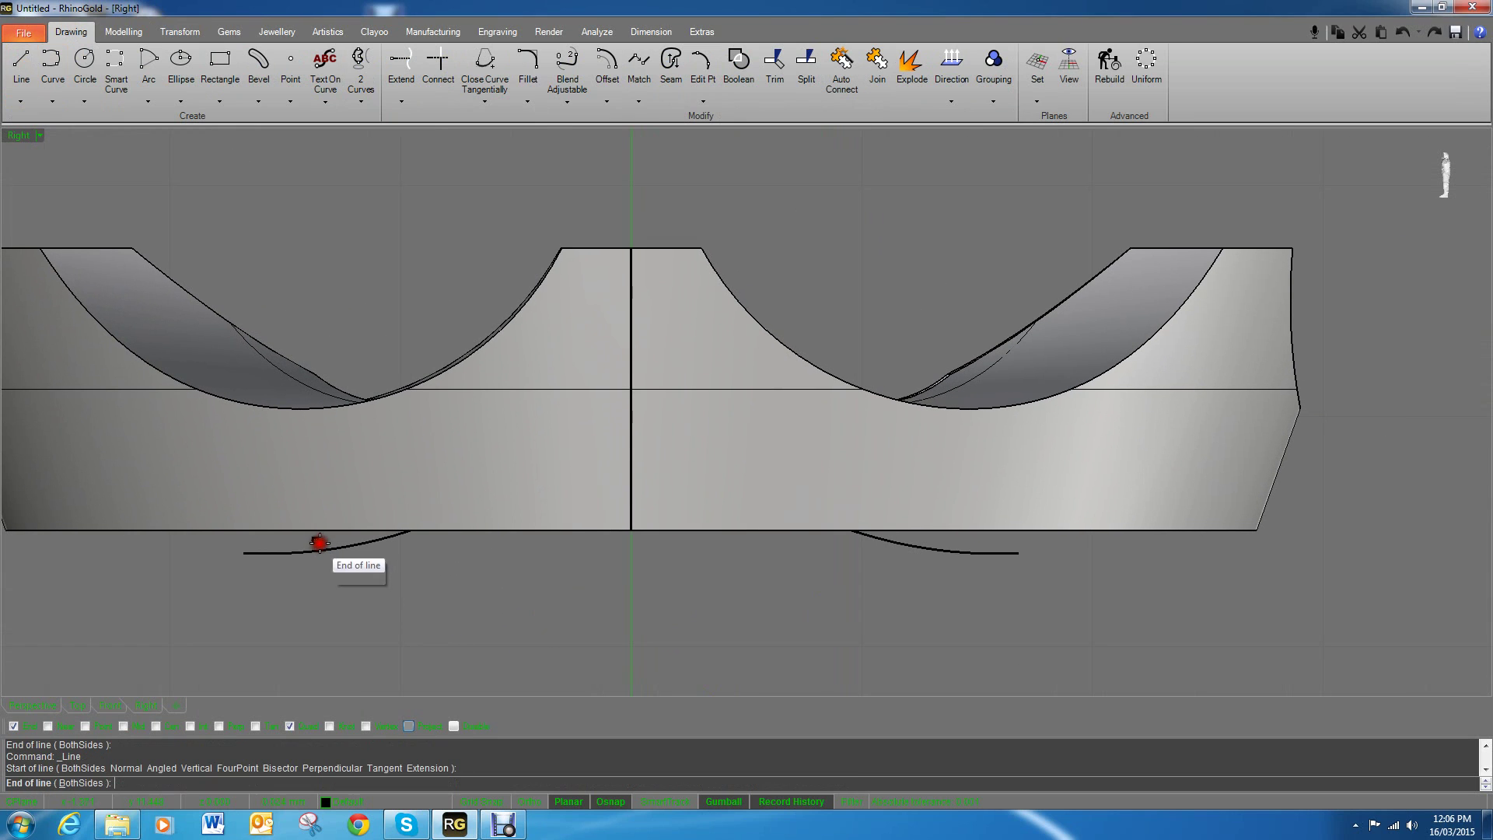
{"action": "left_click", "coordinate": [970, 542]}
Step: Trim the line and both arcs against each other, removing the ends that extend beyond their intersections
{"action": "left_click", "coordinate": [907, 542]}
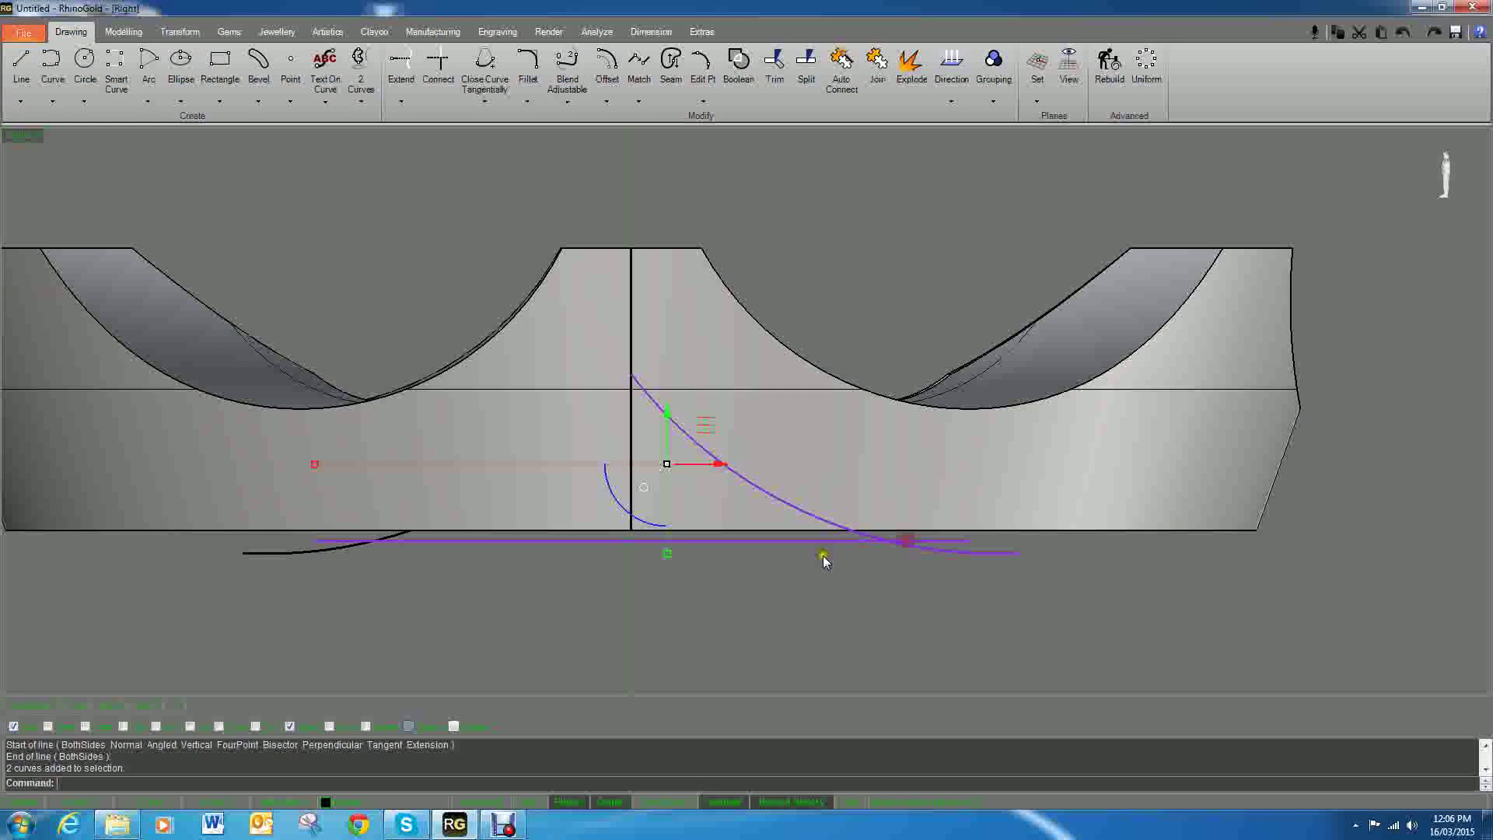
{"action": "left_click", "coordinate": [292, 549], "text": "shift"}
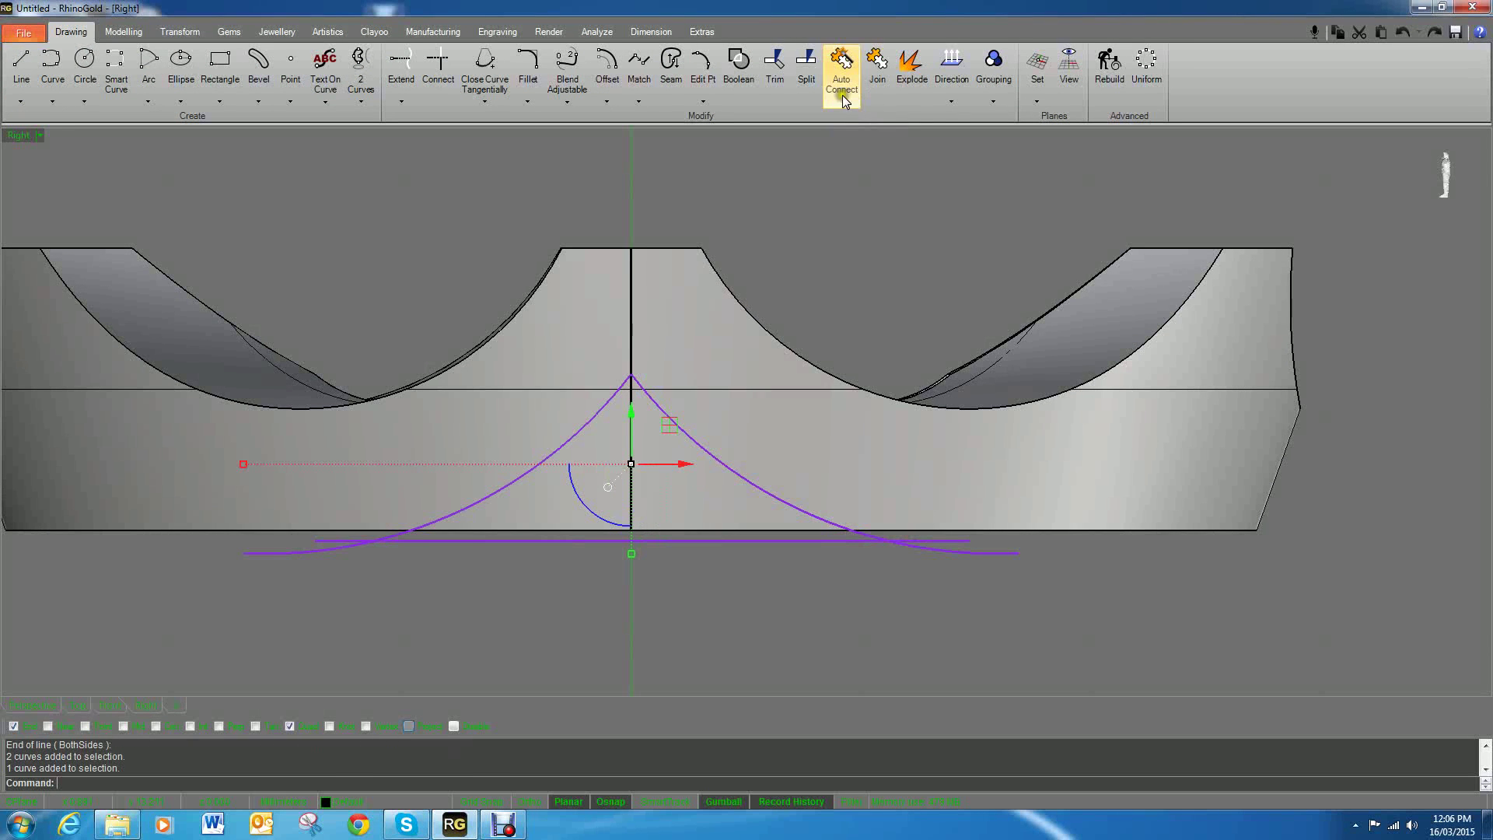
{"action": "left_click", "coordinate": [775, 70]}
{"action": "left_click", "coordinate": [933, 547]}
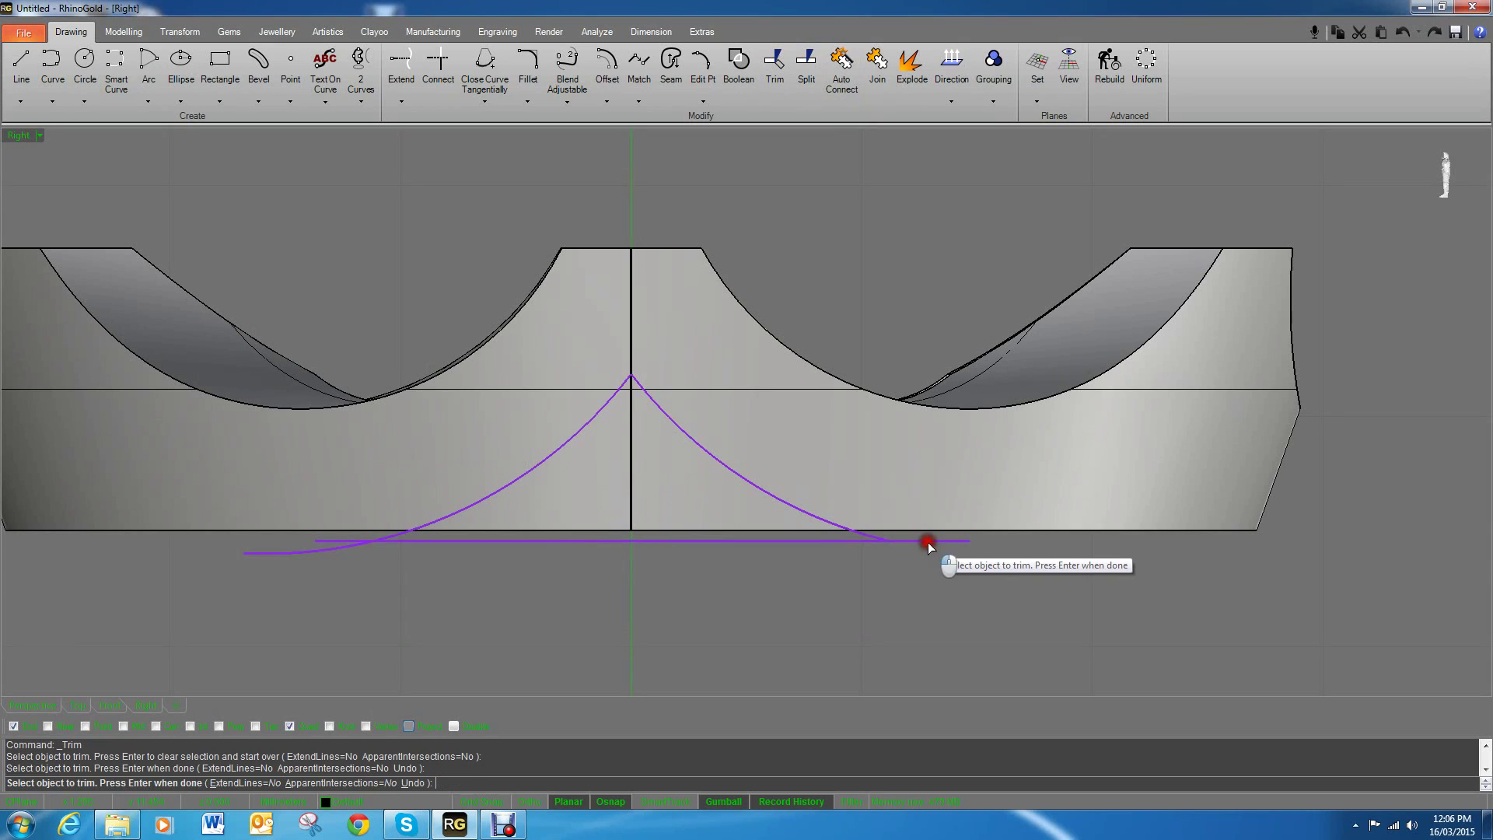
{"action": "left_click", "coordinate": [928, 543]}
{"action": "left_click", "coordinate": [315, 551]}
{"action": "left_click", "coordinate": [322, 543]}
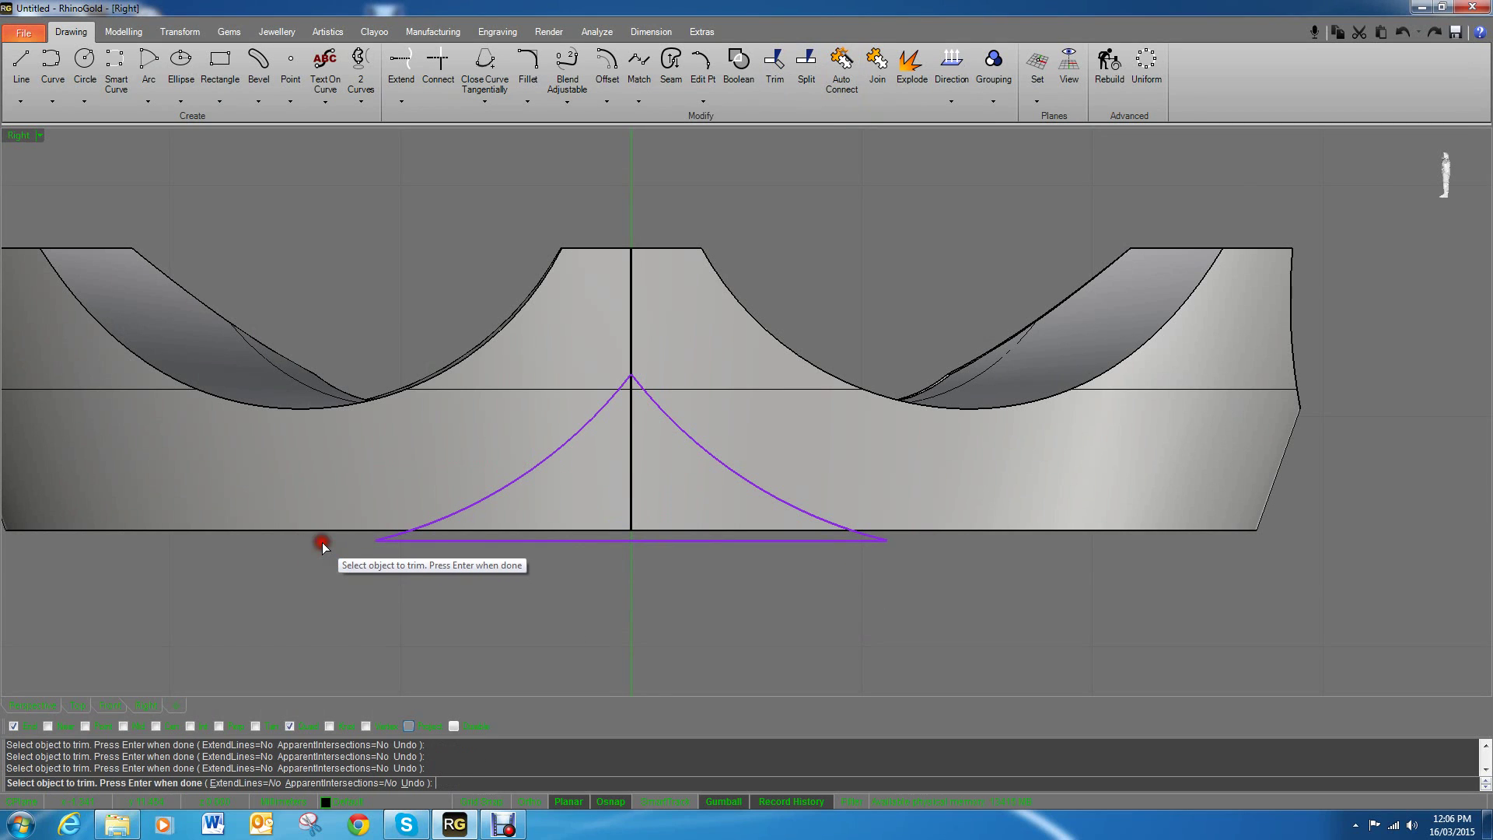
Step: Join the two arcs and the base line into one closed profile and select it
{"action": "scroll", "coordinate": [322, 543], "scroll_direction": "down", "scroll_amount": 3}
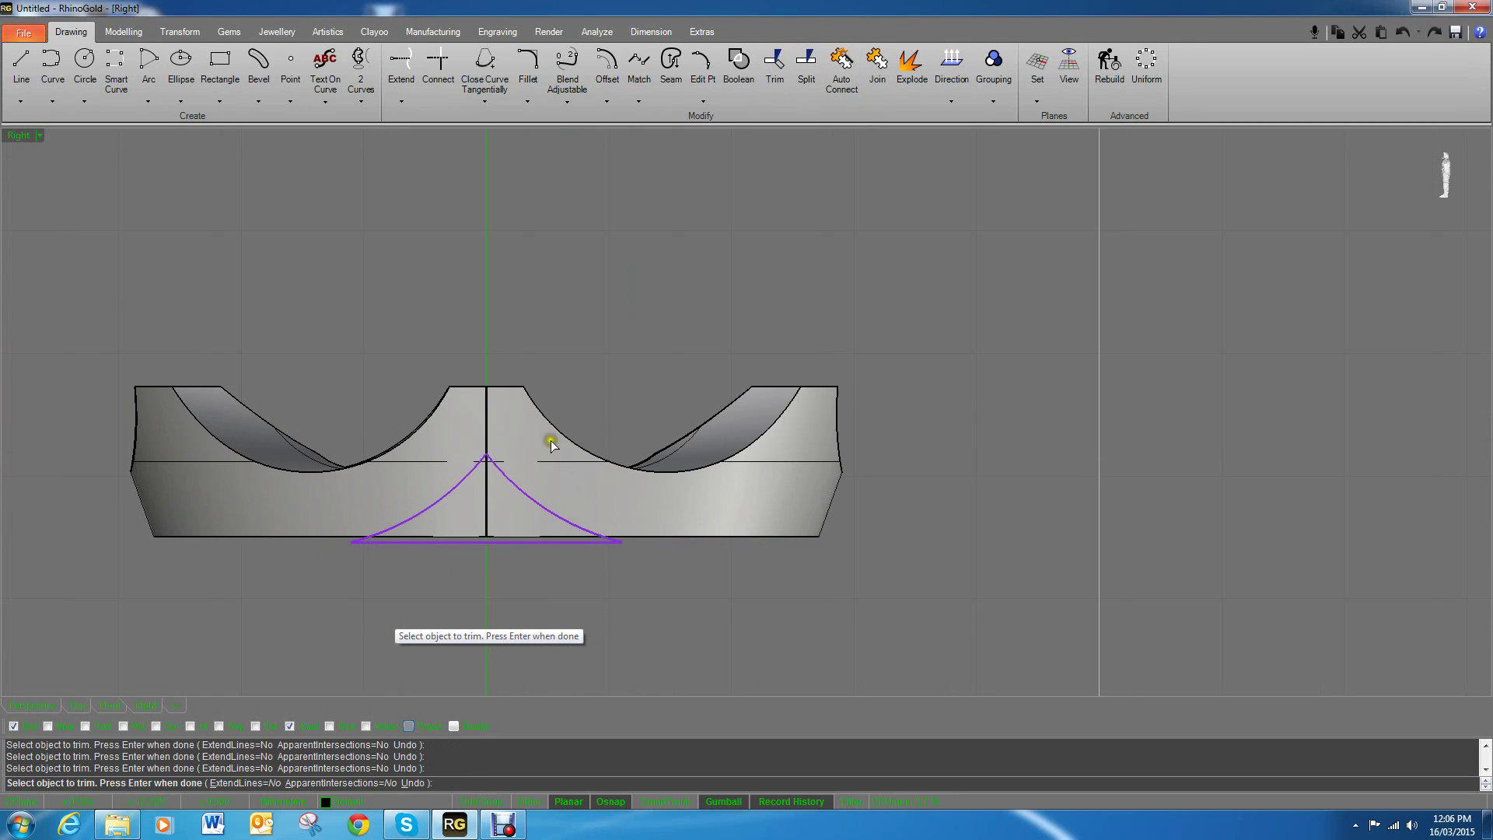
{"action": "left_click", "coordinate": [880, 70]}
{"action": "left_click", "coordinate": [775, 70]}
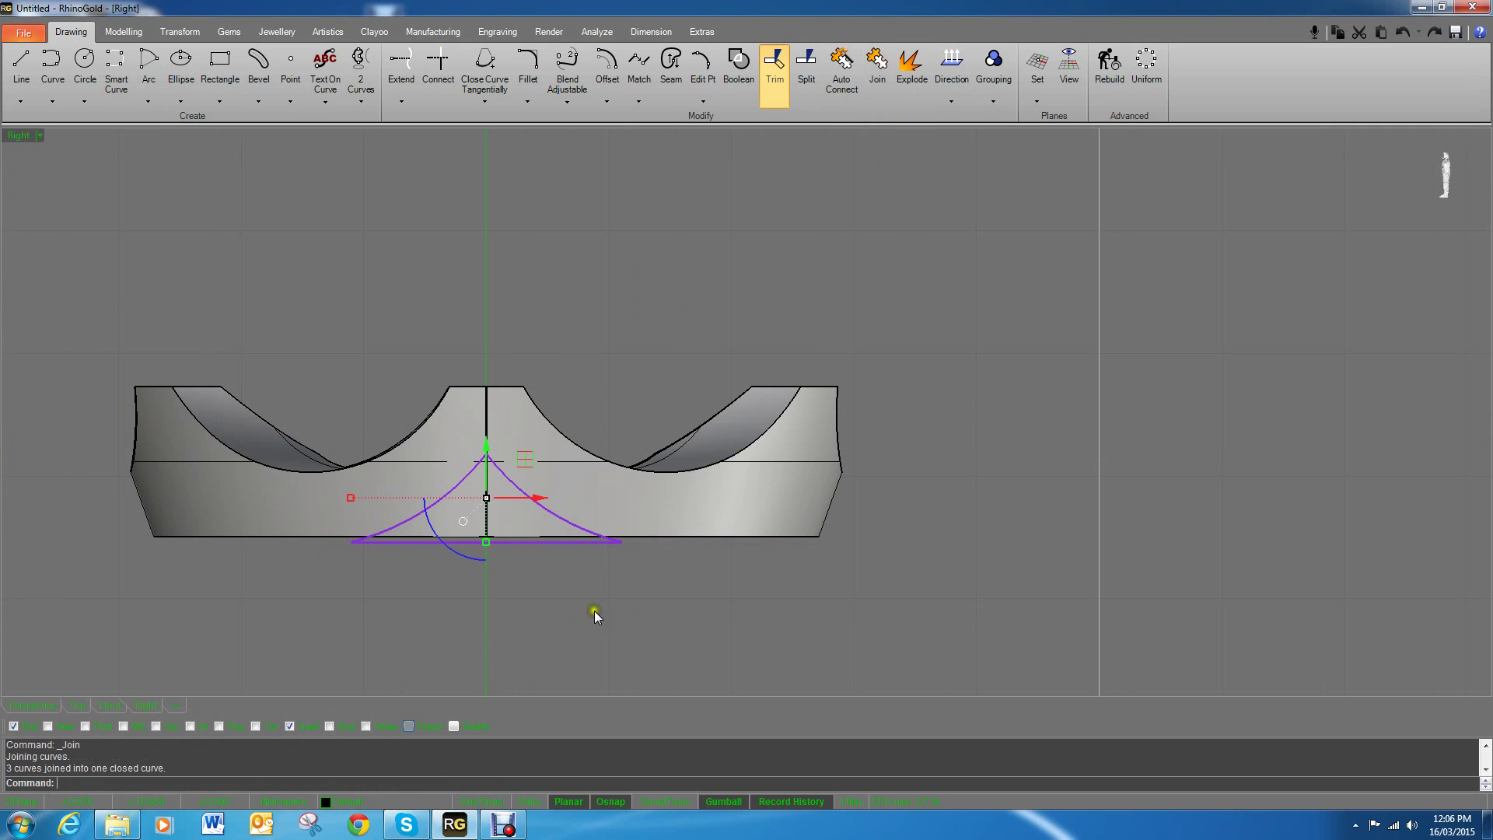
{"action": "left_click", "coordinate": [583, 546]}
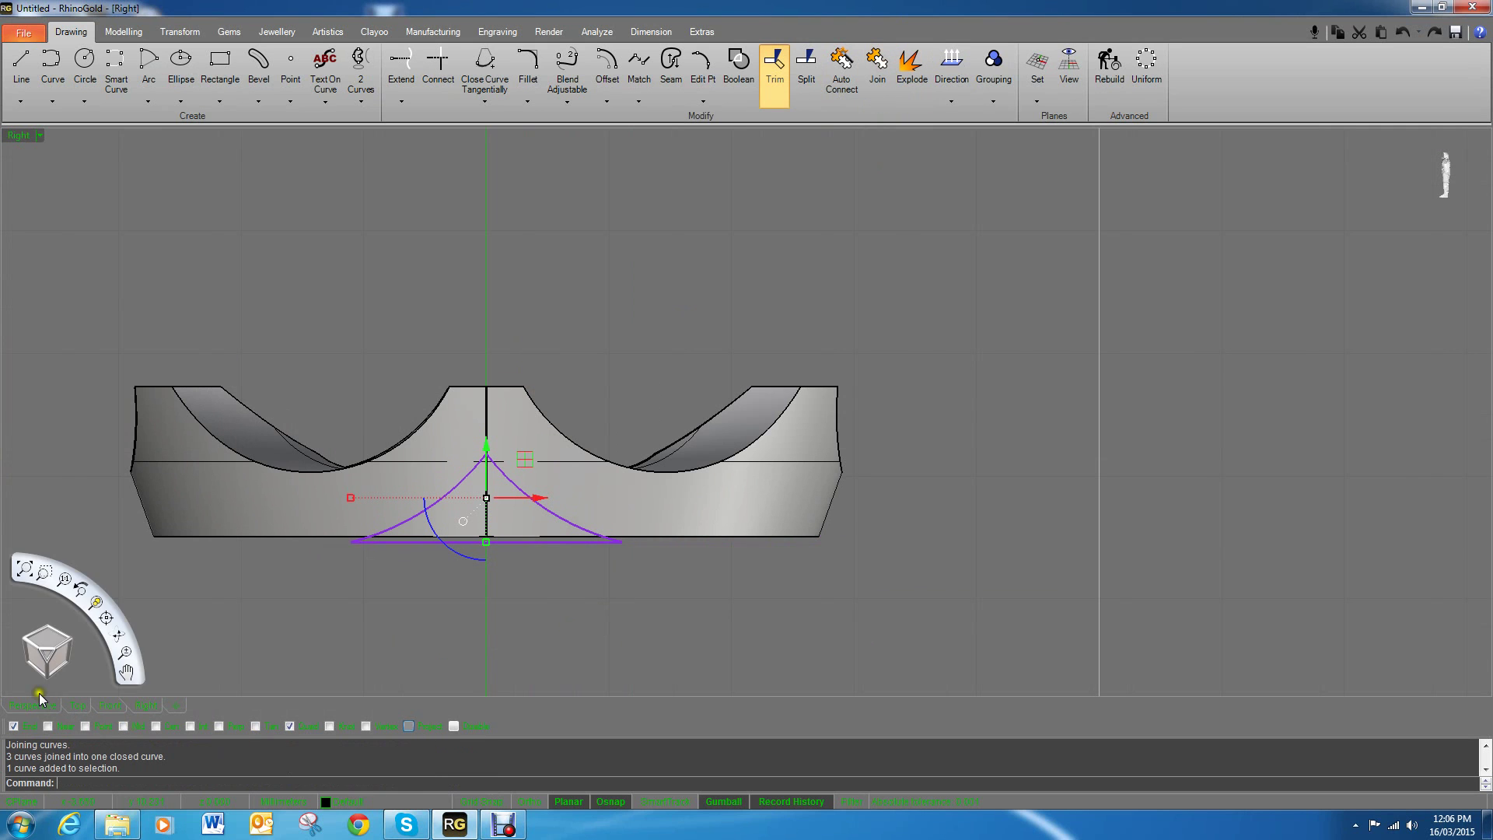
Step: In the Perspective view, move the closed profile from the bezel's centre toward the inner wall beneath one prong, keeping it inside the ring
{"action": "left_click", "coordinate": [28, 704]}
{"action": "right_click_drag", "start_coordinate": [687, 461], "coordinate": [481, 405]}
{"action": "right_click_drag", "start_coordinate": [554, 372], "coordinate": [746, 483]}
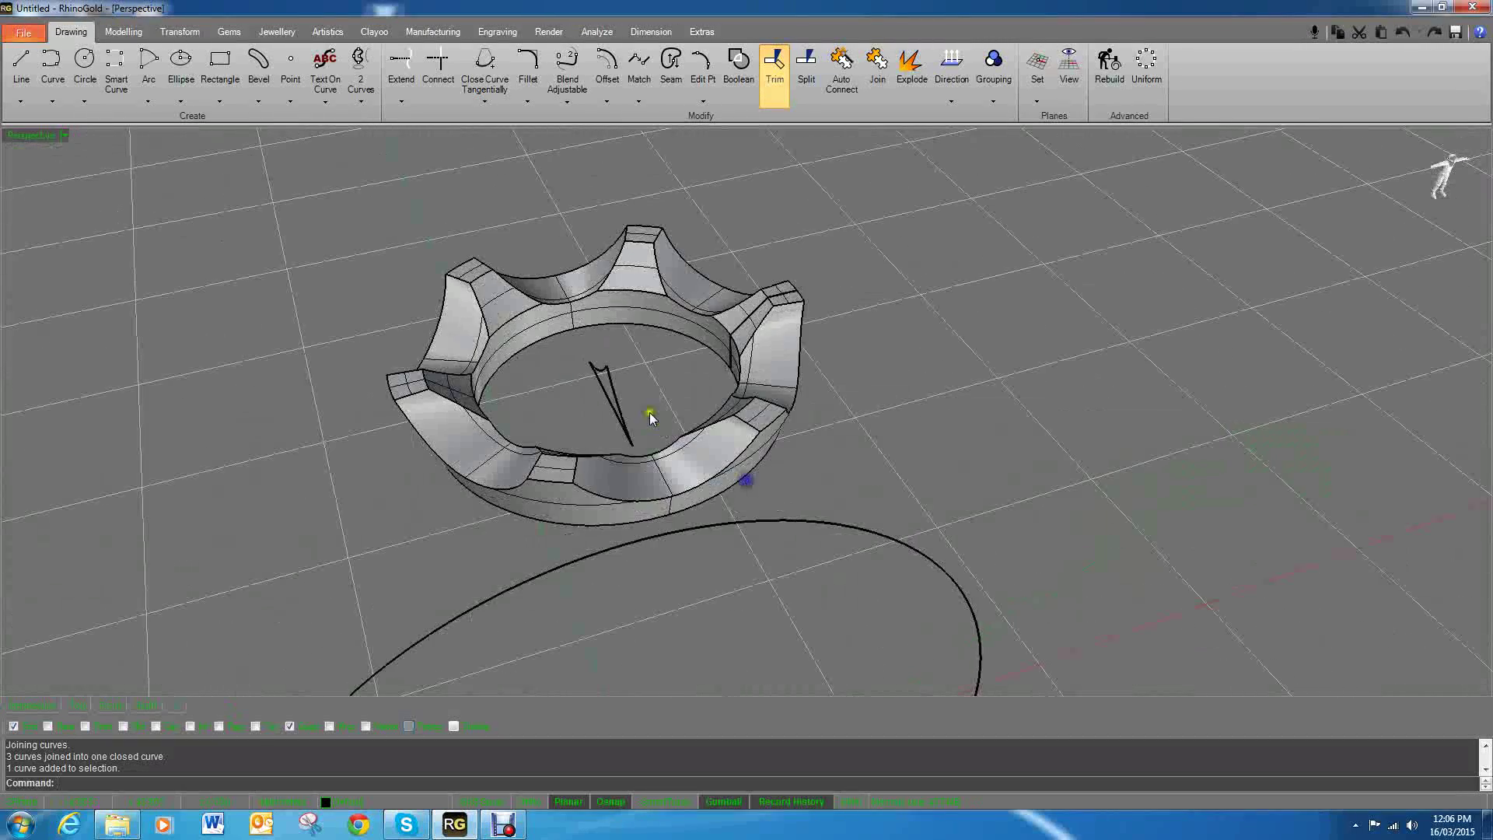
{"action": "scroll", "coordinate": [648, 409], "scroll_direction": "up", "scroll_amount": 7}
{"action": "left_click", "coordinate": [584, 399]}
{"action": "scroll", "coordinate": [626, 412], "scroll_direction": "down", "scroll_amount": 5}
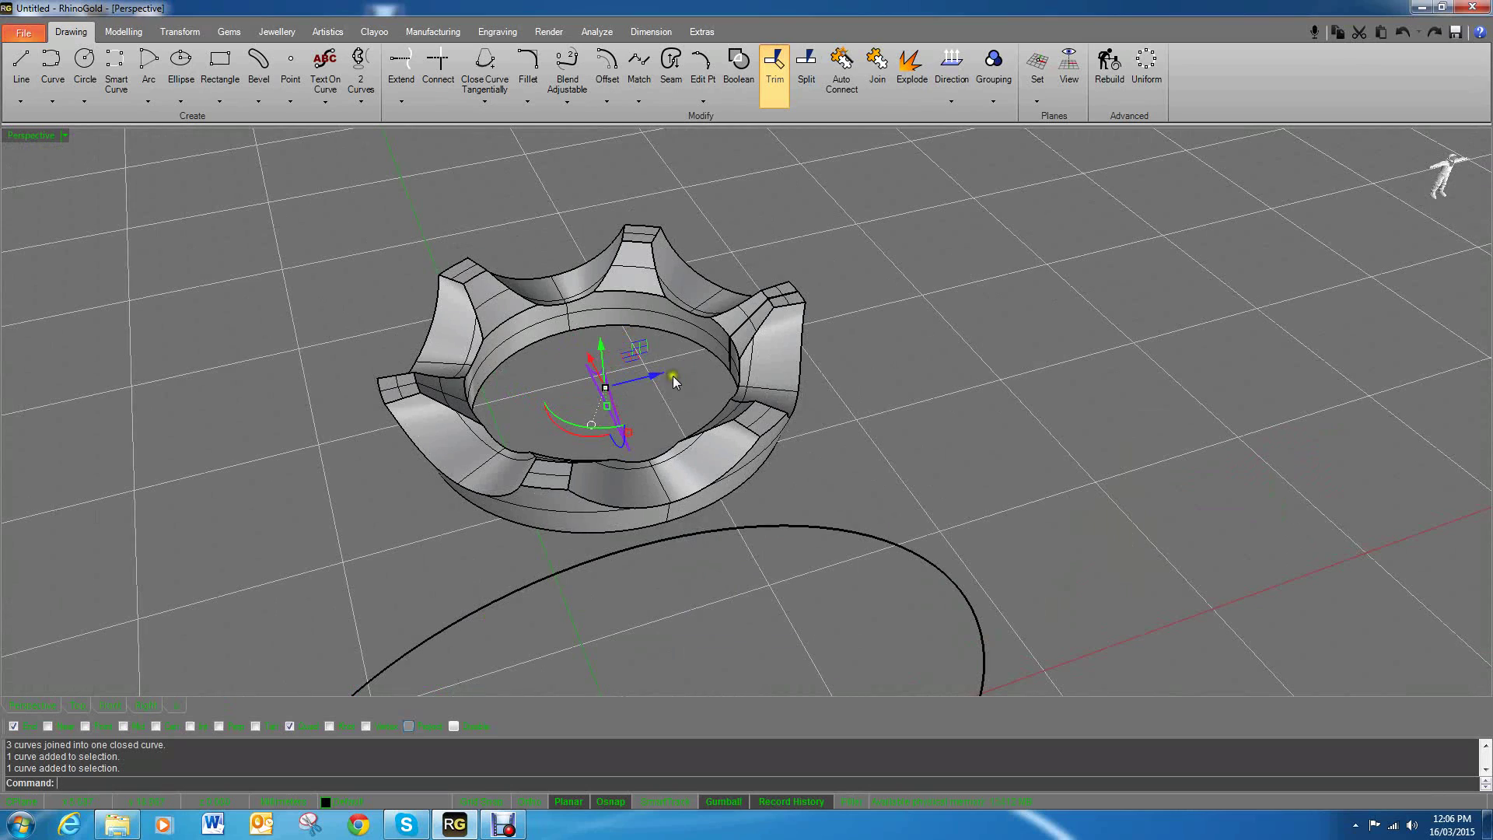
{"action": "left_click_drag", "start_coordinate": [674, 375], "coordinate": [716, 363]}
{"action": "mouse_move", "coordinate": [786, 381]}
{"action": "right_mouse_down"}
{"action": "mouse_move", "coordinate": [844, 398]}
{"action": "mouse_move", "coordinate": [827, 459]}
{"action": "mouse_move", "coordinate": [793, 432]}
{"action": "right_mouse_up"}
Step: Extrude the closed profile as a solid outward through the bezel wall until it projects past the outer side
{"action": "left_click", "coordinate": [123, 32]}
{"action": "left_click", "coordinate": [165, 35]}
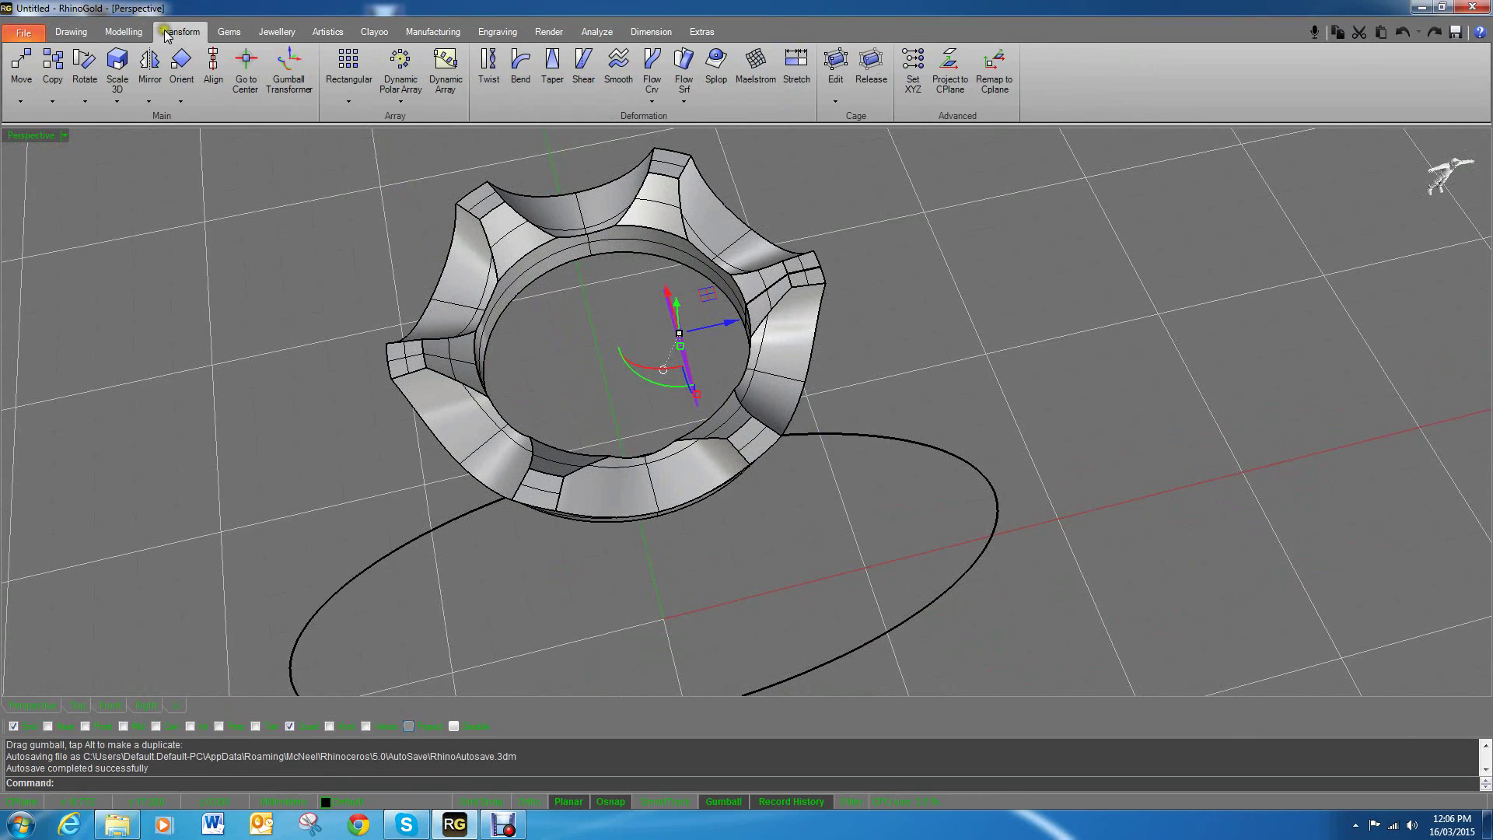
{"action": "scroll", "coordinate": [165, 35], "scroll_direction": "down", "scroll_amount": 1}
{"action": "scroll", "coordinate": [172, 31], "scroll_direction": "up", "scroll_amount": 1}
{"action": "scroll", "coordinate": [140, 25], "scroll_direction": "up", "scroll_amount": 1}
{"action": "scroll", "coordinate": [144, 31], "scroll_direction": "down", "scroll_amount": 1}
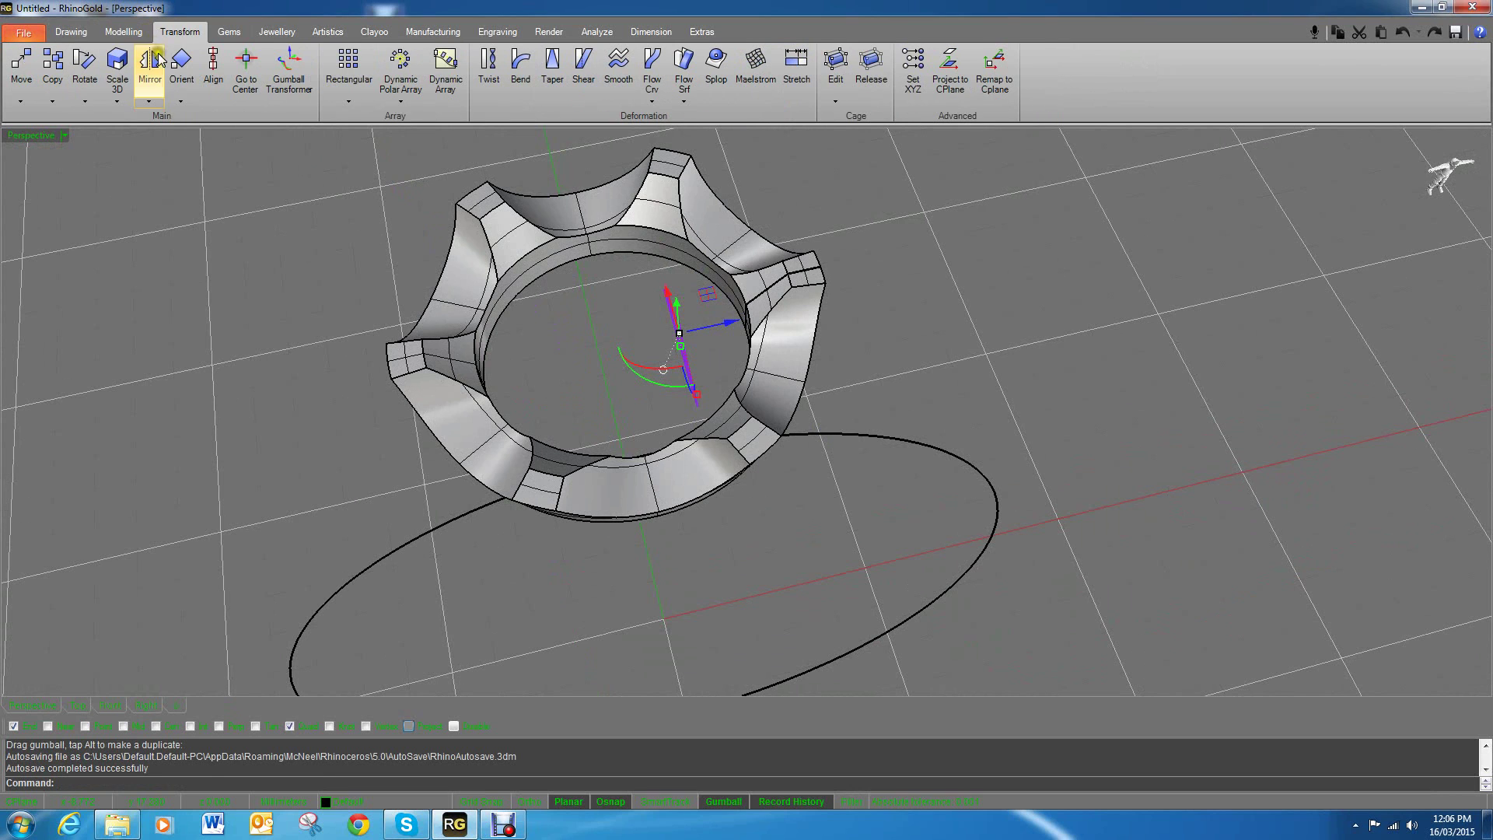
{"action": "scroll", "coordinate": [157, 59], "scroll_direction": "up", "scroll_amount": 1}
{"action": "left_click", "coordinate": [256, 60]}
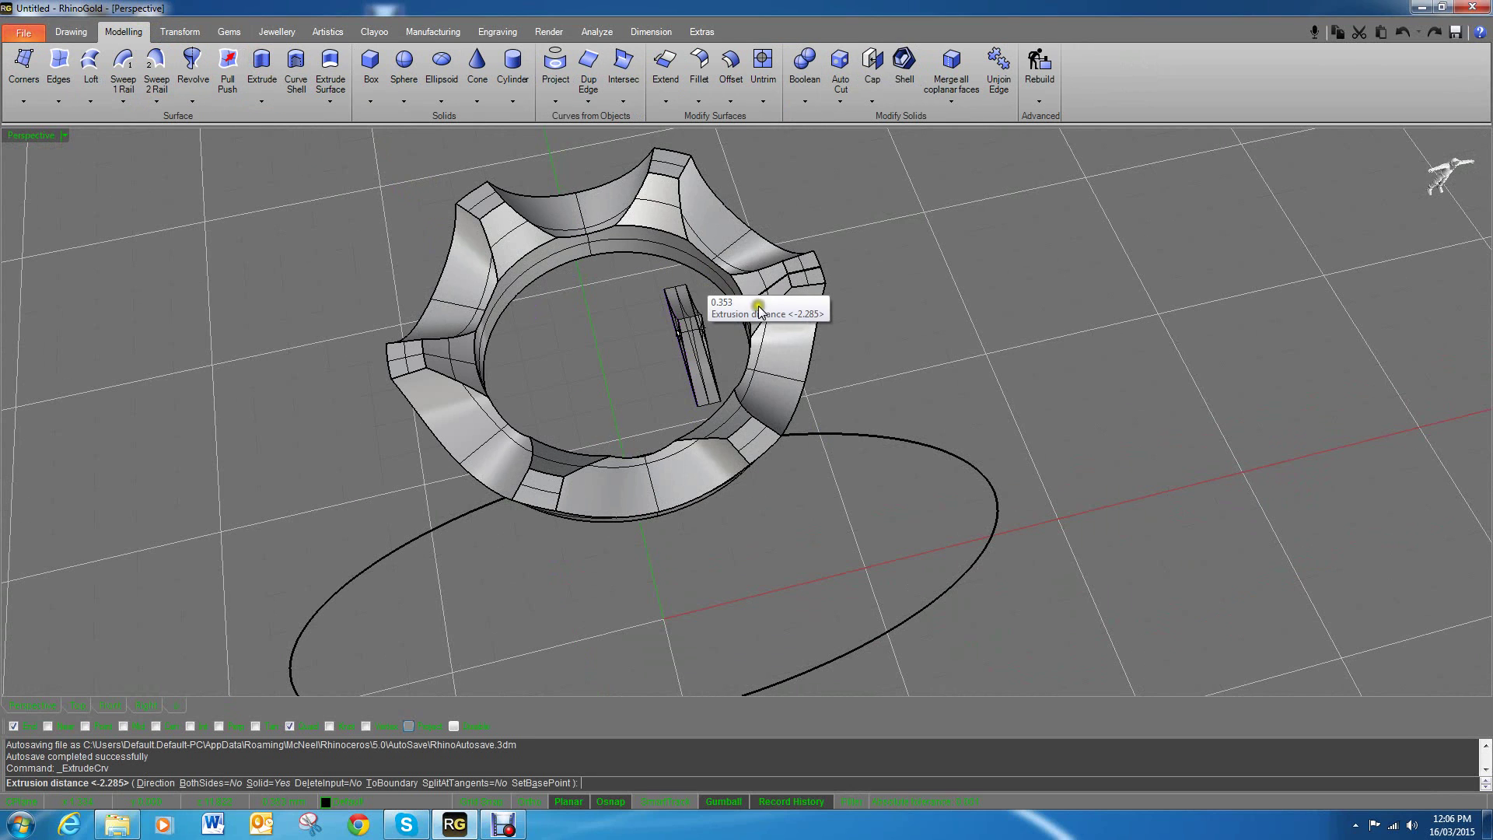
{"action": "left_click", "coordinate": [855, 304]}
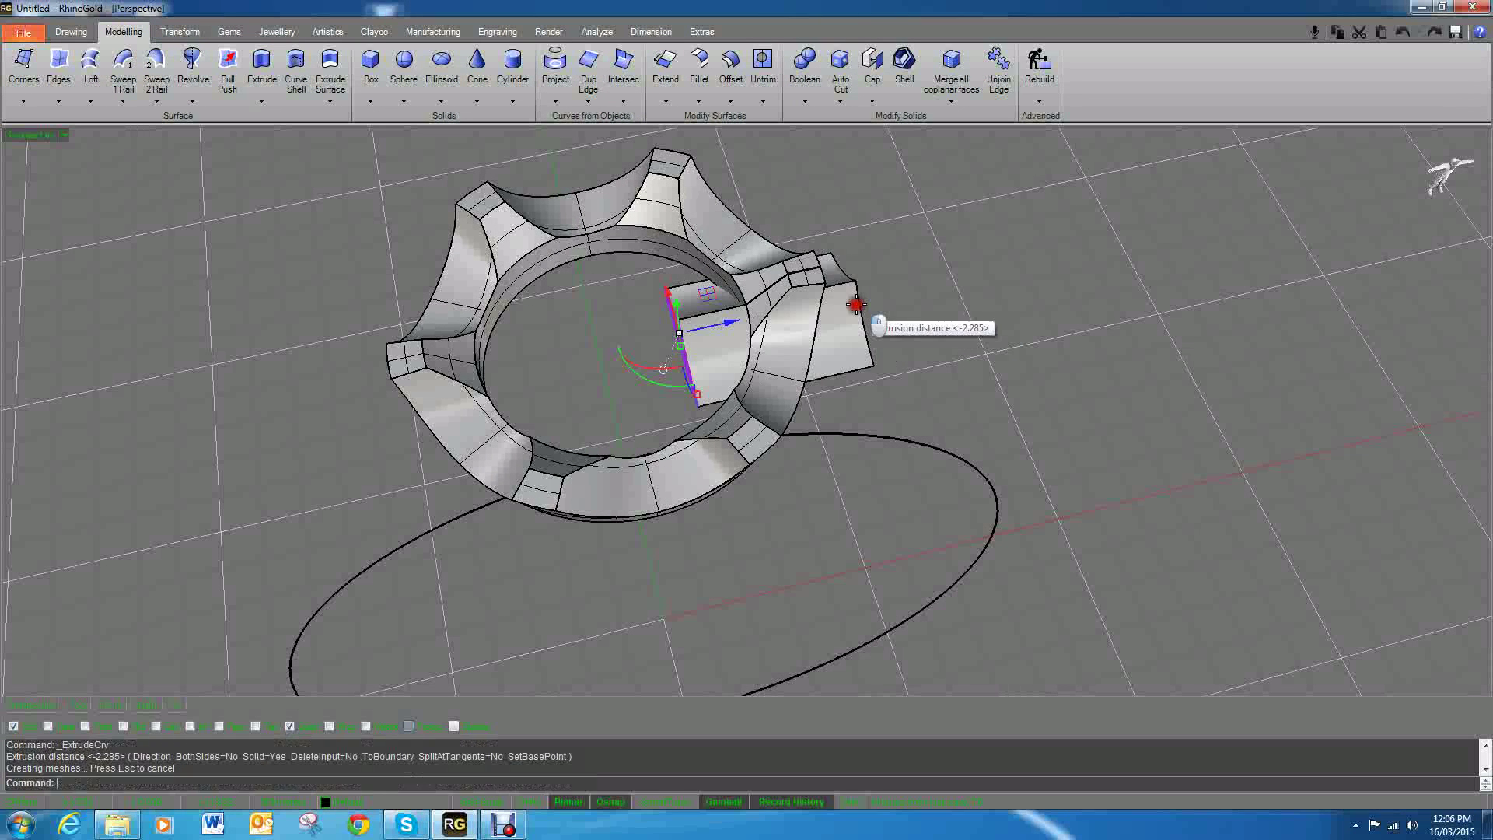
Step: Raise the extruded cutter very slightly beneath the prong, then deselect it
{"action": "right_click_drag", "start_coordinate": [717, 468], "coordinate": [903, 469]}
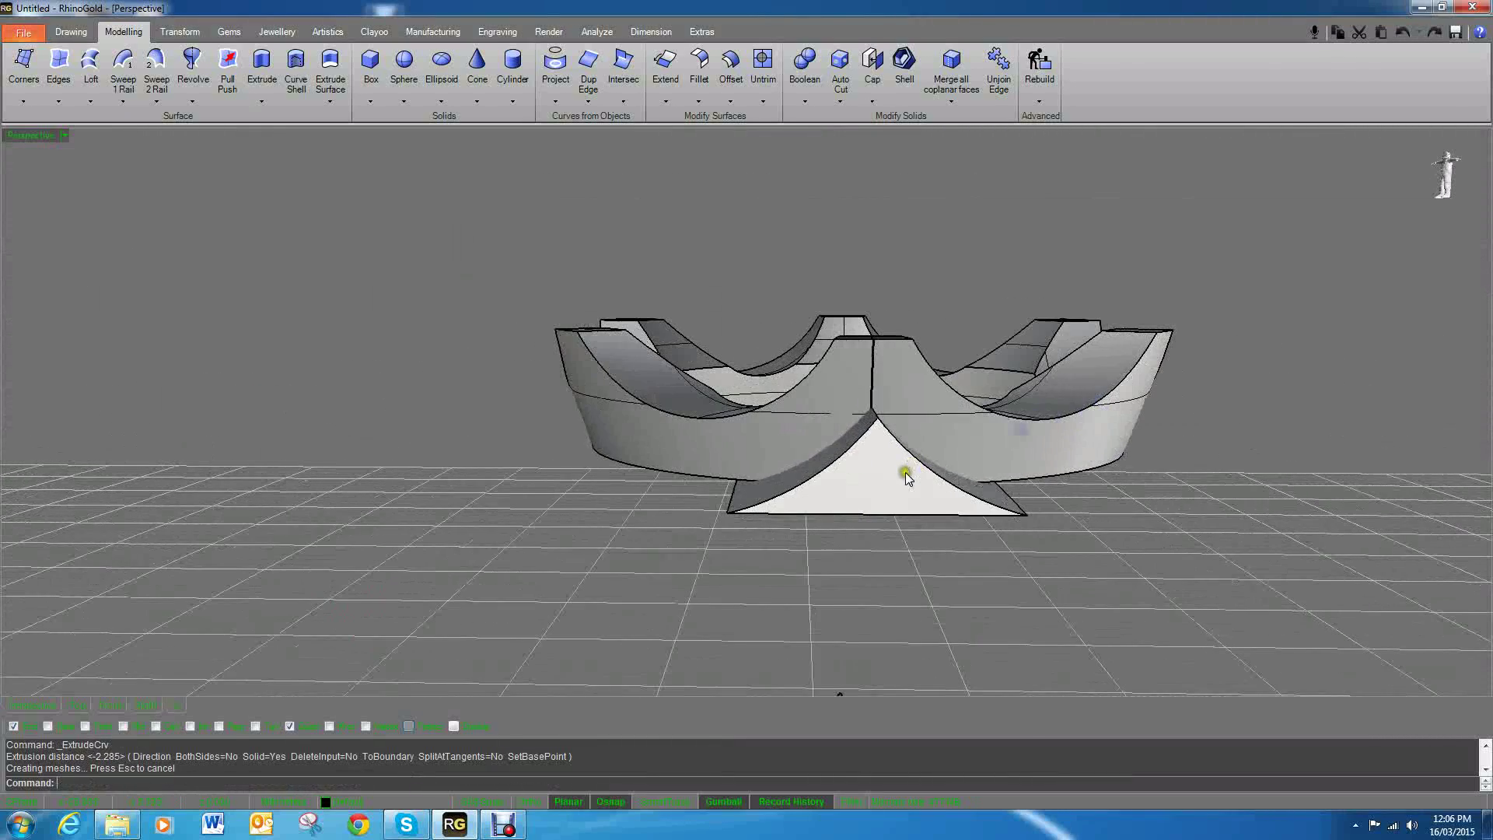
{"action": "left_click", "coordinate": [887, 488]}
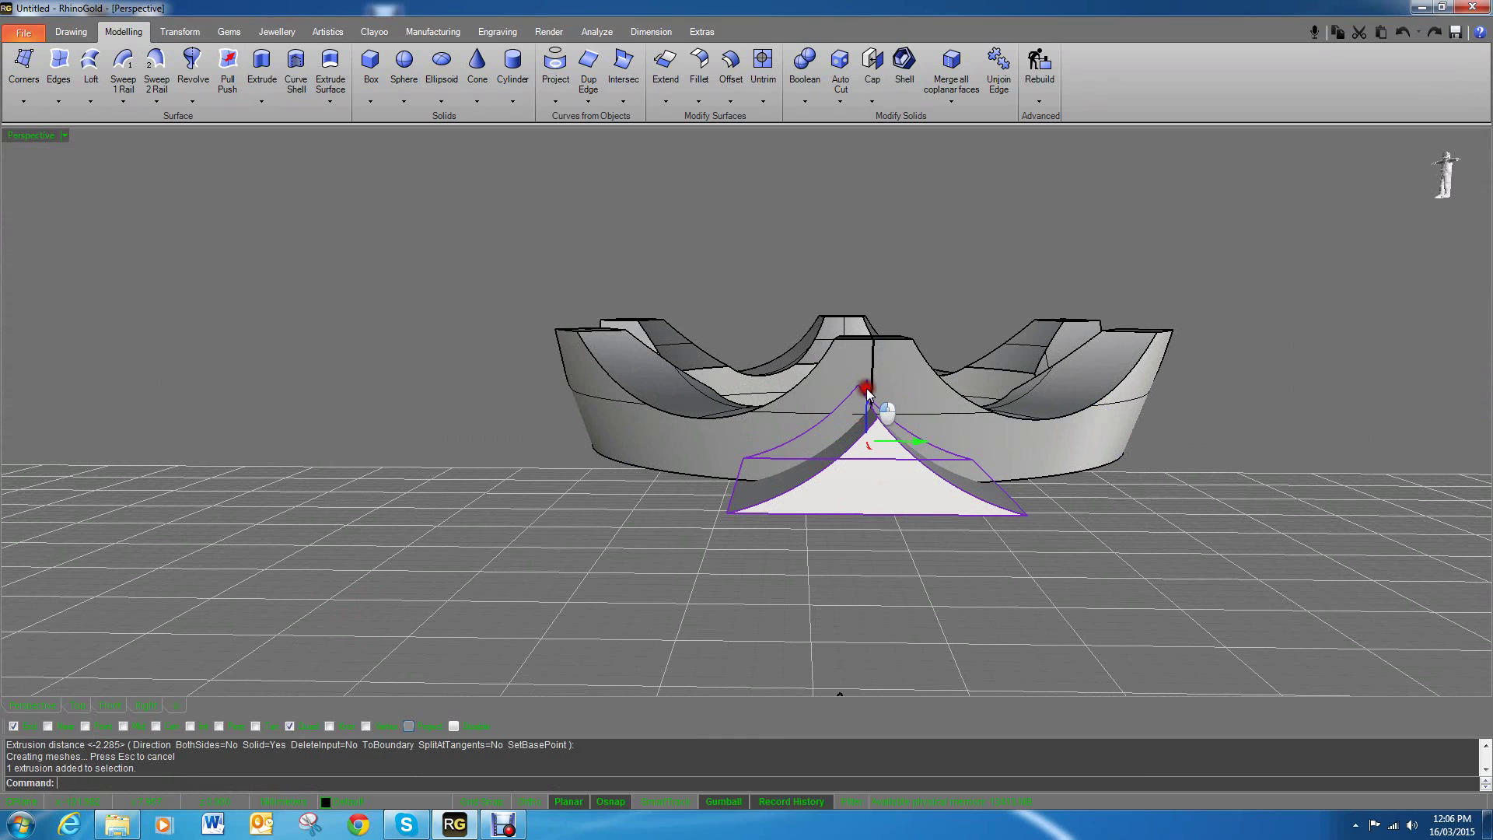
{"action": "left_click_drag", "start_coordinate": [868, 393], "coordinate": [868, 393]}
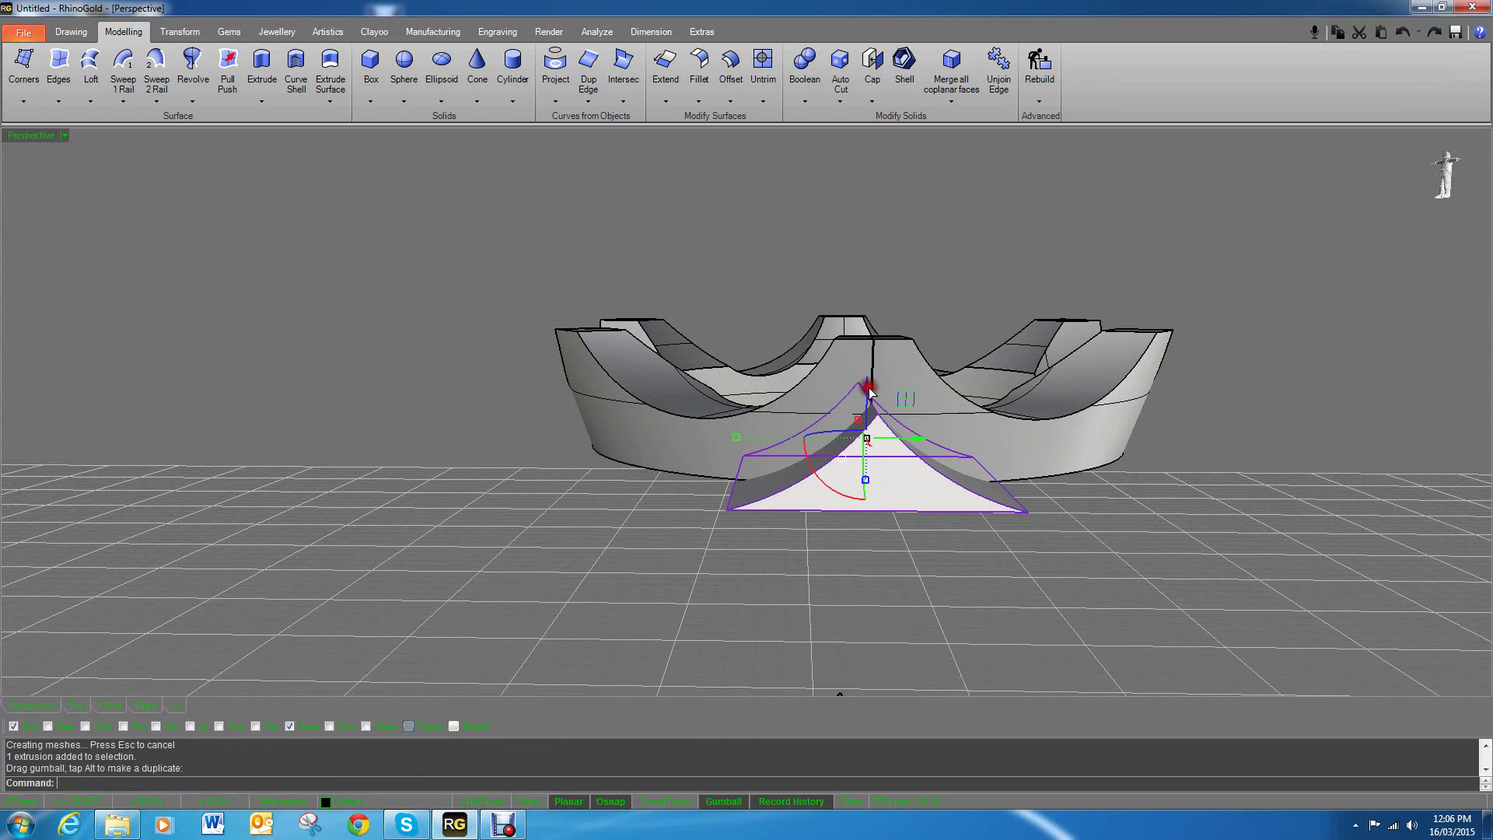
{"action": "left_click", "coordinate": [884, 269]}
Step: Delete the leftover closed profile curve at the cutter's inner end
{"action": "right_click_drag", "start_coordinate": [866, 367], "coordinate": [423, 407]}
{"action": "scroll", "coordinate": [643, 470], "scroll_direction": "up", "scroll_amount": 5}
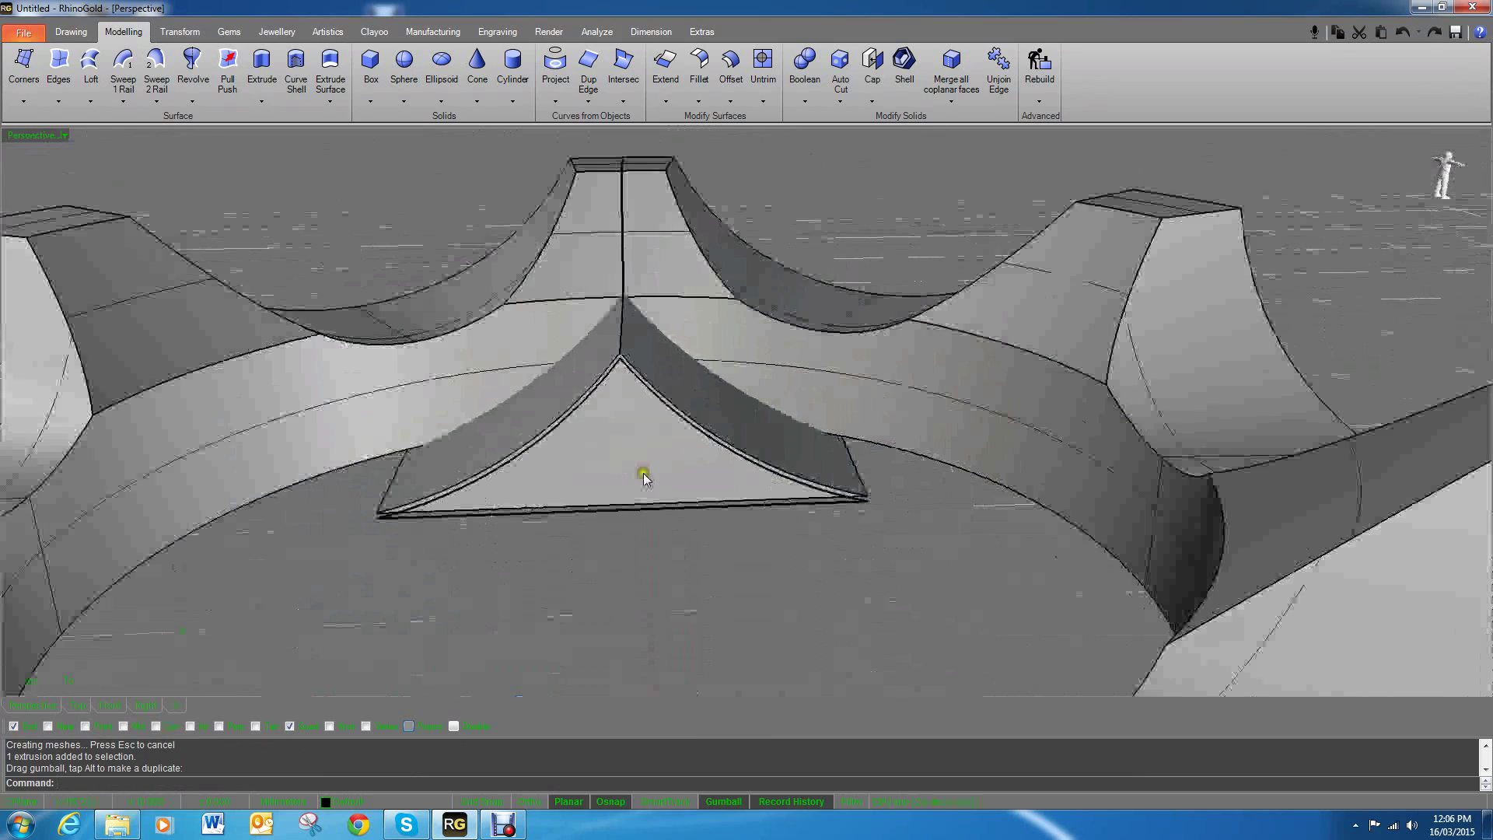
{"action": "left_click", "coordinate": [697, 434]}
{"action": "key", "text": "Delete"}
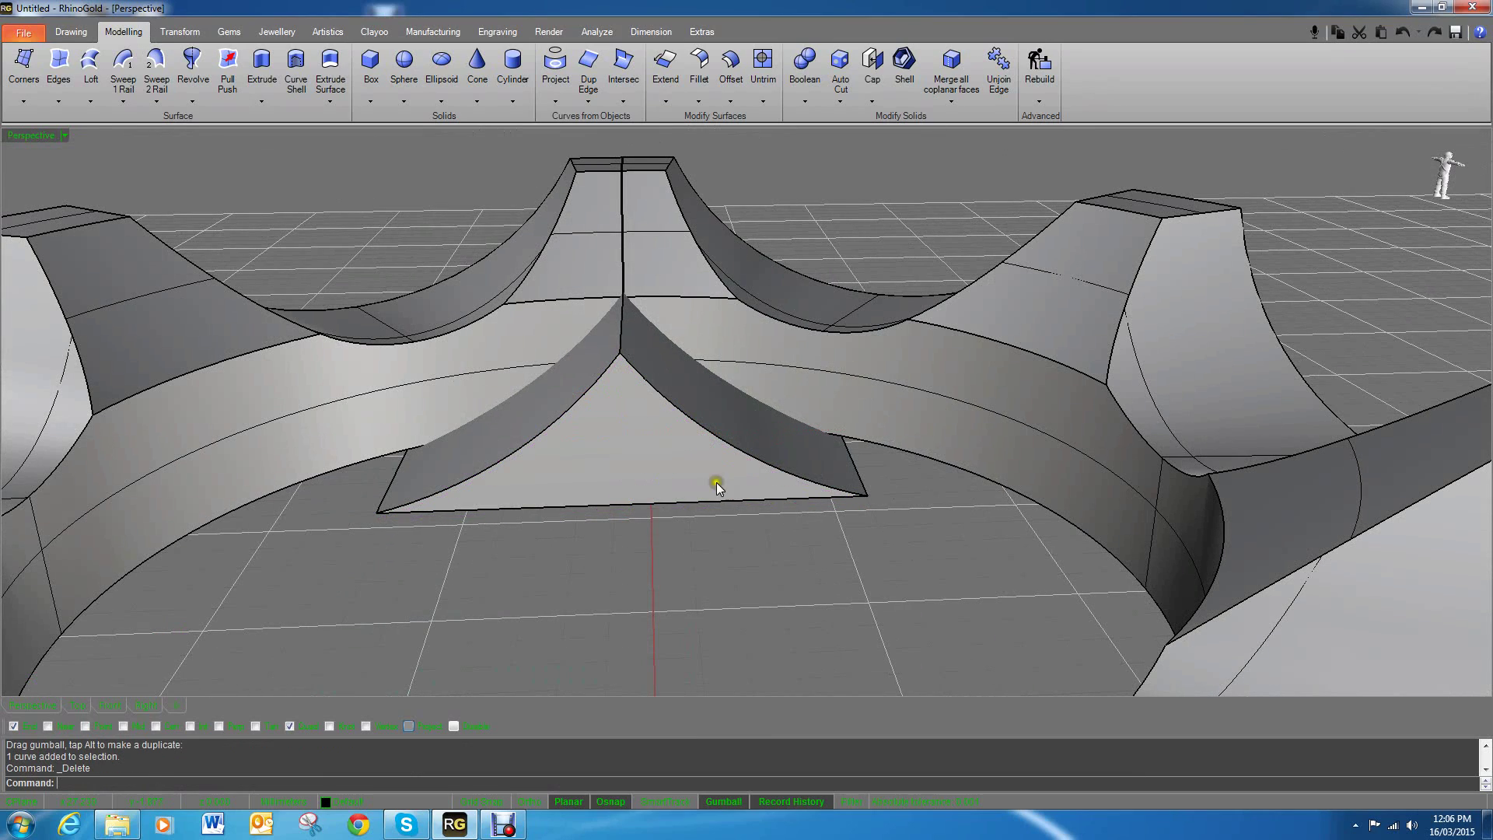
Step: Select only the cutter's inner end face and scale it horizontally to about a quarter of its width, tapering the cutter inward
{"action": "right_click_drag", "start_coordinate": [744, 524], "coordinate": [699, 514]}
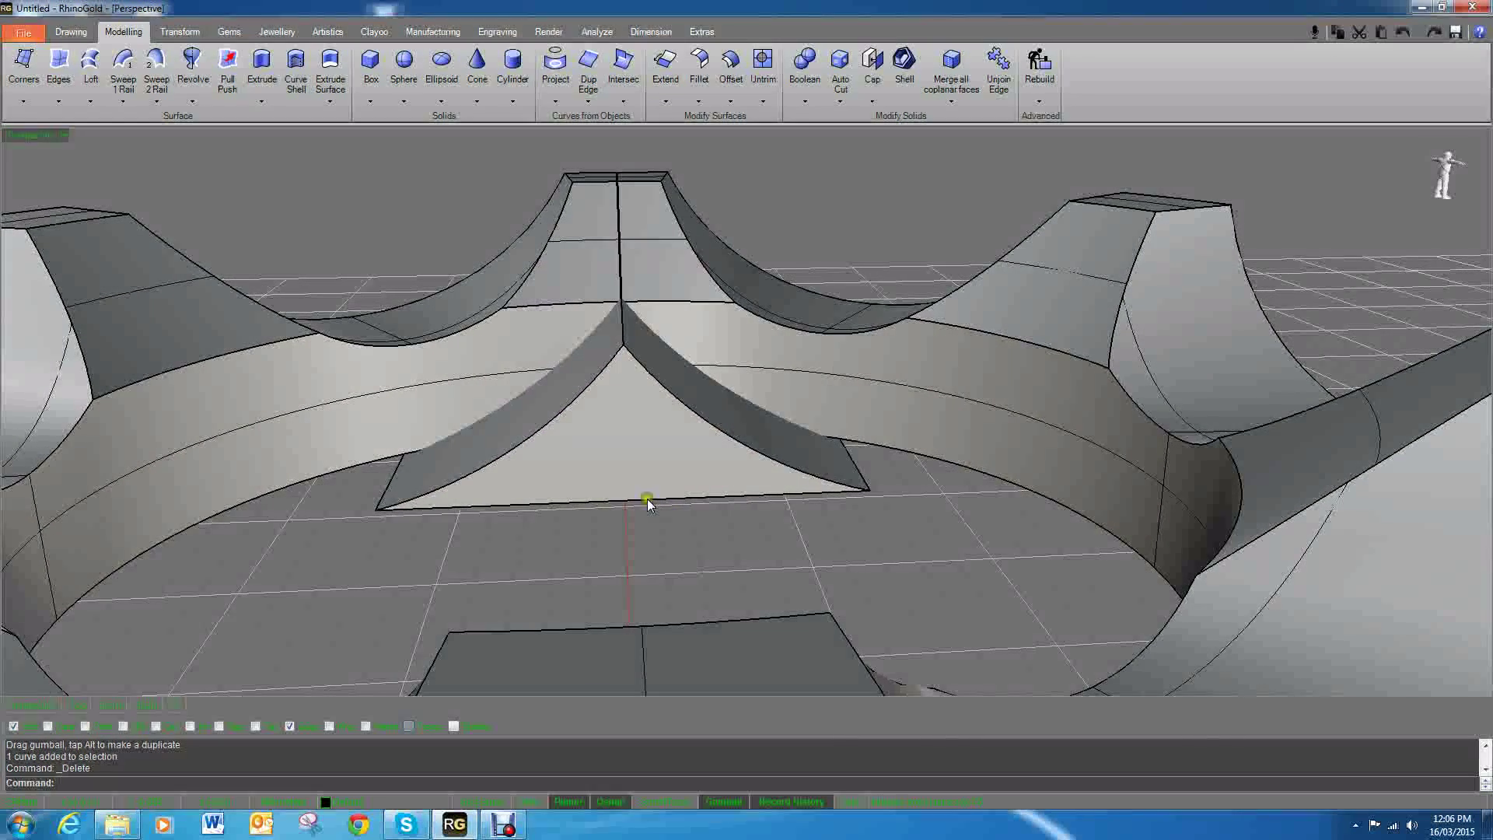
{"action": "left_click", "coordinate": [622, 456]}
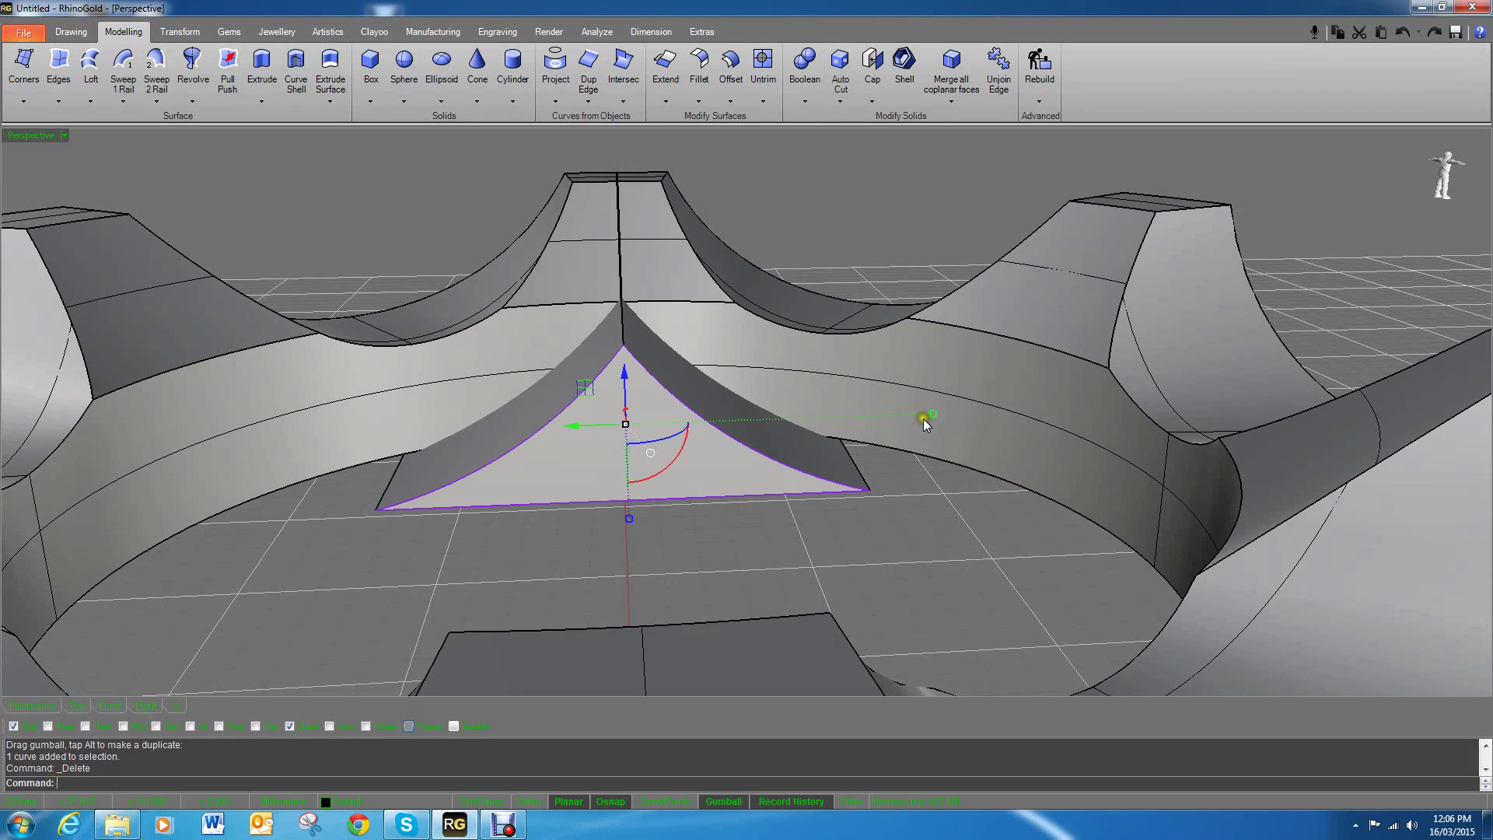
{"action": "left_click_drag", "start_coordinate": [931, 413], "coordinate": [709, 421], "text": "shift"}
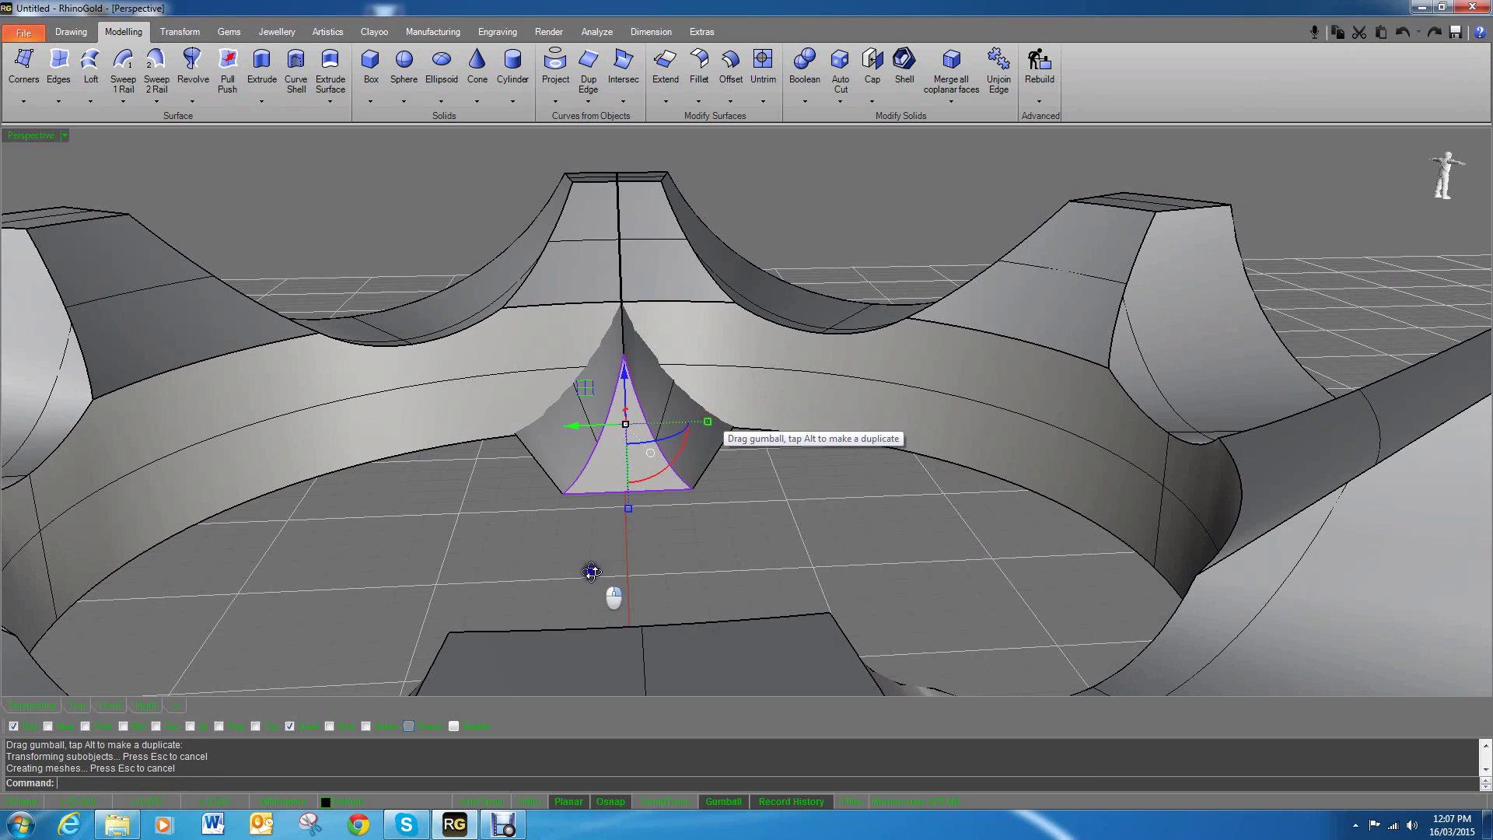
{"action": "right_click_drag", "start_coordinate": [594, 584], "coordinate": [771, 498]}
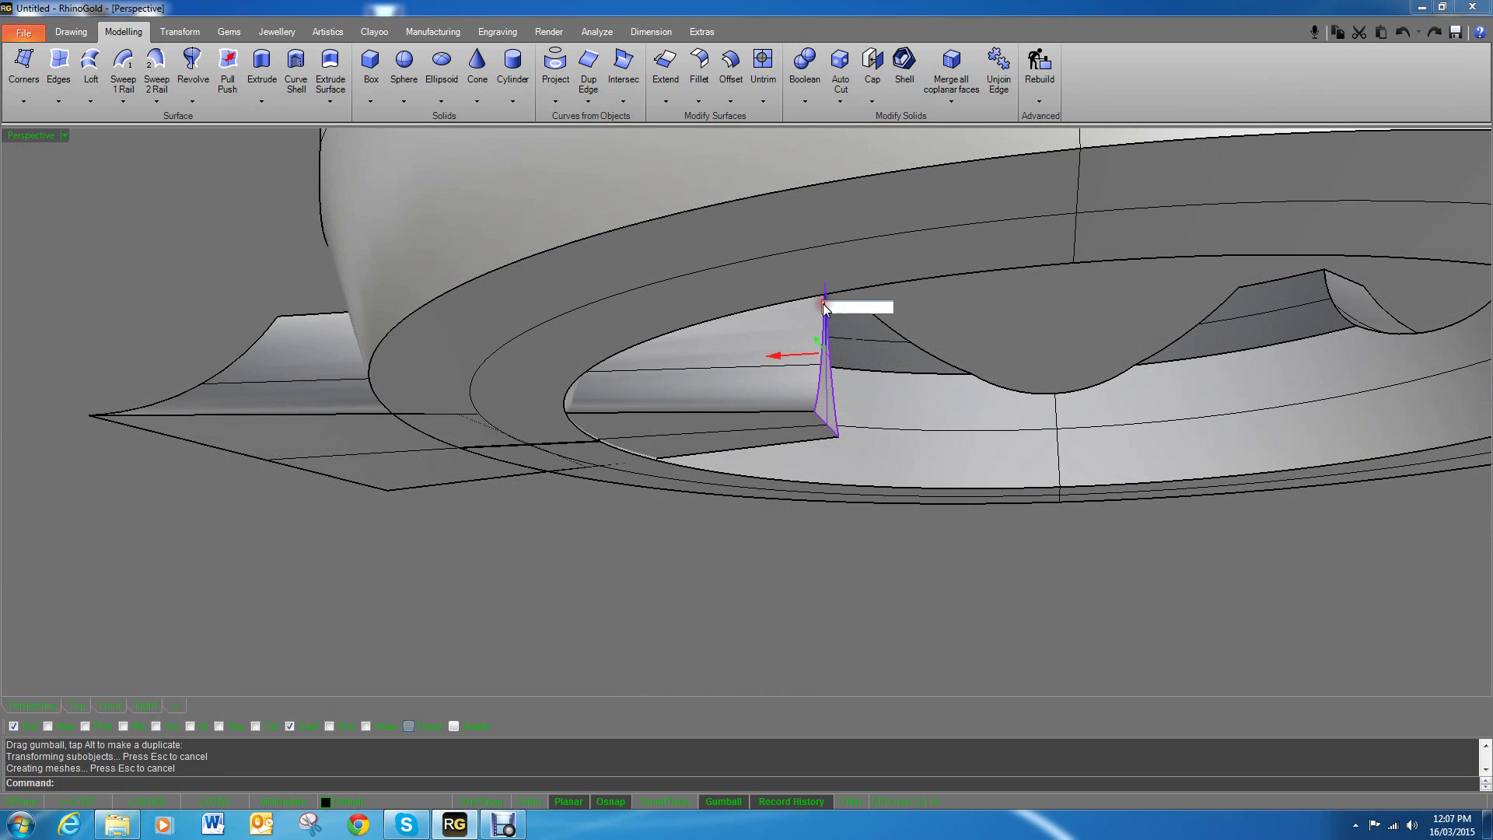
Step: Fine-tune the cutter's tapered inner end face, and lower the whole cutter very slightly beneath the prong
{"action": "right_click_drag", "start_coordinate": [666, 467], "coordinate": [593, 385]}
{"action": "right_click_drag", "start_coordinate": [486, 372], "coordinate": [544, 244]}
{"action": "left_click_drag", "start_coordinate": [726, 301], "coordinate": [711, 300]}
{"action": "left_click", "coordinate": [761, 311]}
{"action": "right_click_drag", "start_coordinate": [761, 311], "coordinate": [850, 487]}
{"action": "left_click", "coordinate": [702, 347]}
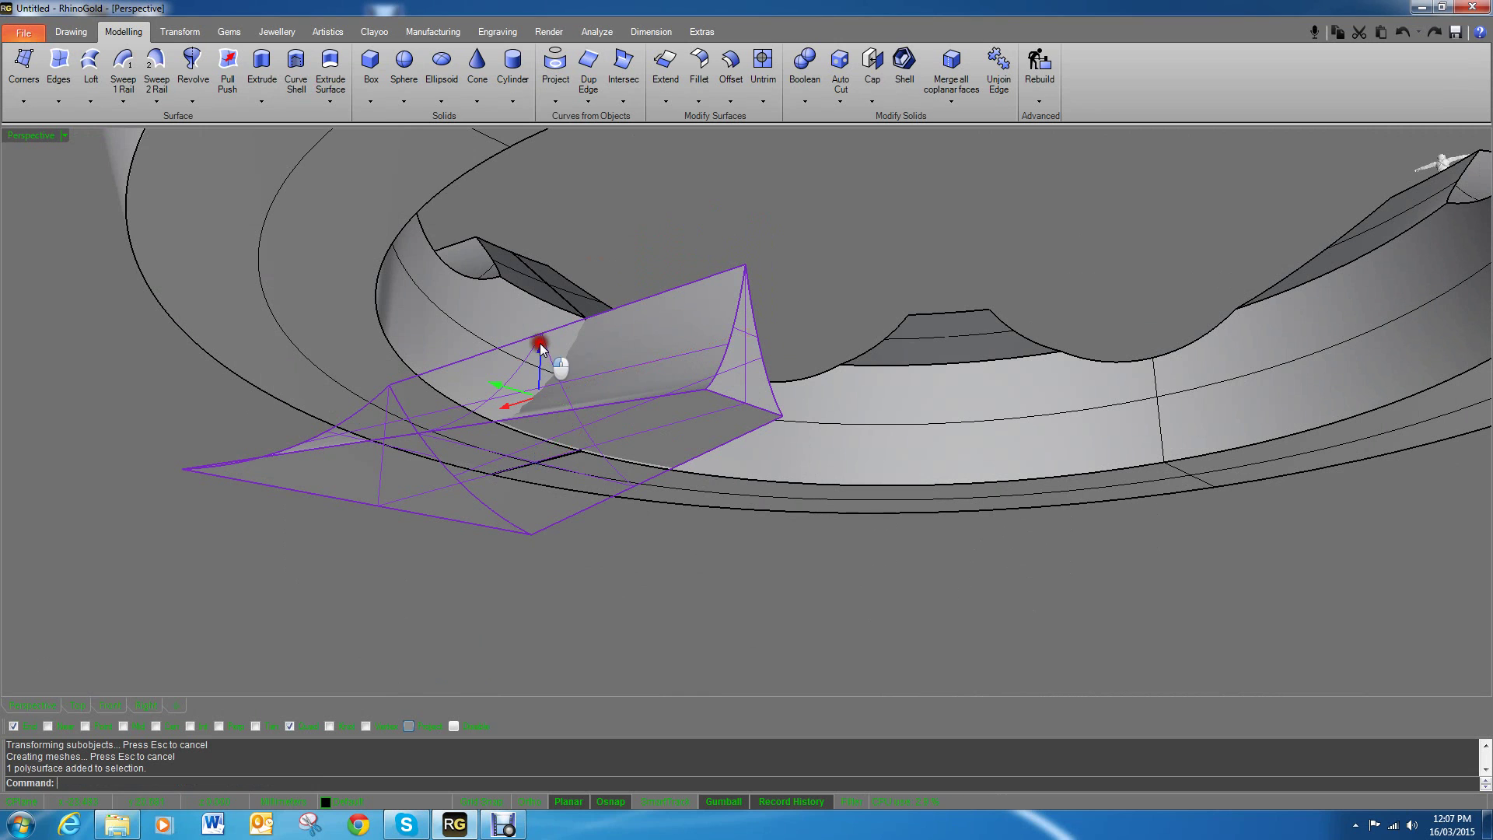
{"action": "left_click_drag", "start_coordinate": [539, 343], "coordinate": [549, 341]}
{"action": "left_click", "coordinate": [630, 265]}
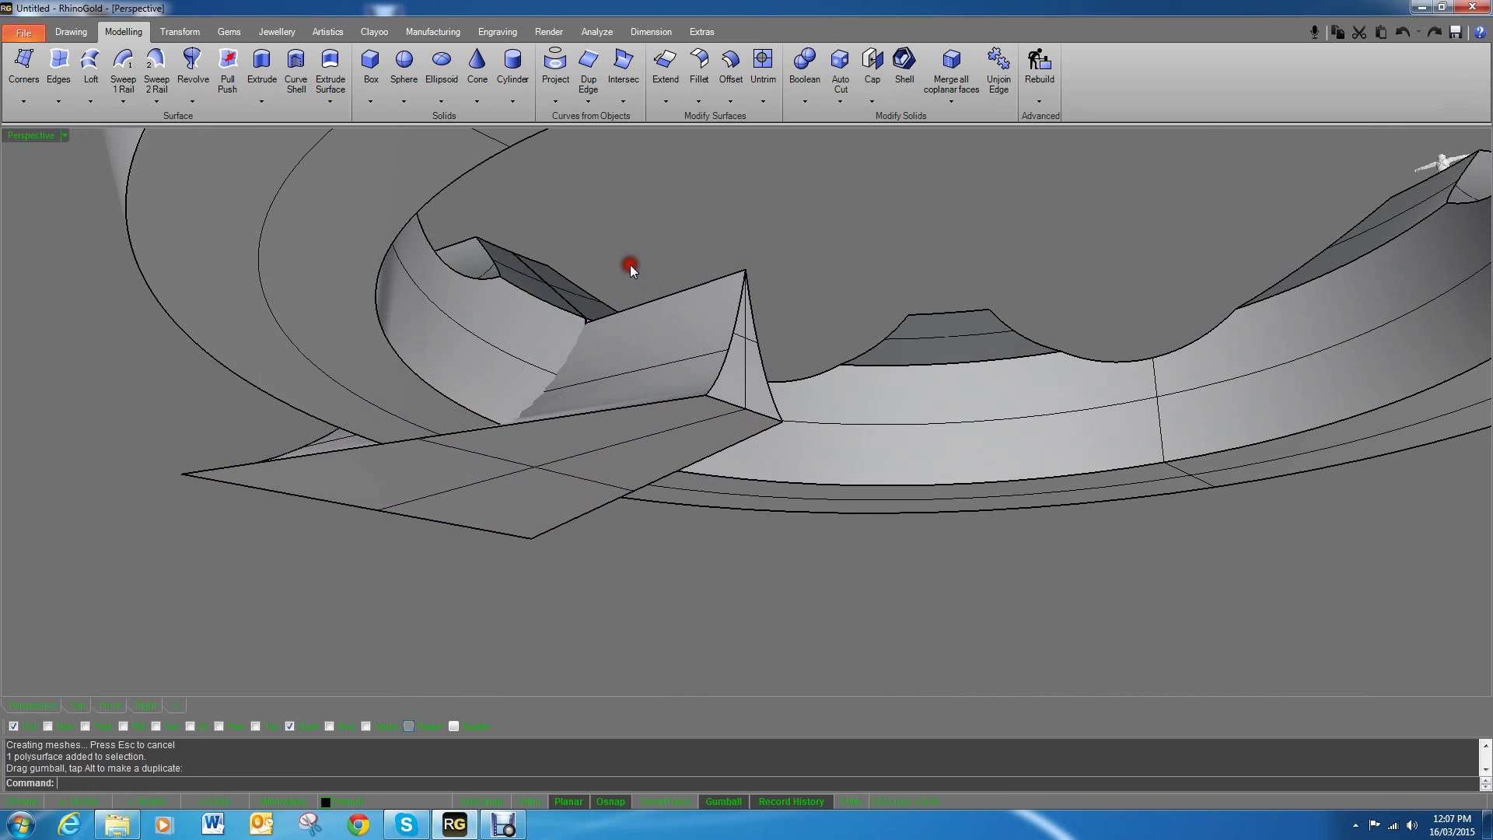
Step: Try stretching the cutter slightly in height in the Right view, undo the change, and deselect the cutter
{"action": "scroll", "coordinate": [627, 297], "scroll_direction": "up", "scroll_amount": 6}
{"action": "scroll", "coordinate": [740, 306], "scroll_direction": "down", "scroll_amount": 4}
{"action": "right_click_drag", "start_coordinate": [740, 306], "coordinate": [933, 334]}
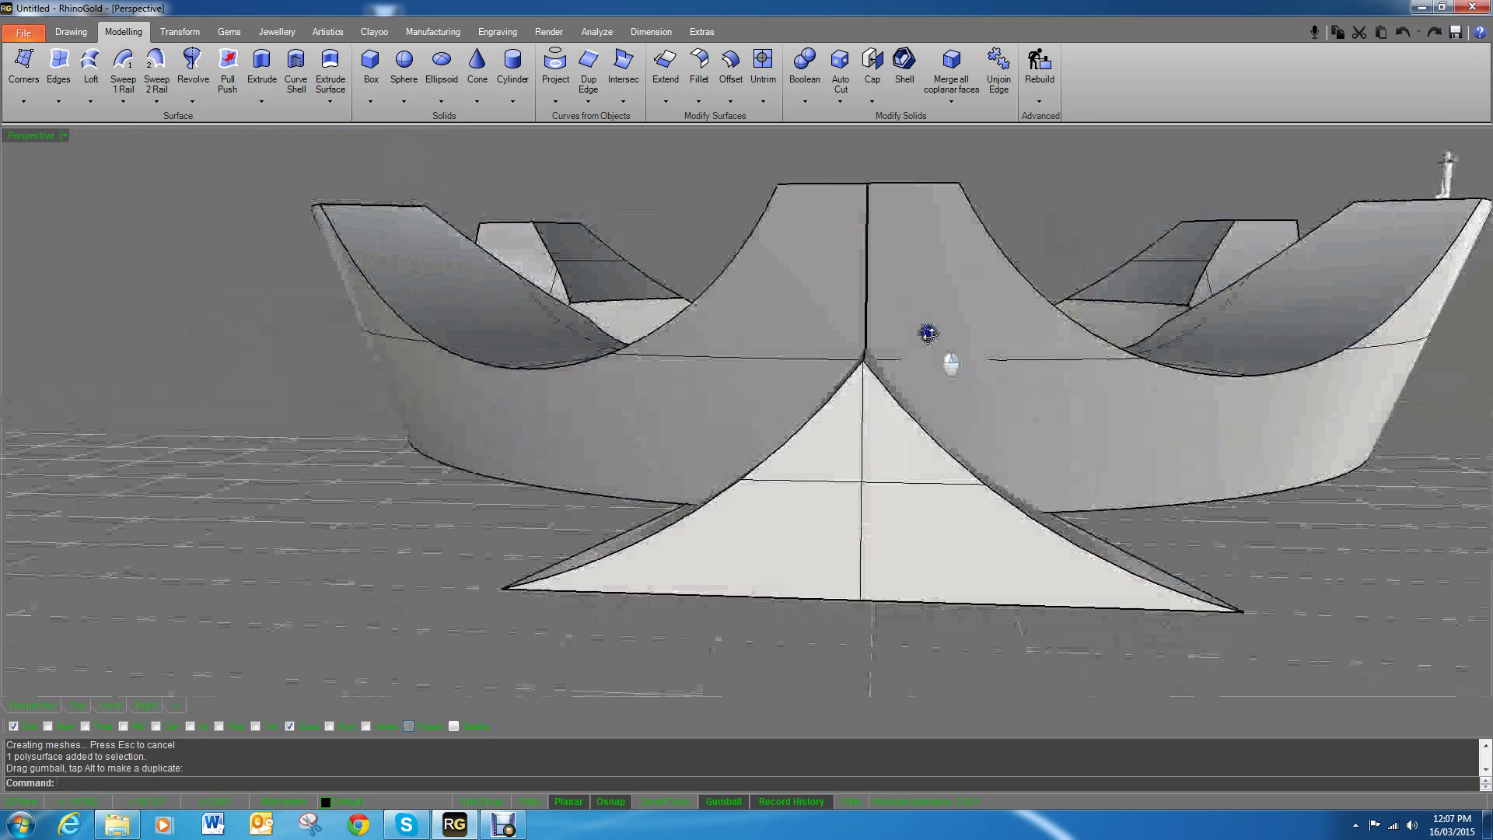
{"action": "scroll", "coordinate": [809, 350], "scroll_direction": "down", "scroll_amount": 3}
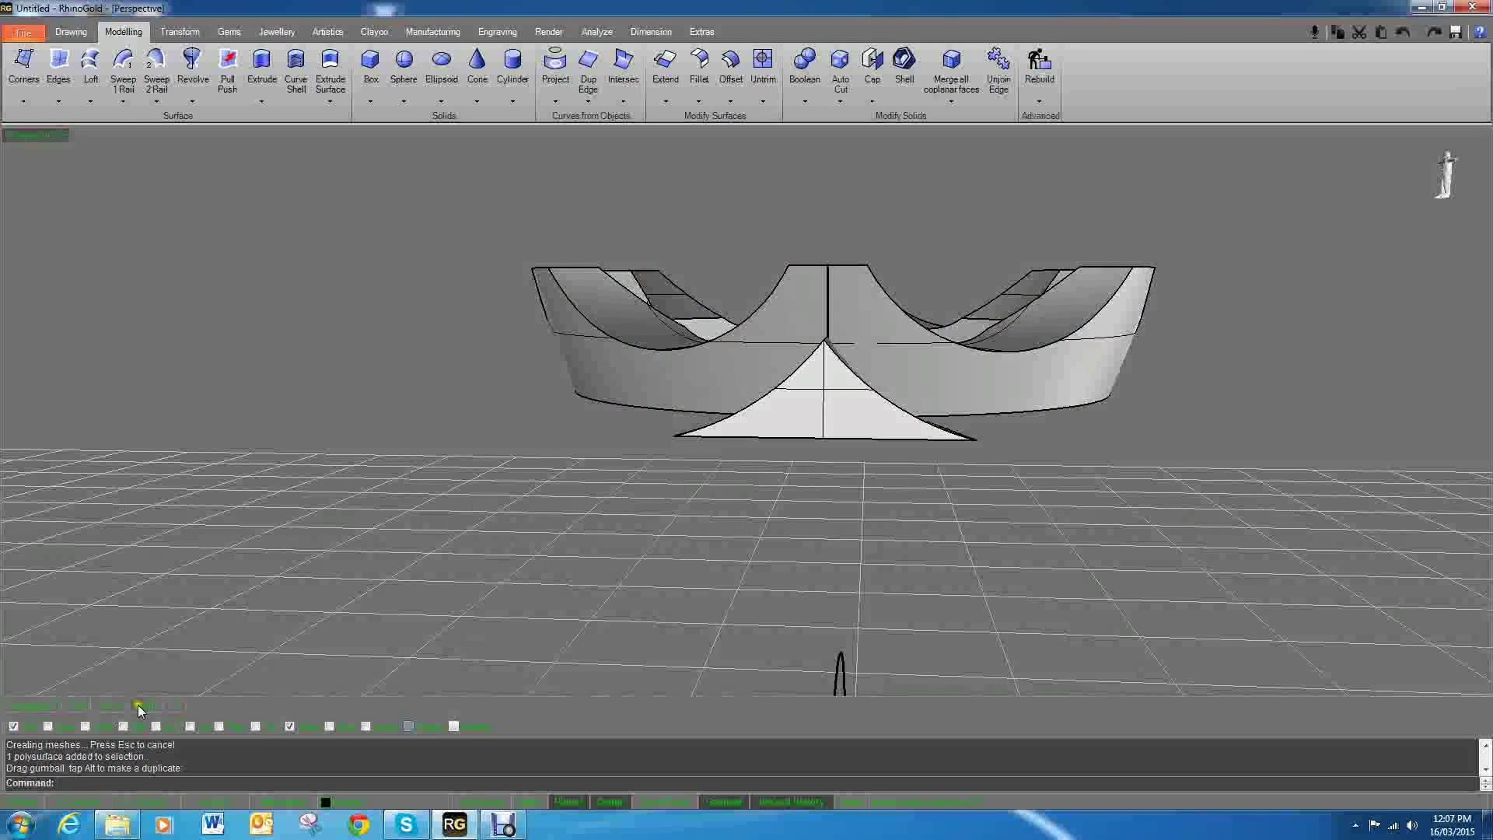
{"action": "left_click", "coordinate": [140, 706]}
{"action": "scroll", "coordinate": [461, 487], "scroll_direction": "up", "scroll_amount": 3}
{"action": "left_click", "coordinate": [510, 506]}
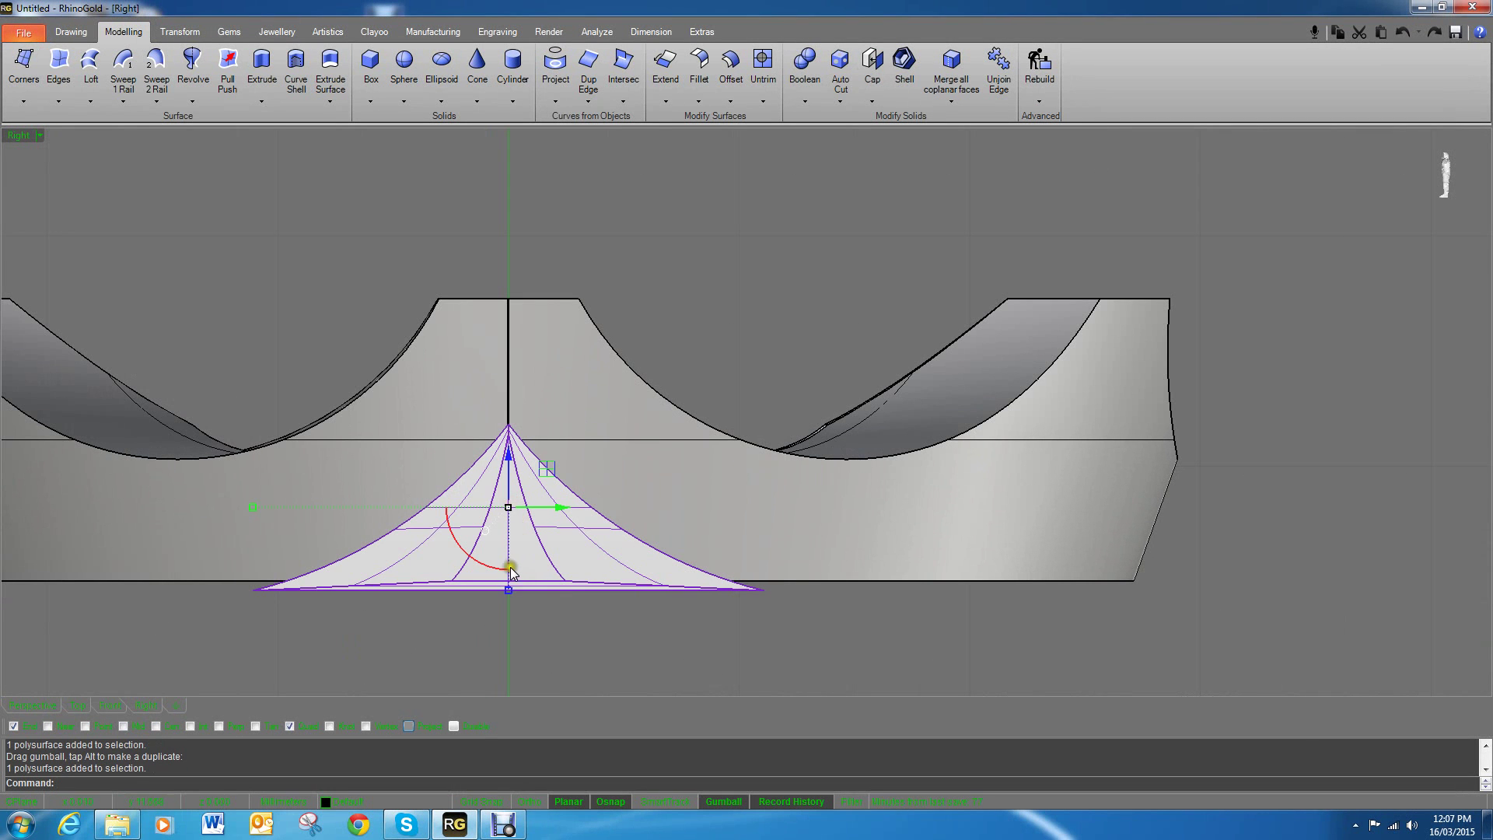
{"action": "left_click_drag", "start_coordinate": [507, 594], "coordinate": [506, 599]}
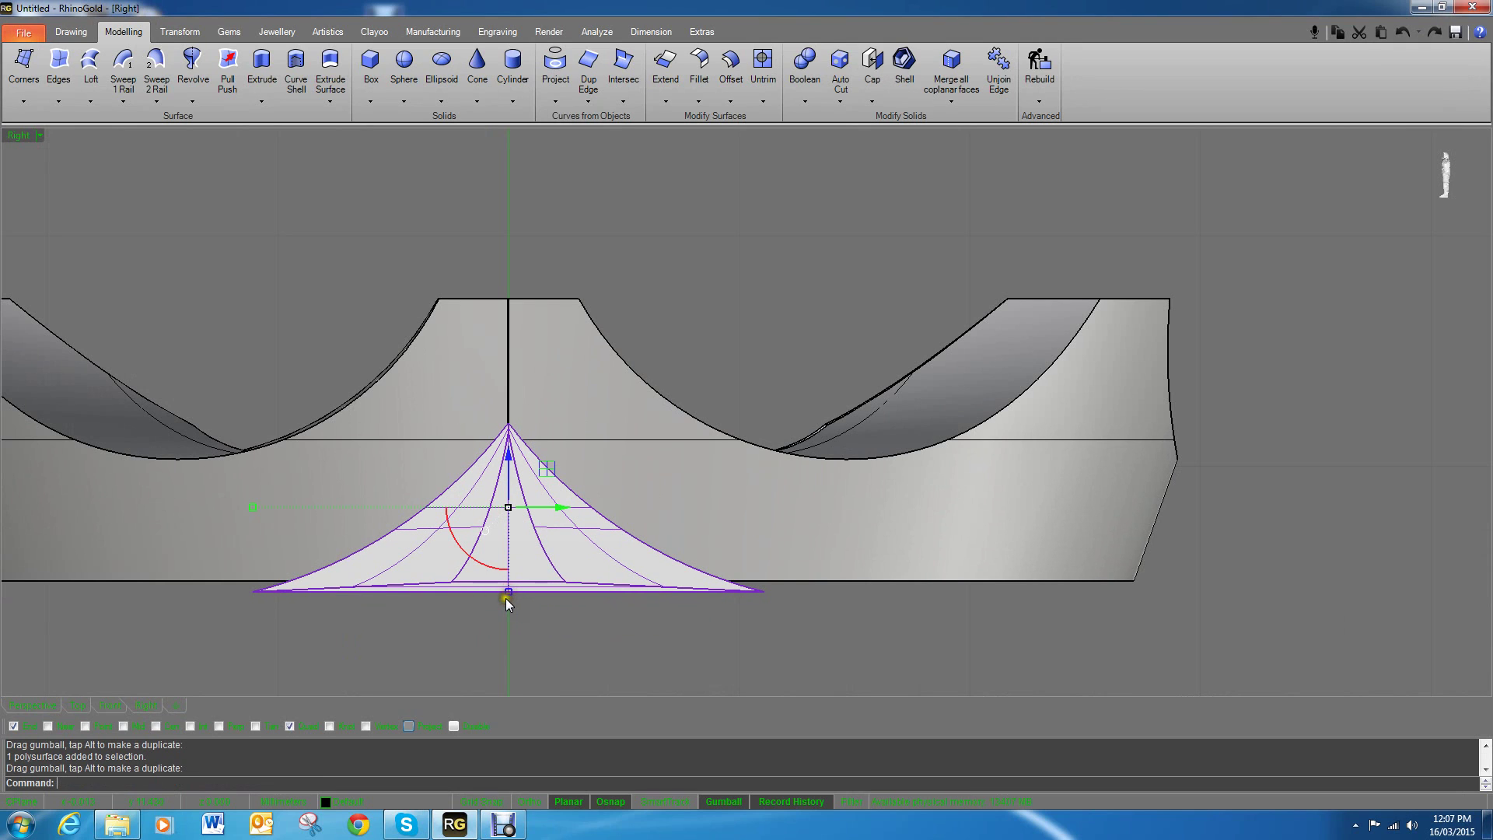
{"action": "key", "text": "ctrl+z"}
{"action": "left_click", "coordinate": [553, 619]}
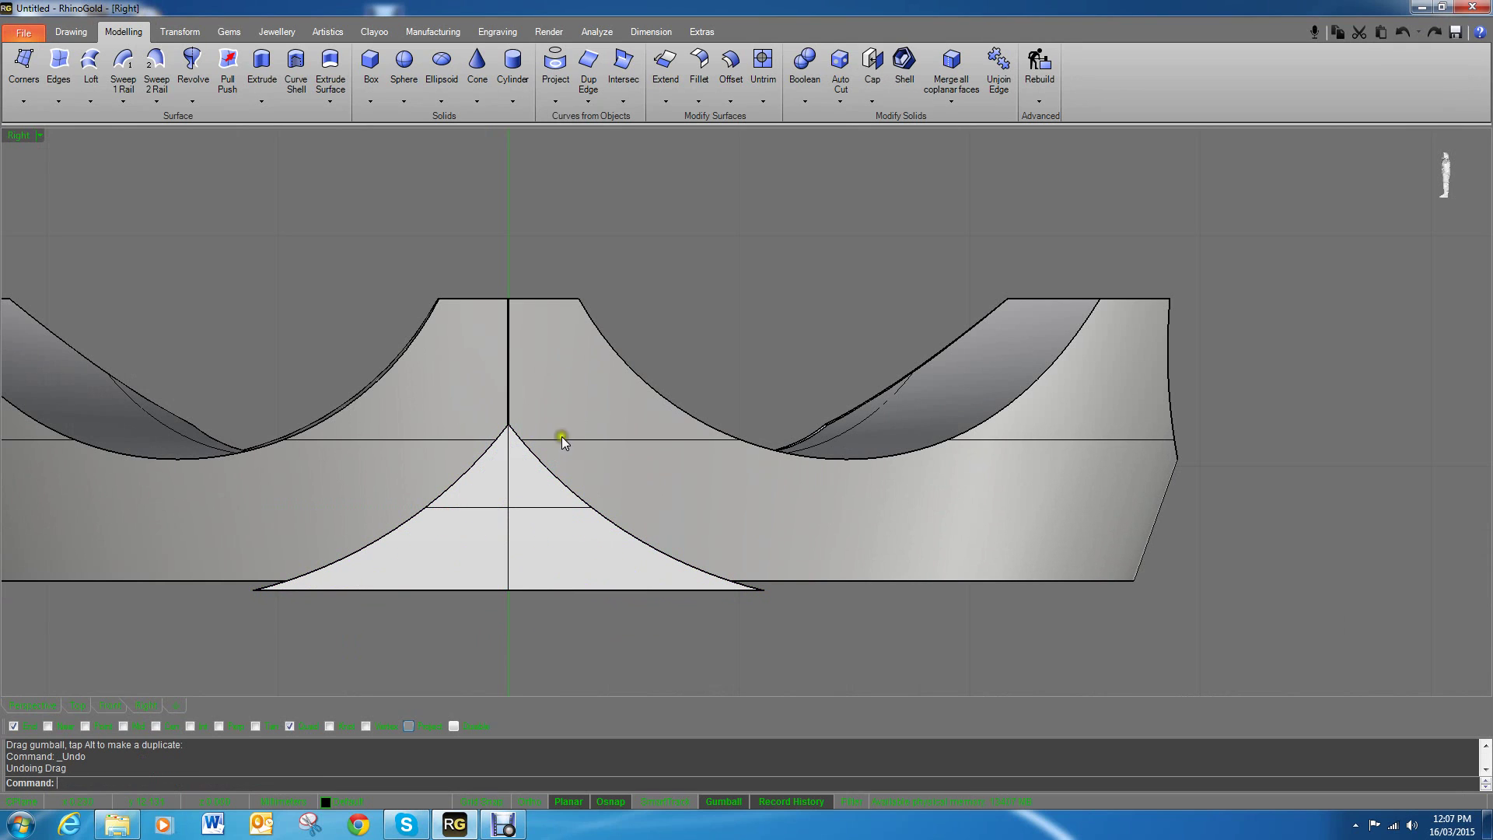
Step: Polar-array the cutter in the Top view as 6 items through 360 degrees about the origin, and deselect it
{"action": "left_click", "coordinate": [526, 518]}
{"action": "mouse_move", "coordinate": [86, 679]}
{"action": "left_click", "coordinate": [83, 705]}
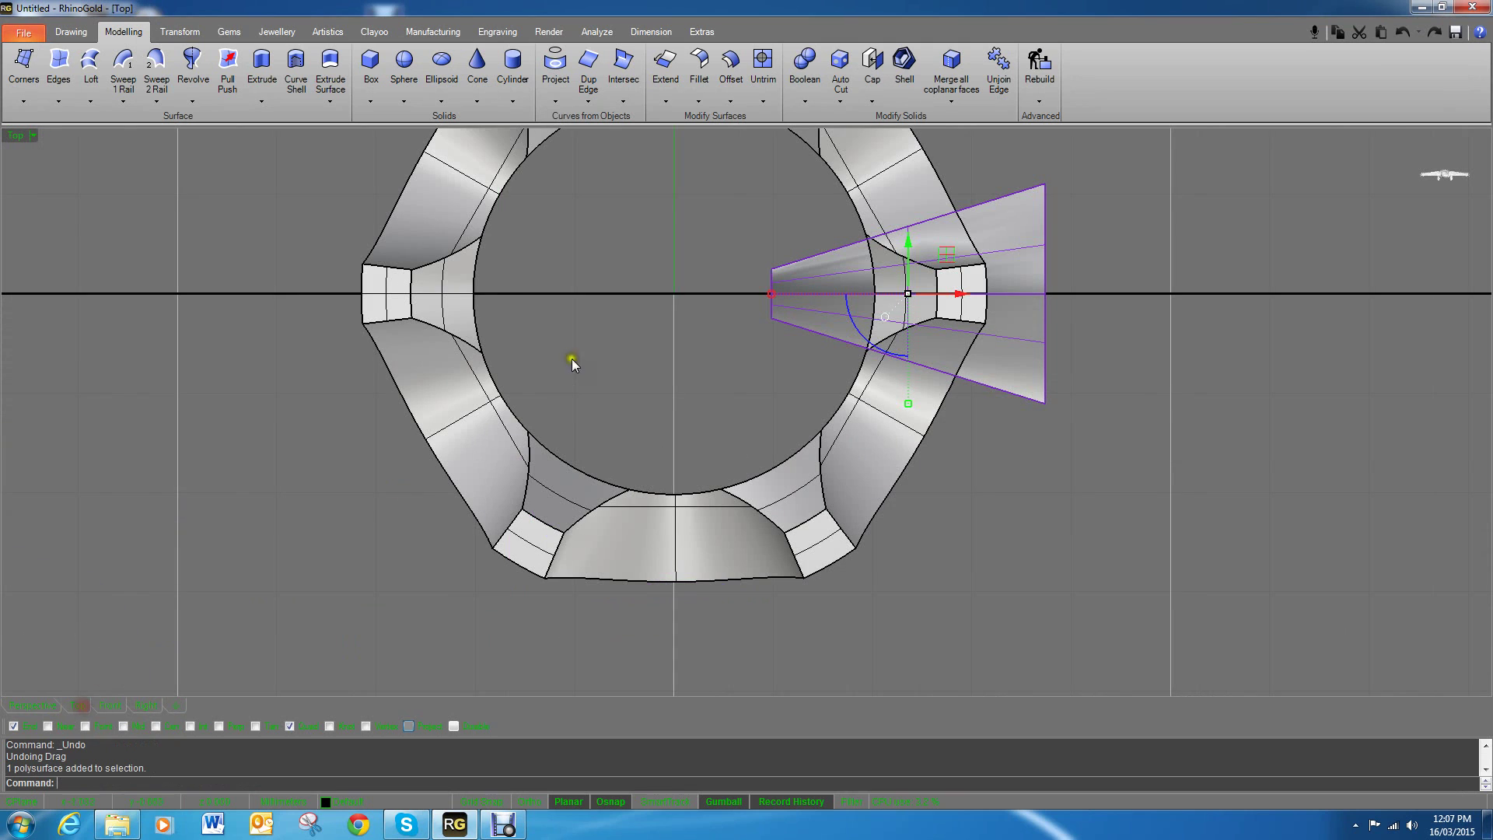
{"action": "left_click", "coordinate": [180, 33]}
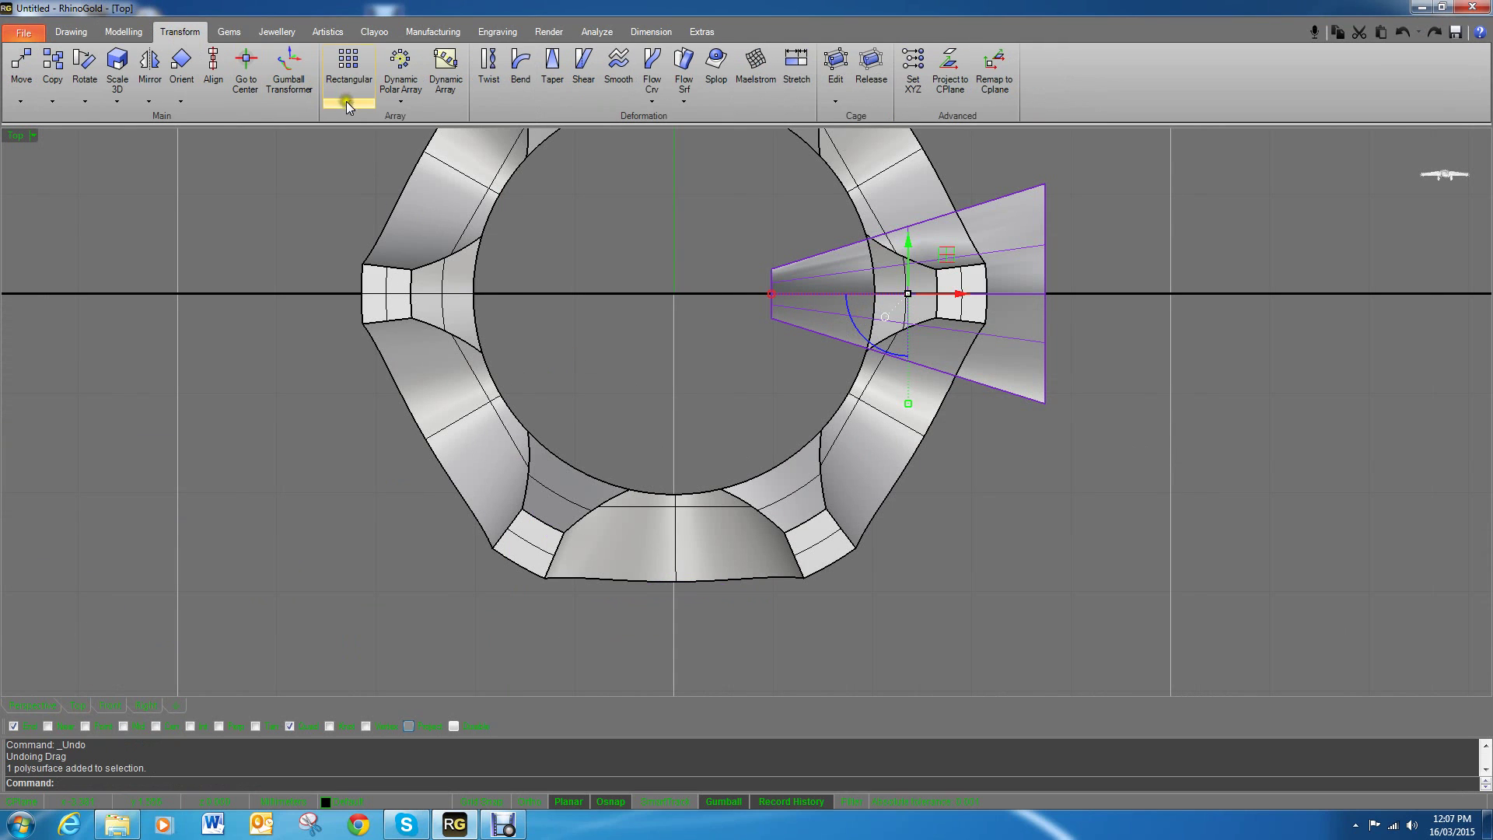
{"action": "left_click", "coordinate": [403, 107]}
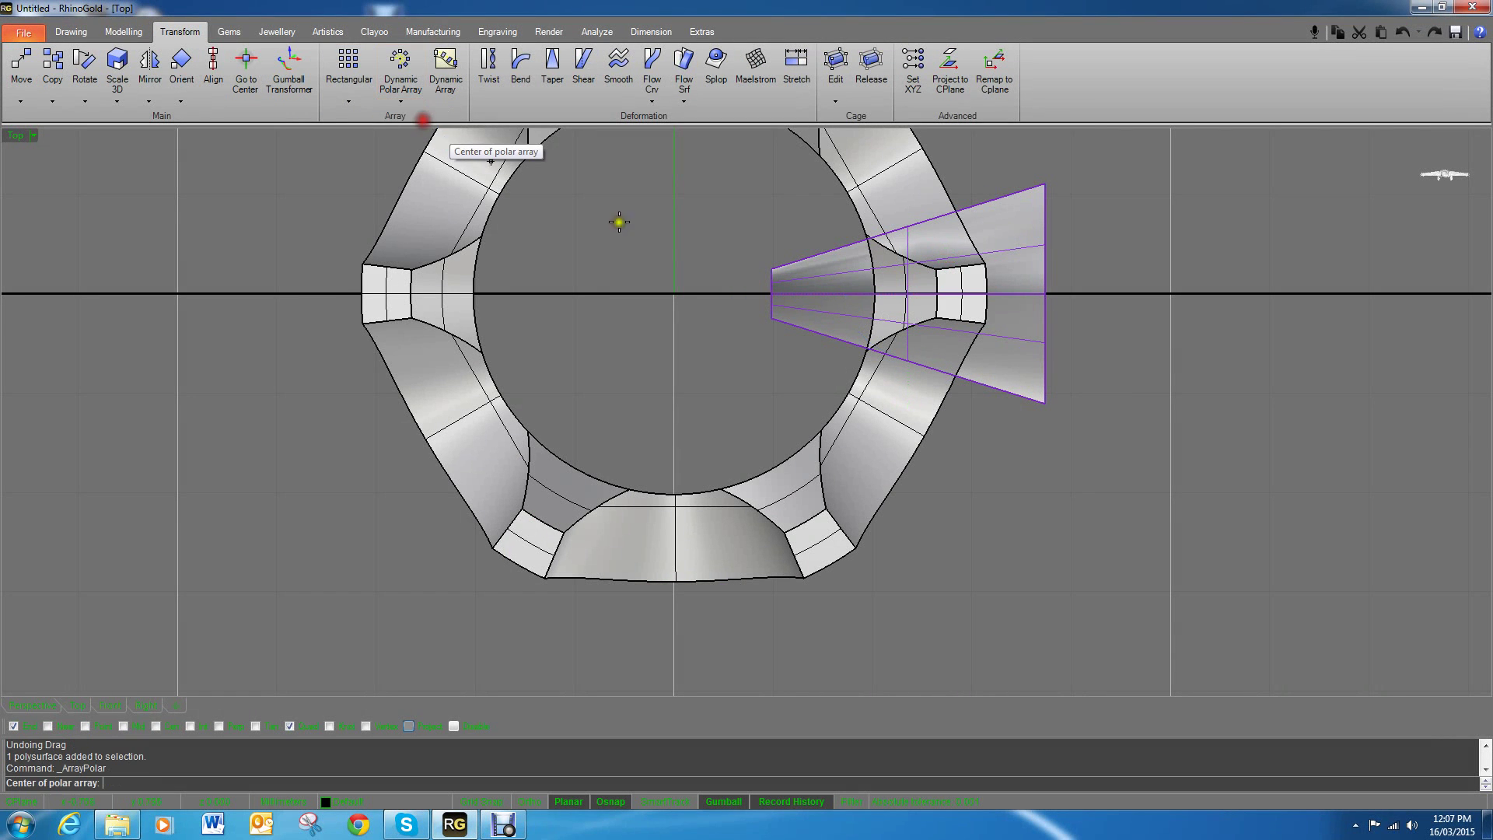
{"action": "left_click", "coordinate": [674, 292]}
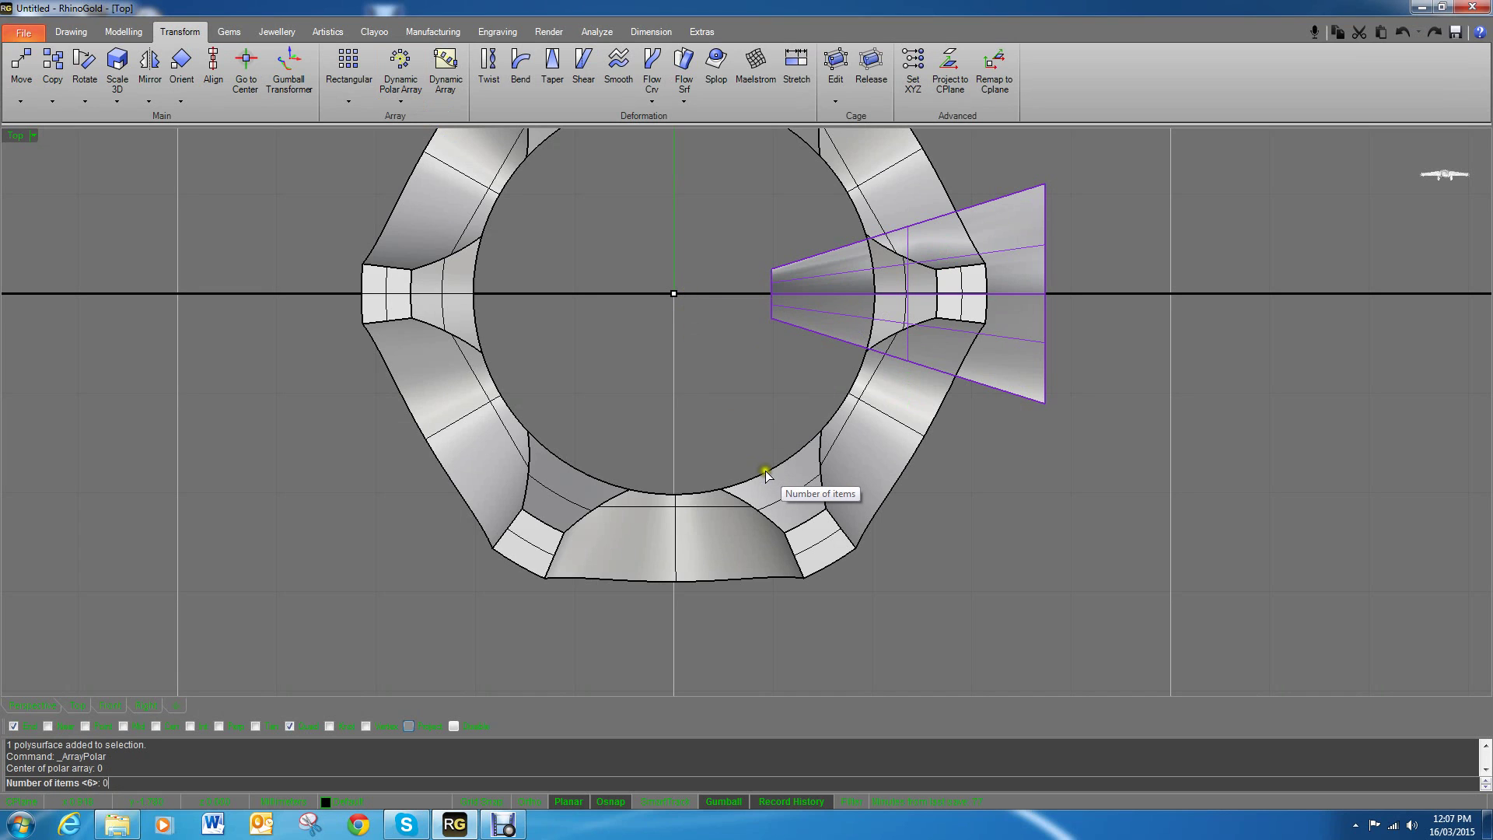
{"action": "key", "text": "Return"}
{"action": "key", "text": "Return"}
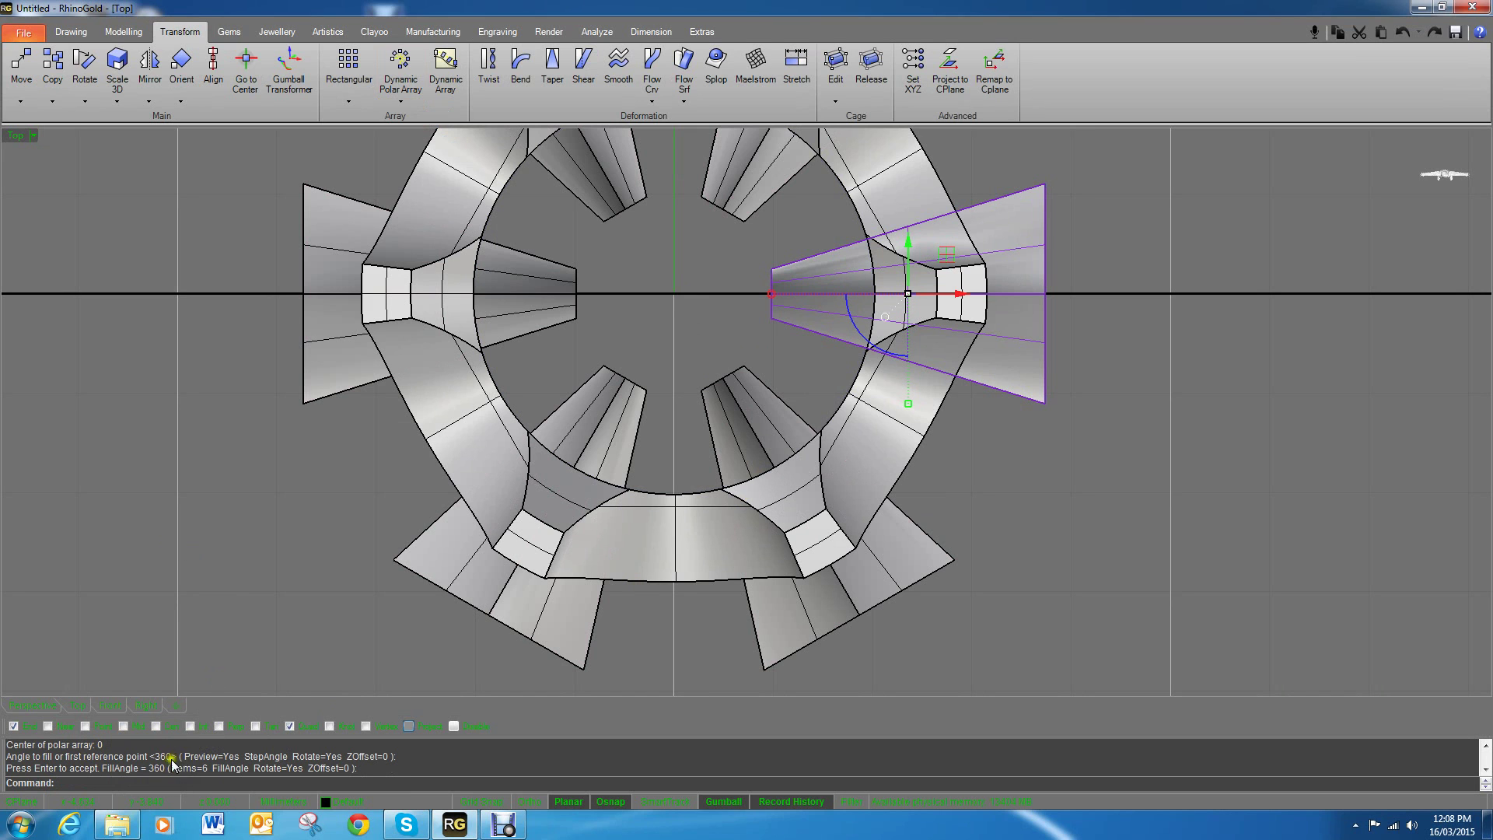
{"action": "left_click", "coordinate": [251, 507]}
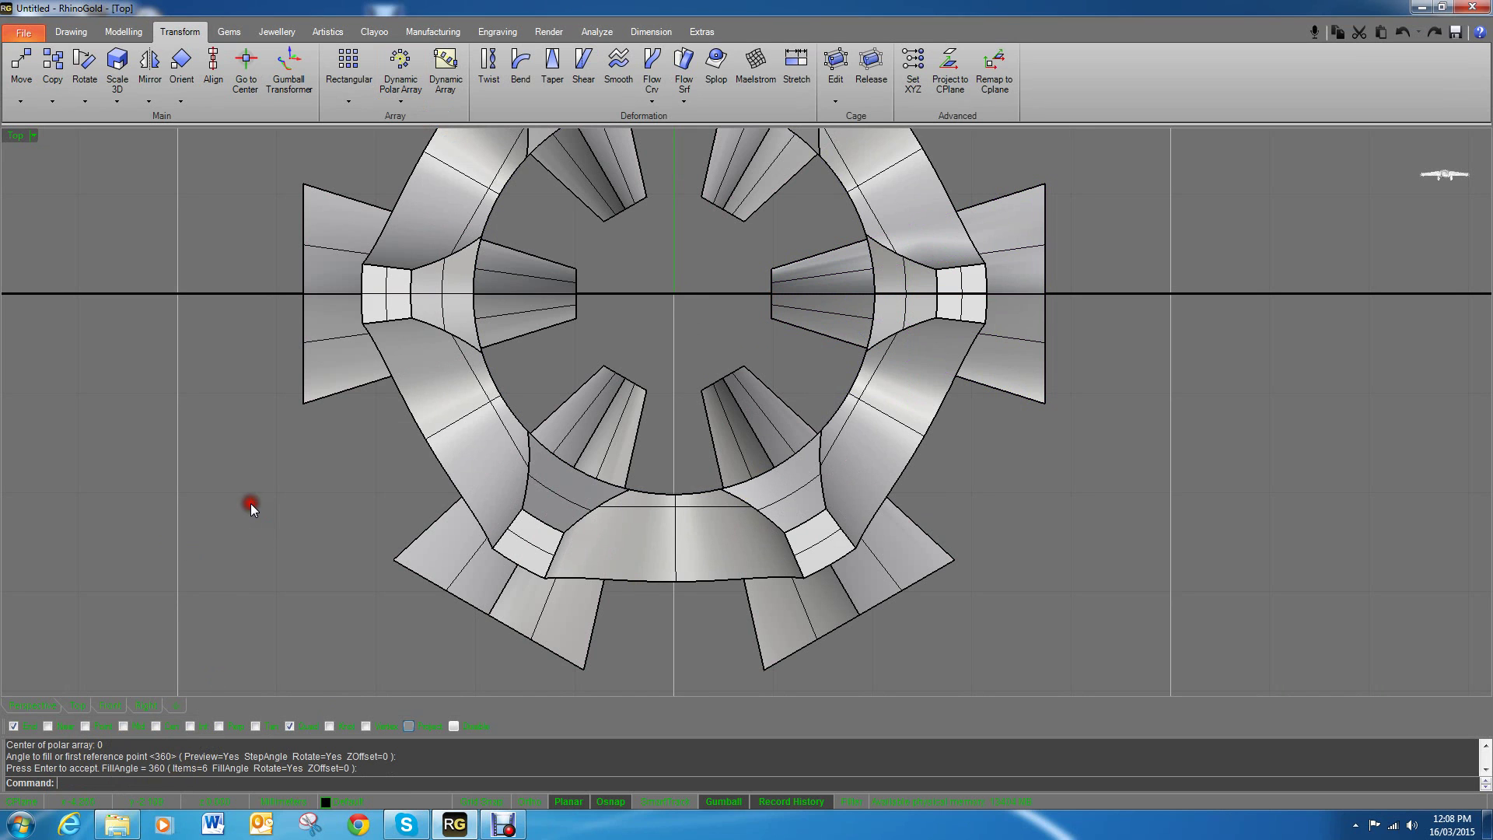
Step: Examine in the Perspective view how the six arrayed cutters sit along the bezel's lower edge and how far apart they are
{"action": "left_click", "coordinate": [32, 706]}
{"action": "right_click_drag", "start_coordinate": [710, 493], "coordinate": [844, 427]}
{"action": "scroll", "coordinate": [824, 372], "scroll_direction": "up", "scroll_amount": 5}
{"action": "right_click_drag", "start_coordinate": [750, 420], "coordinate": [834, 470]}
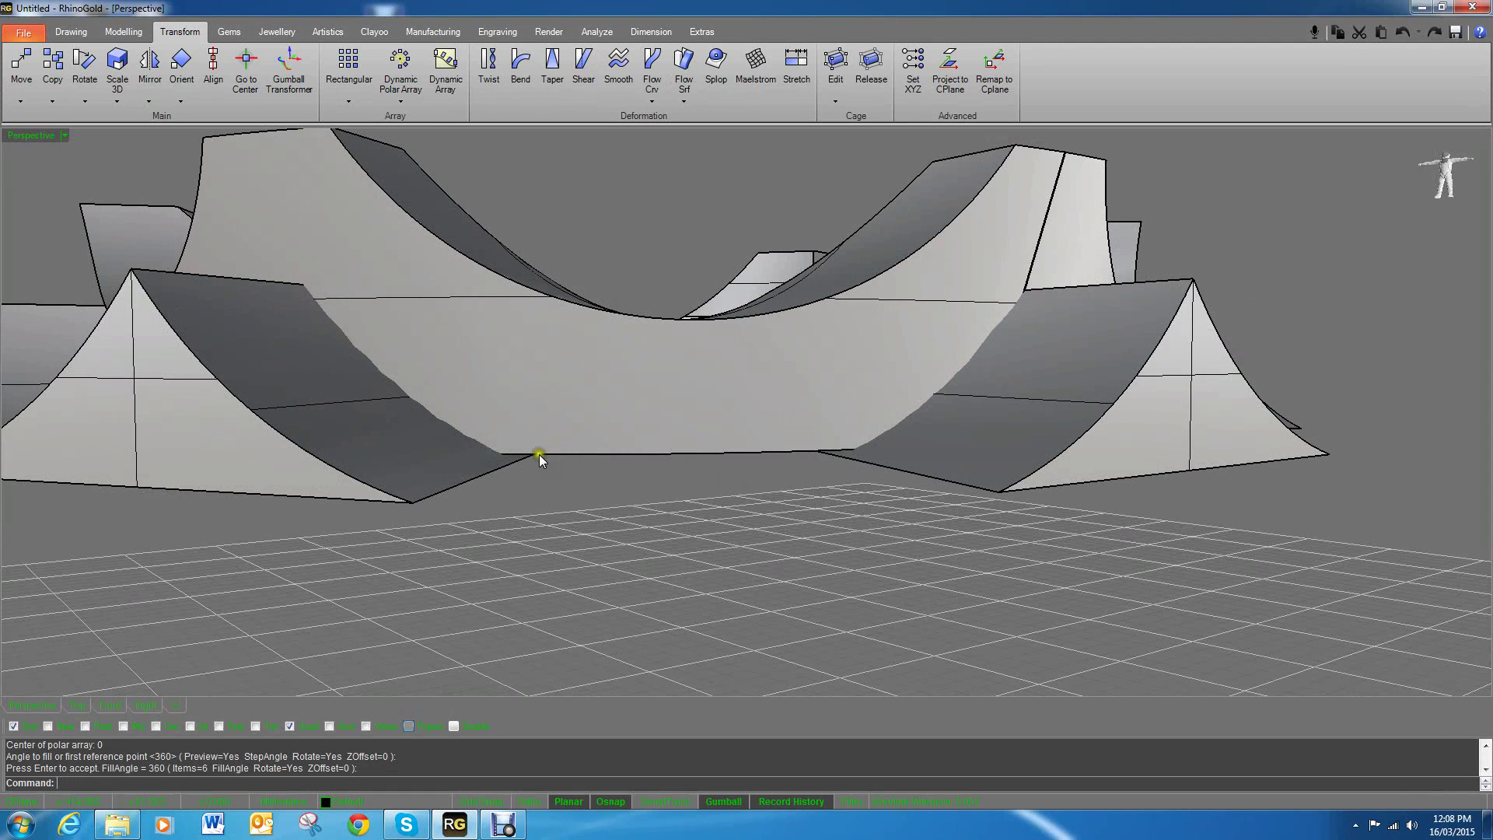
{"action": "scroll", "coordinate": [849, 344], "scroll_direction": "down", "scroll_amount": 4}
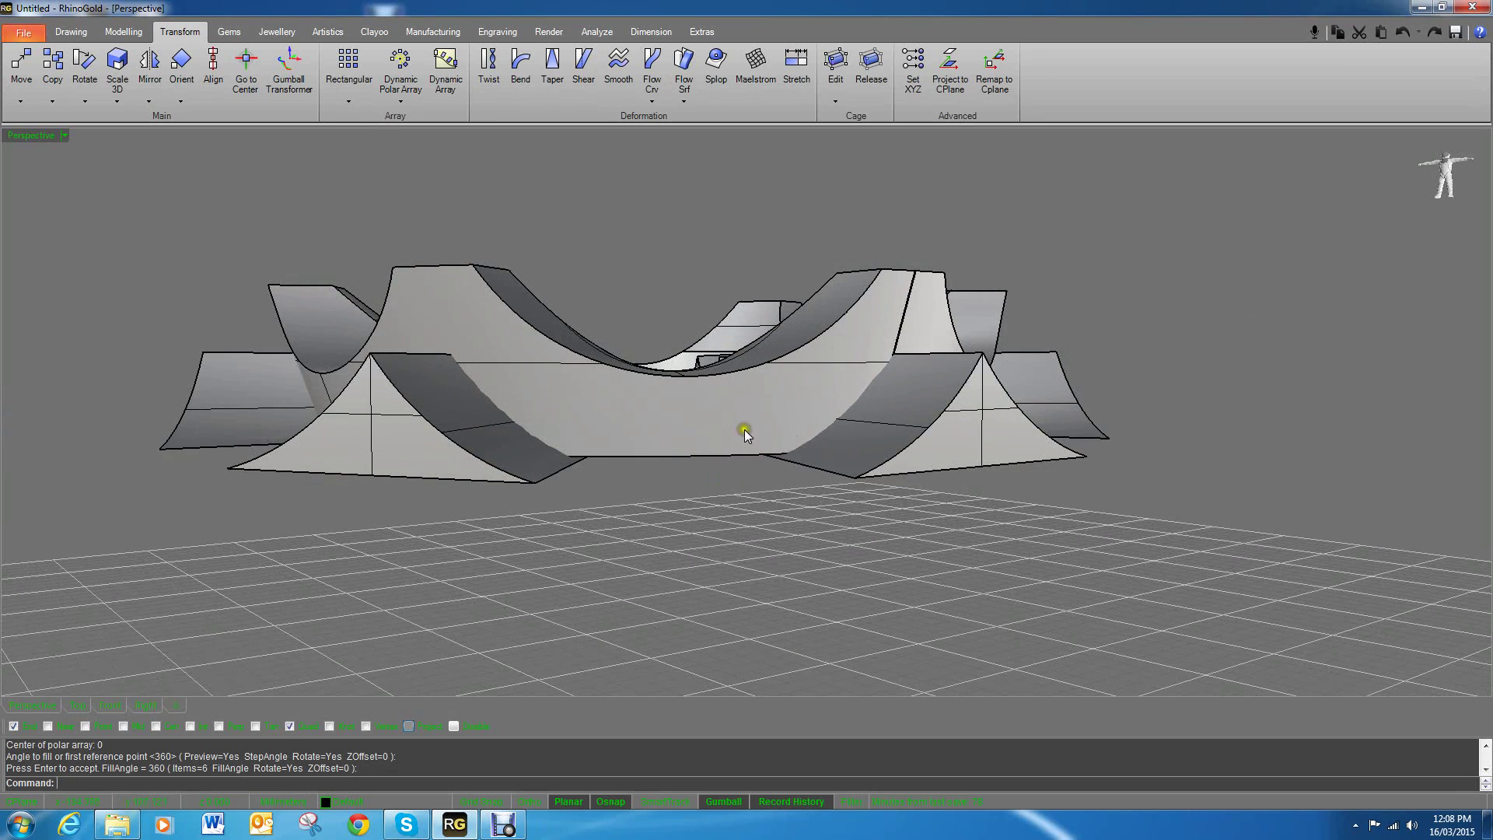
{"action": "right_click_drag", "start_coordinate": [744, 430], "coordinate": [639, 399]}
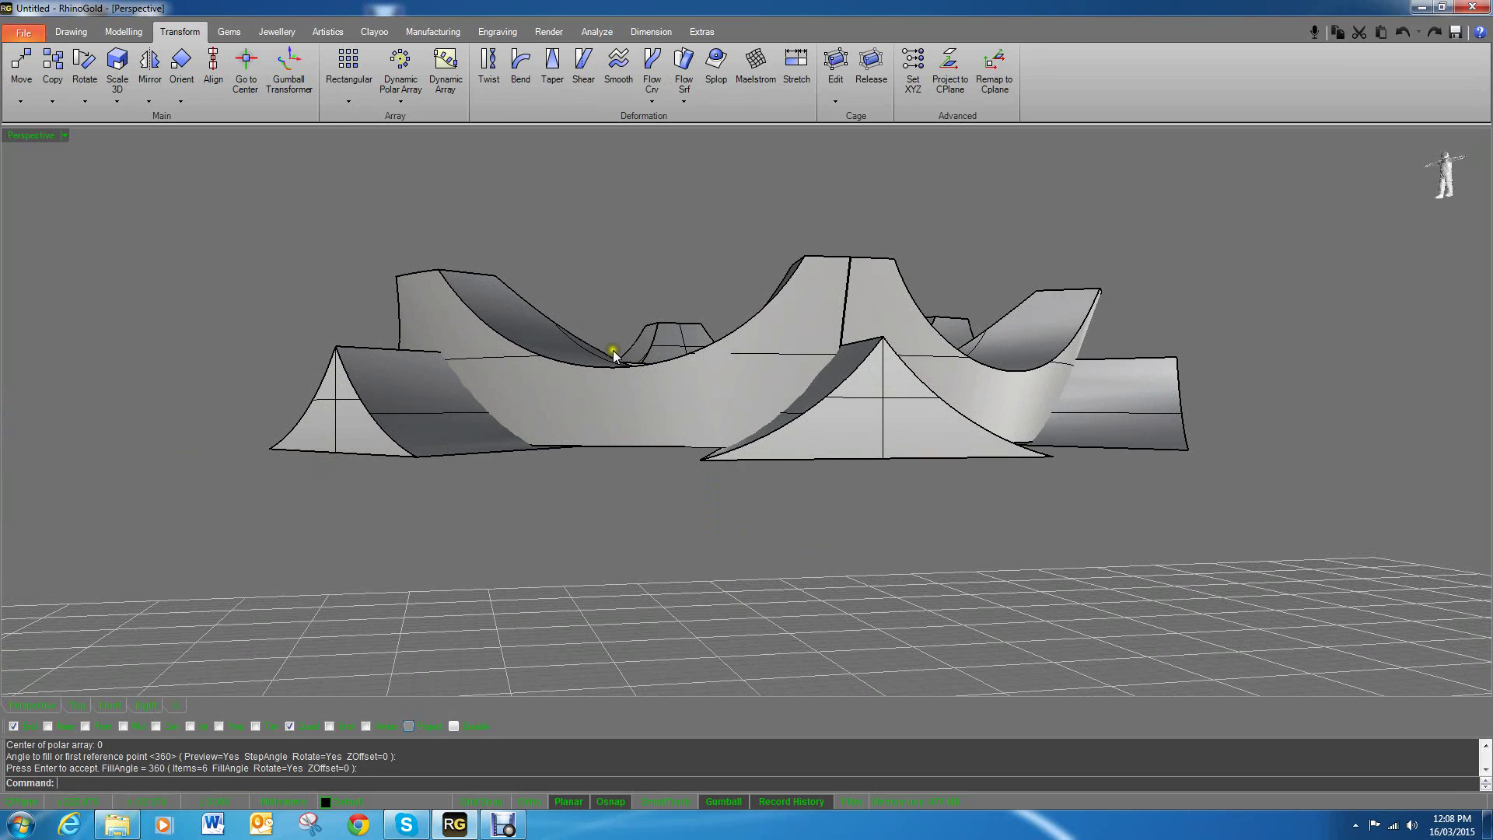
{"action": "right_click_drag", "start_coordinate": [829, 432], "coordinate": [800, 467]}
{"action": "scroll", "coordinate": [791, 424], "scroll_direction": "down", "scroll_amount": 3}
Step: Widen the original cutter sideways in small increments until the arrayed cutters' lower corners nearly meet, and deselect it
{"action": "left_click", "coordinate": [800, 463]}
{"action": "right_click_drag", "start_coordinate": [800, 544], "coordinate": [821, 493]}
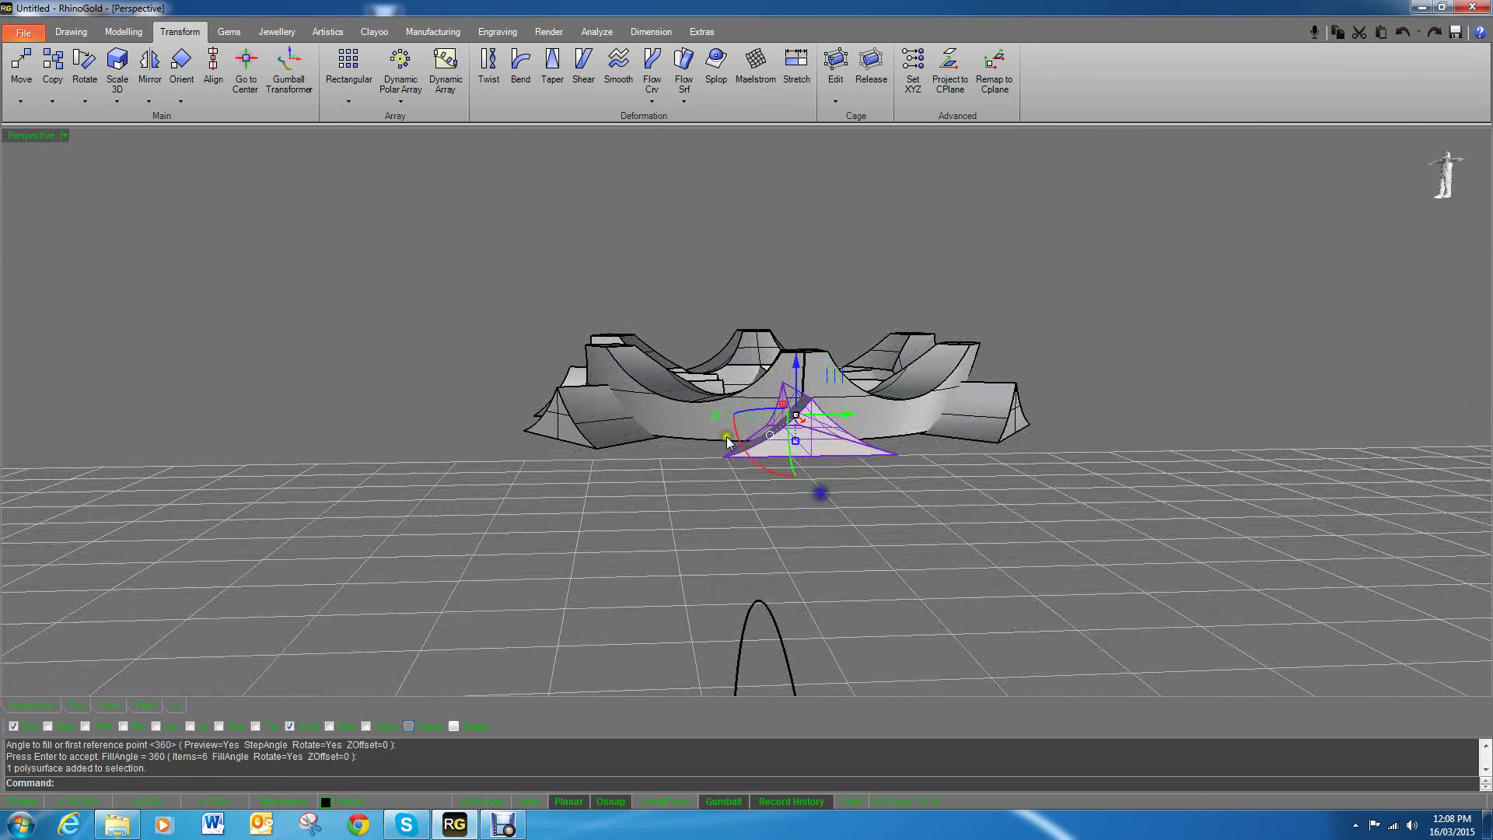
{"action": "left_click_drag", "start_coordinate": [716, 420], "coordinate": [680, 417]}
{"action": "right_click_drag", "start_coordinate": [809, 481], "coordinate": [860, 444]}
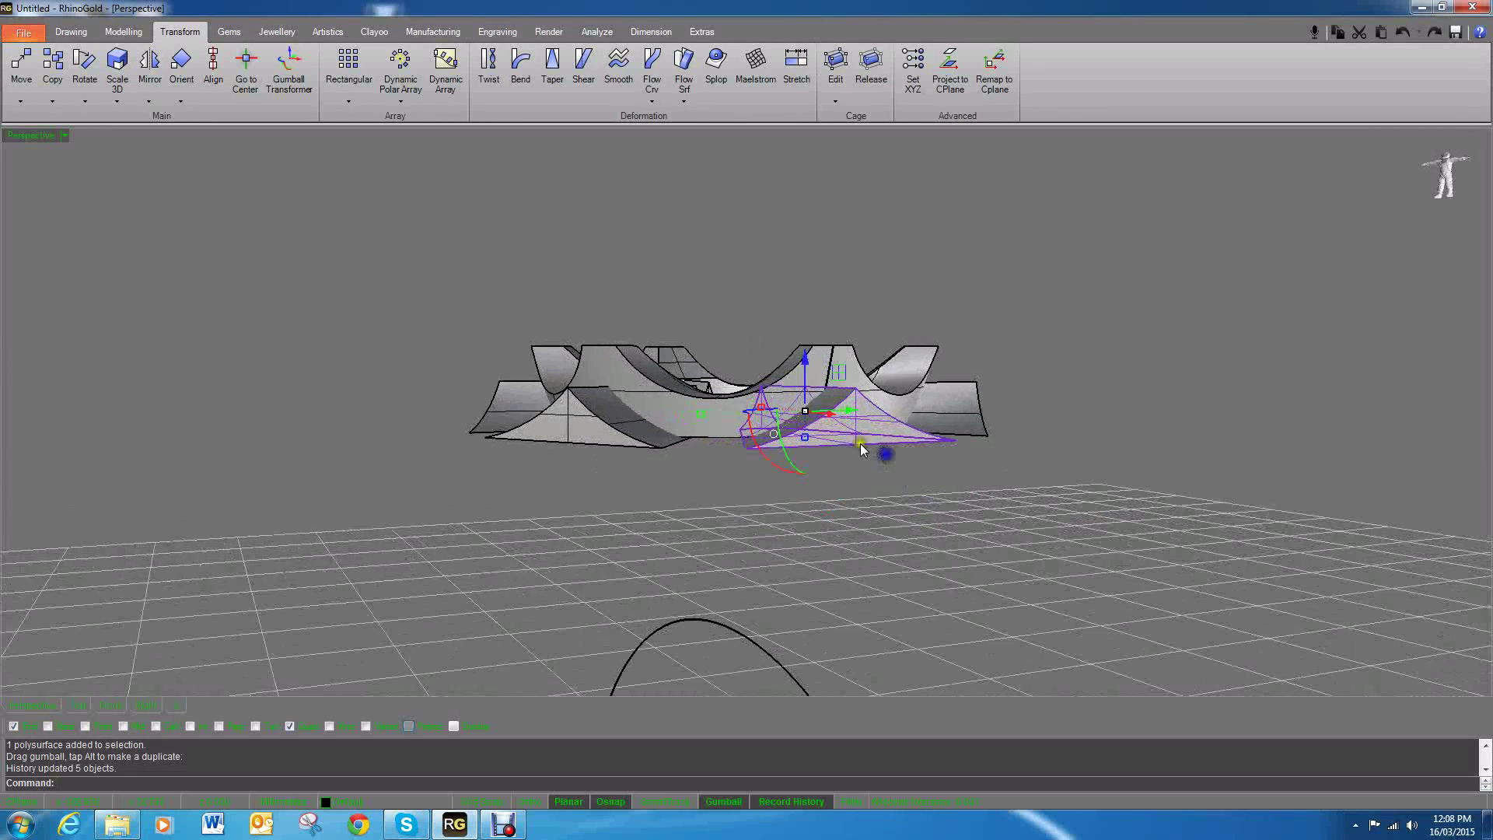
{"action": "left_click_drag", "start_coordinate": [698, 417], "coordinate": [747, 490]}
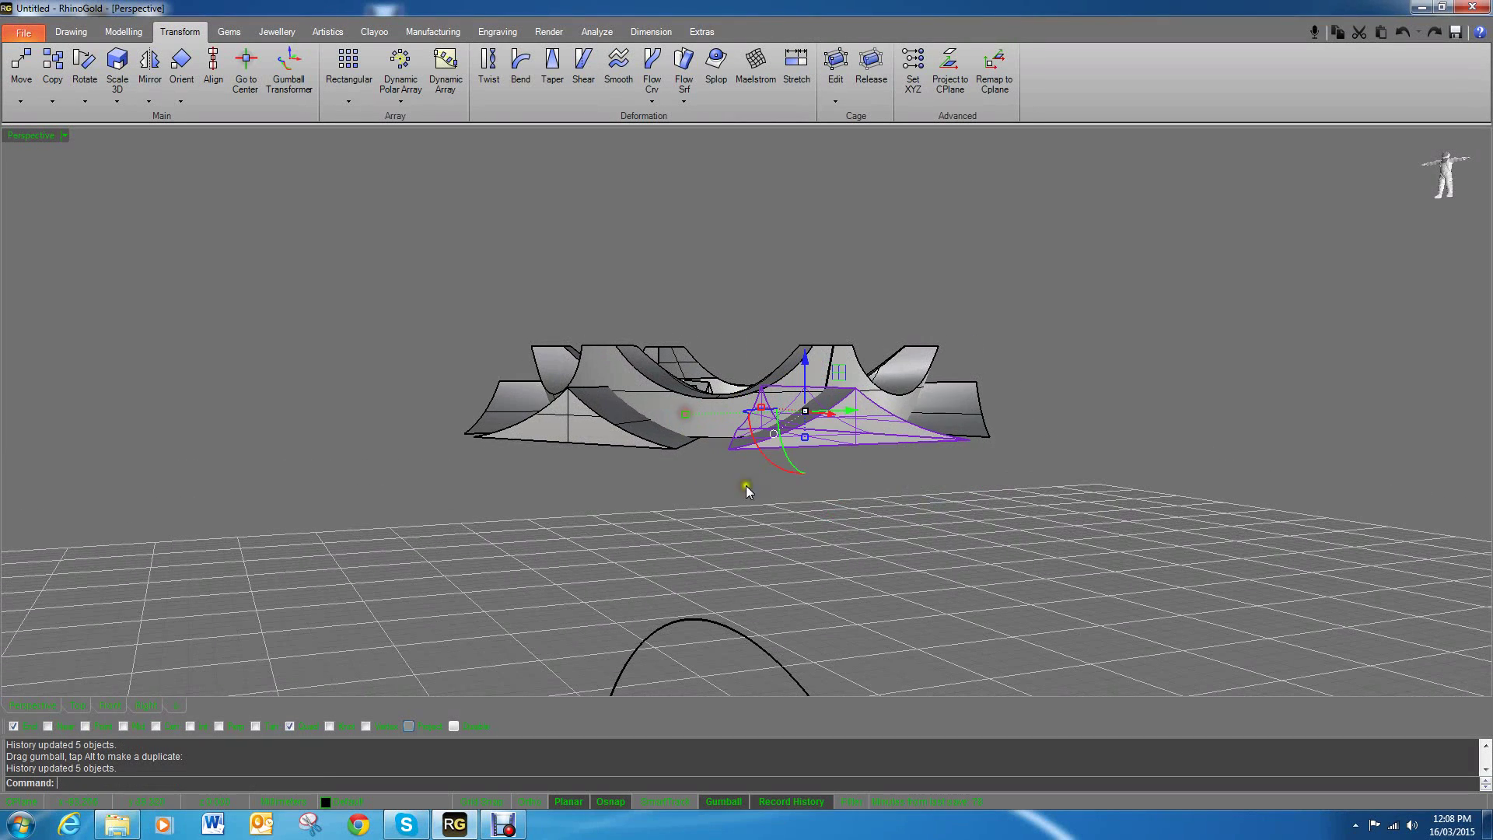
{"action": "right_click_drag", "start_coordinate": [747, 490], "coordinate": [838, 459]}
{"action": "left_click_drag", "start_coordinate": [680, 405], "coordinate": [655, 404]}
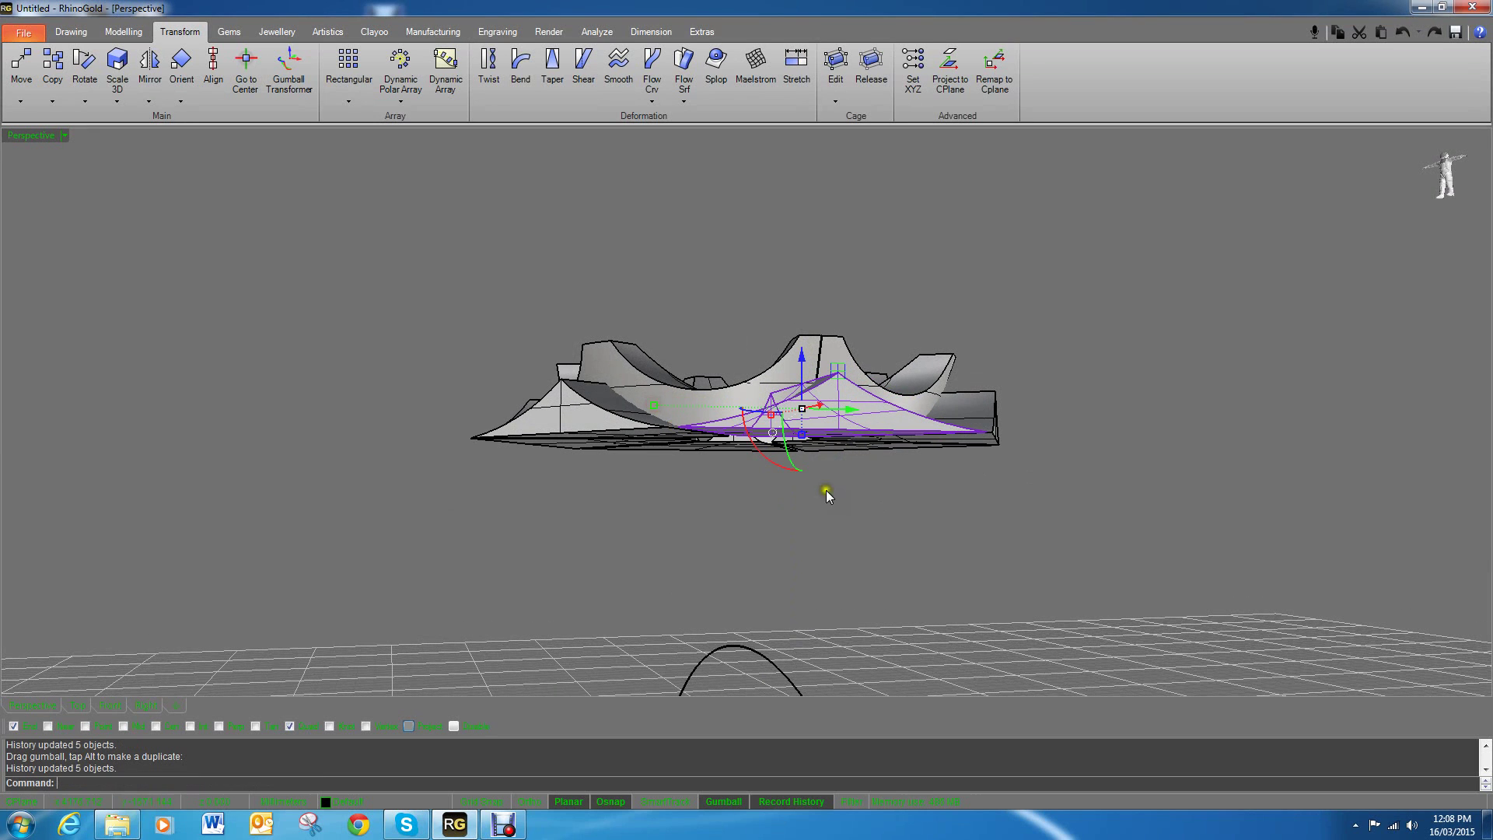
{"action": "left_click", "coordinate": [714, 472]}
{"action": "right_click_drag", "start_coordinate": [734, 472], "coordinate": [793, 511]}
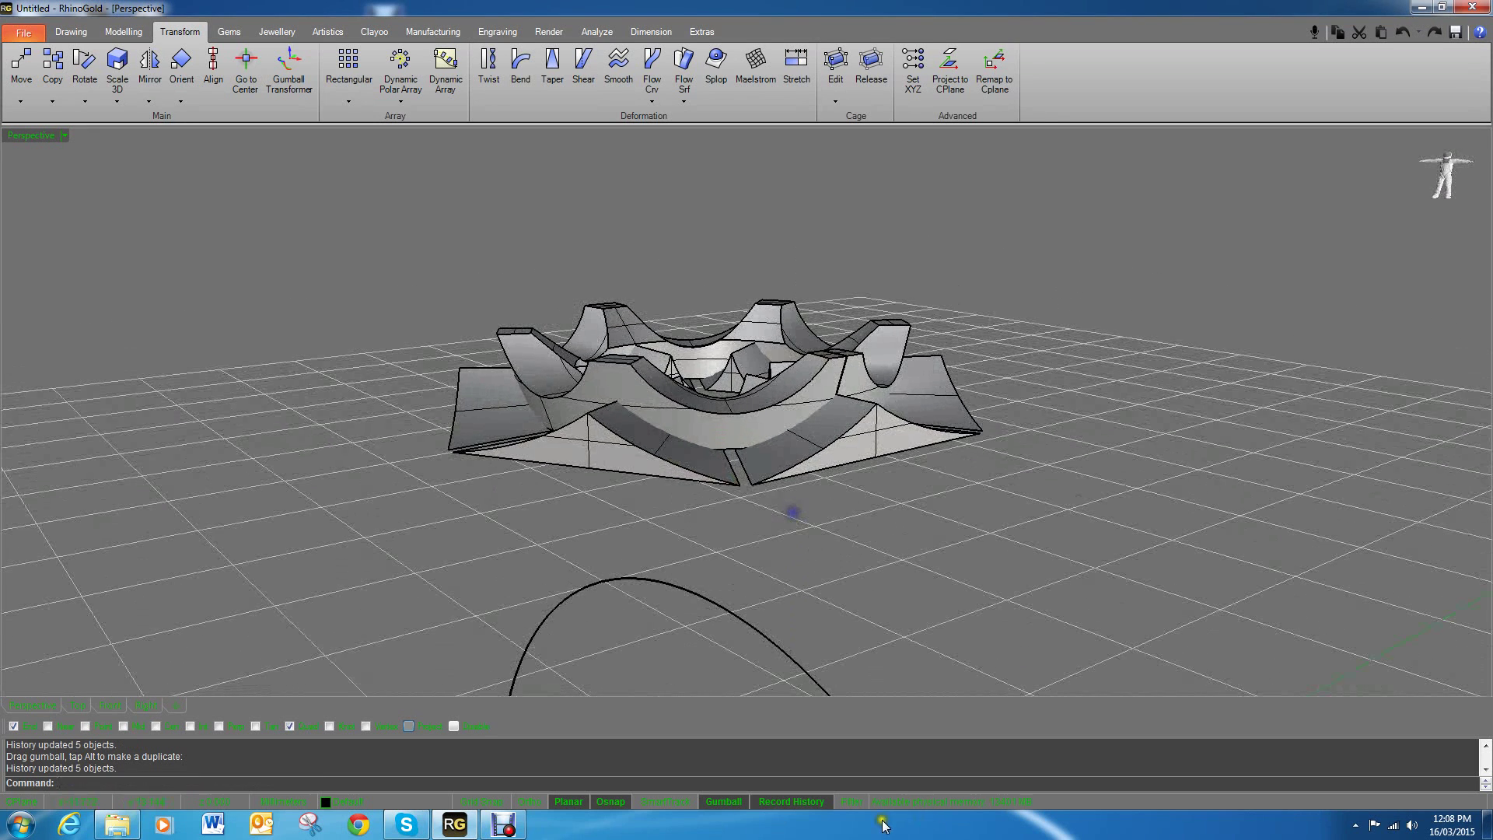
Step: Subtract all six cutters from the bezel with a Boolean Difference to carve pointed arches into its lower part
{"action": "right_click_drag", "start_coordinate": [902, 591], "coordinate": [797, 476]}
{"action": "scroll", "coordinate": [84, 85], "scroll_direction": "up", "scroll_amount": 2}
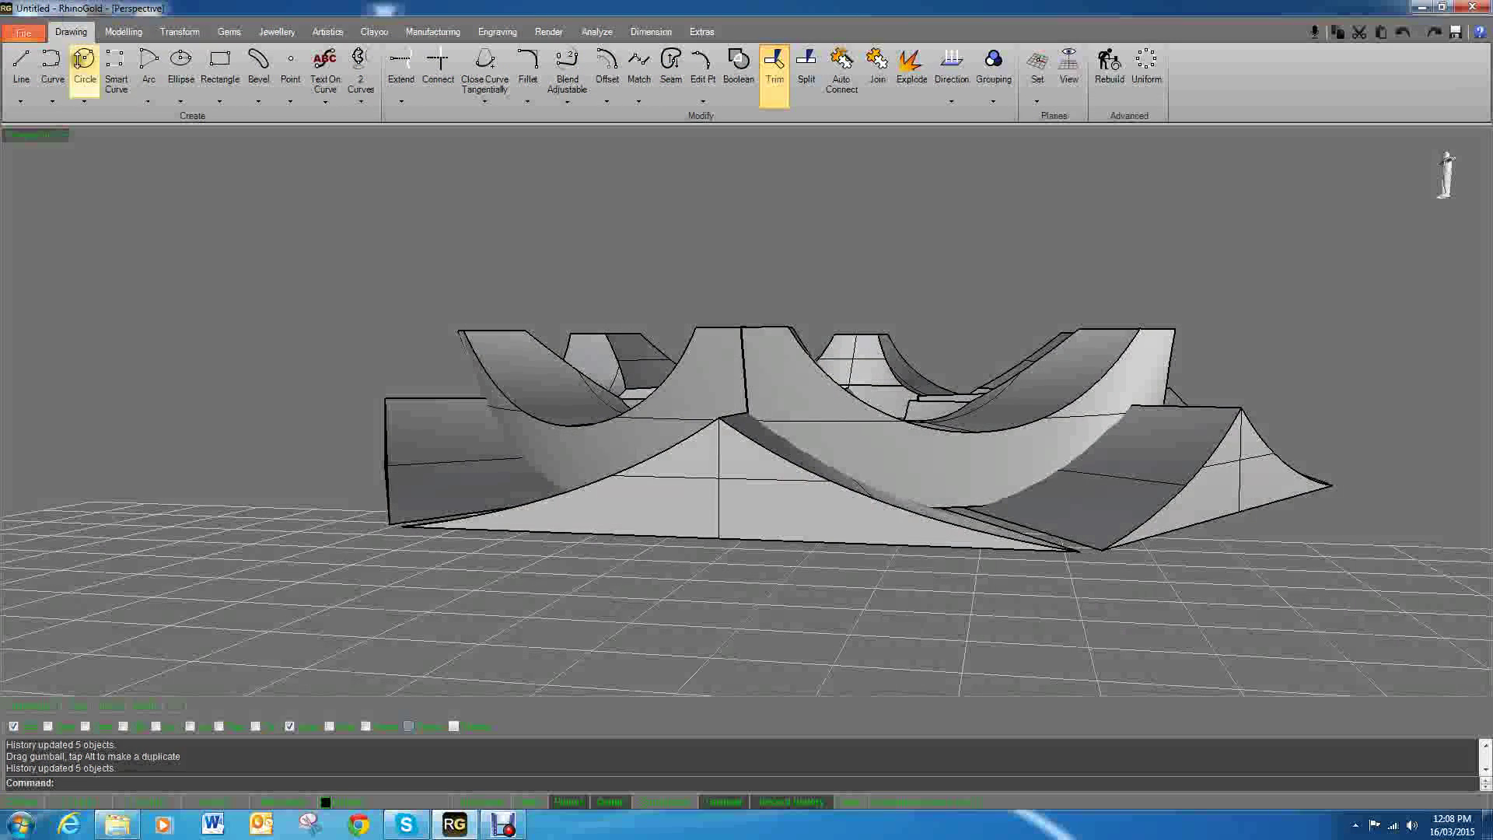
{"action": "left_click", "coordinate": [121, 33]}
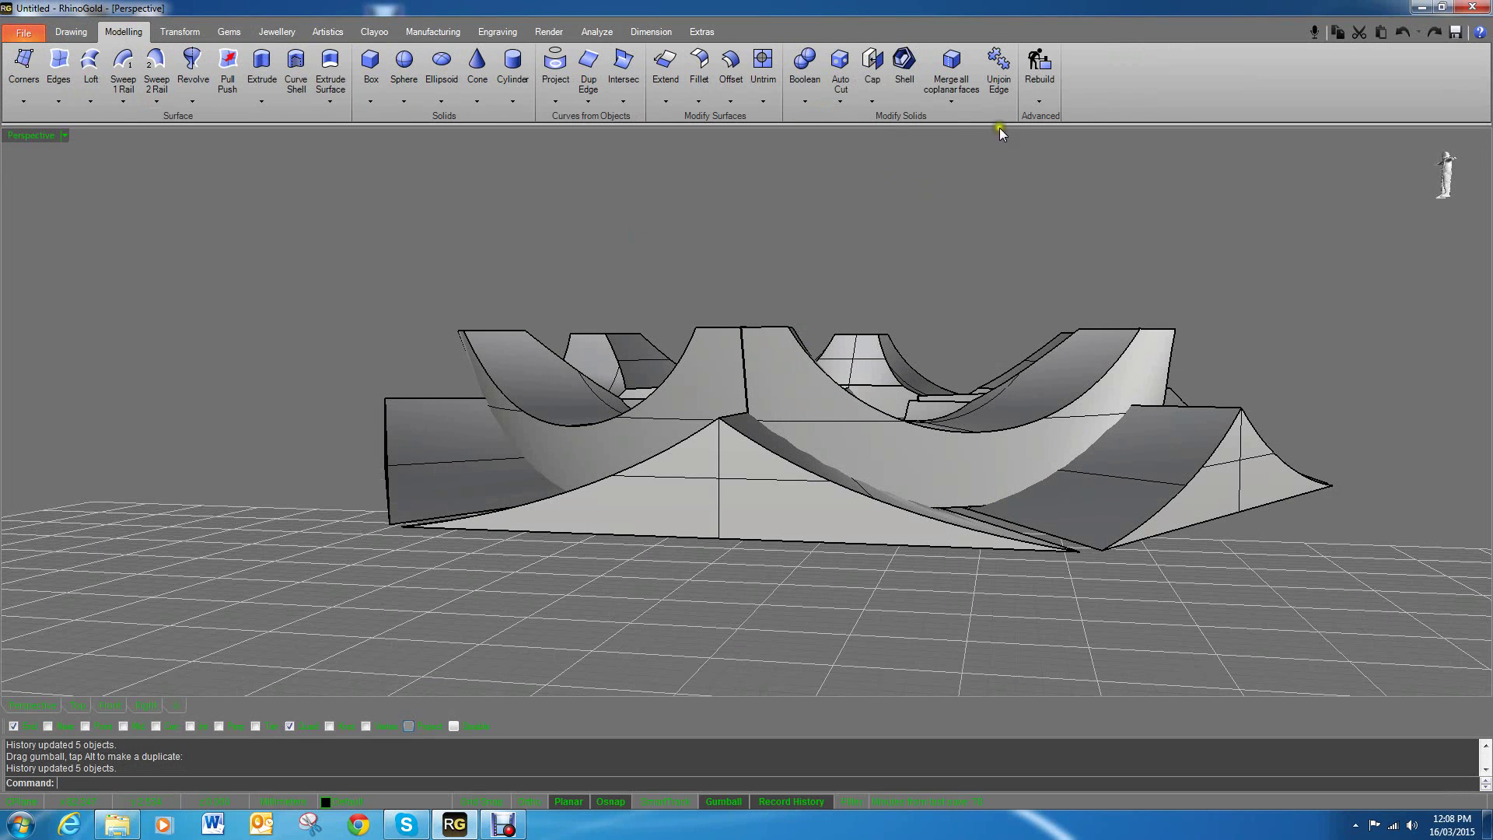
{"action": "left_click", "coordinate": [809, 111]}
{"action": "left_click", "coordinate": [835, 152]}
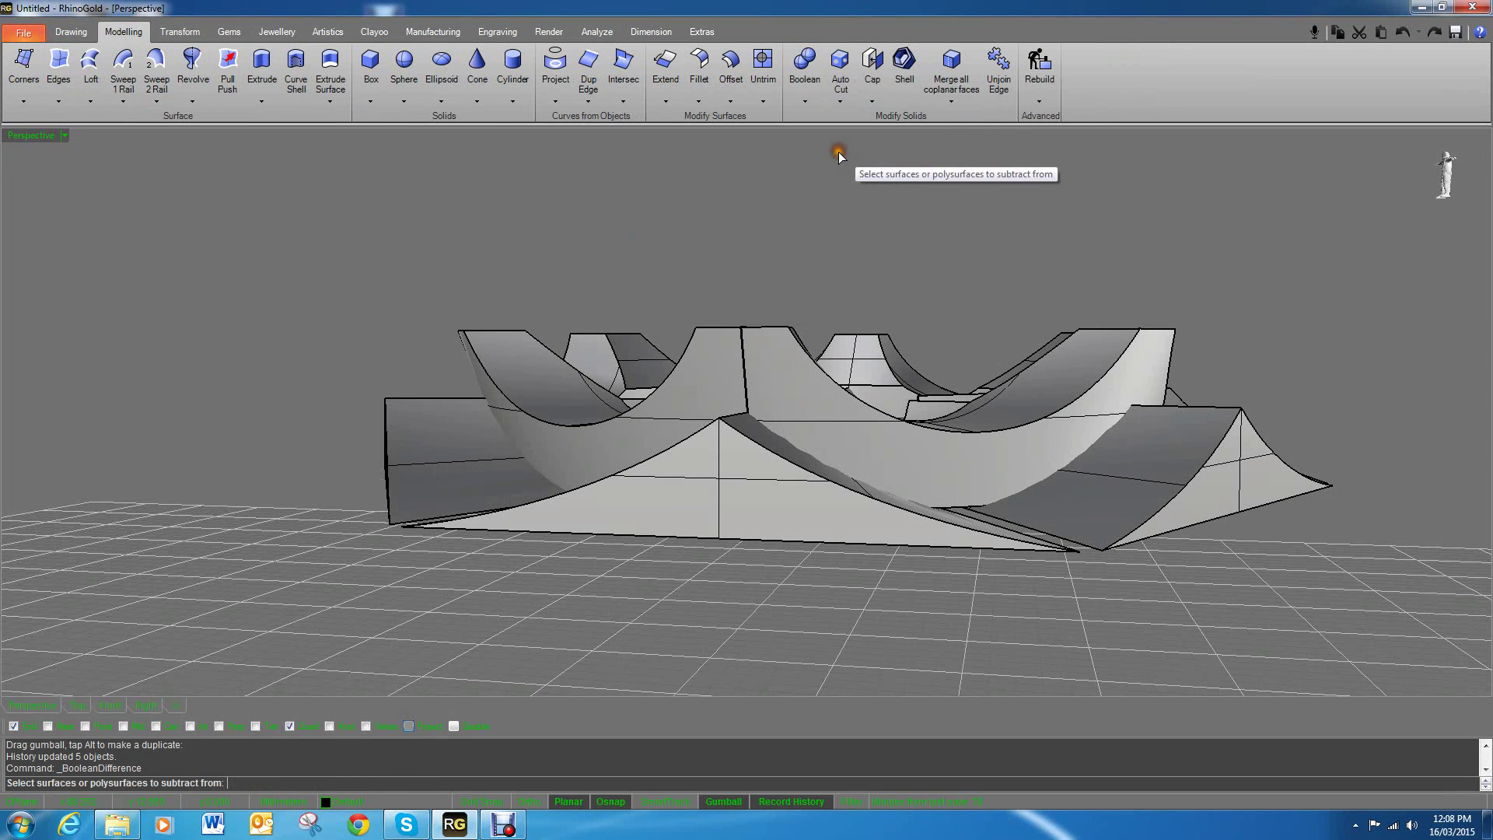
{"action": "left_click", "coordinate": [844, 405]}
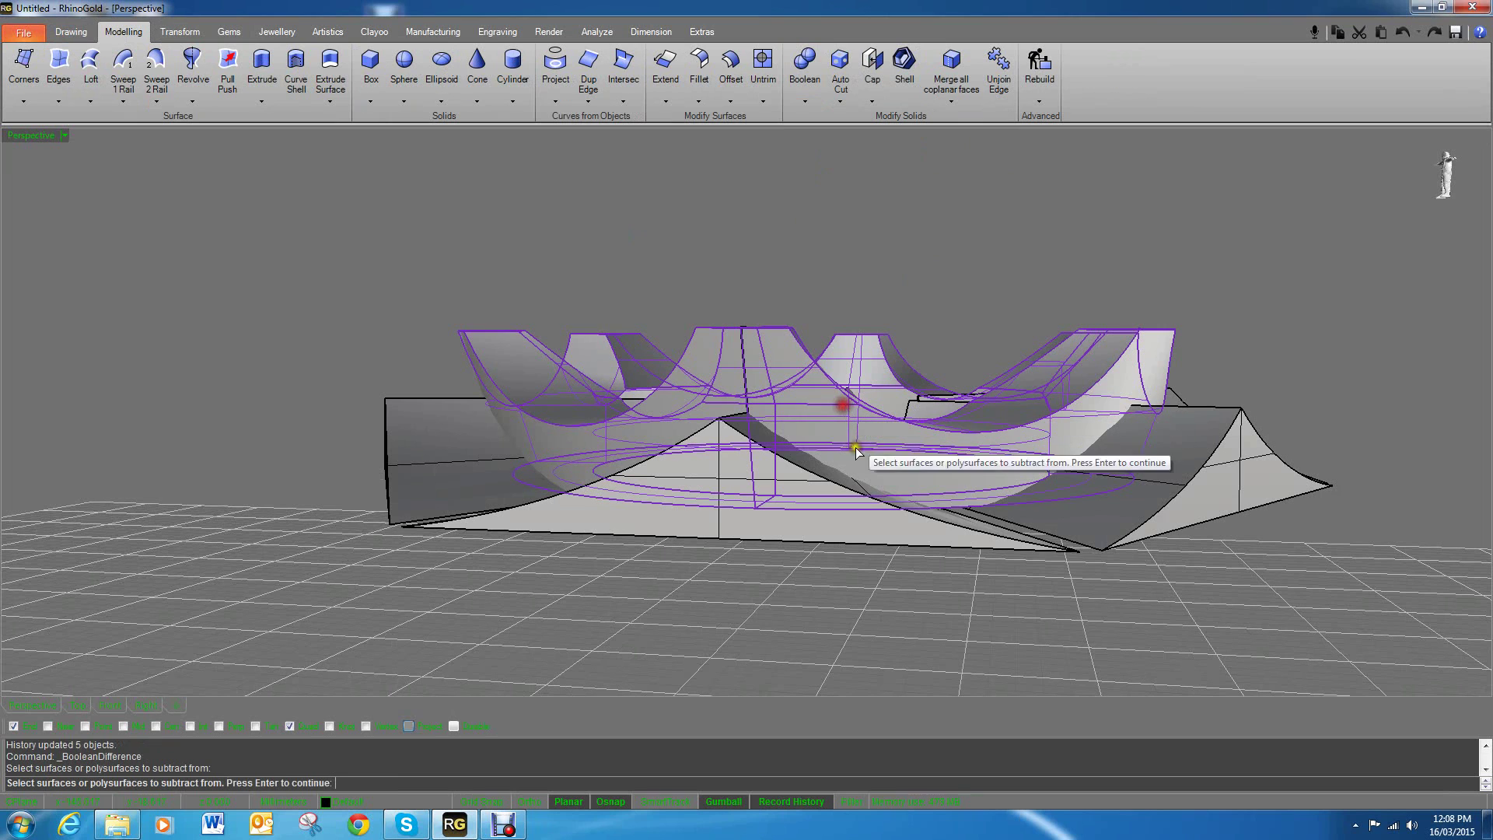
{"action": "right_click", "coordinate": [829, 604]}
{"action": "left_click_drag", "start_coordinate": [324, 337], "coordinate": [1336, 603]}
{"action": "right_click", "coordinate": [925, 600]}
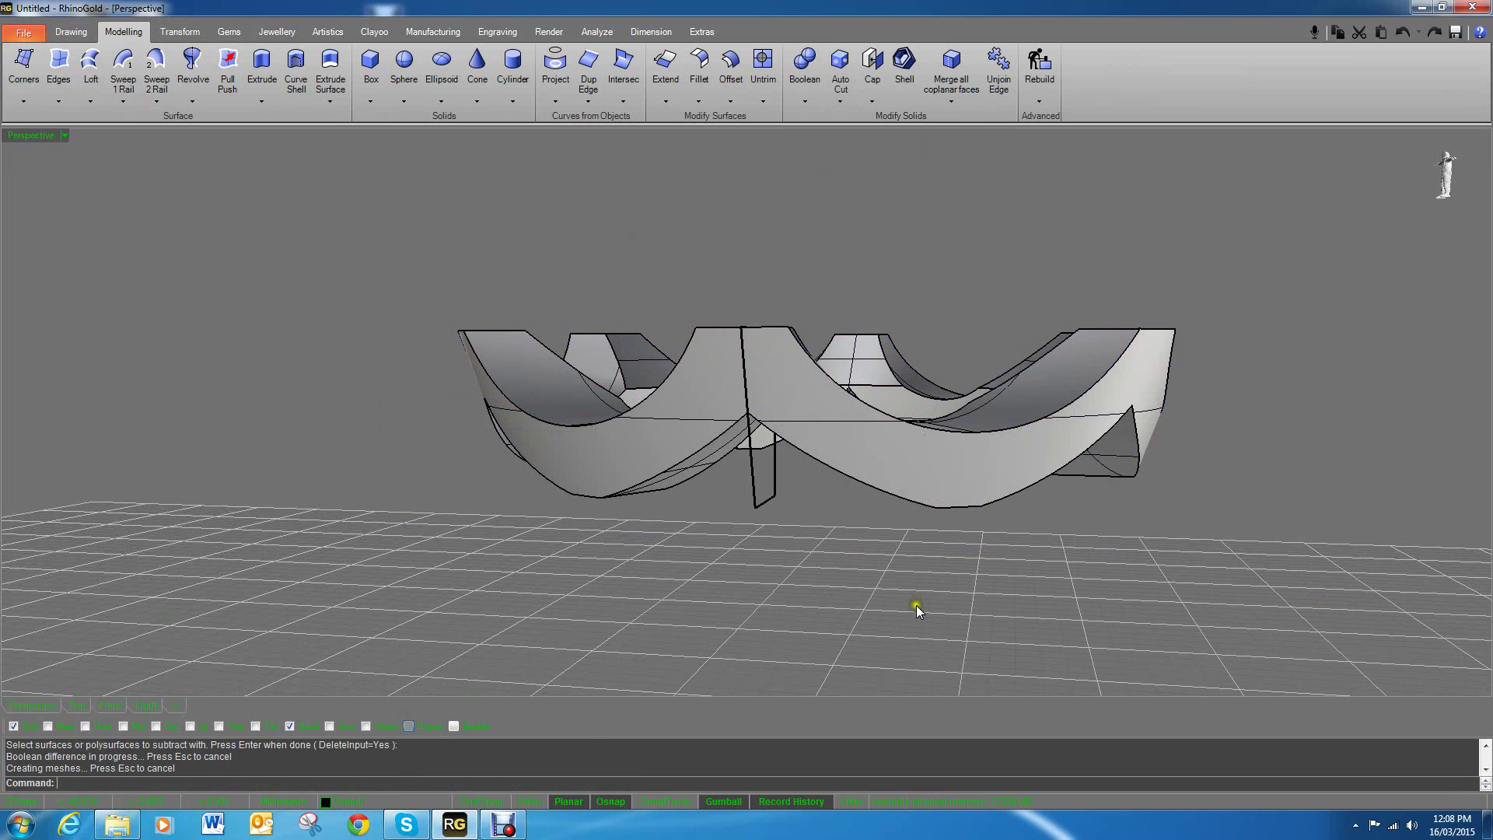
Step: Delete the leftover bezel profile curve running down through the front prong
{"action": "right_click_drag", "start_coordinate": [916, 601], "coordinate": [975, 583]}
{"action": "left_click", "coordinate": [793, 458]}
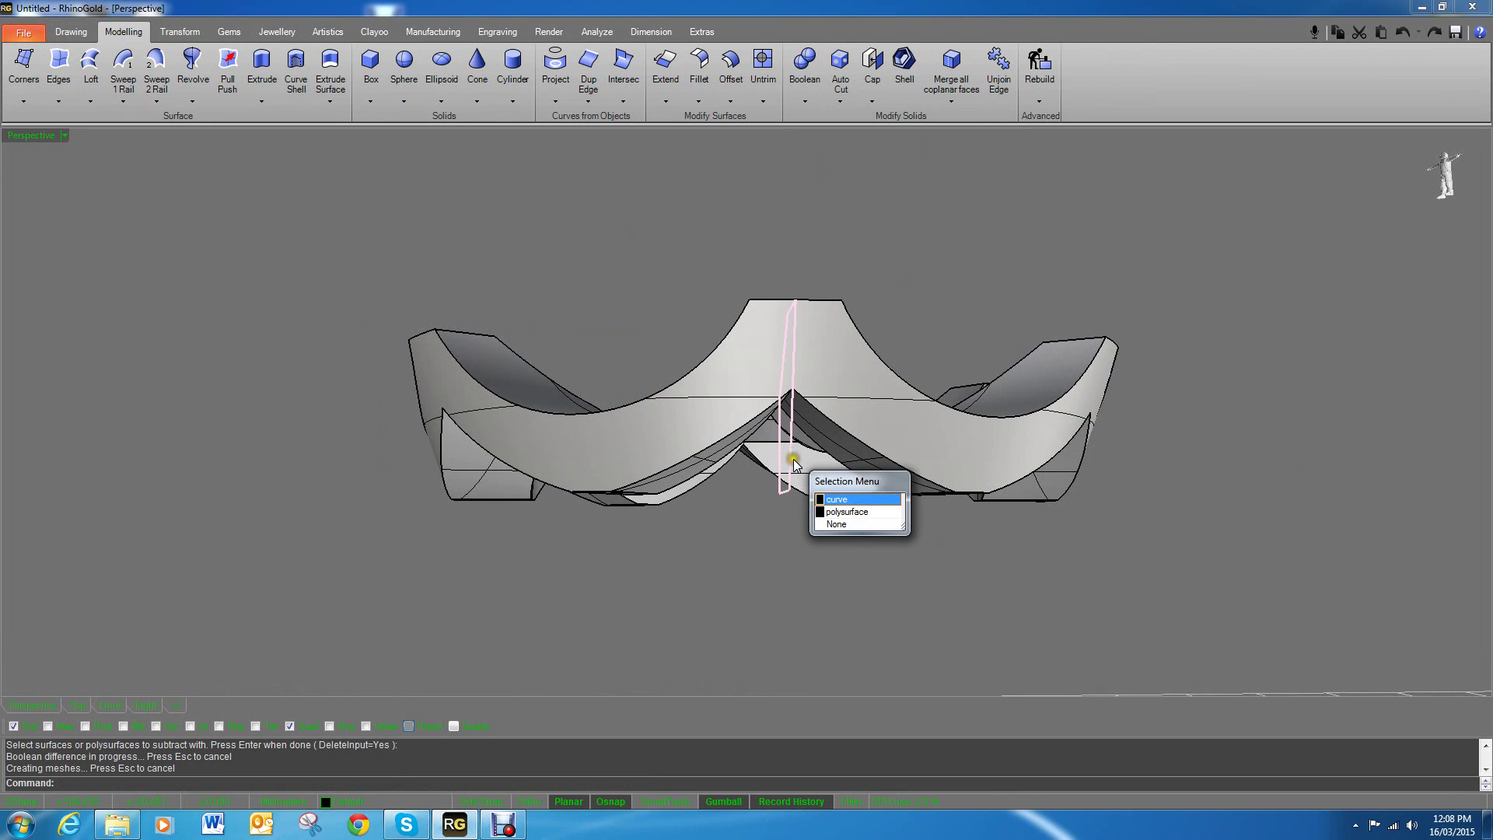
{"action": "key", "text": "Delete"}
Step: Show the hidden gem again and view it seated in the finished bezel
{"action": "middle_click", "coordinate": [1342, 187]}
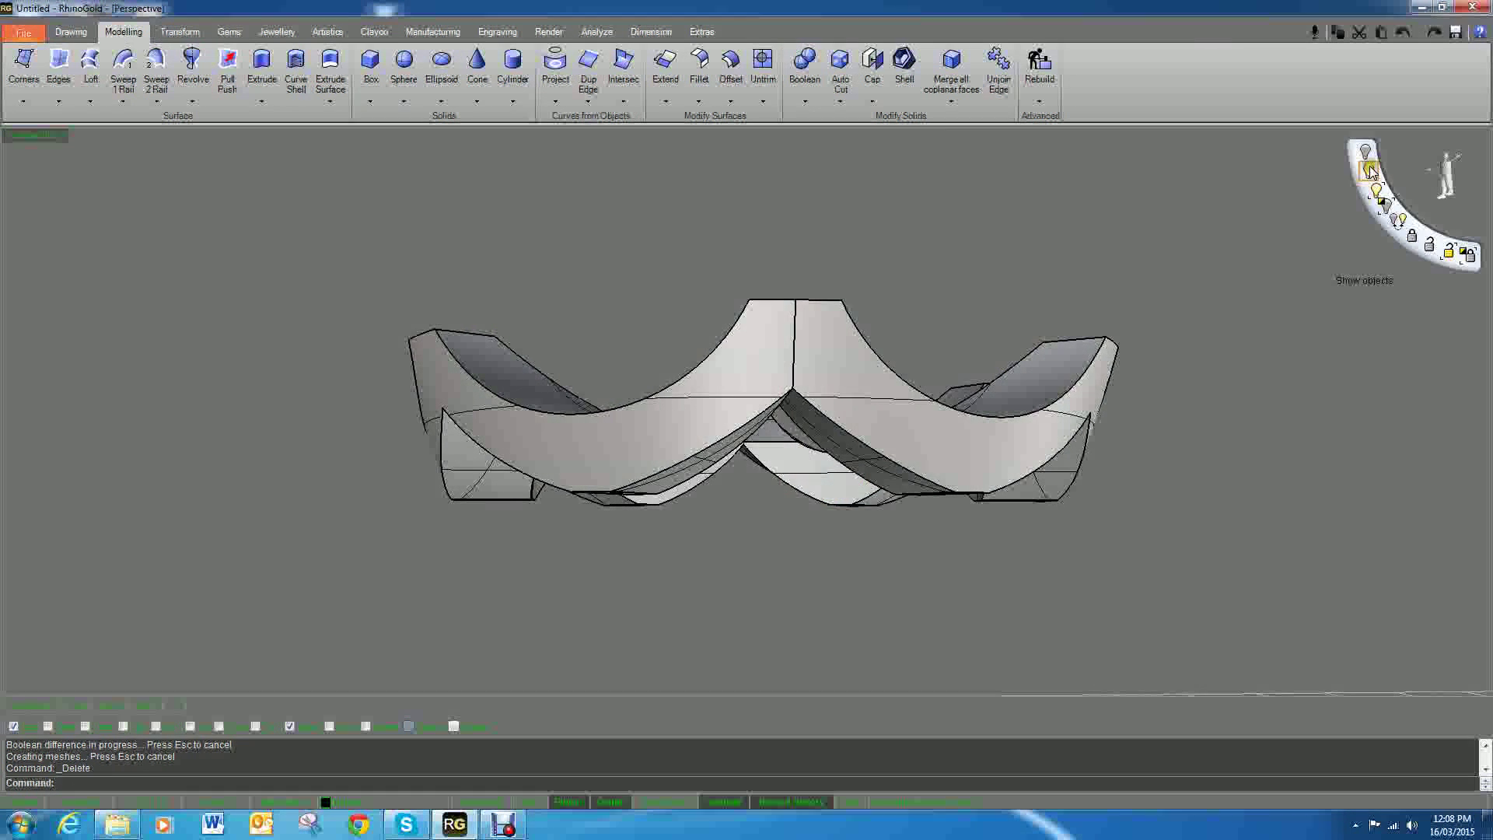
{"action": "left_click", "coordinate": [1368, 159]}
{"action": "scroll", "coordinate": [774, 483], "scroll_direction": "down", "scroll_amount": 3}
{"action": "scroll", "coordinate": [775, 482], "scroll_direction": "down", "scroll_amount": 2}
{"action": "right_click_drag", "start_coordinate": [775, 482], "coordinate": [870, 509]}
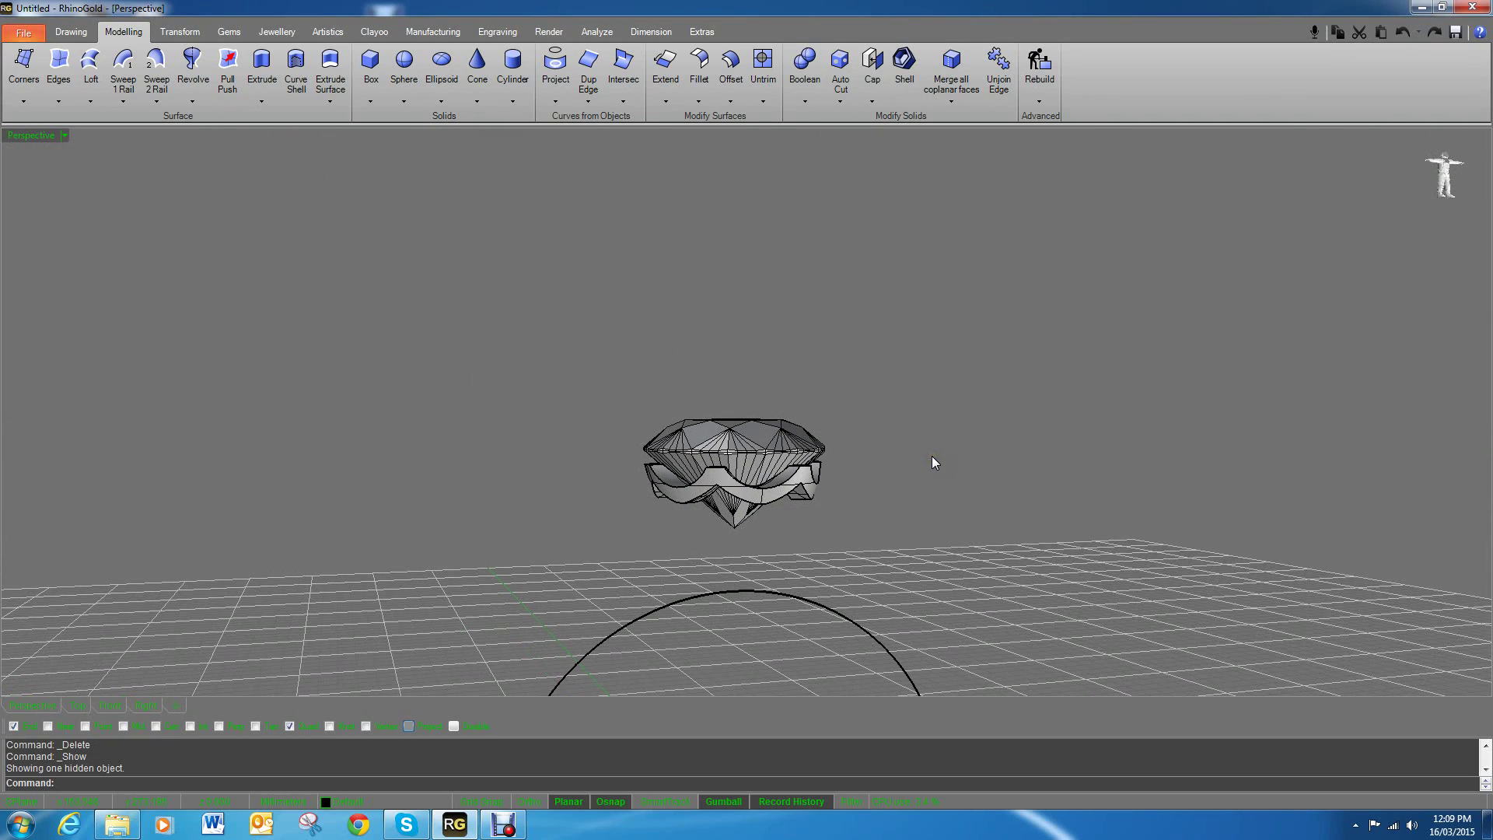